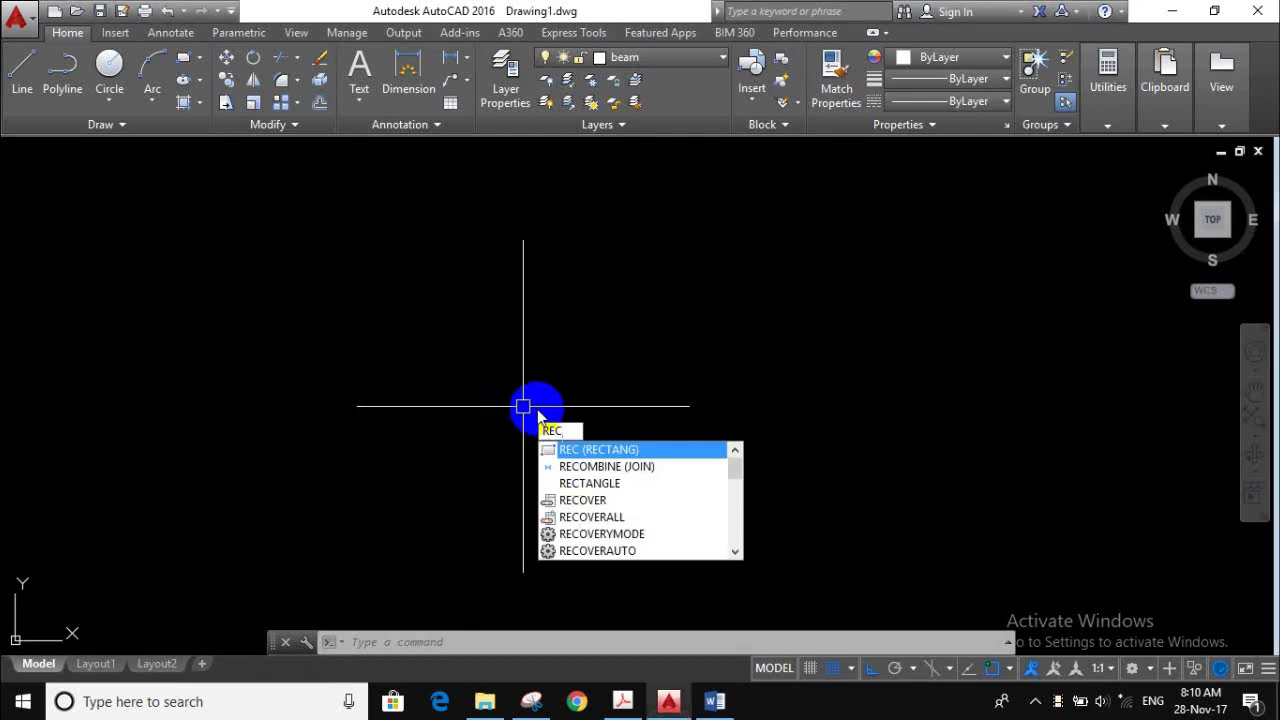
# - Draw the 11500 by 600 beam rectangle and zoom it to fill the view
pyautogui.click(663, 451)
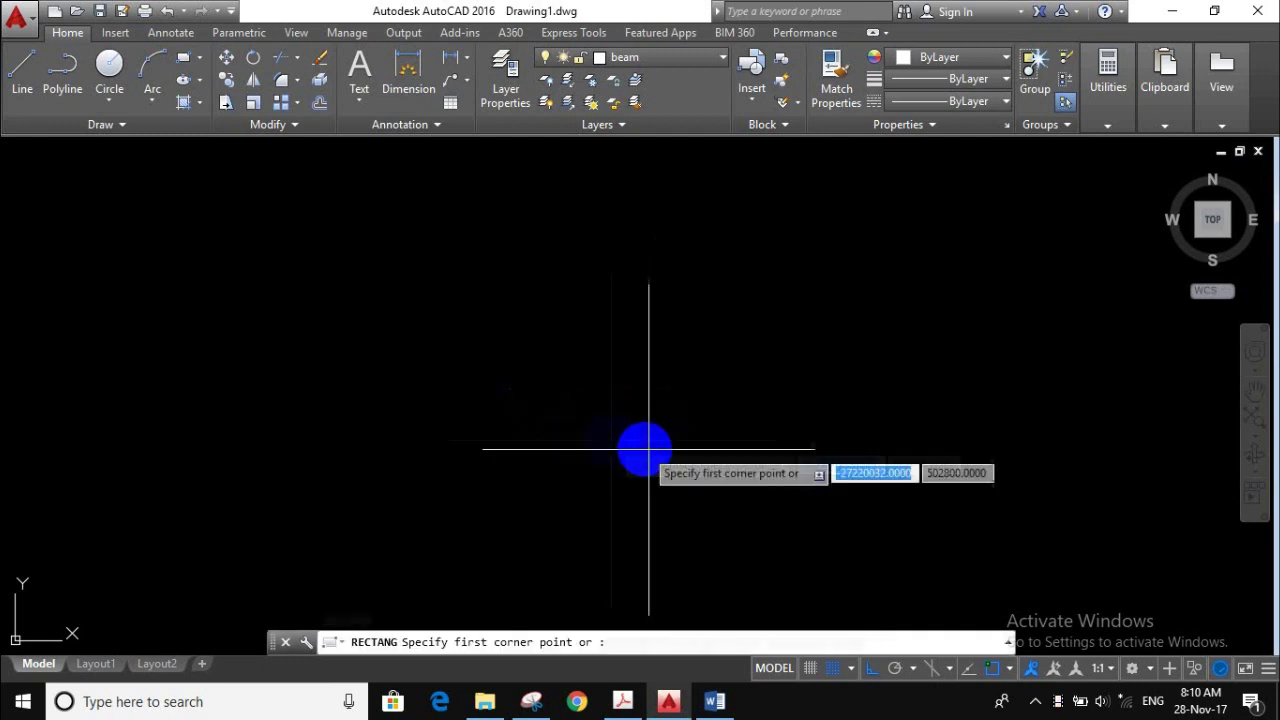
pyautogui.click(587, 440)
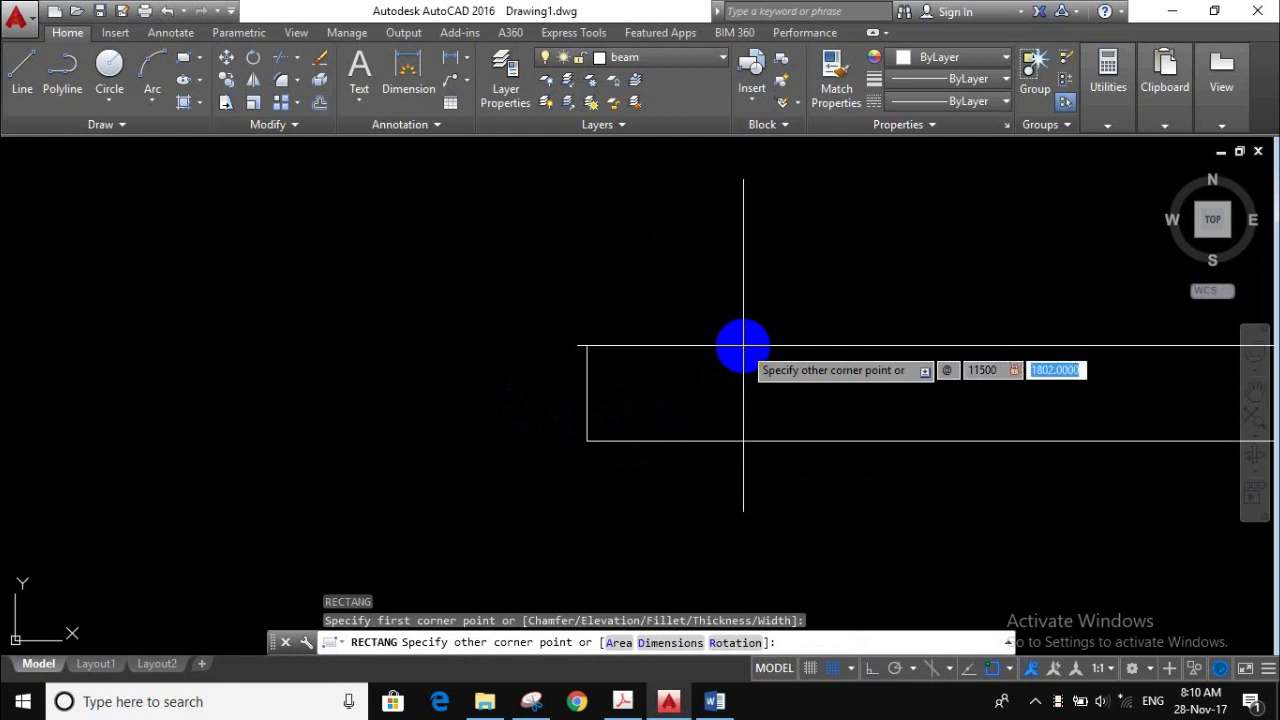
pyautogui.press('Return')
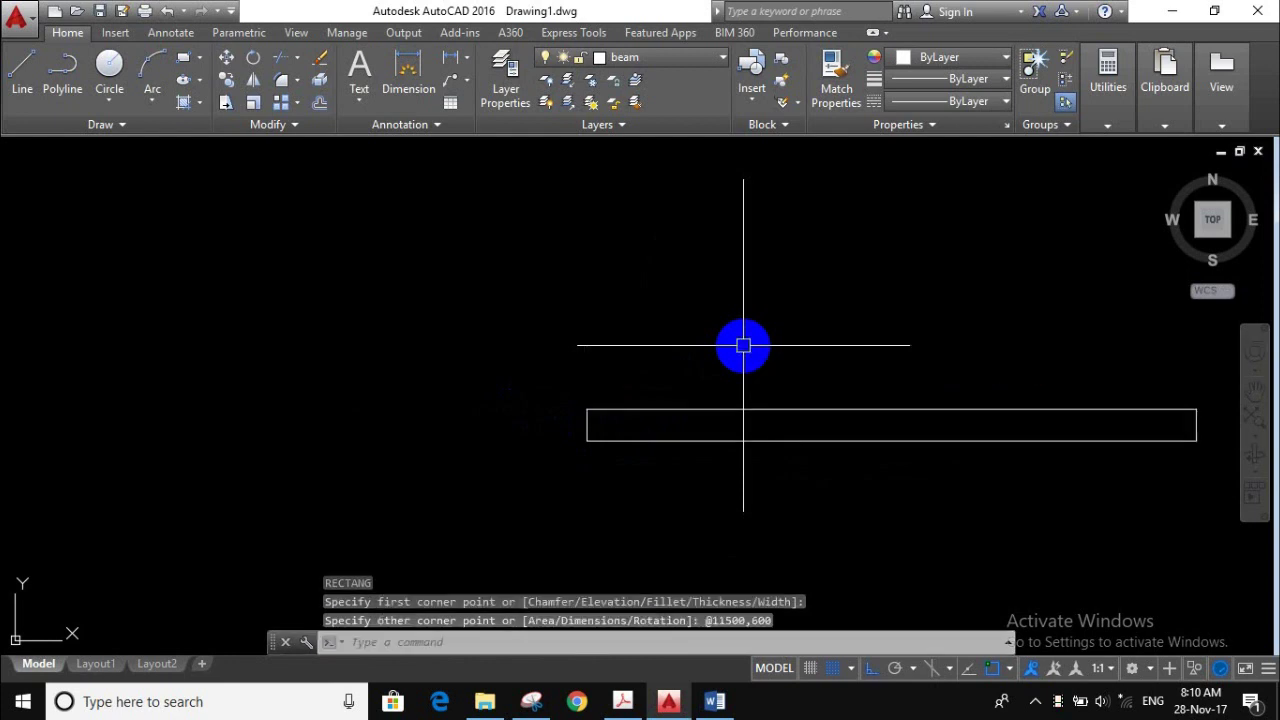
pyautogui.moveTo(745, 345); pyautogui.dragTo(597, 294, button='middle')
pyautogui.scroll(2, 566, 349)
pyautogui.moveTo(566, 349); pyautogui.dragTo(443, 349, button='middle')
# - Draw a 300-long vertical line down from the rectangle's lower-left corner
pyautogui.write('l')
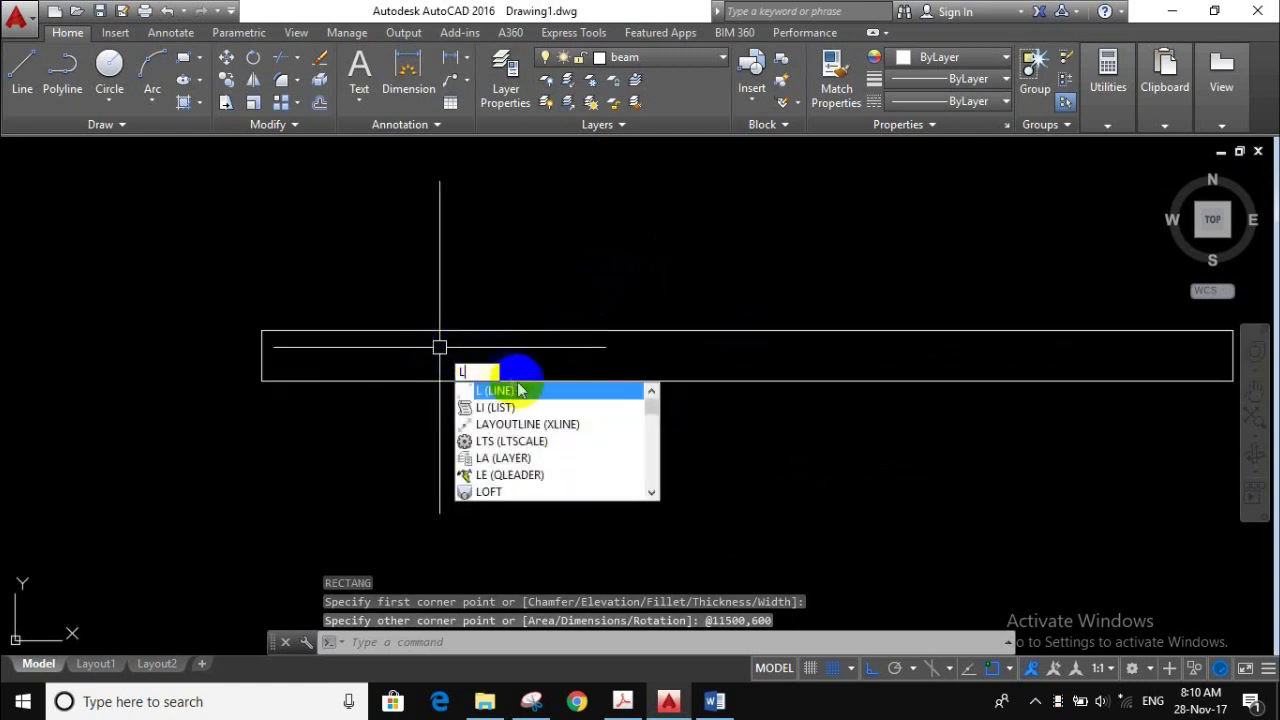
pyautogui.press('Return')
pyautogui.click(260, 381)
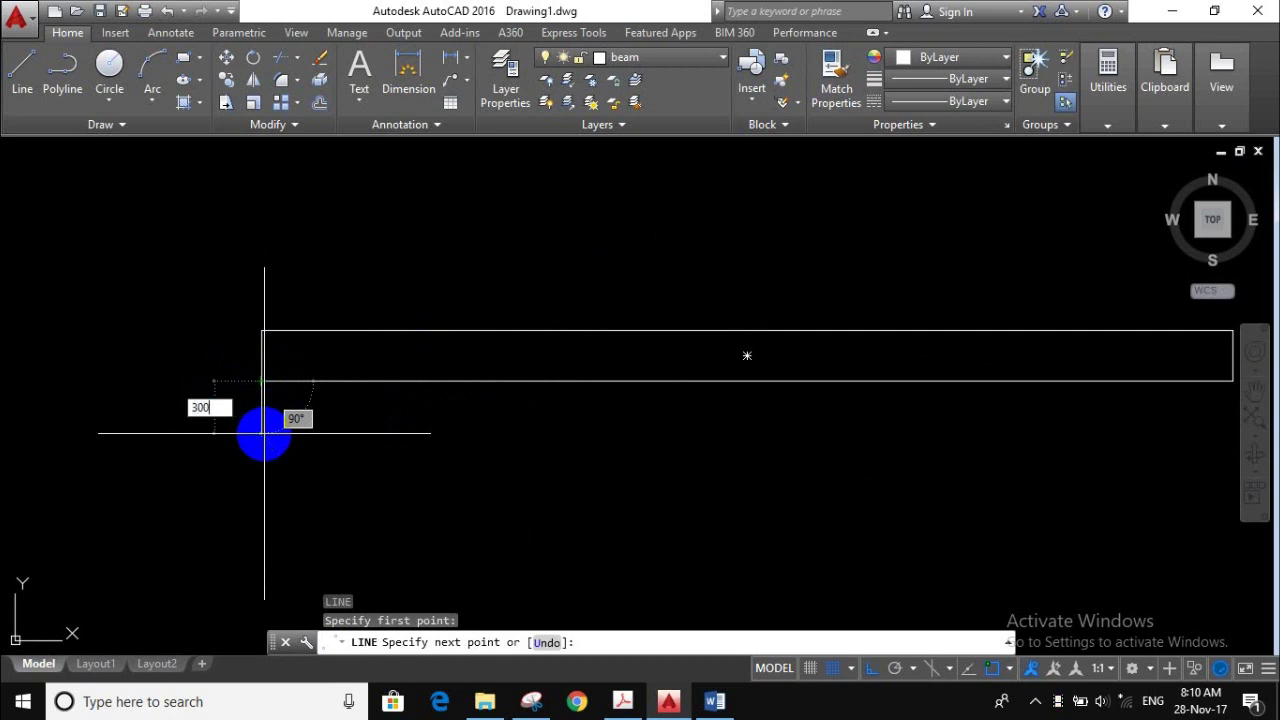
pyautogui.press('Return')
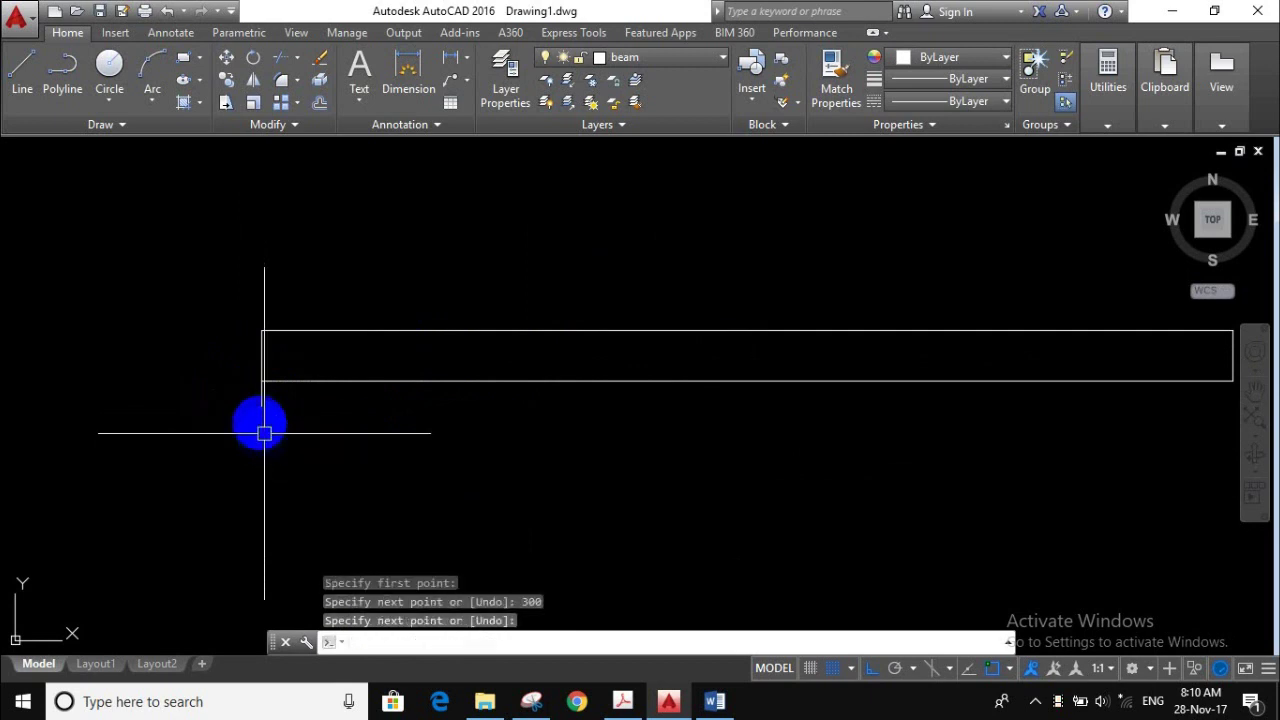
pyautogui.scroll(2, 252, 401)
pyautogui.scroll(2, 252, 401)
pyautogui.write('O')
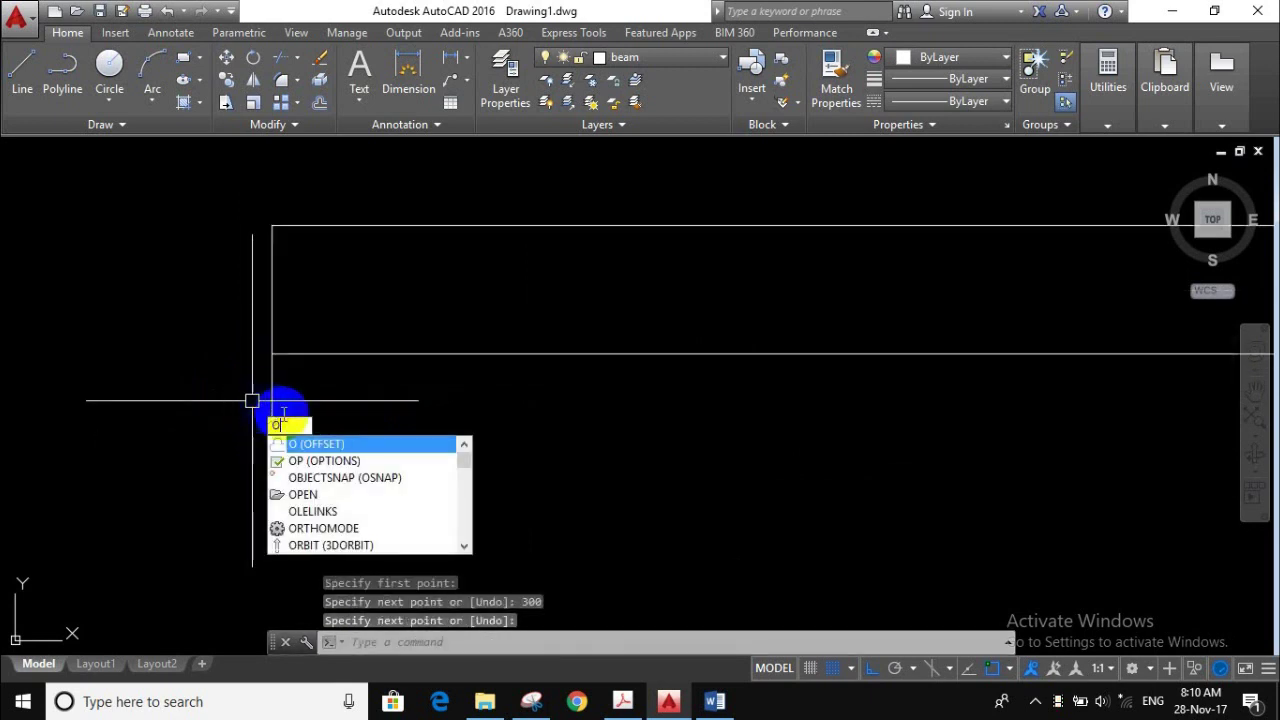
pyautogui.click(347, 445)
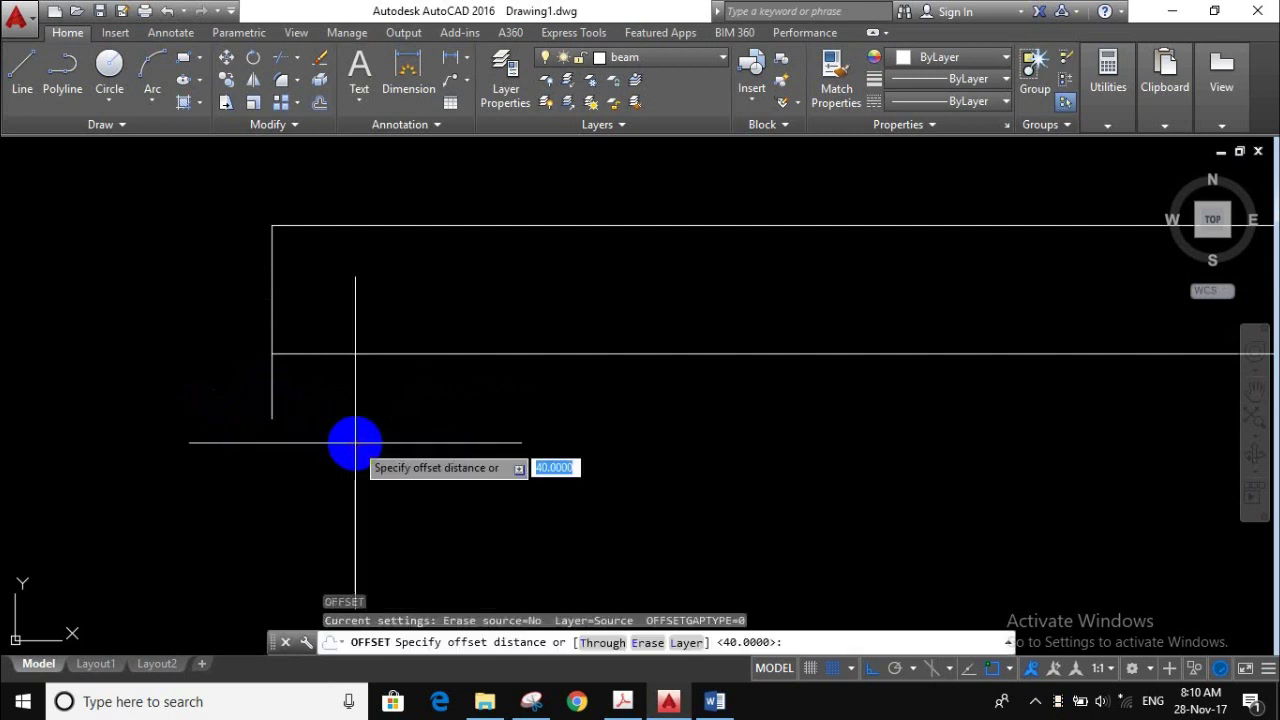
pyautogui.write('500')
# - Offset the short end line 500 to the right
pyautogui.press('Return')
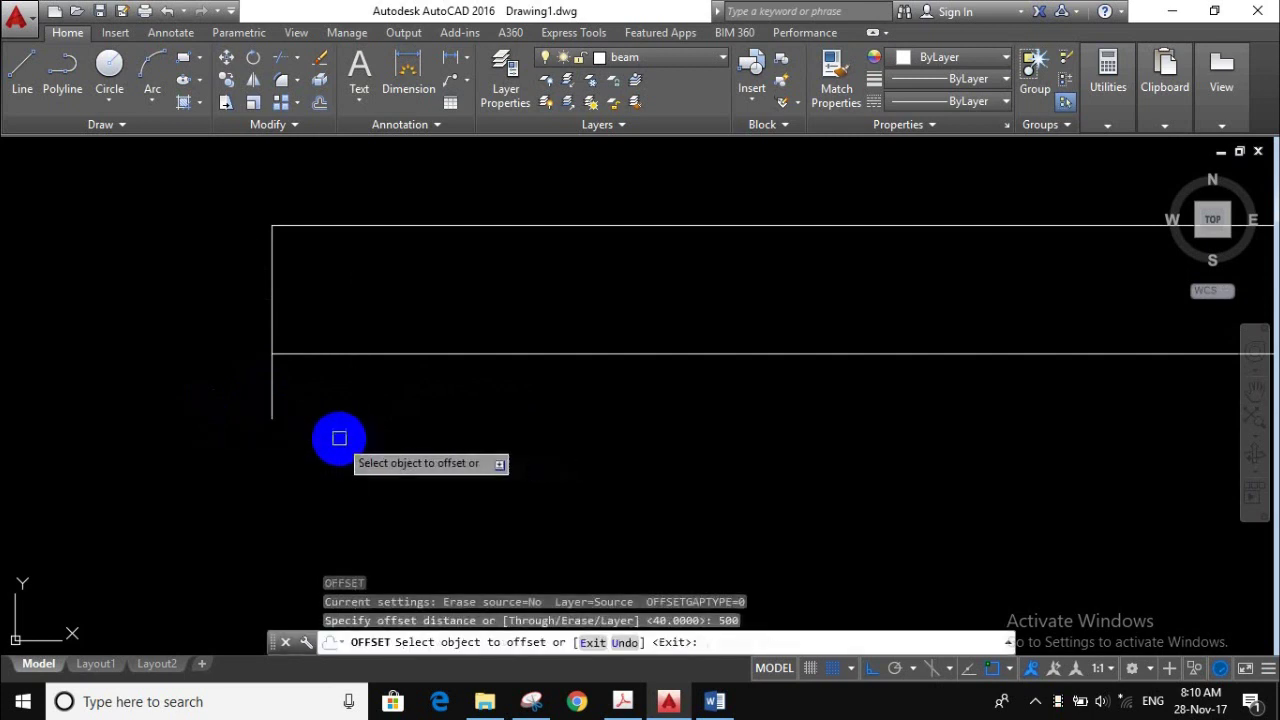
pyautogui.click(272, 405)
pyautogui.click(349, 423)
pyautogui.press('Escape')
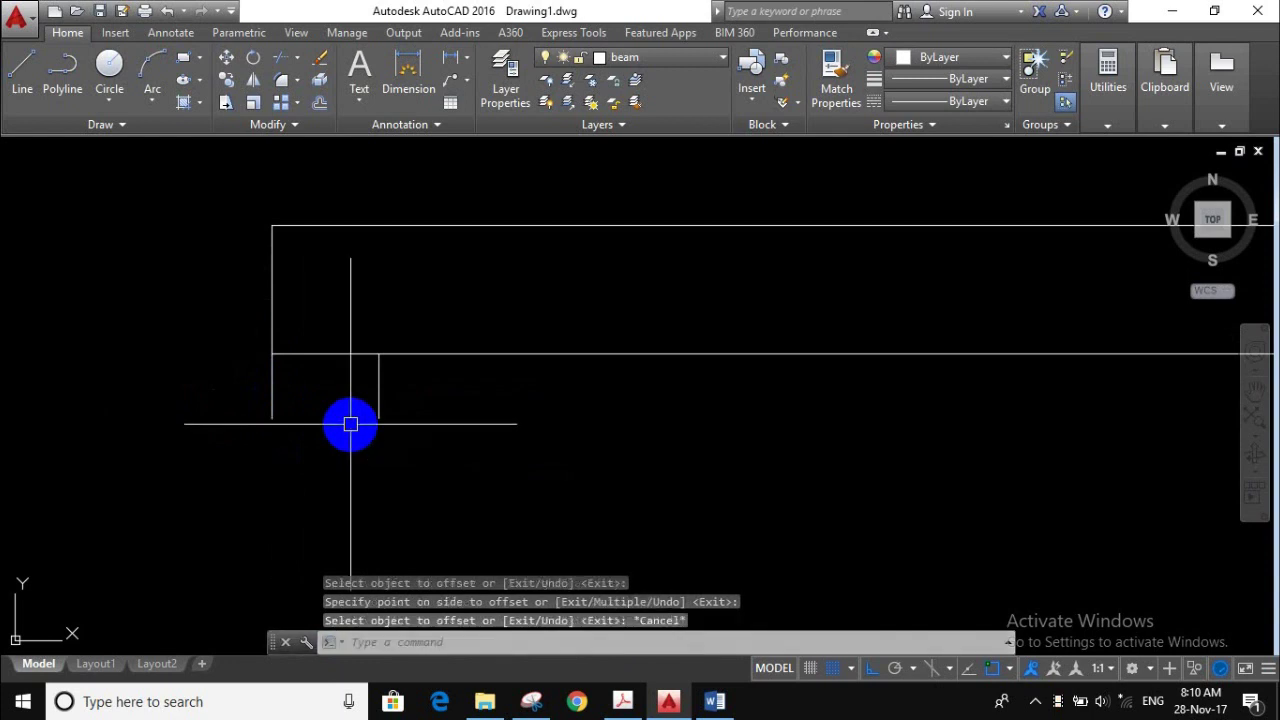
pyautogui.scroll(-6, 350, 424)
pyautogui.scroll(2, 303, 429)
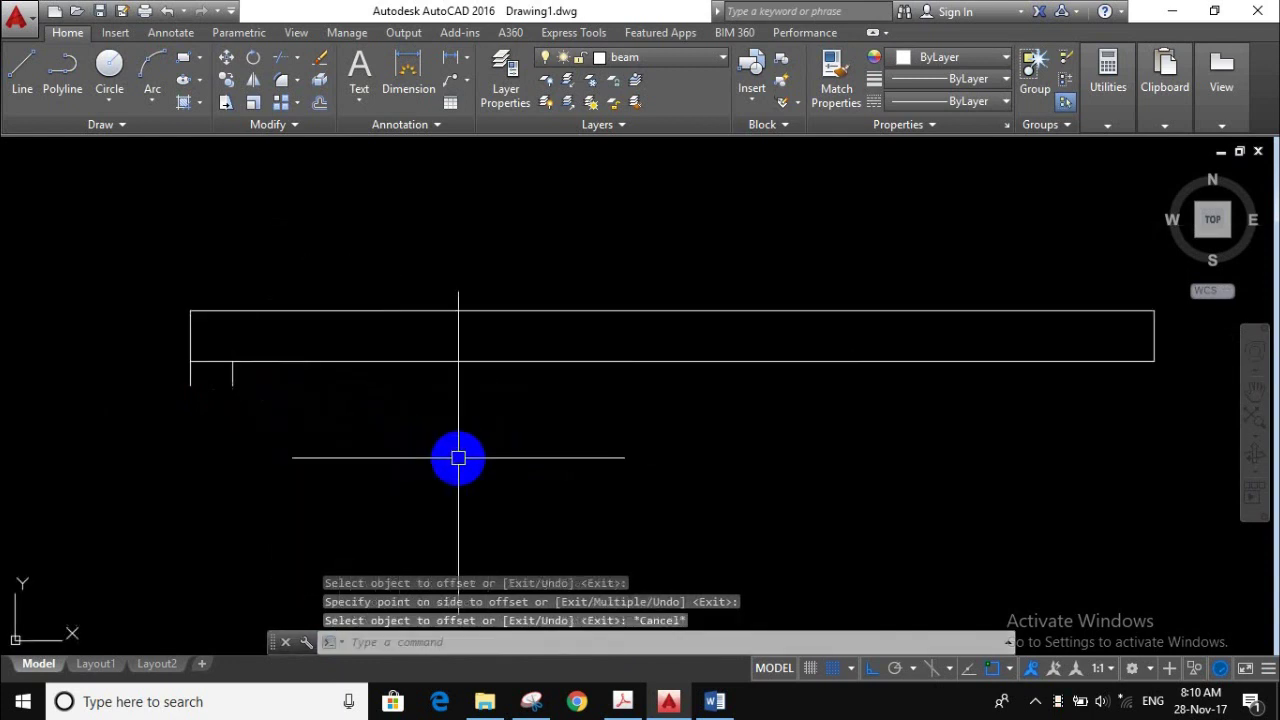
# - Draw a 300-long vertical line down from the beam's bottom edge farther along
pyautogui.write('L')
pyautogui.click(615, 503)
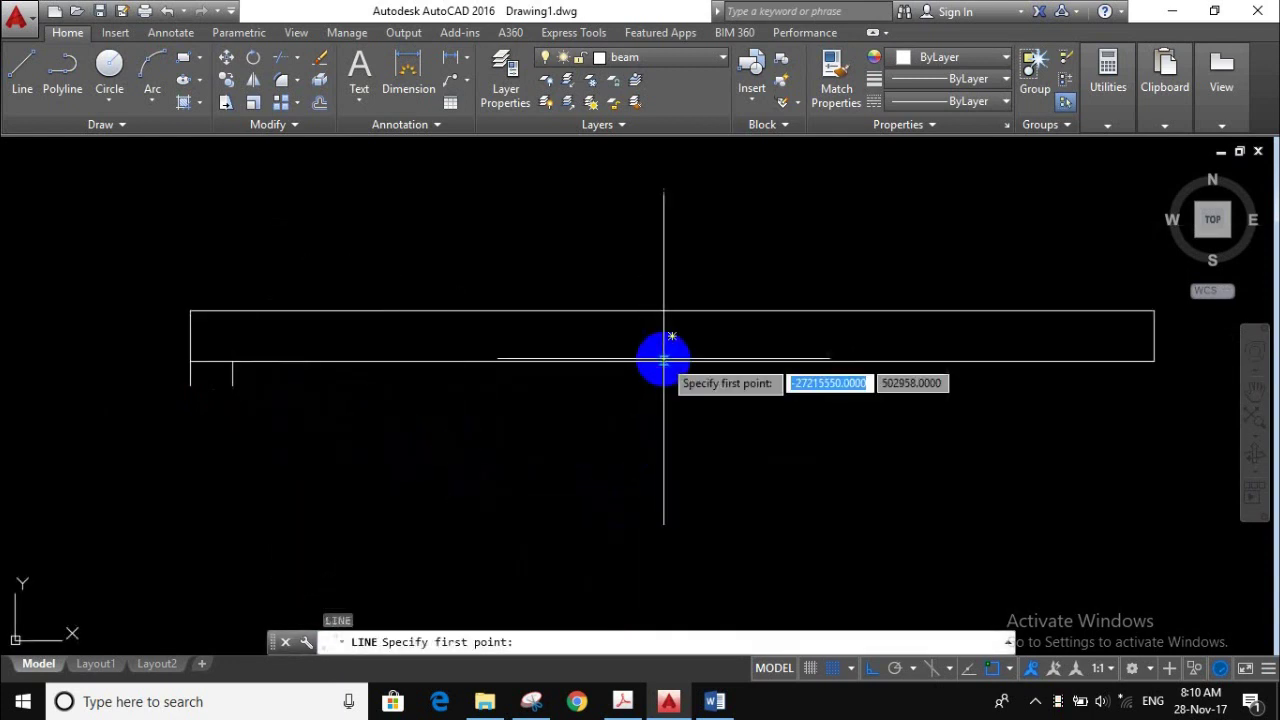
pyautogui.click(672, 336)
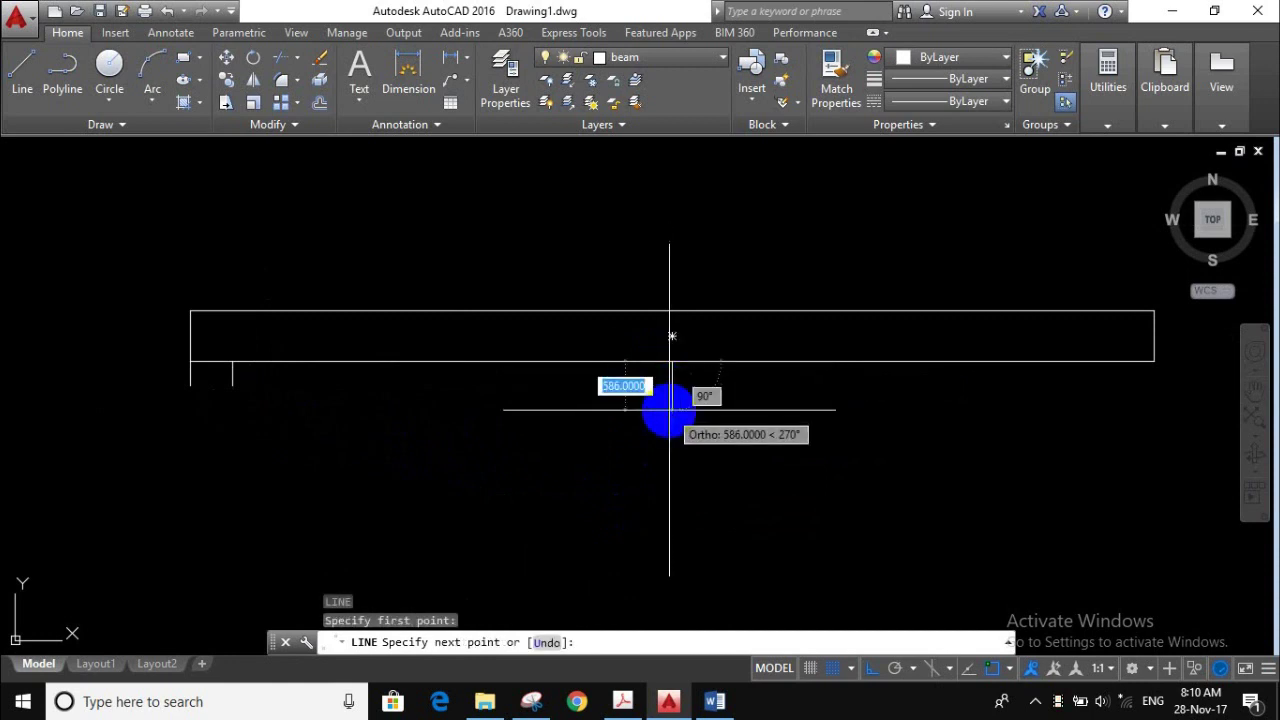
pyautogui.write('300')
pyautogui.press('Return')
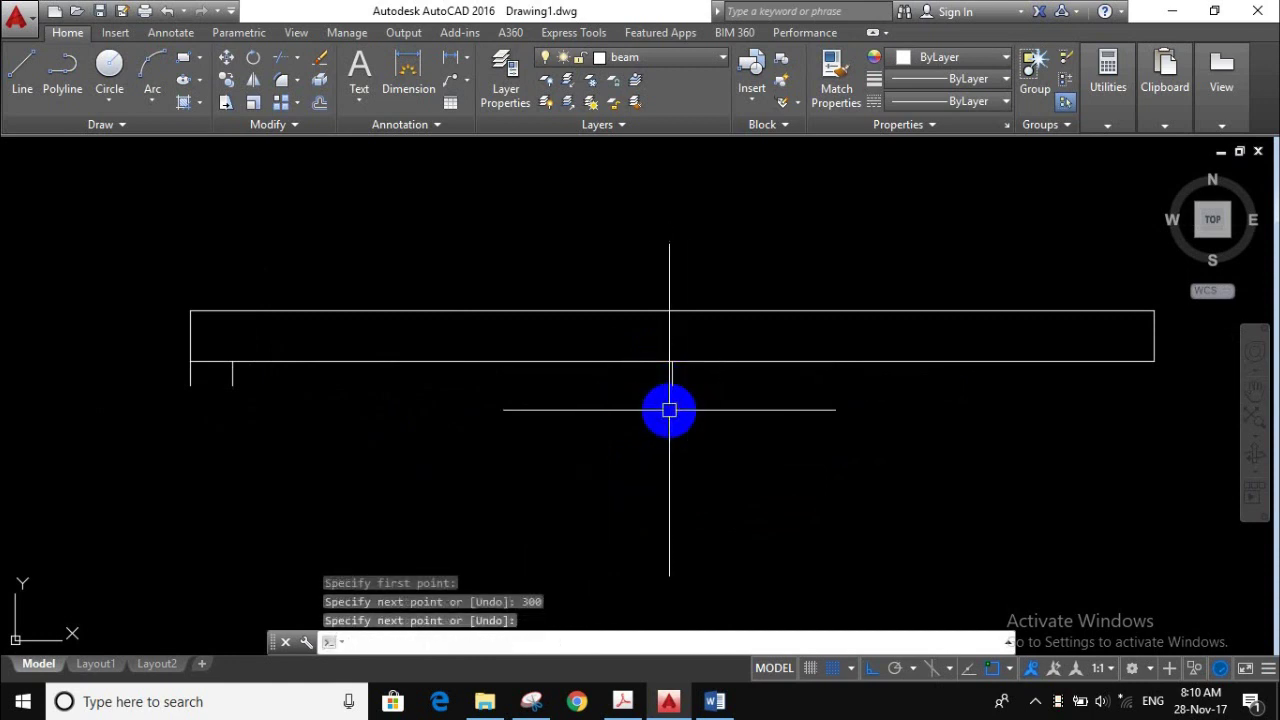
pyautogui.scroll(2, 669, 409)
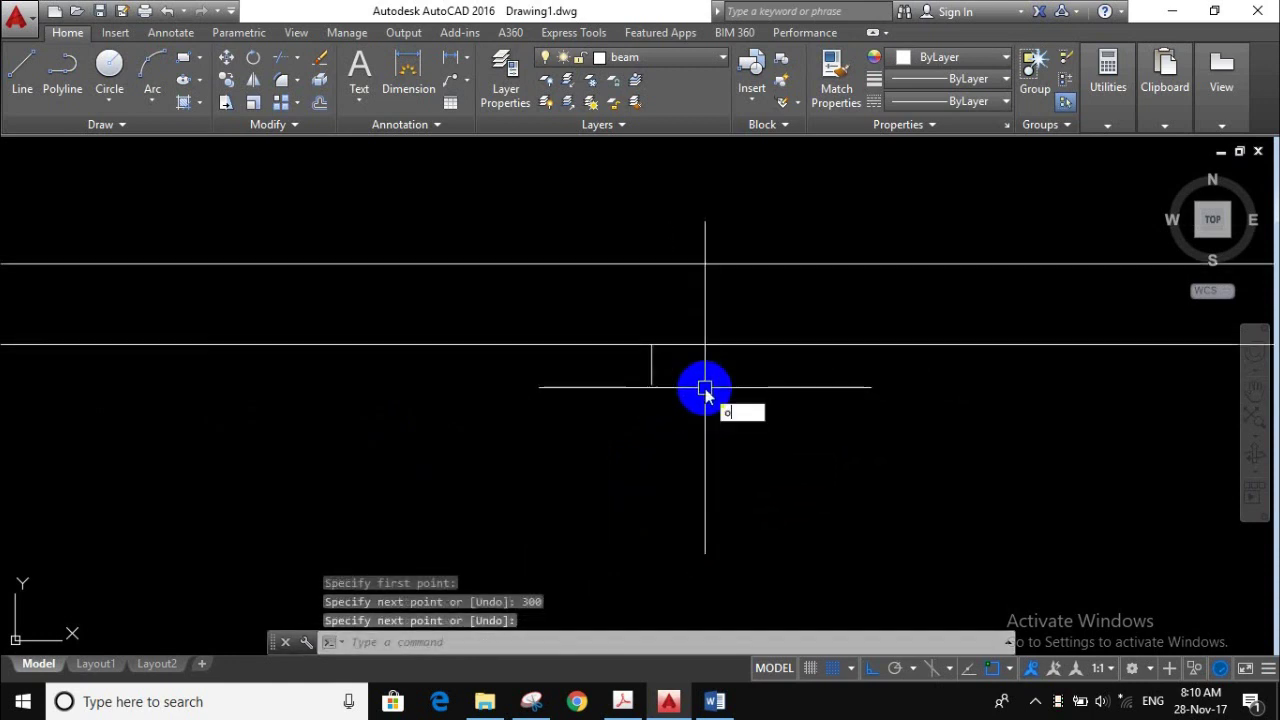
# - Offset the new vertical line 250 to both the right and the left
pyautogui.press('Return')
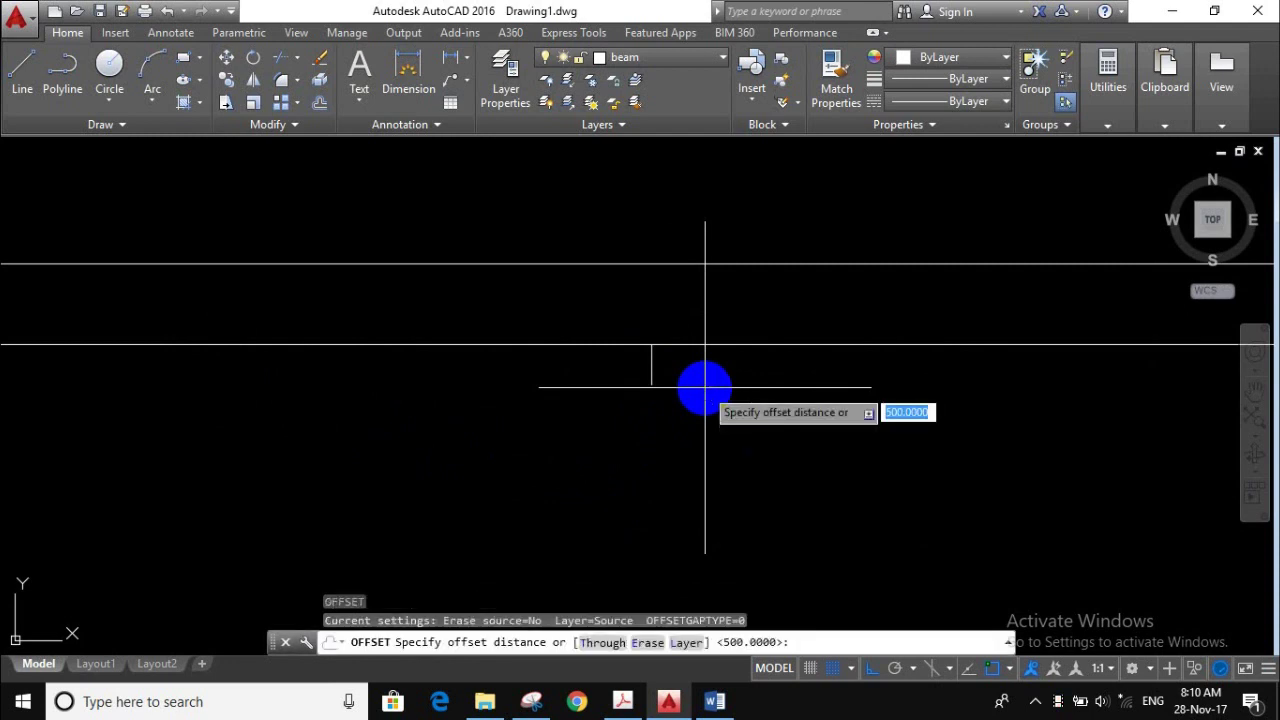
pyautogui.press('Return')
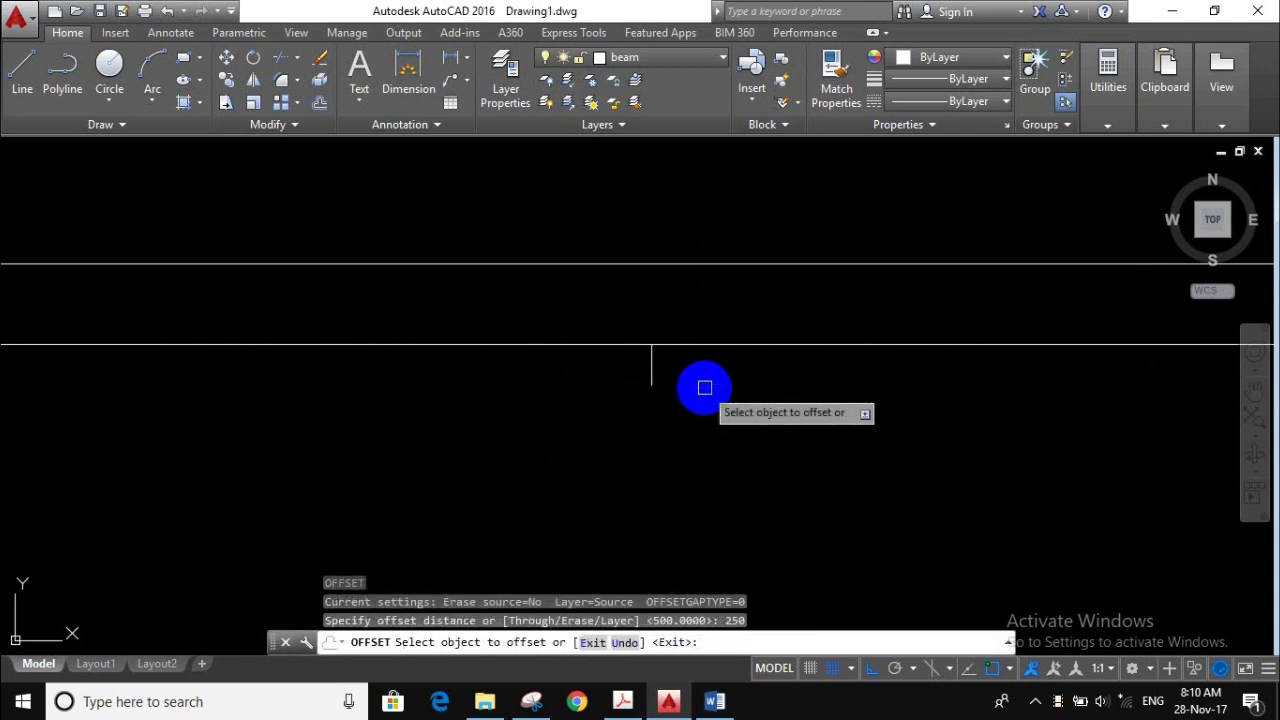
pyautogui.scroll(2, 656, 365)
pyautogui.click(648, 364)
pyautogui.click(731, 383)
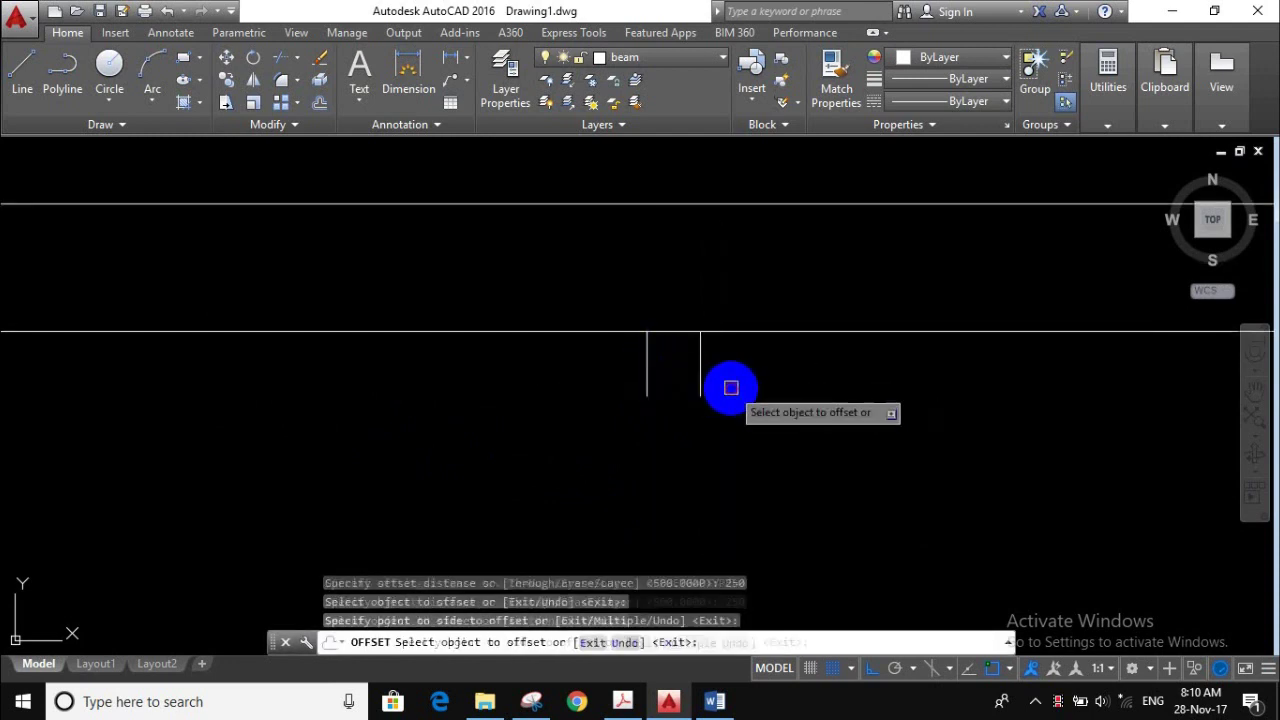
pyautogui.click(647, 373)
pyautogui.click(594, 394)
pyautogui.press('Escape')
pyautogui.scroll(-2, 614, 431)
pyautogui.scroll(4, 623, 416)
pyautogui.write('E')
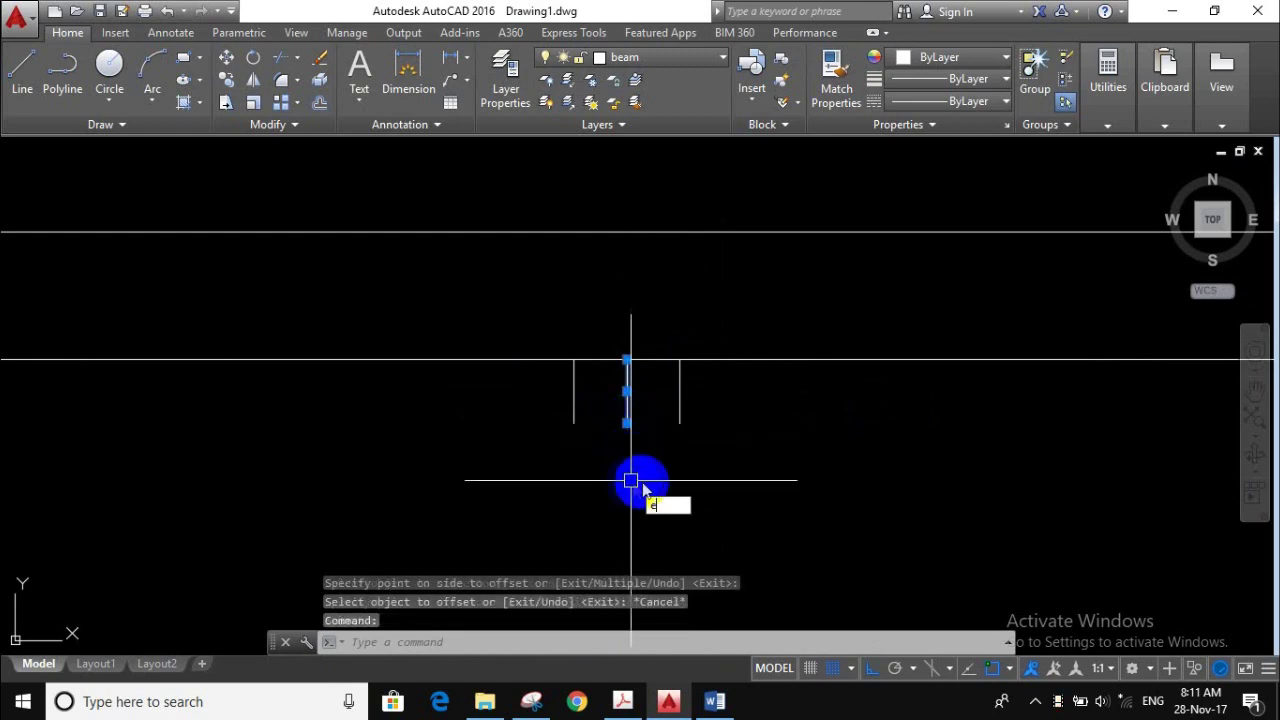
# - Erase the original middle vertical line
pyautogui.press('Return')
pyautogui.scroll(-2, 756, 455)
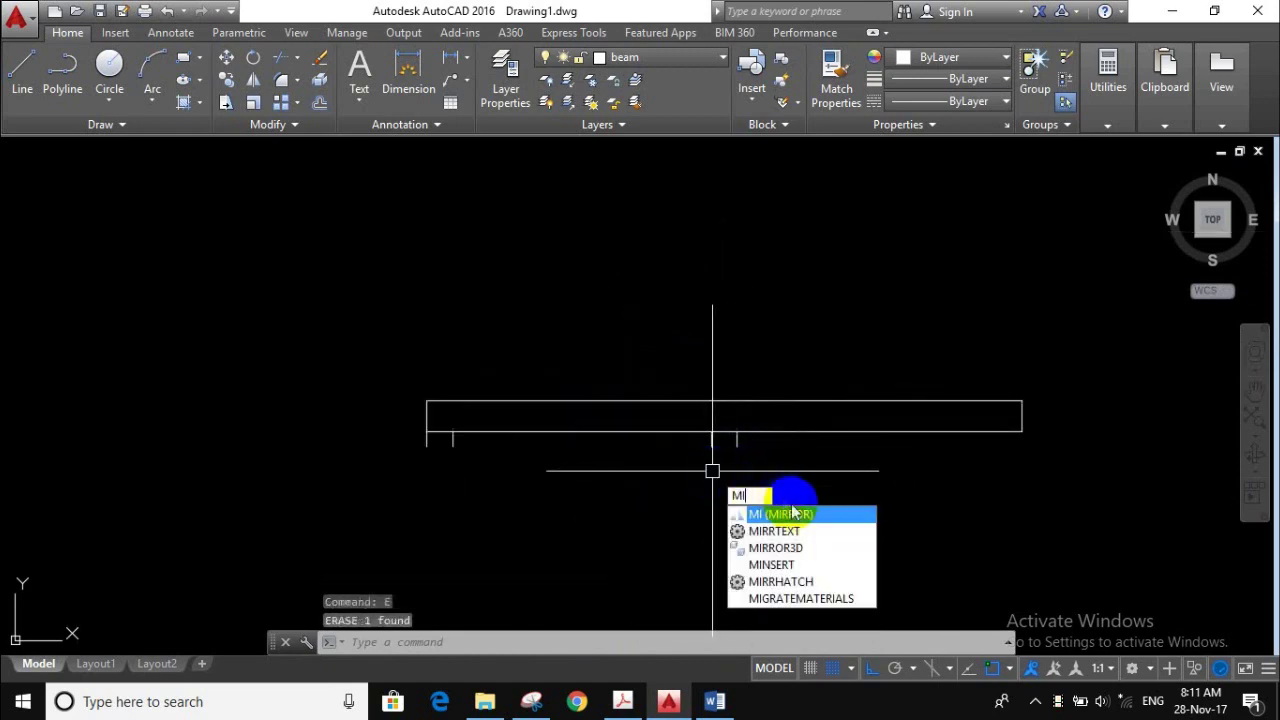
pyautogui.press('Return')
# - Mirror the two left-end support lines about the beam midpoint, keeping the originals
pyautogui.scroll(2, 474, 451)
pyautogui.click(529, 451)
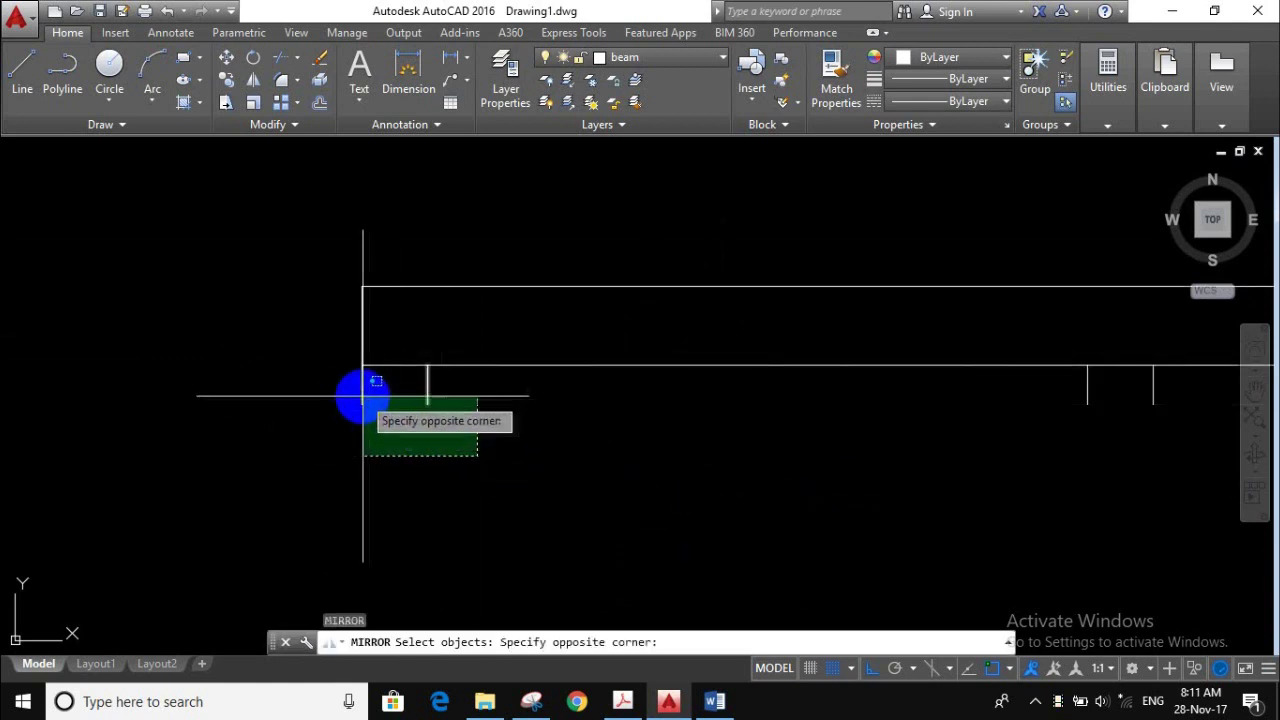
pyautogui.click(343, 391)
pyautogui.press('Return')
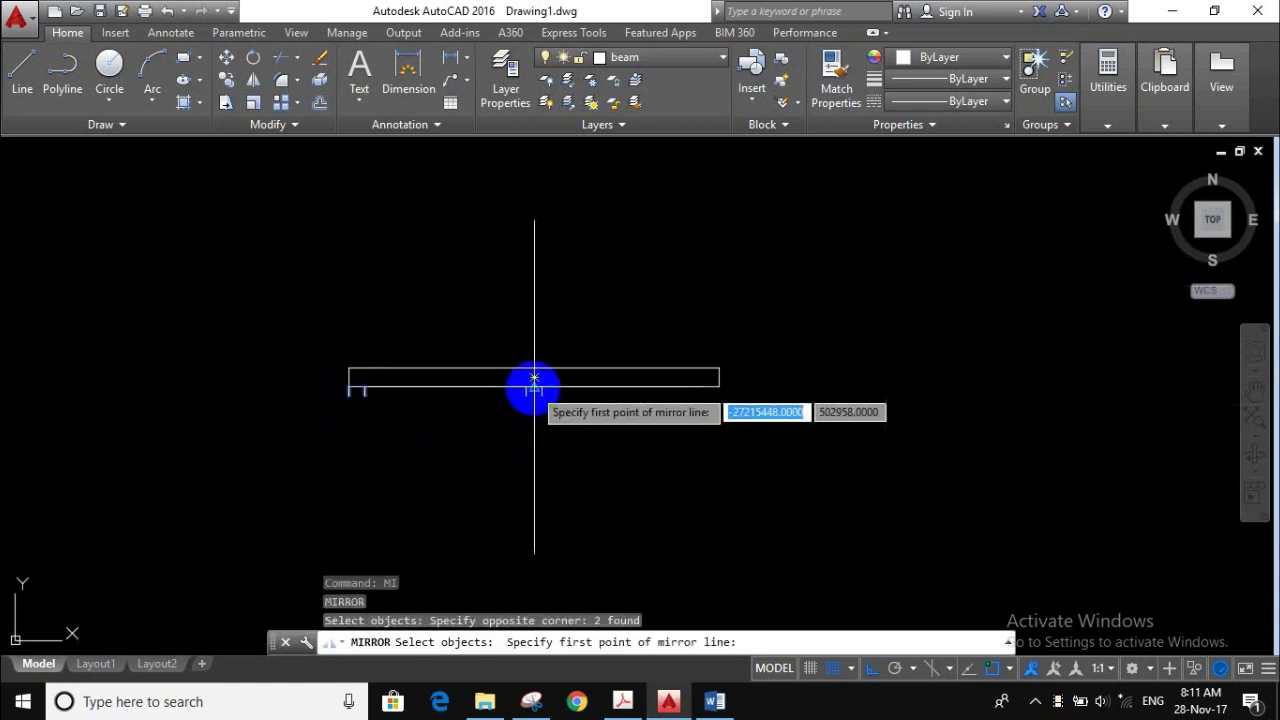
pyautogui.click(534, 380)
pyautogui.click(534, 300)
pyautogui.press('Return')
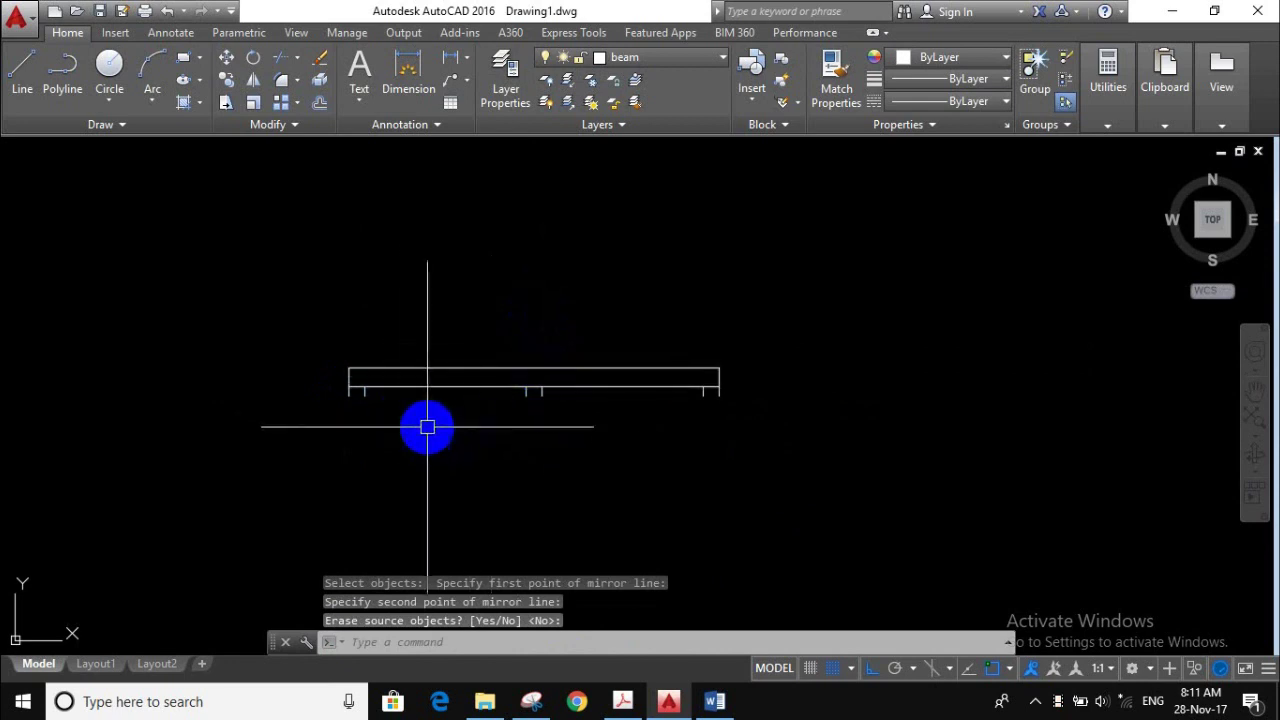
# - Trim the beam's bottom edge between the support lines
pyautogui.scroll(3, 385, 405)
pyautogui.scroll(2, 385, 405)
pyautogui.moveTo(385, 405); pyautogui.dragTo(472, 405, button='middle')
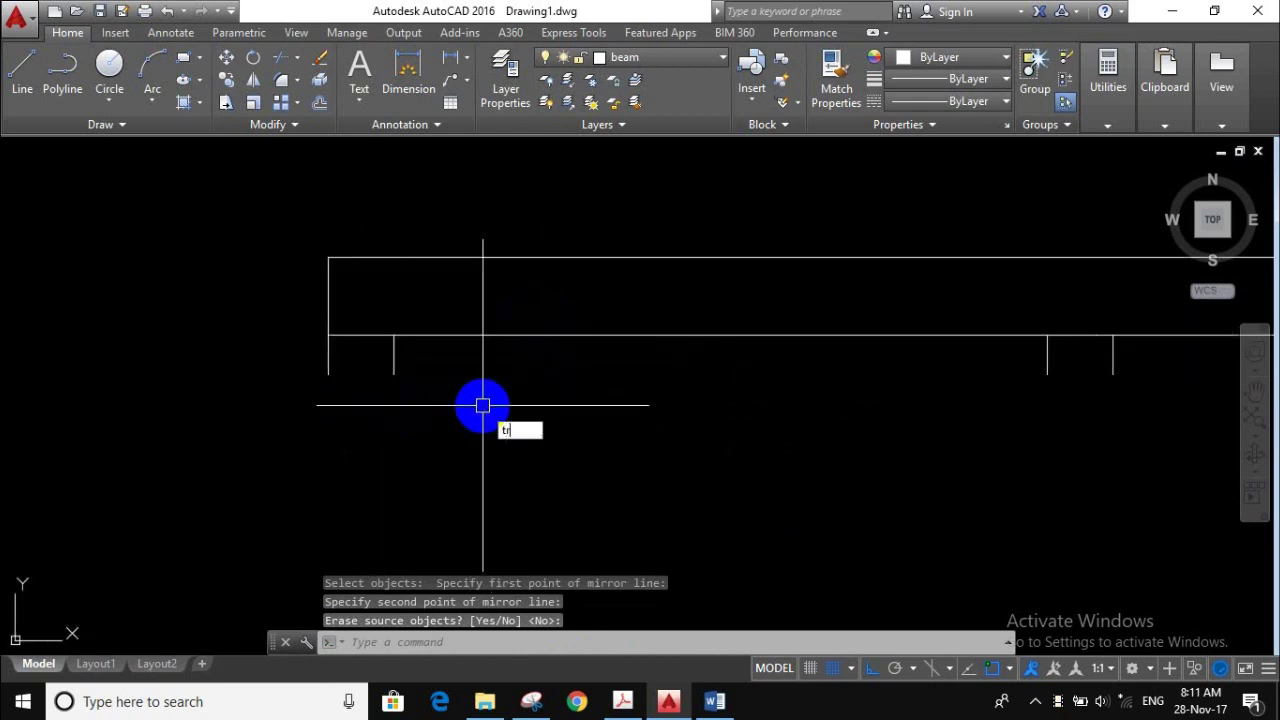
pyautogui.click(592, 455)
pyautogui.press('Return')
pyautogui.scroll(3, 380, 346)
pyautogui.click(364, 332)
pyautogui.scroll(-3, 350, 360)
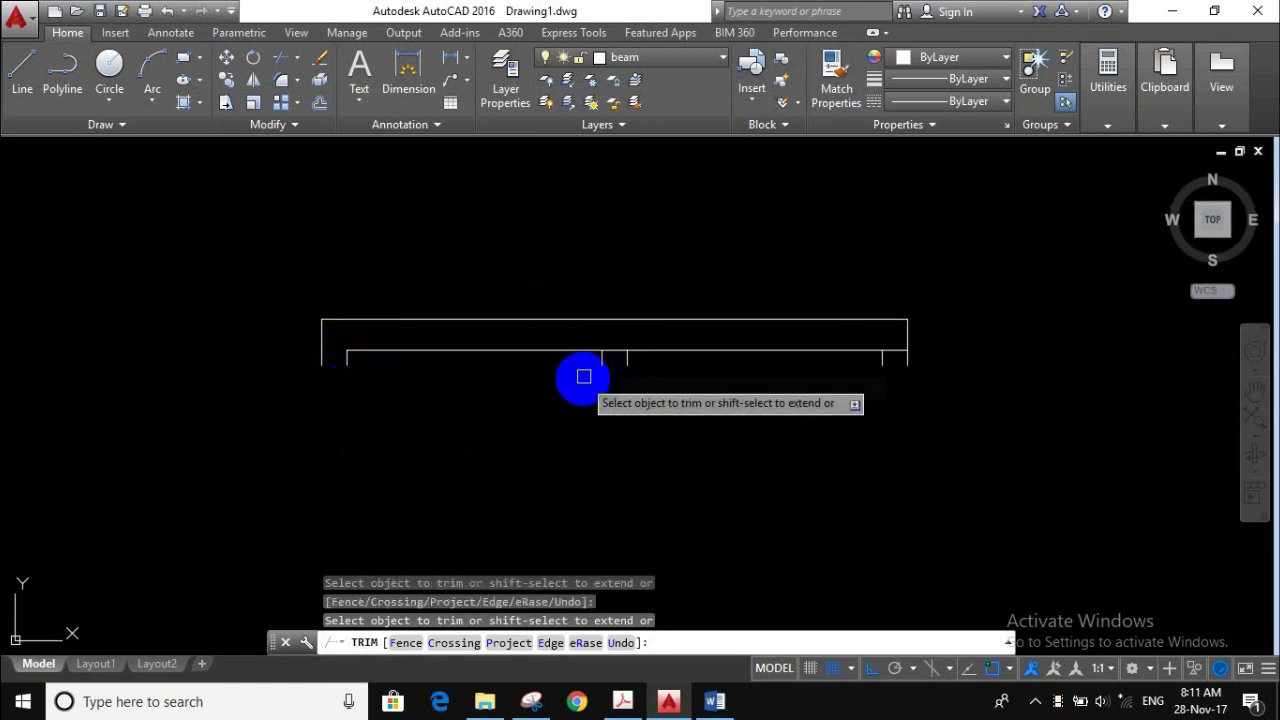
pyautogui.scroll(2, 600, 360)
pyautogui.scroll(-4, 600, 370)
pyautogui.scroll(2, 689, 371)
pyautogui.scroll(2, 654, 380)
pyautogui.press('Return')
# - Draw a line joining the bottom ends of the bracket's vertical lines
pyautogui.scroll(-3, 686, 451)
pyautogui.moveTo(600, 466); pyautogui.dragTo(736, 448, button='middle')
pyautogui.scroll(3, 497, 426)
pyautogui.moveTo(497, 426); pyautogui.dragTo(648, 424, button='middle')
pyautogui.write('l')
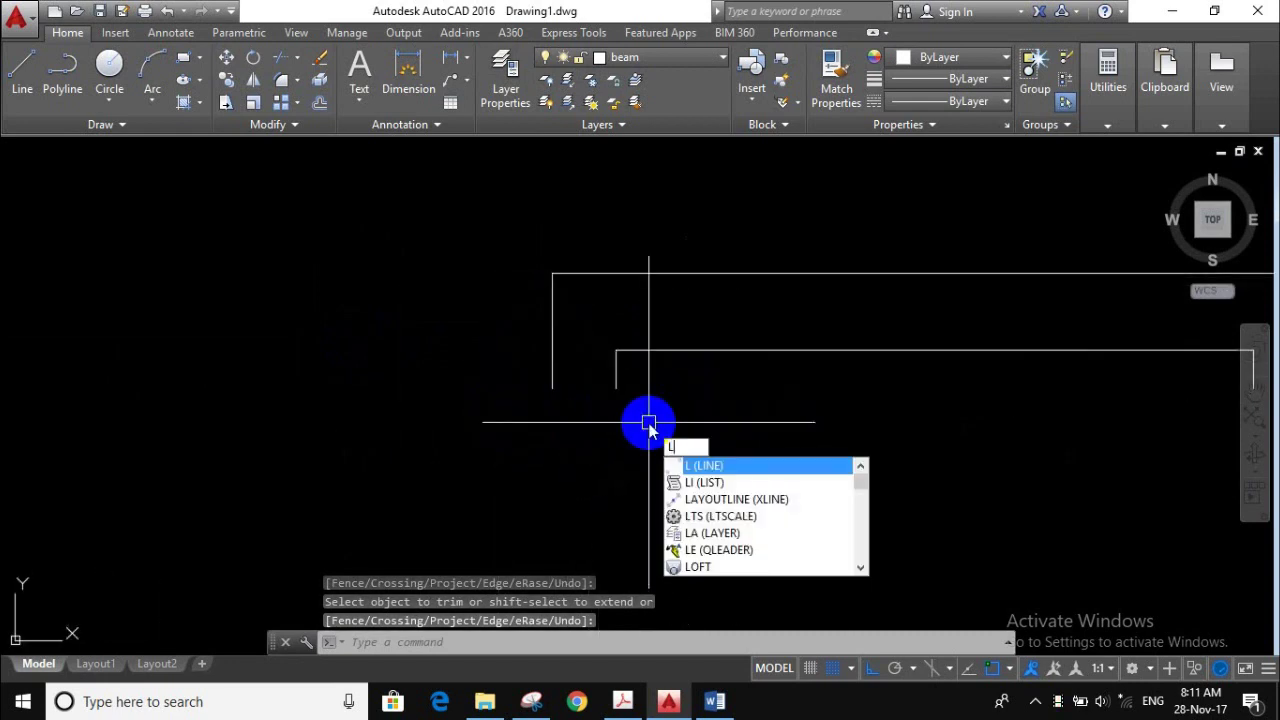
pyautogui.press('Return')
pyautogui.scroll(3, 594, 394)
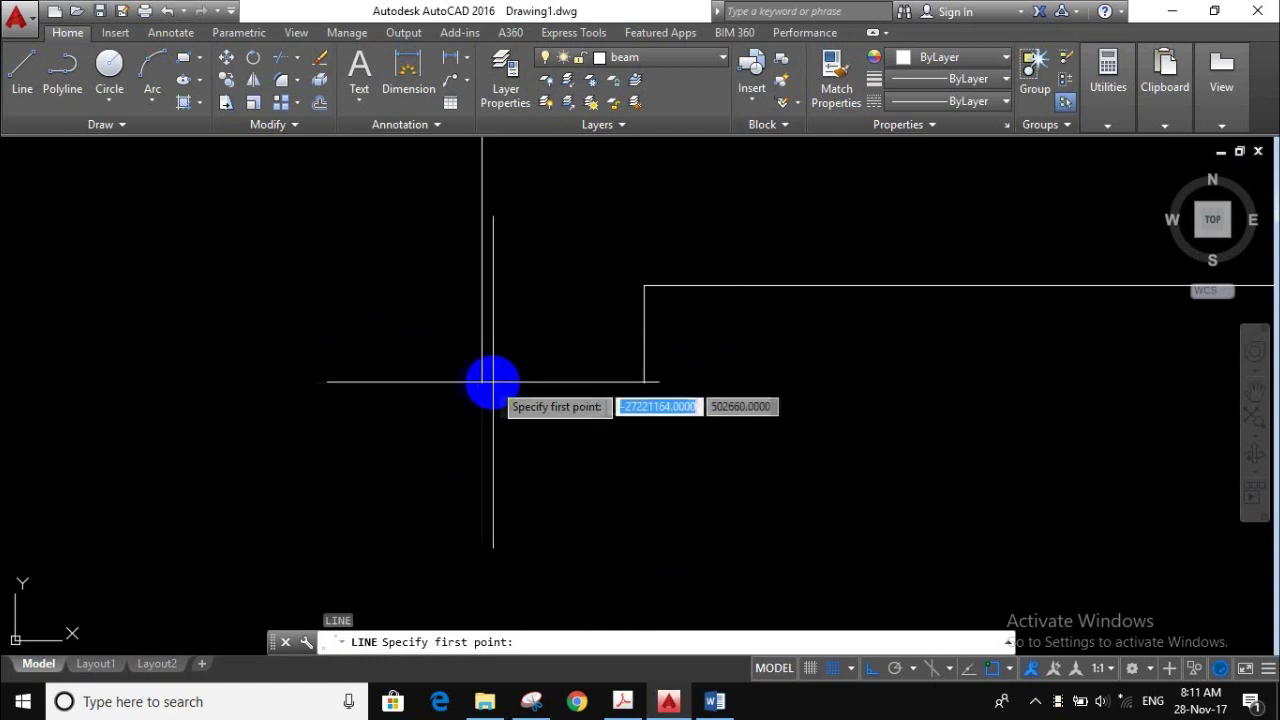
pyautogui.click(482, 382)
pyautogui.click(642, 384)
pyautogui.press('Return')
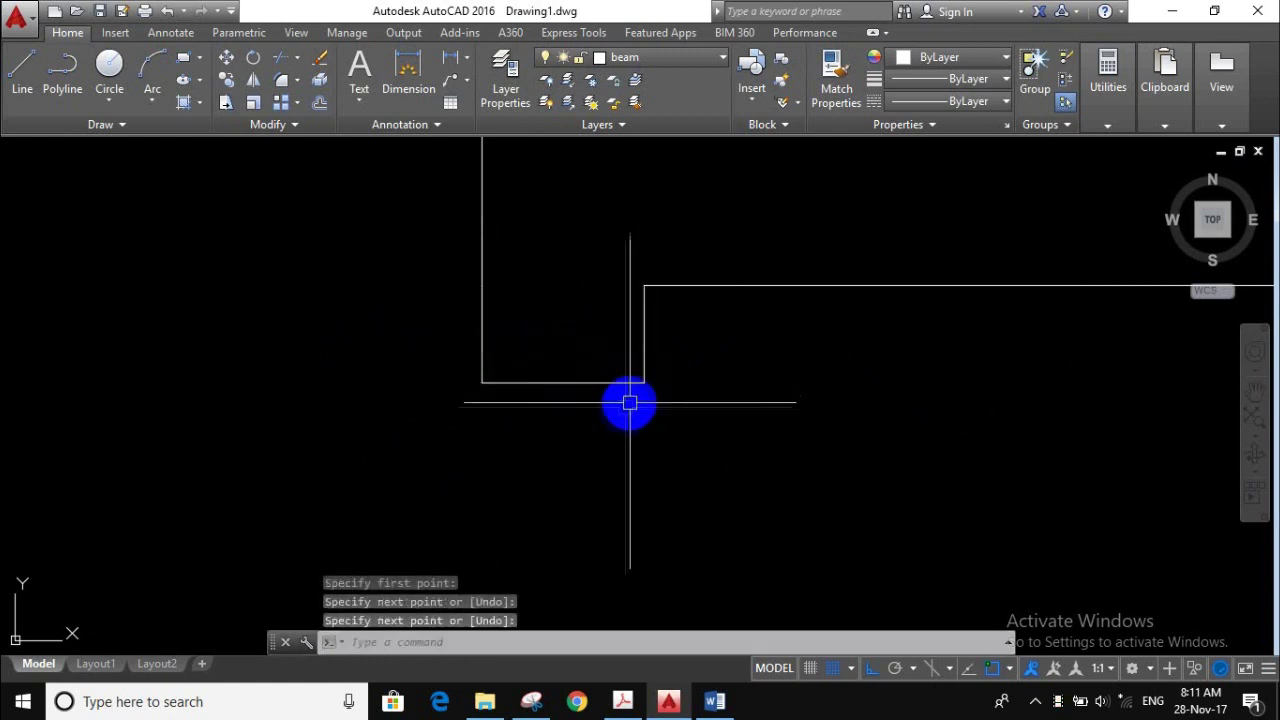
pyautogui.scroll(2, 615, 407)
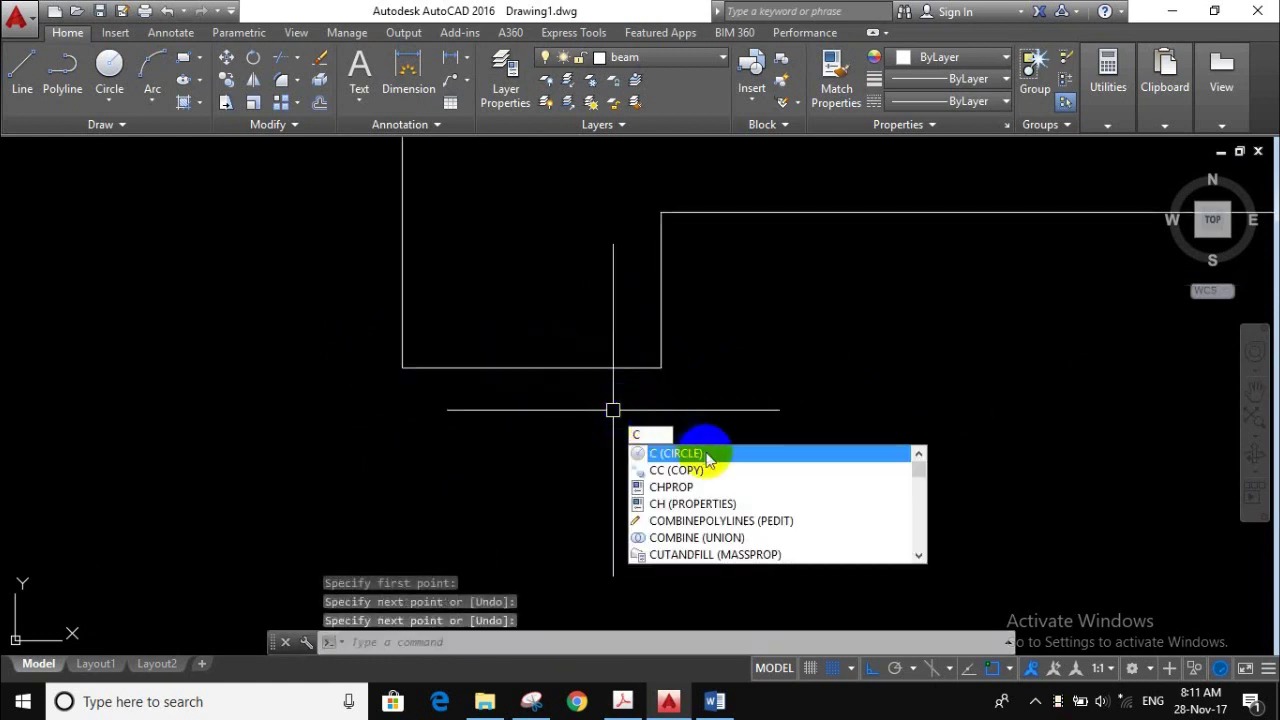
# - Draw a circle centred on the bracket's inner corner
pyautogui.click(716, 458)
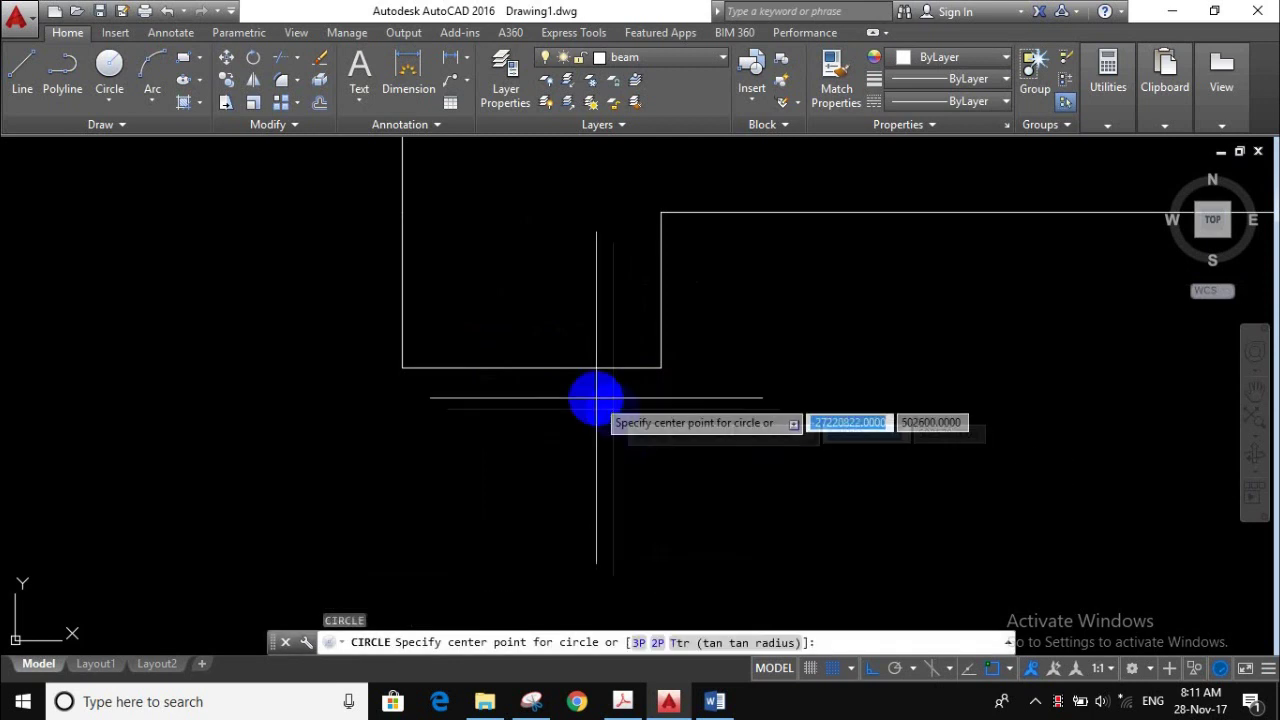
pyautogui.click(531, 367)
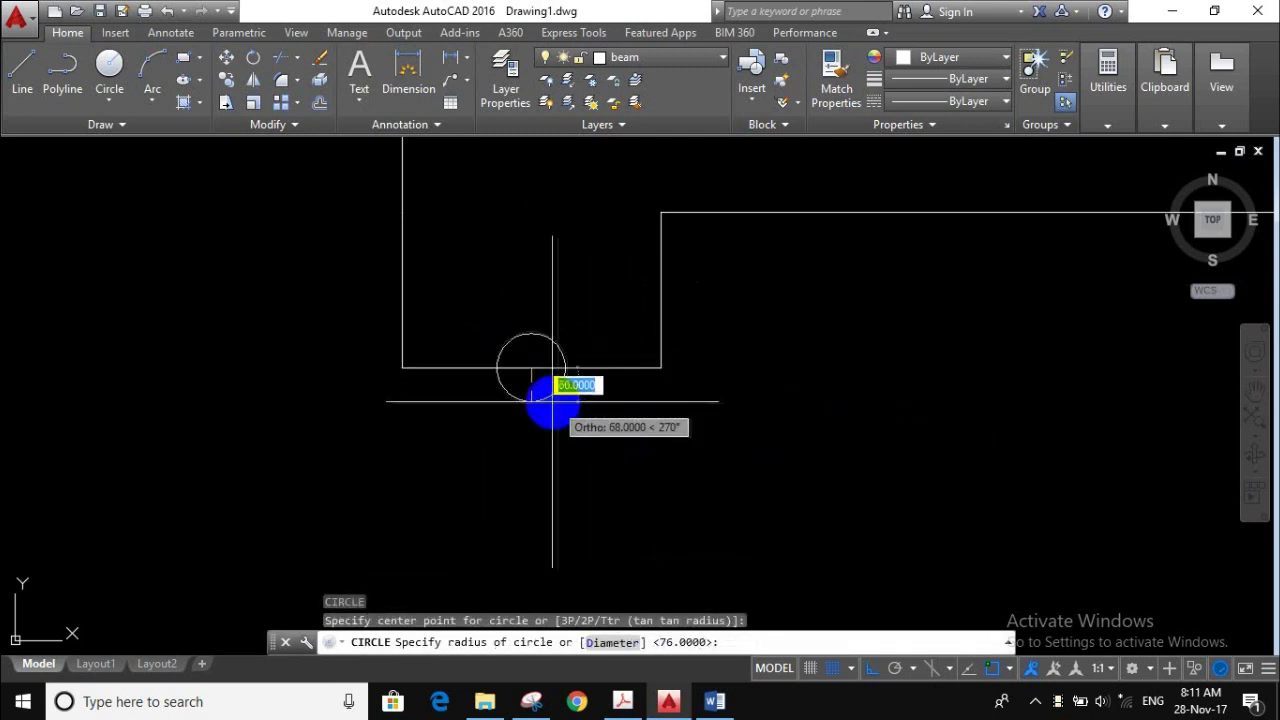
pyautogui.scroll(2, 552, 400)
pyautogui.click(539, 388)
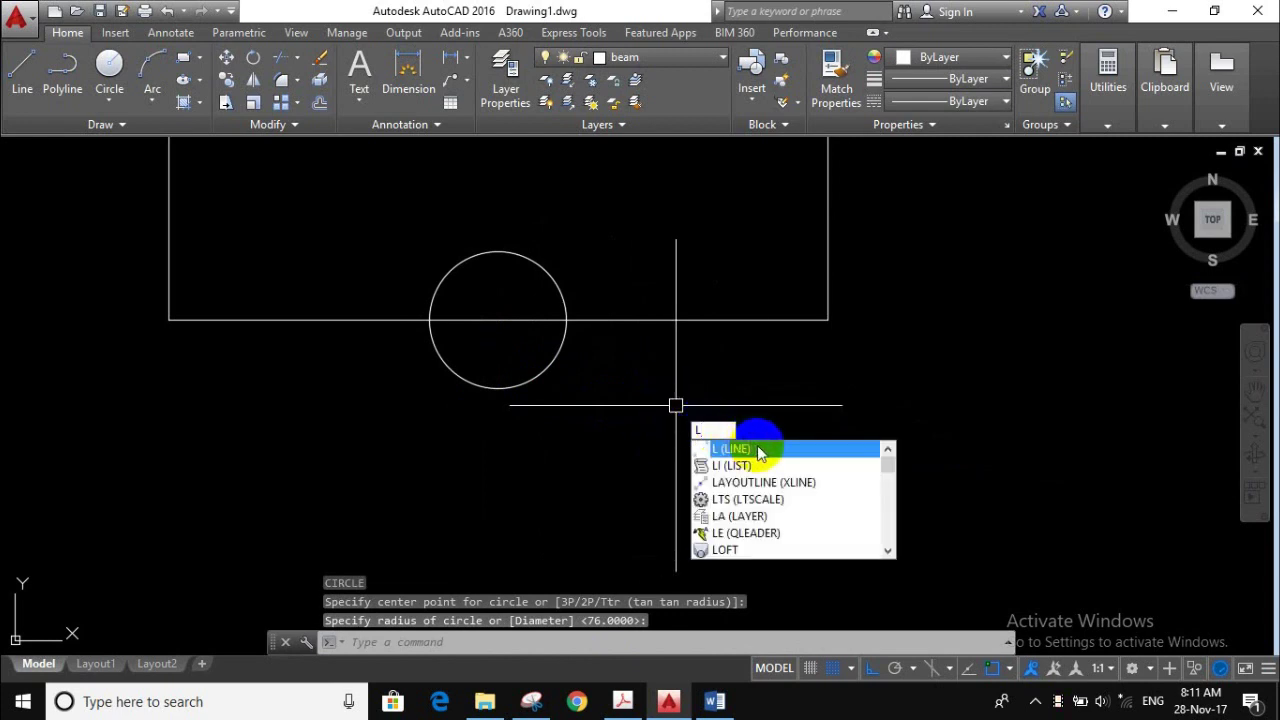
# - Draw a vertical line from the circle's top quadrant to its bottom quadrant
pyautogui.click(757, 449)
pyautogui.click(498, 252)
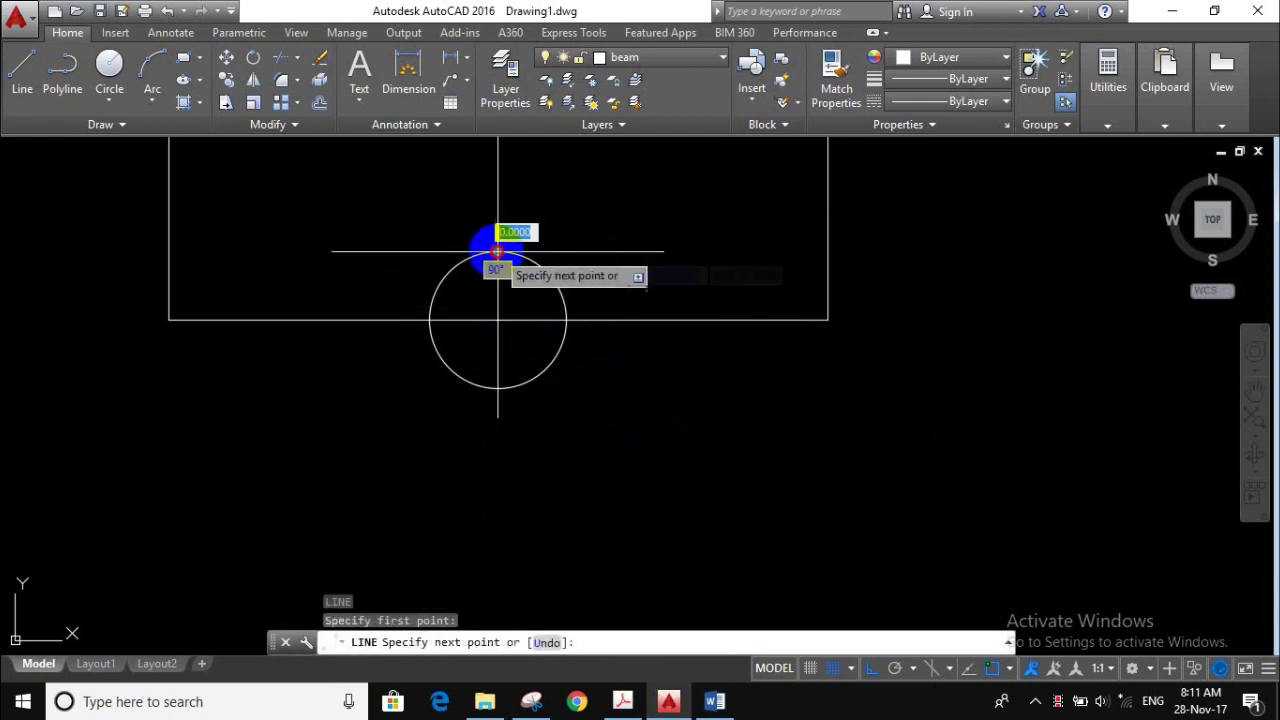
pyautogui.click(498, 388)
pyautogui.press('Return')
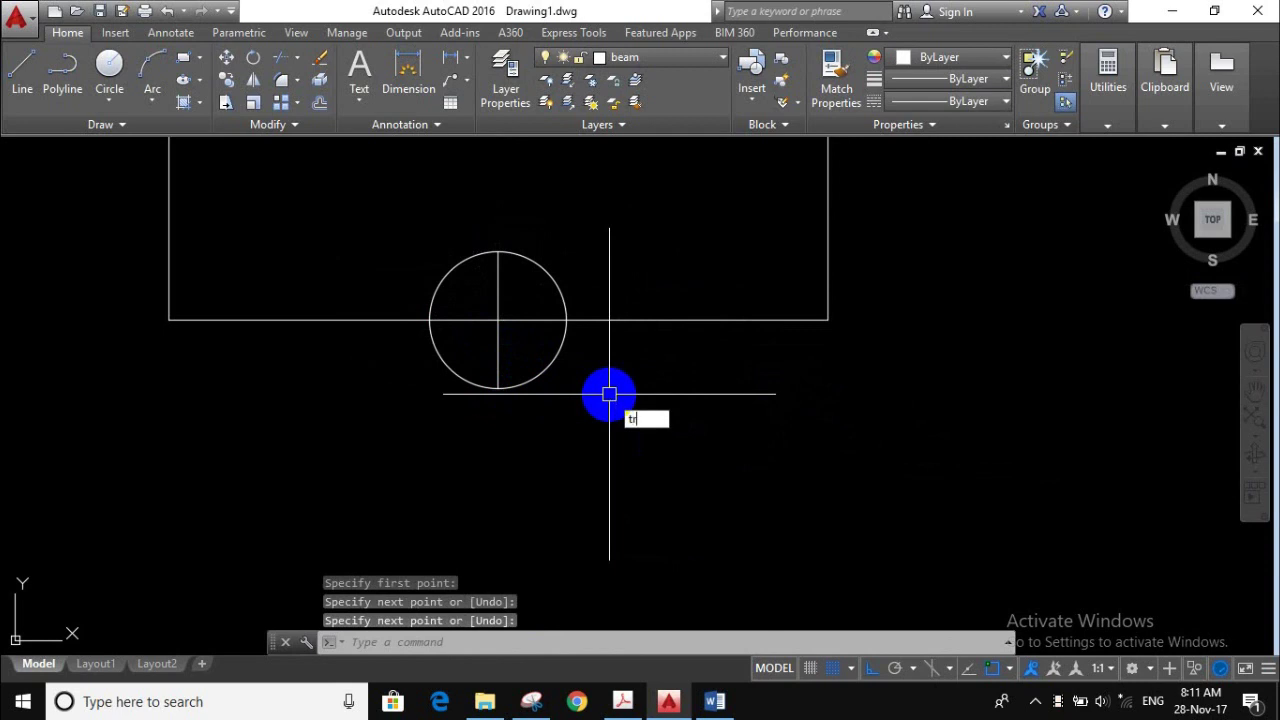
# - Trim away the circle's top-right and bottom-left quarters
pyautogui.click(720, 440)
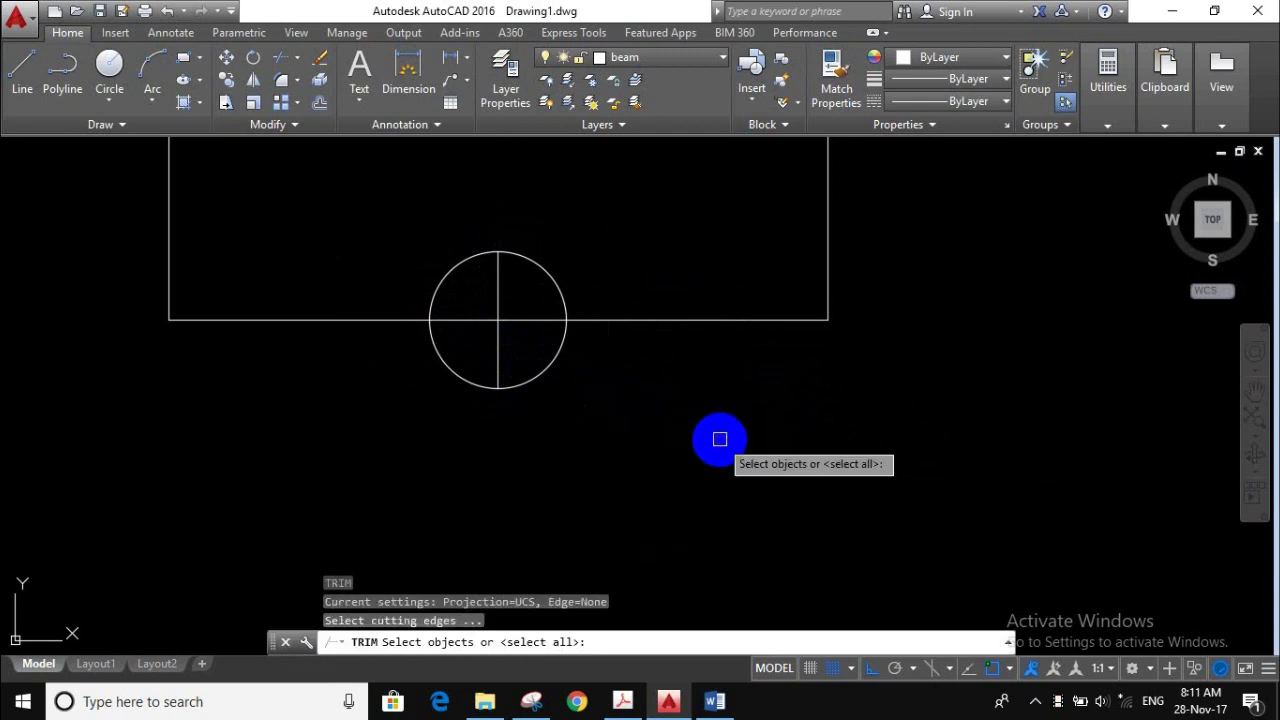
pyautogui.press('Return')
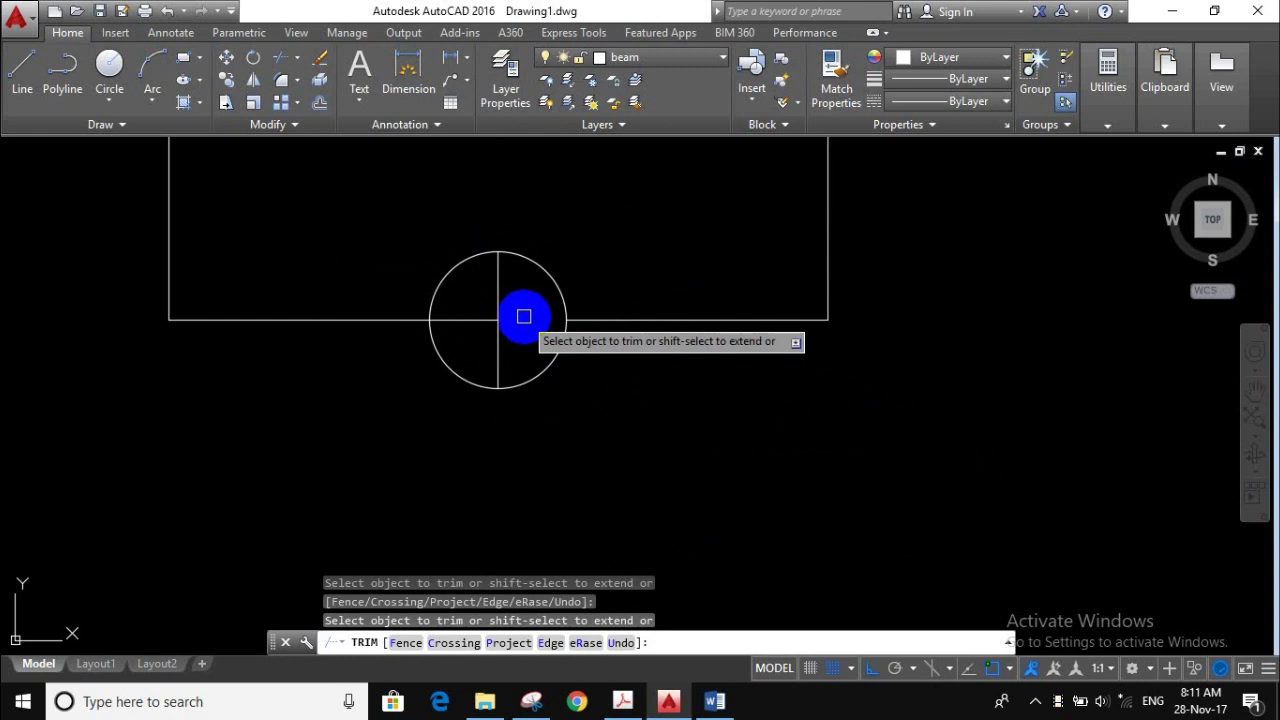
pyautogui.press('Escape')
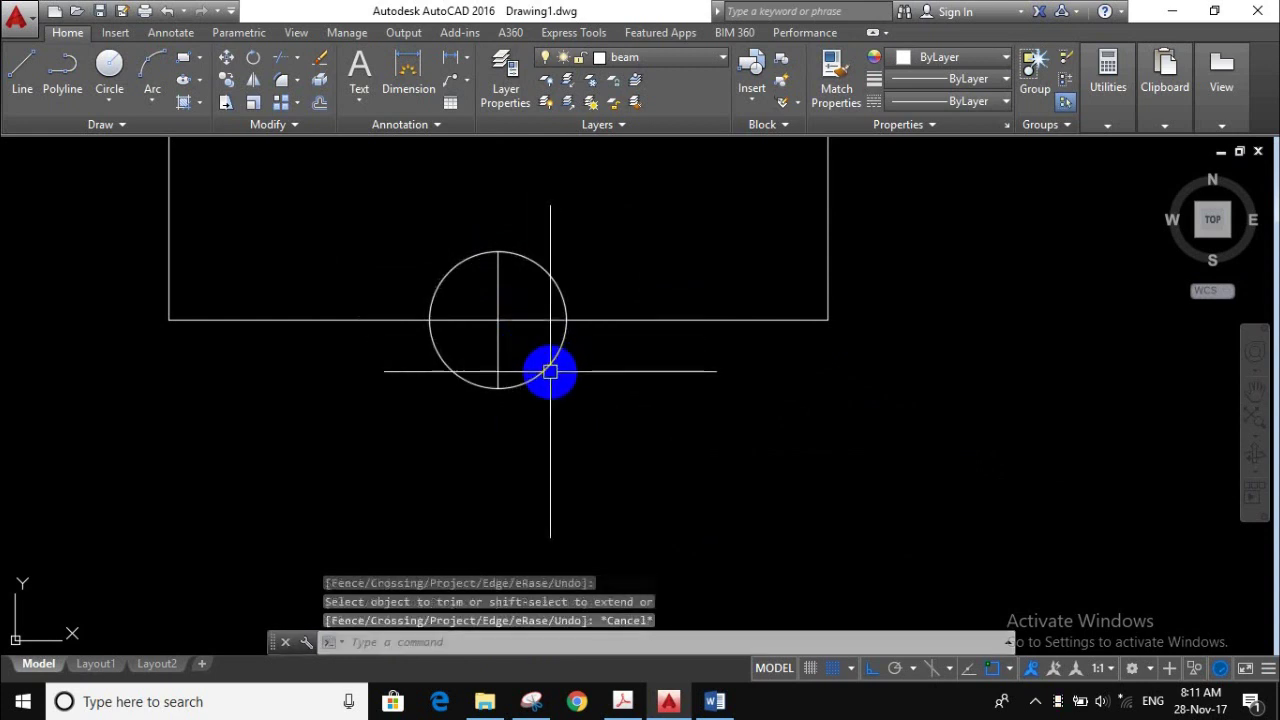
pyautogui.hotkey('ctrl', 'z')
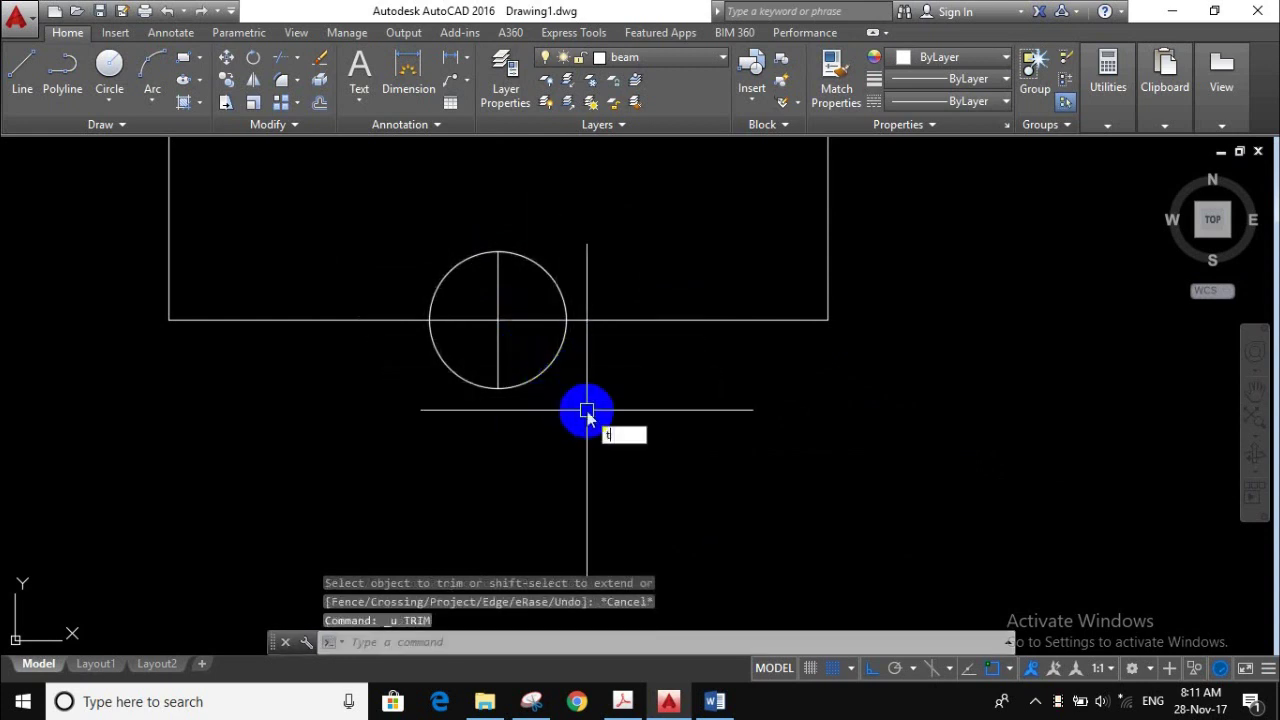
pyautogui.click(660, 452)
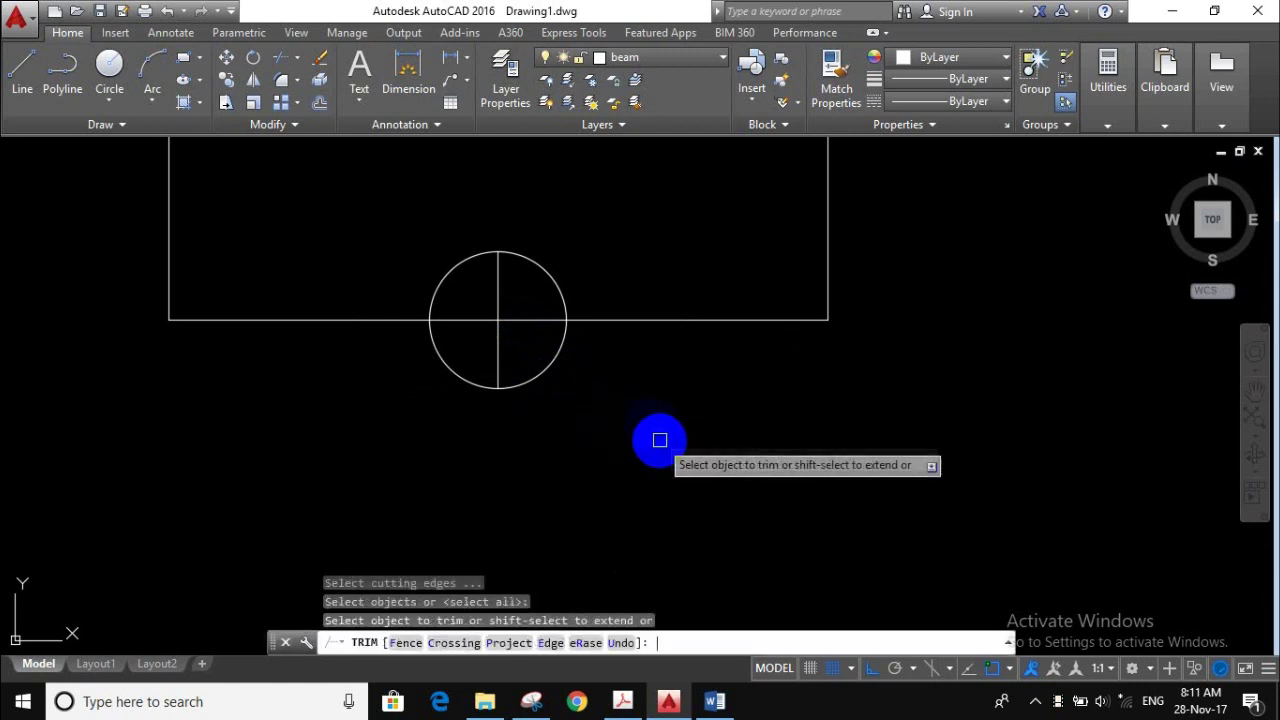
pyautogui.click(546, 272)
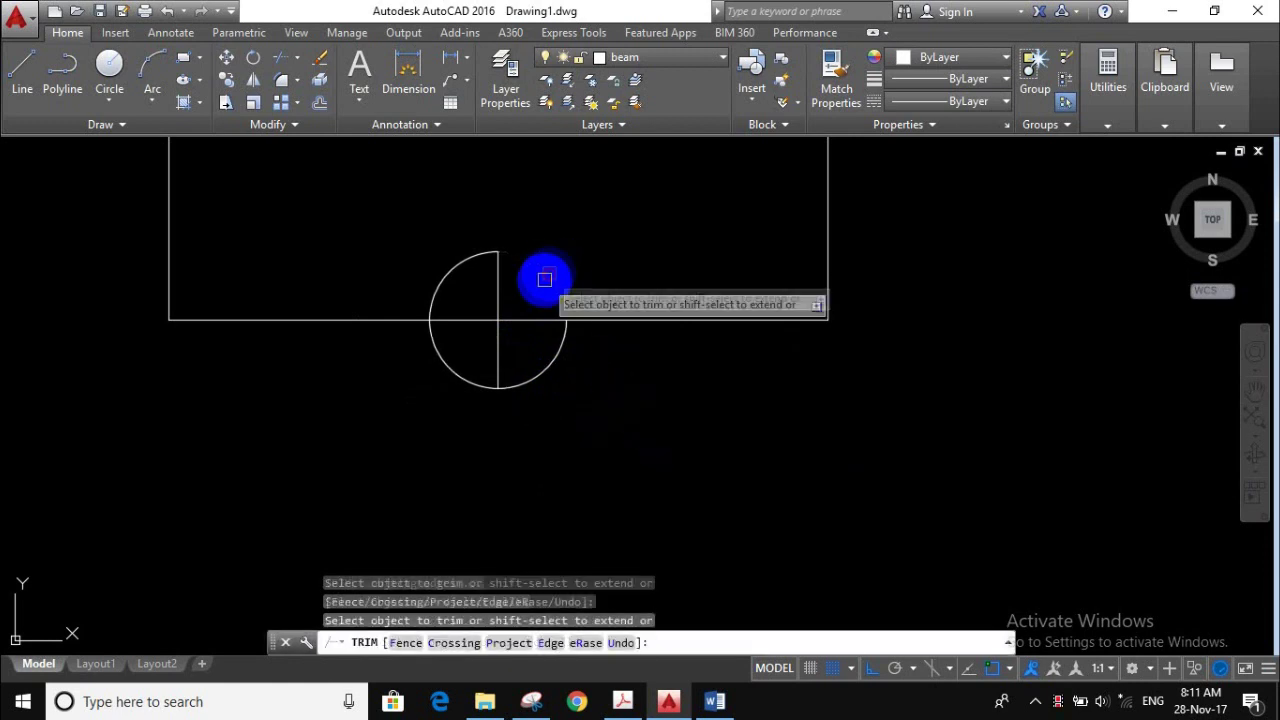
pyautogui.click(466, 366)
pyautogui.click(460, 391)
pyautogui.press('Escape')
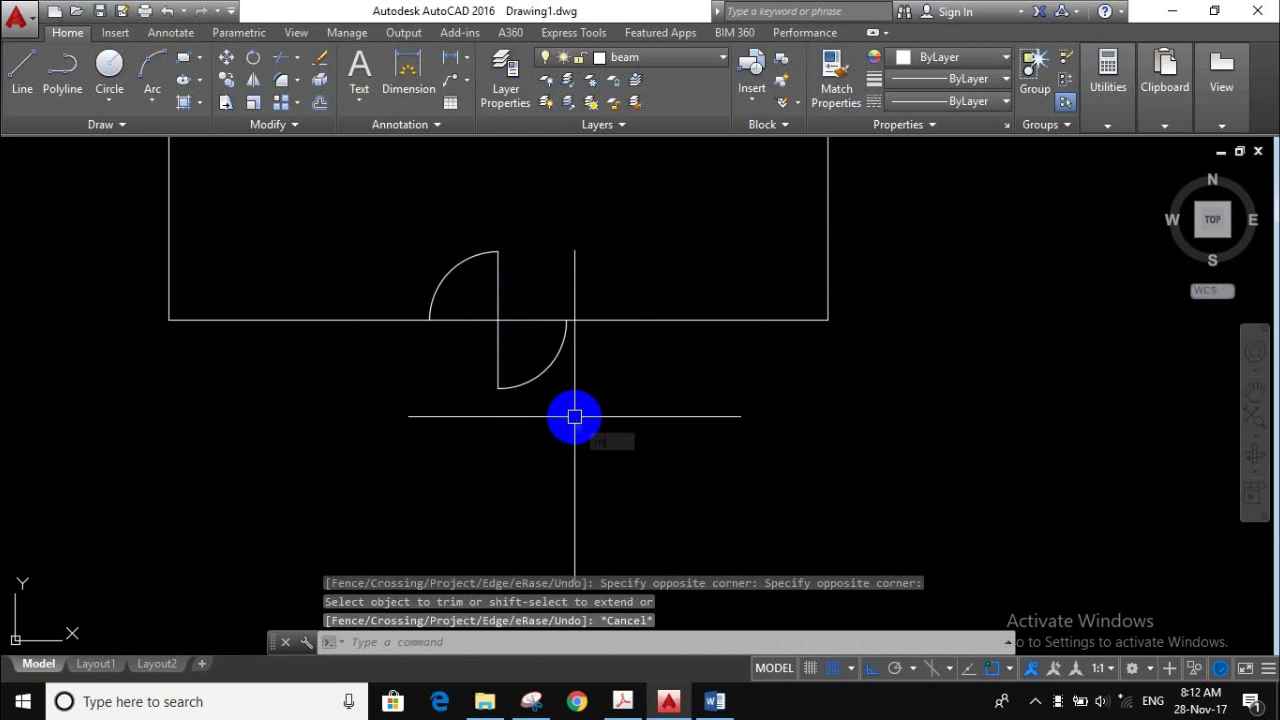
pyautogui.write('MI')
pyautogui.click(675, 460)
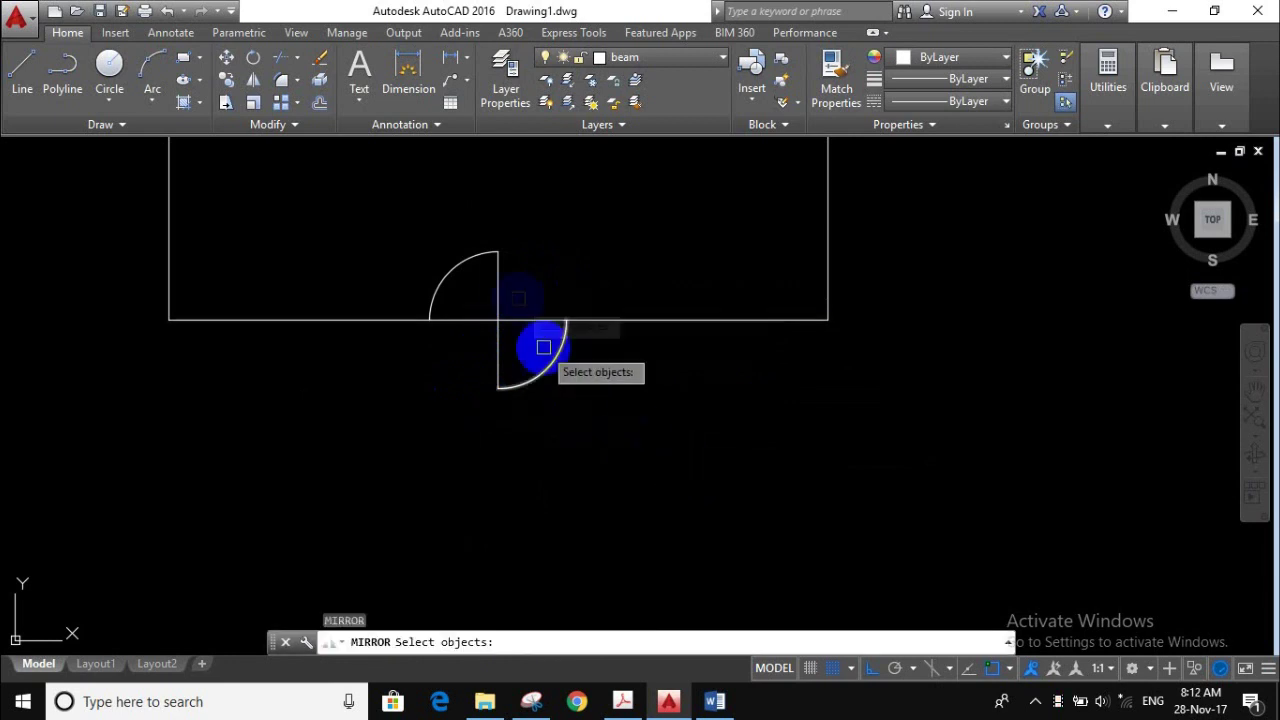
# - Mirror the upper and lower quarter arcs each about its own chord
pyautogui.click(462, 269)
pyautogui.press('Return')
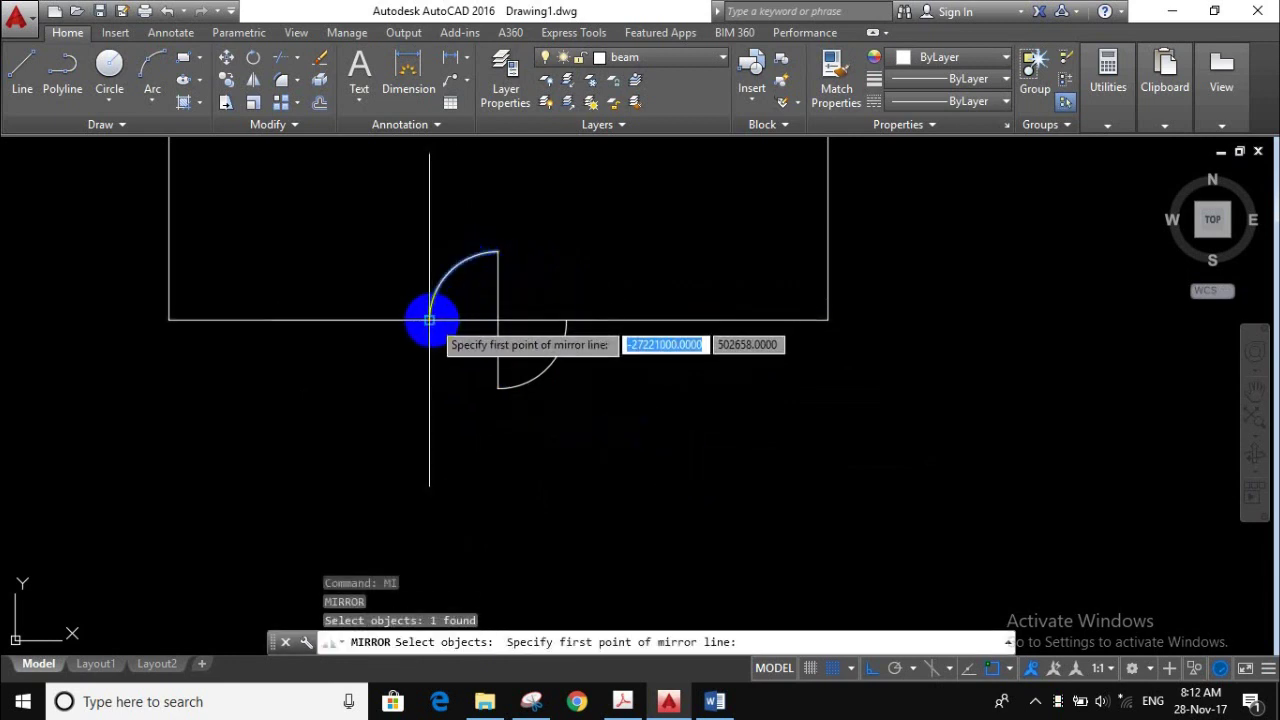
pyautogui.click(430, 320)
pyautogui.click(497, 254)
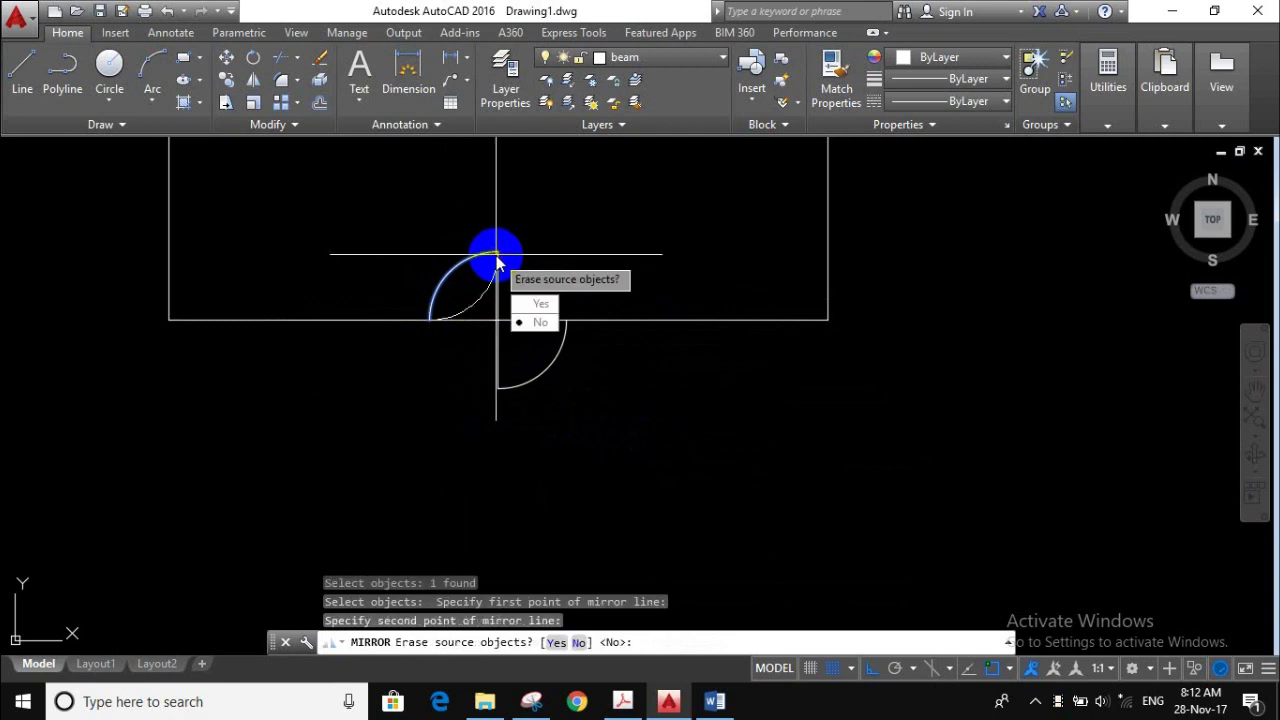
pyautogui.press('Return')
pyautogui.press('Return')
pyautogui.click(542, 370)
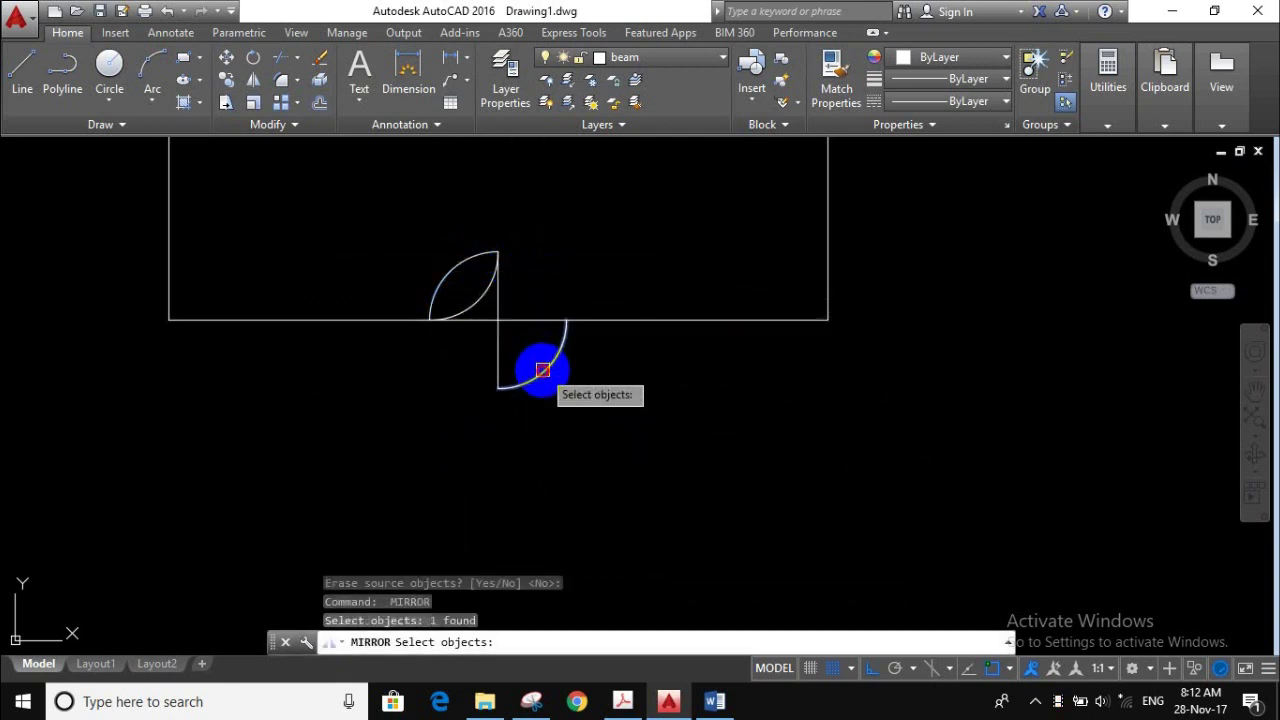
pyautogui.press('Return')
pyautogui.click(498, 388)
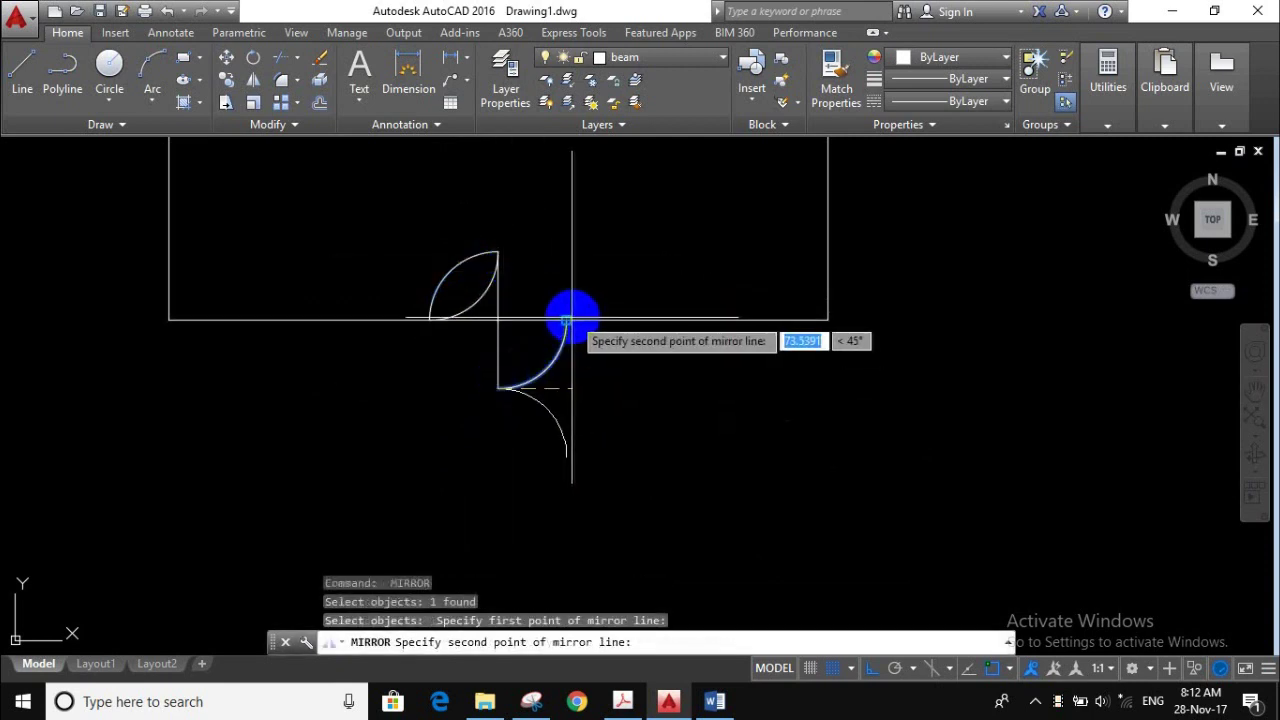
pyautogui.click(566, 320)
pyautogui.press('Return')
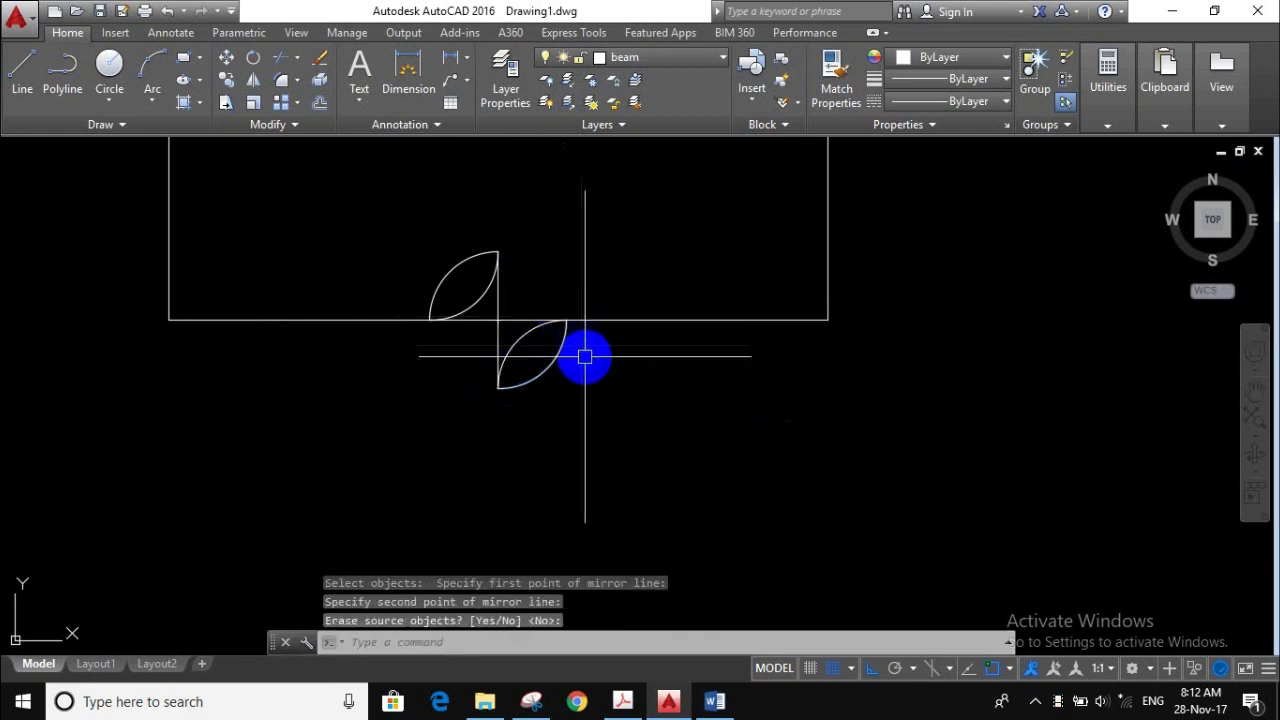
# - Erase the two original quarter arcs
pyautogui.click(553, 369)
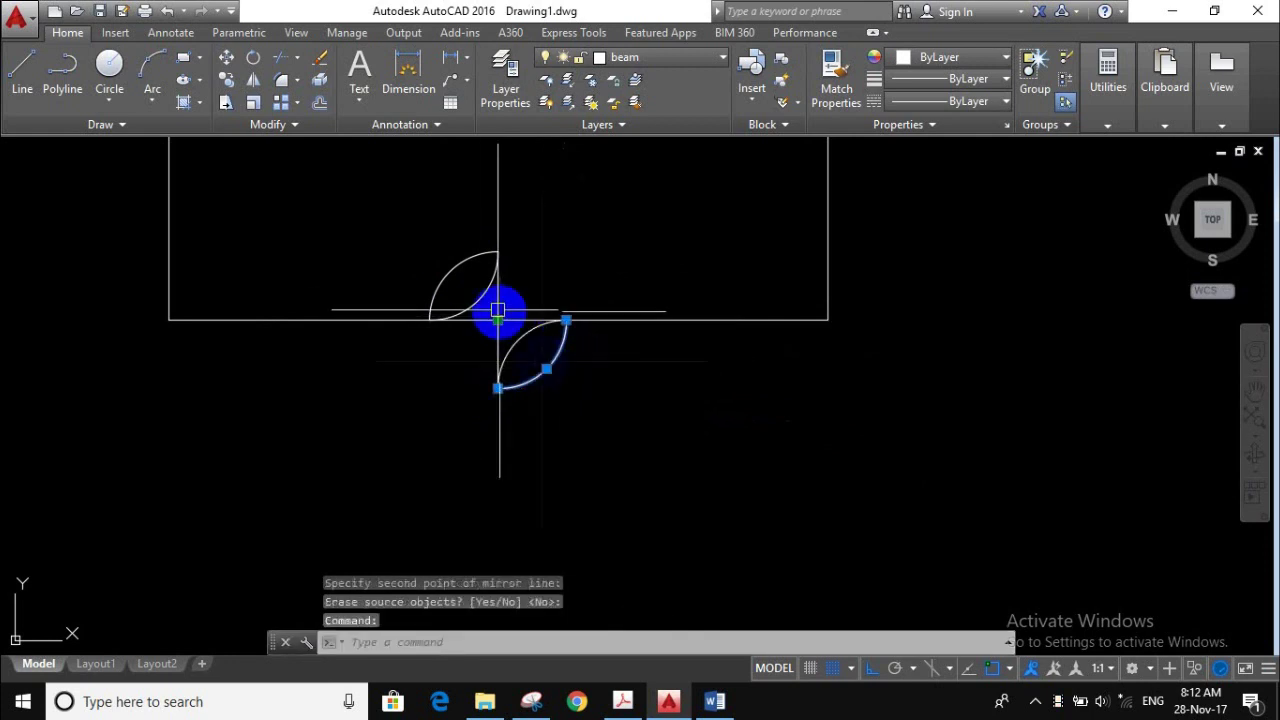
pyautogui.click(449, 271)
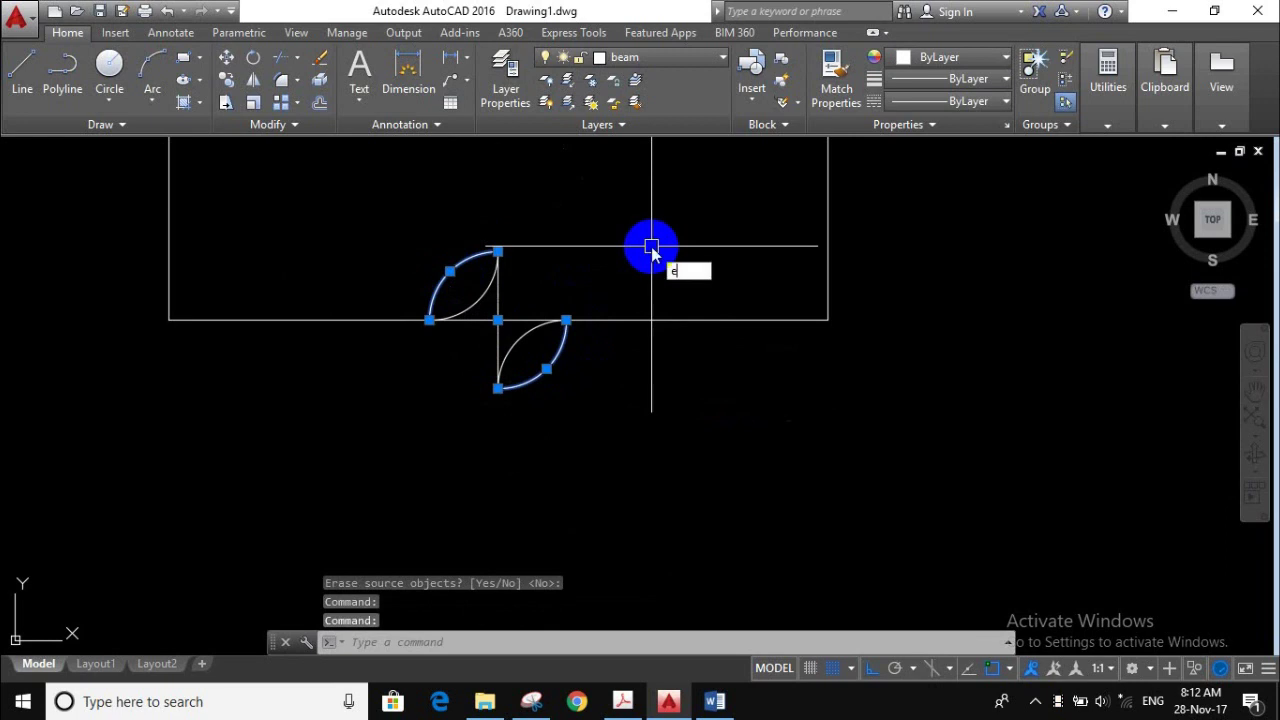
pyautogui.click(733, 290)
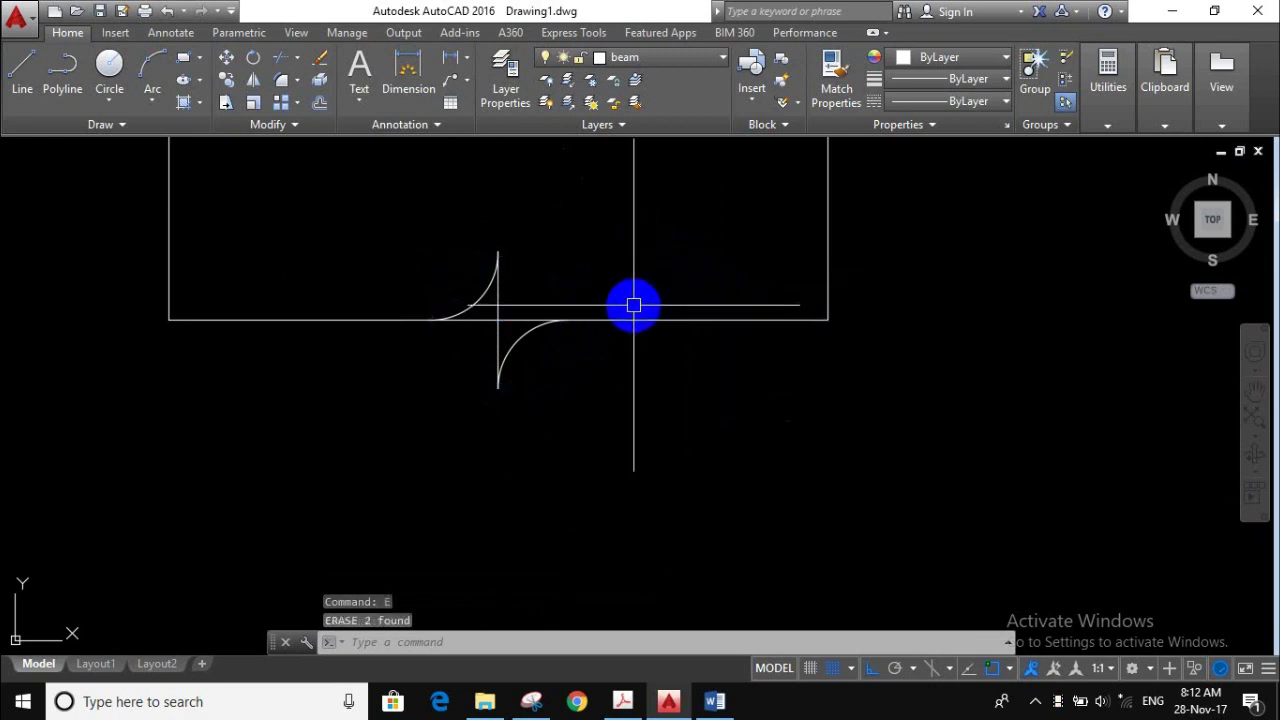
pyautogui.scroll(2, 629, 302)
pyautogui.write('TR')
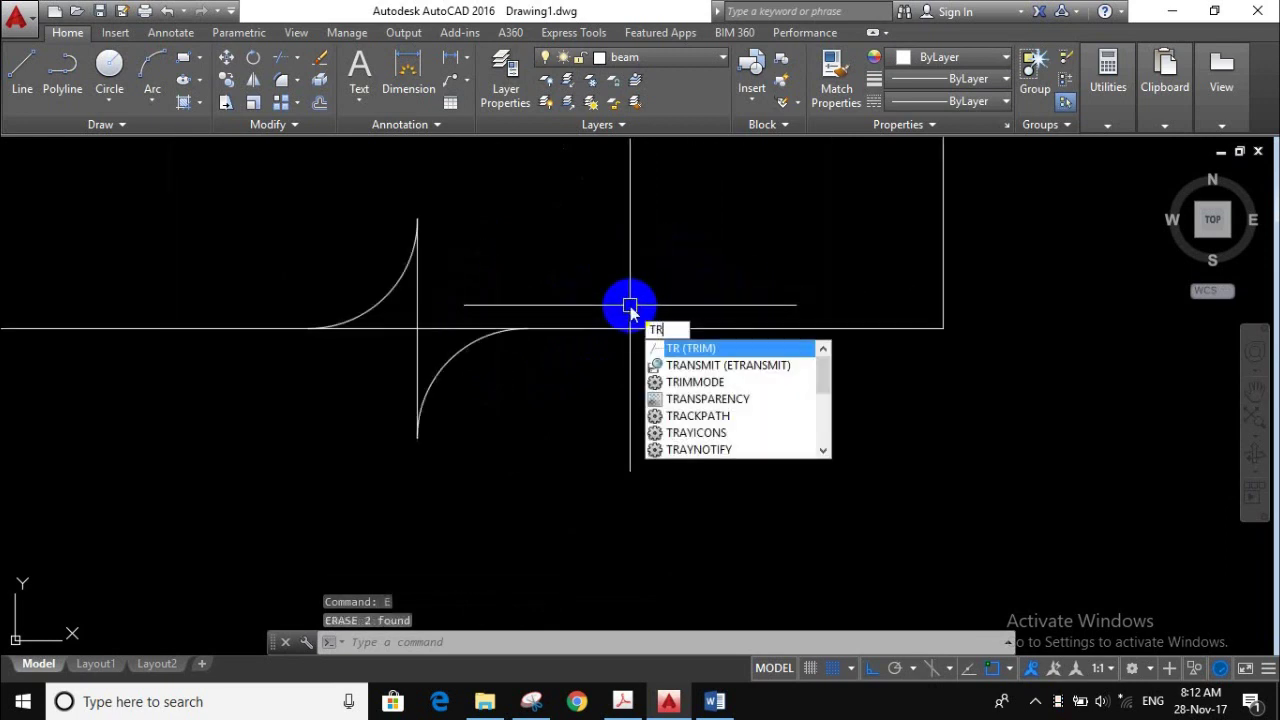
# - Trim the bottom-edge segment lying between the arcs
pyautogui.press('Return')
pyautogui.press('Return')
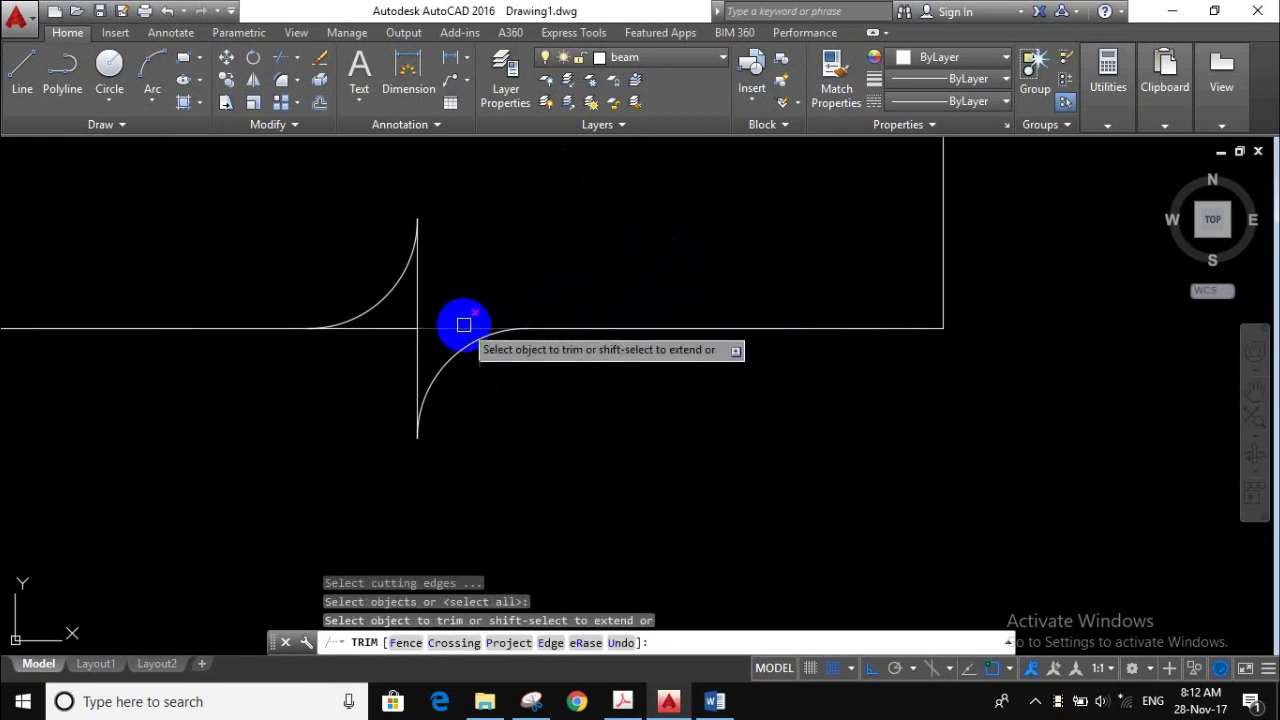
pyautogui.click(450, 326)
pyautogui.scroll(-2, 565, 279)
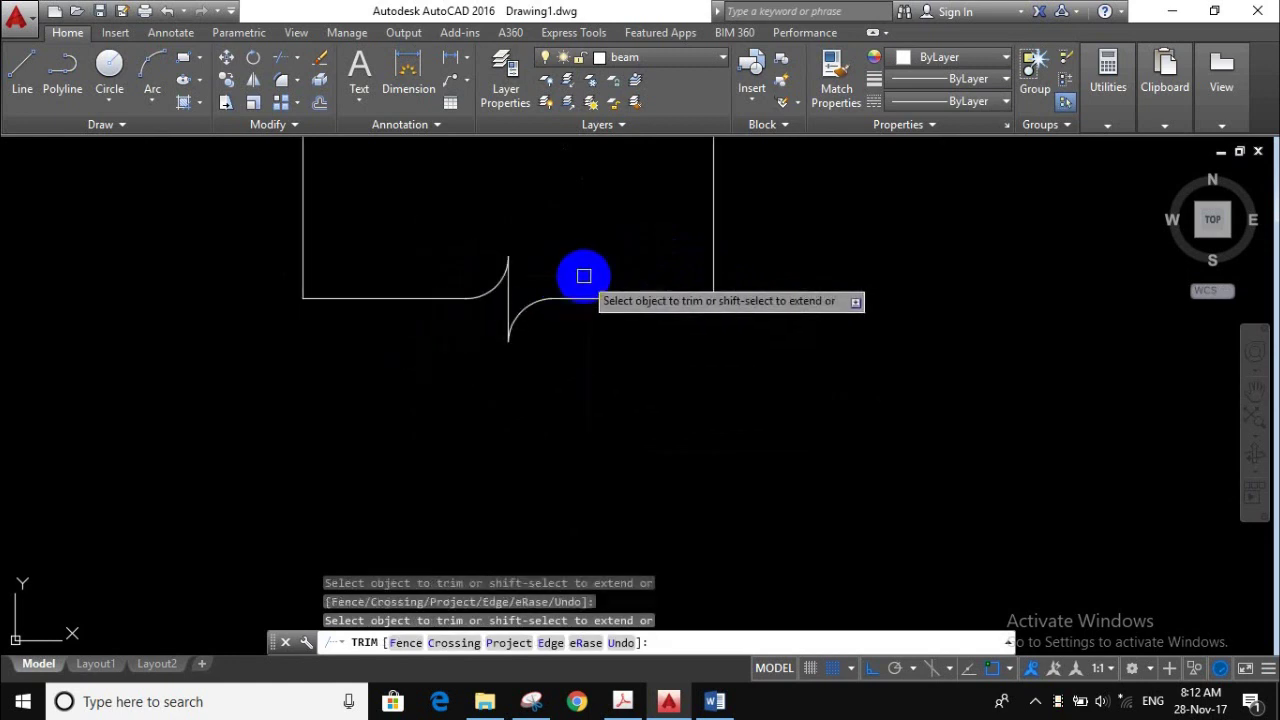
pyautogui.press('Escape')
# - Grip-stretch both bottom-edge pieces outward past the beam's left and right sides
pyautogui.click(667, 299)
pyautogui.click(713, 298)
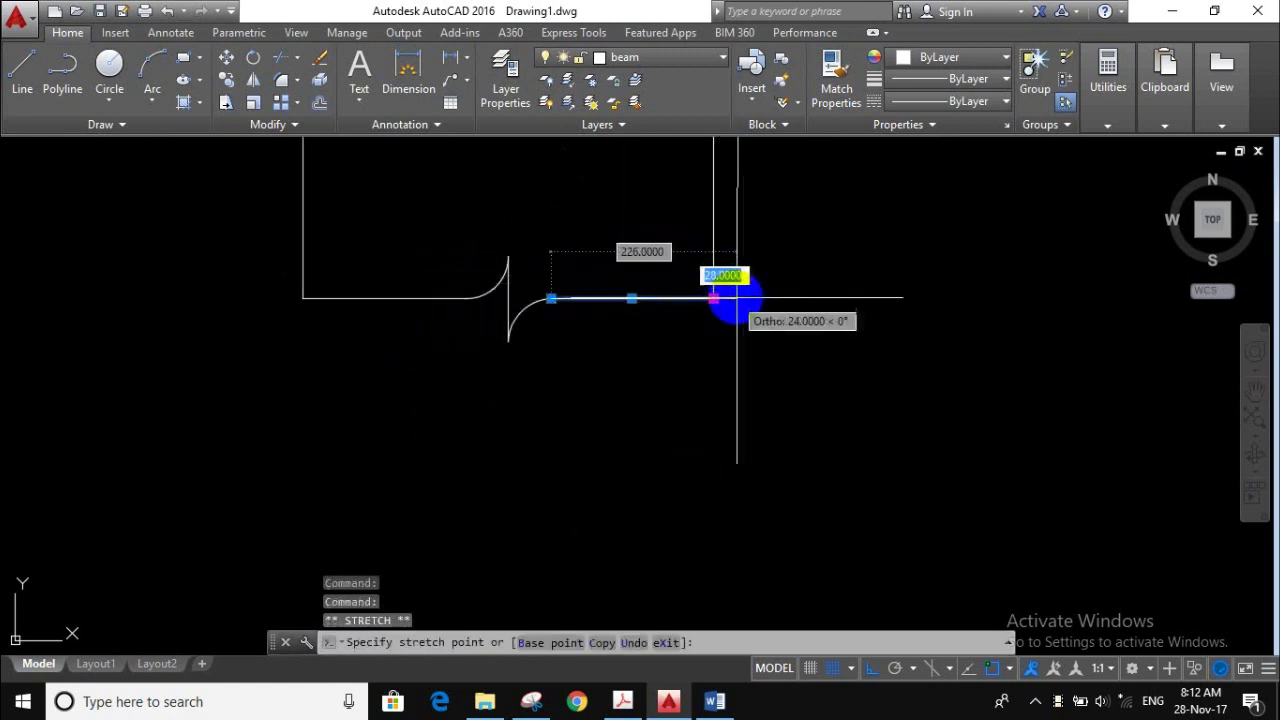
pyautogui.click(770, 298)
pyautogui.press('Escape')
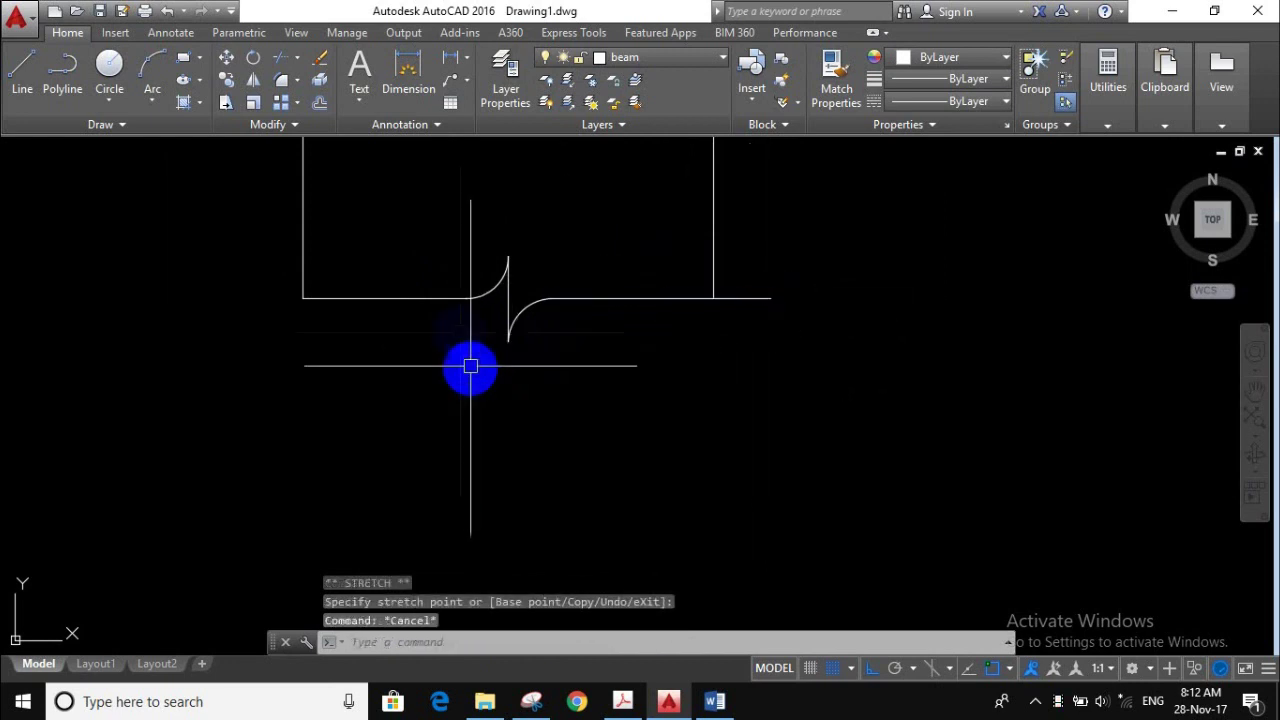
pyautogui.click(351, 298)
pyautogui.click(303, 298)
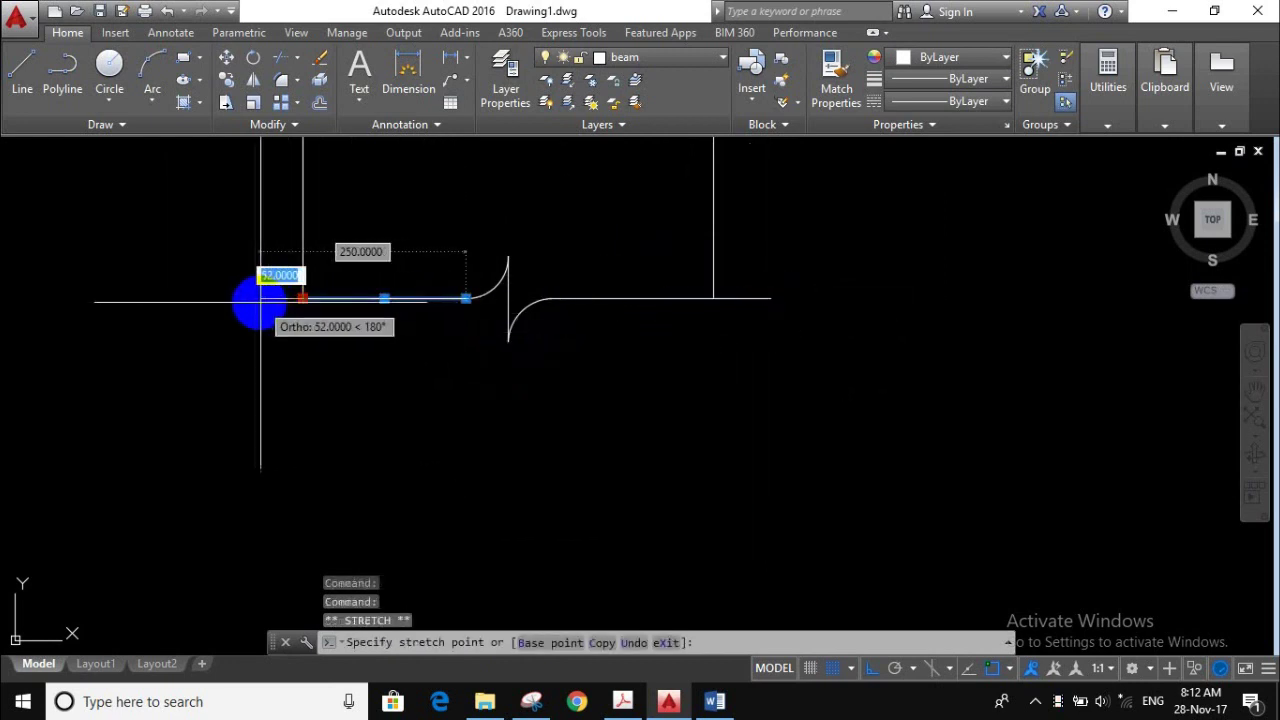
pyautogui.click(251, 298)
pyautogui.press('Escape')
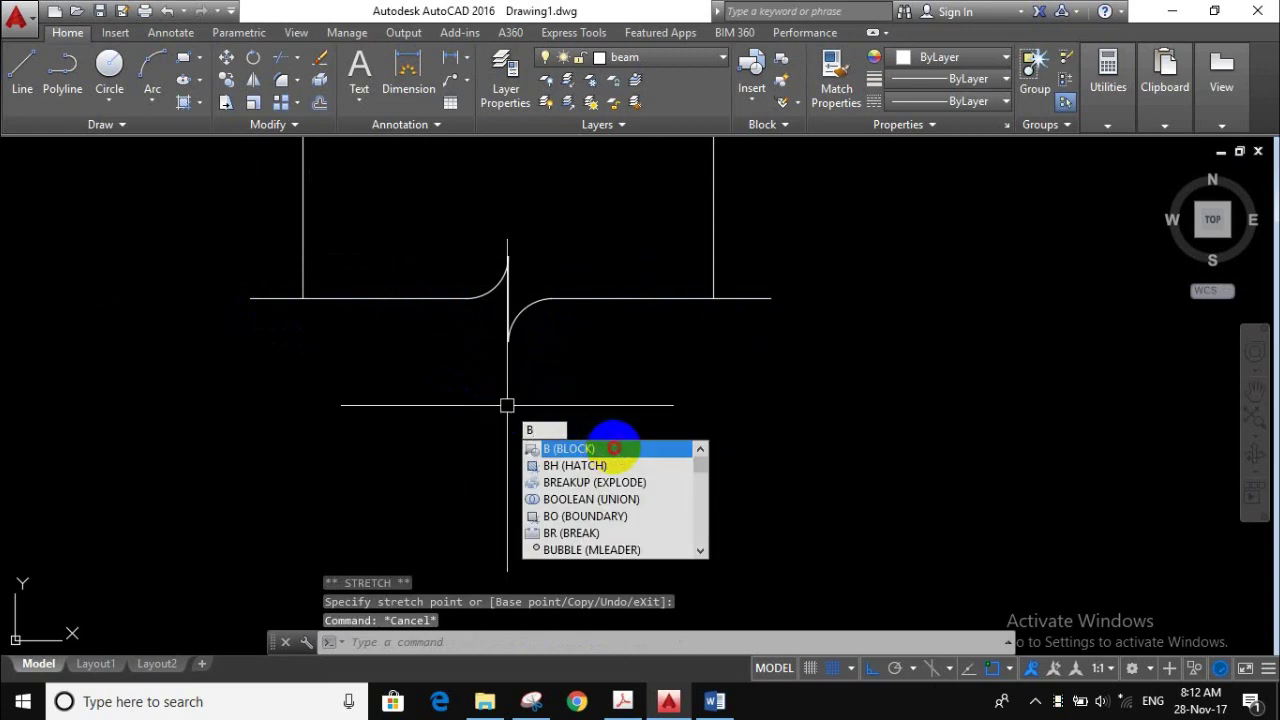
# - Create block 'beam1' from the five bottom-edge and break-symbol objects
pyautogui.click(613, 448)
pyautogui.write('beam1')
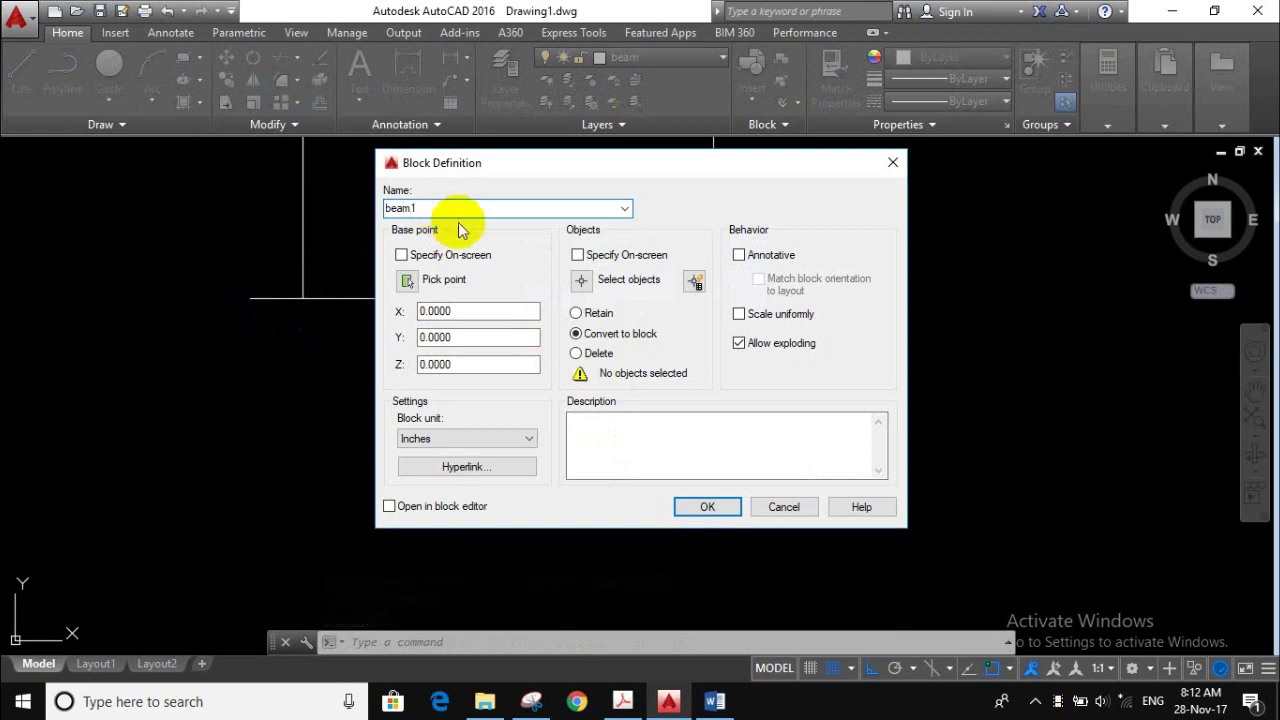
pyautogui.click(581, 280)
pyautogui.click(575, 400)
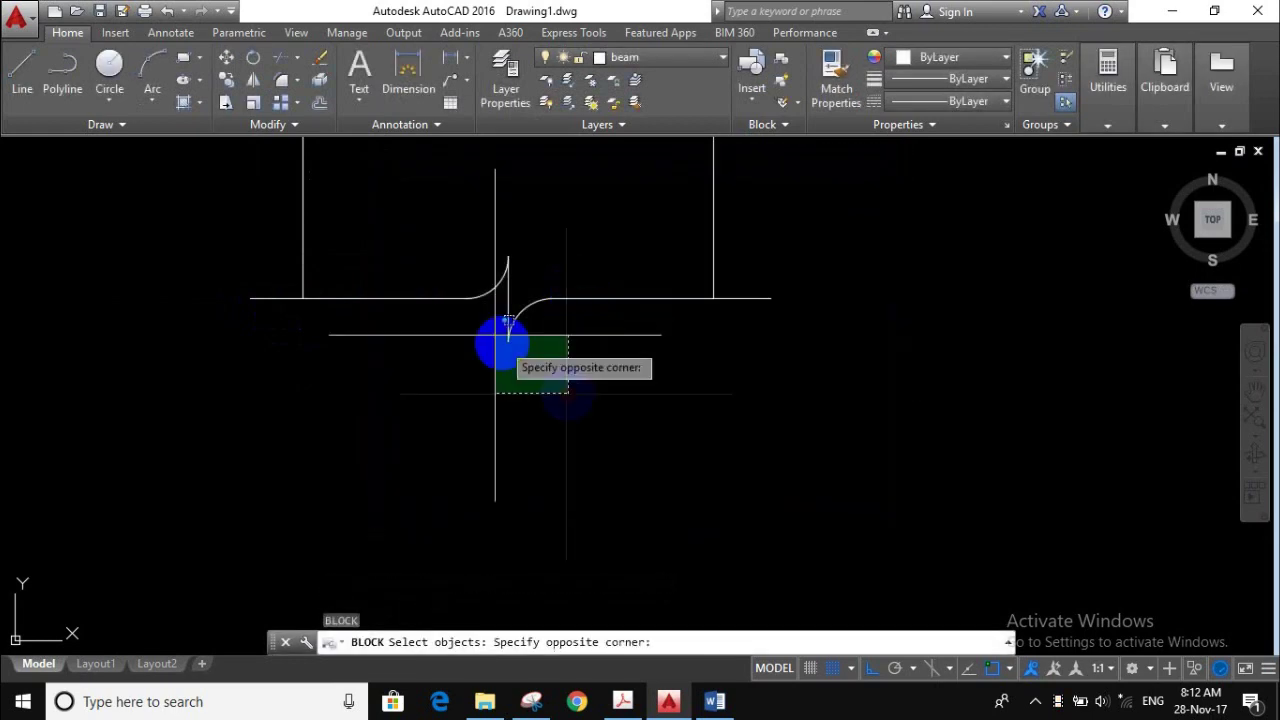
pyautogui.click(409, 227)
pyautogui.press('Return')
pyautogui.click(704, 510)
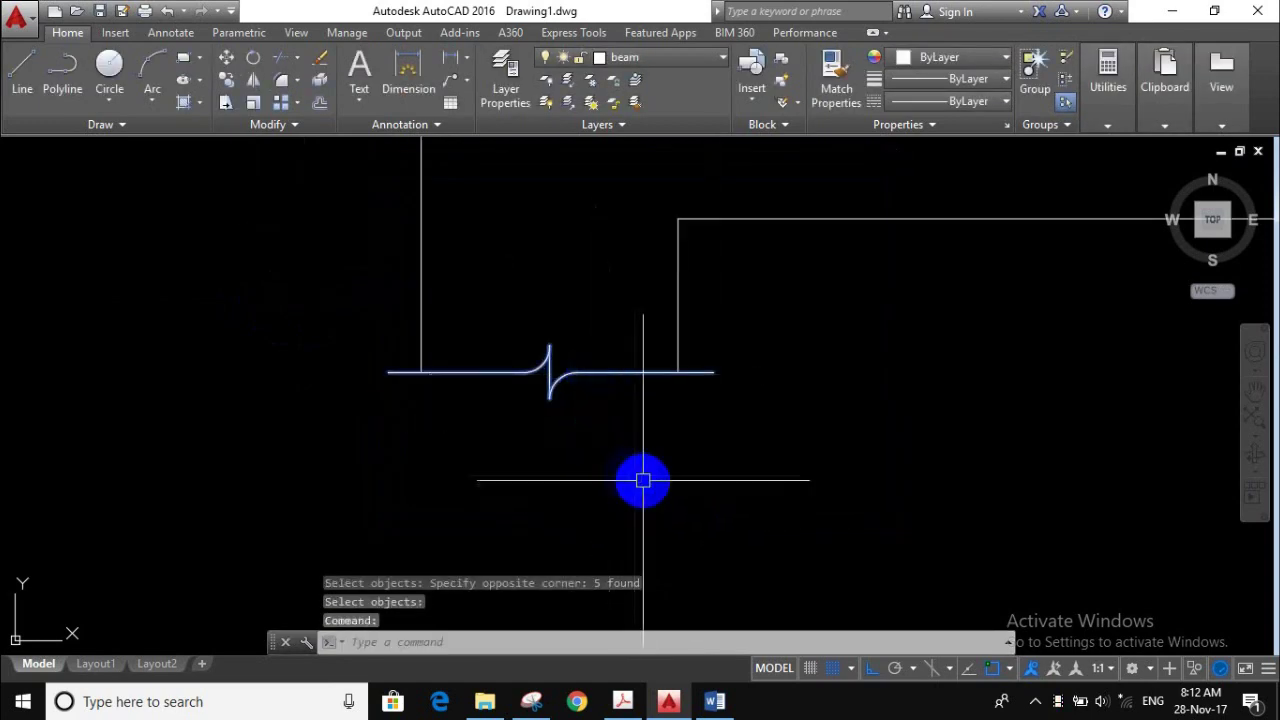
pyautogui.press('Escape')
pyautogui.write('b')
pyautogui.press('Escape')
pyautogui.write('co')
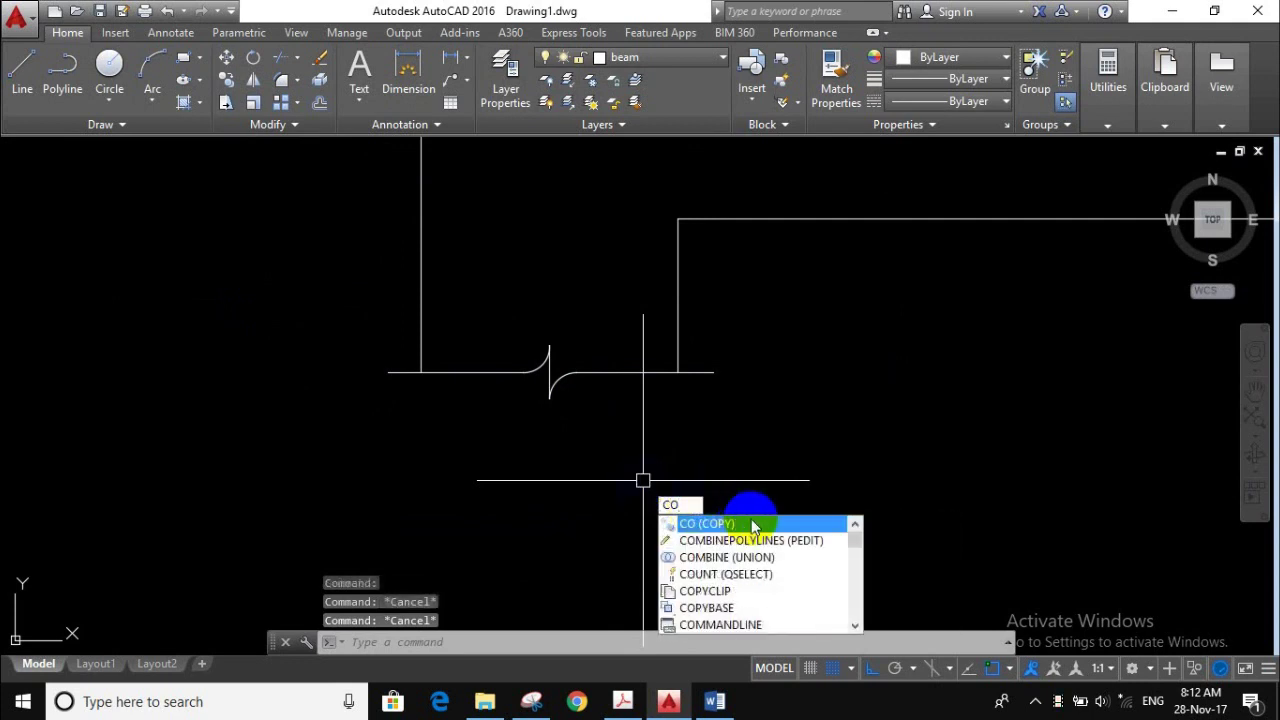
# - Copy the beam-edge break symbol block to the middle support
pyautogui.click(752, 524)
pyautogui.click(617, 372)
pyautogui.press('Return')
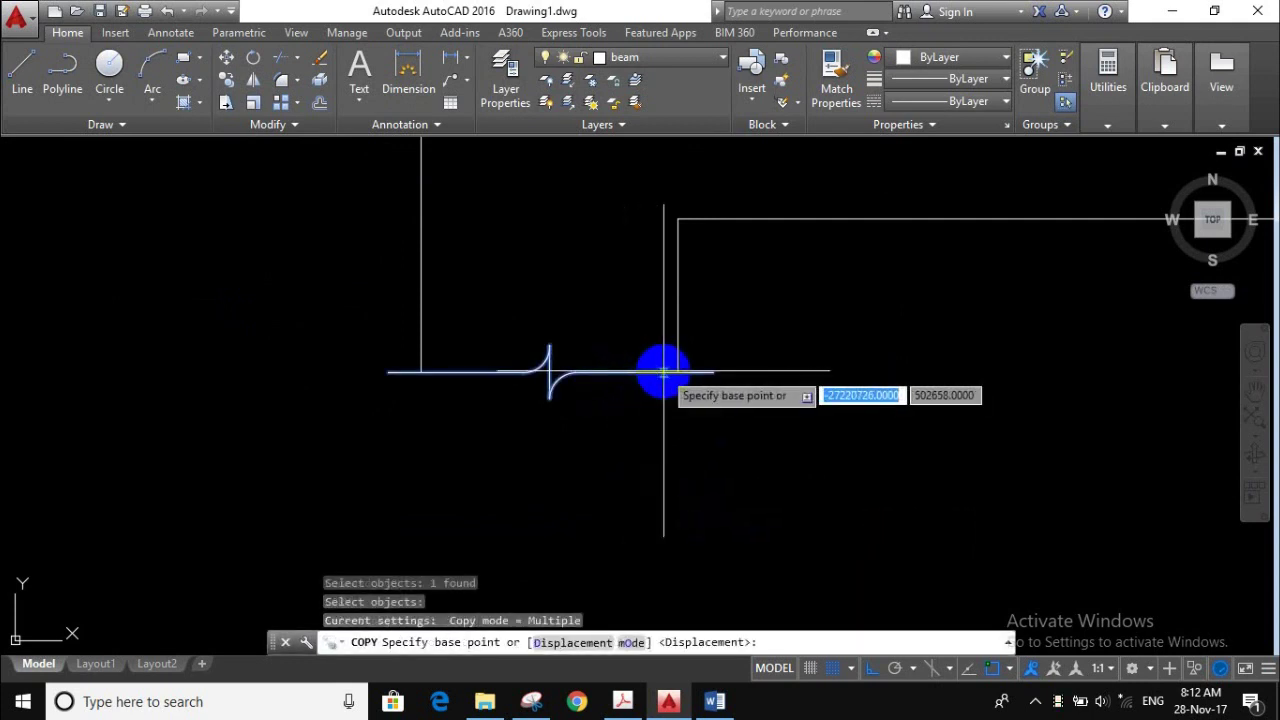
pyautogui.click(670, 372)
pyautogui.scroll(-2, 700, 400)
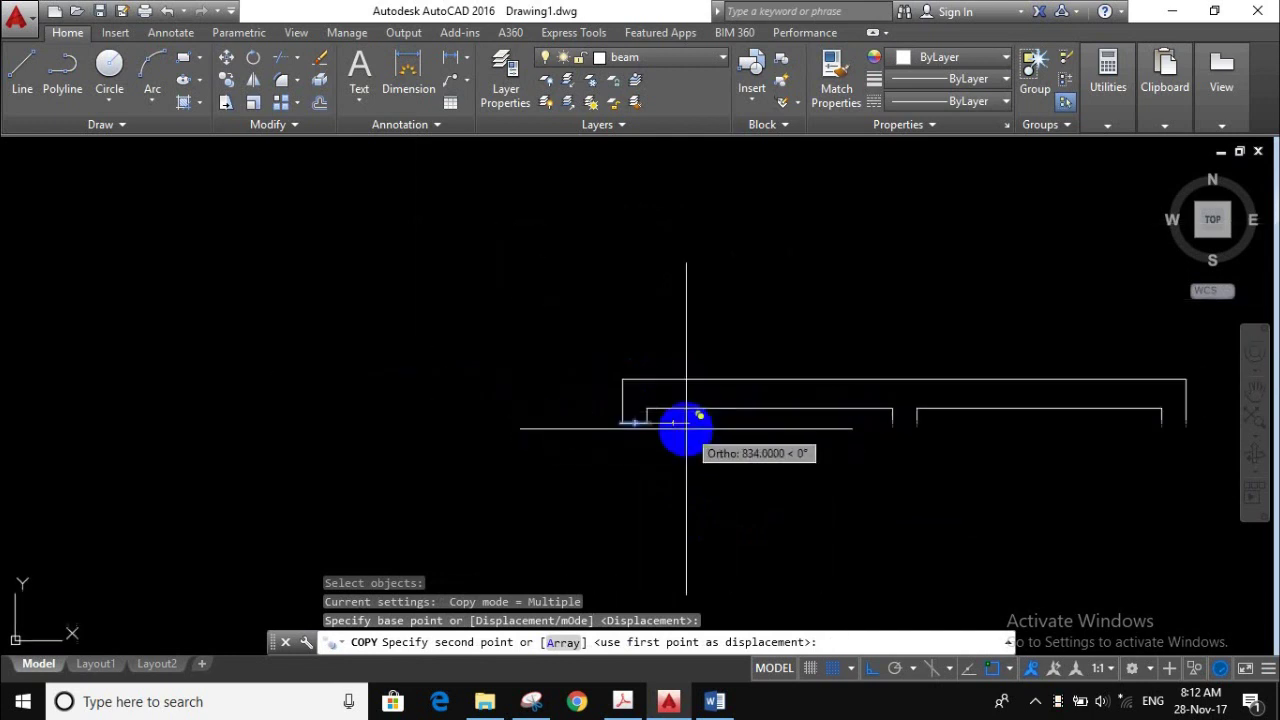
pyautogui.scroll(2, 760, 426)
pyautogui.scroll(2, 894, 408)
pyautogui.scroll(1, 951, 391)
pyautogui.click(1000, 398)
# - Place another copy 11000 to the right at the far support, showing both spans
pyautogui.scroll(-2, 634, 429)
pyautogui.scroll(-4, 620, 429)
pyautogui.scroll(5, 900, 431)
pyautogui.scroll(1, 820, 400)
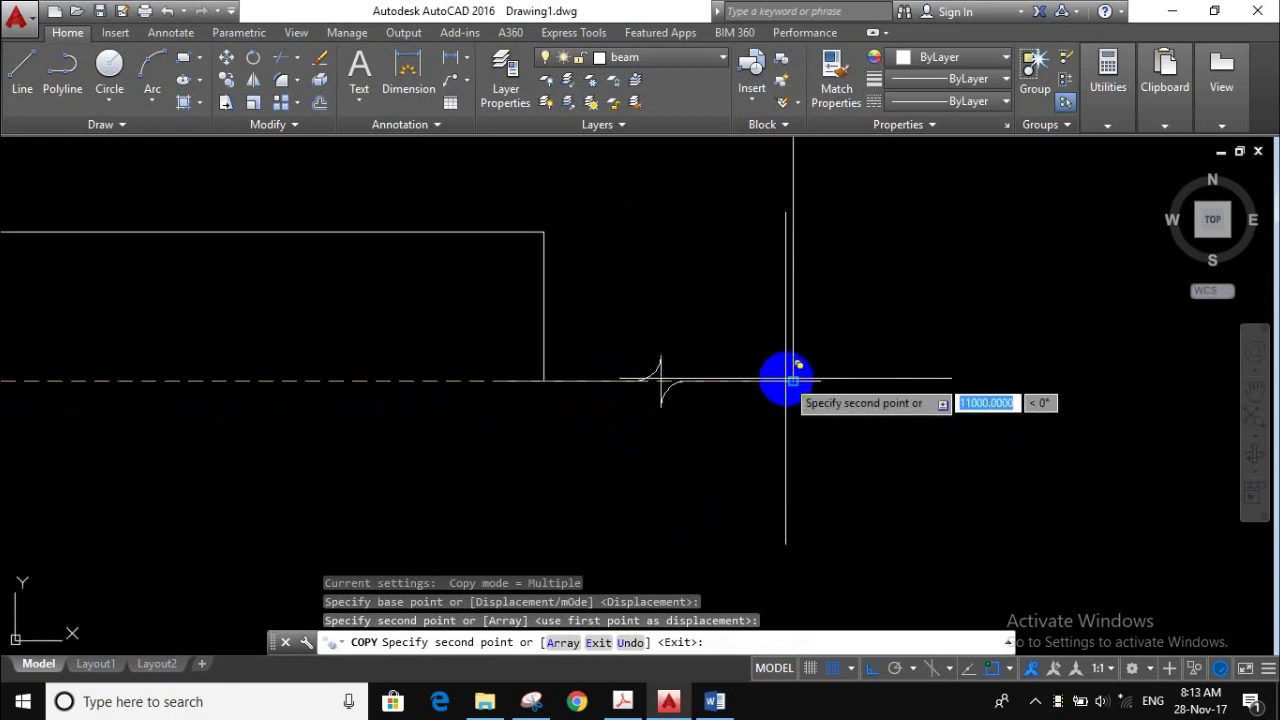
pyautogui.click(786, 380)
pyautogui.press('Return')
pyautogui.scroll(-3, 760, 420)
pyautogui.moveTo(751, 451); pyautogui.dragTo(858, 420, button='middle')
pyautogui.scroll(-2, 820, 420)
pyautogui.scroll(3, 529, 403)
pyautogui.moveTo(571, 420); pyautogui.dragTo(478, 404, button='middle')
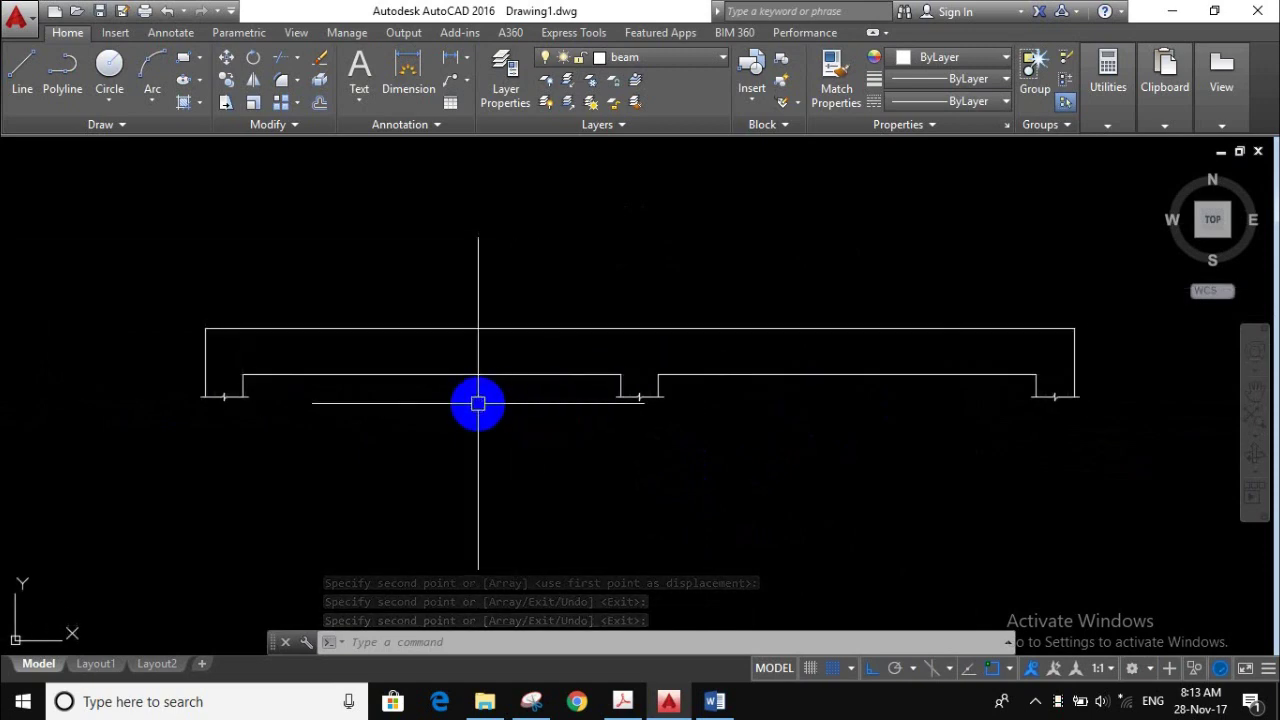
pyautogui.write('o')
pyautogui.click(563, 448)
pyautogui.write('40')
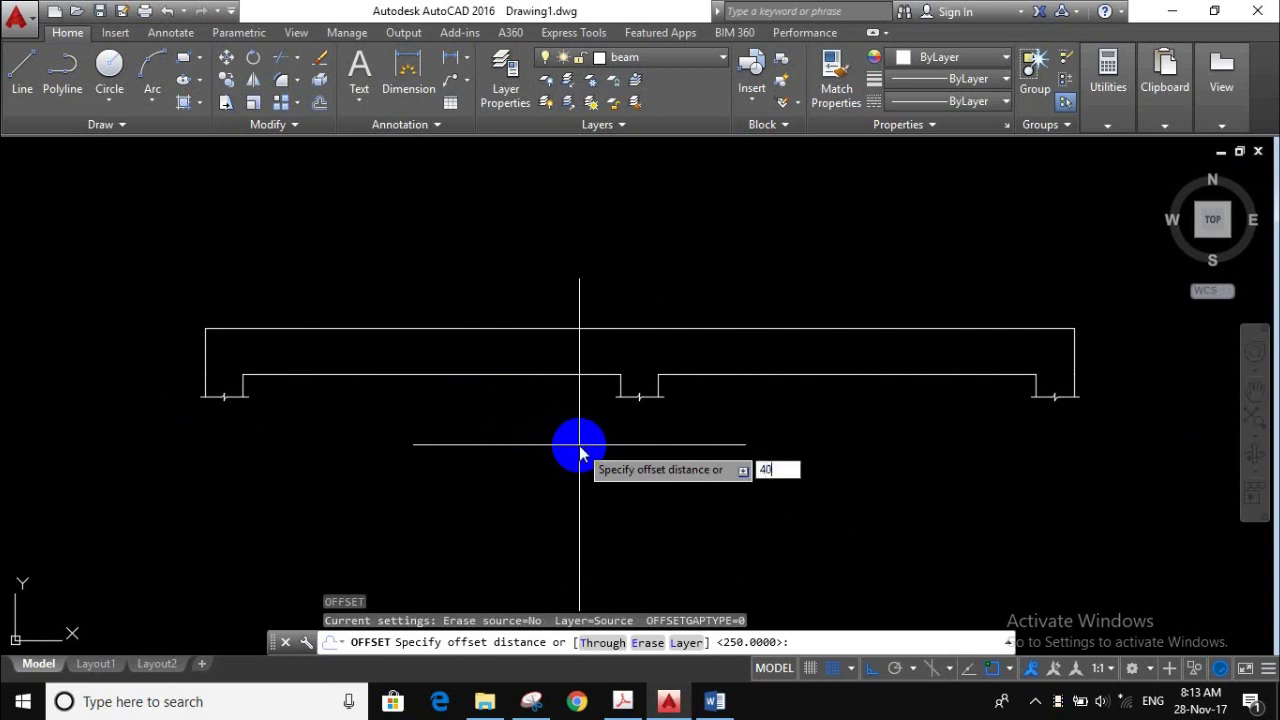
# - Offset the beam's top edge 40 inward to create the main-bar line
pyautogui.press('Return')
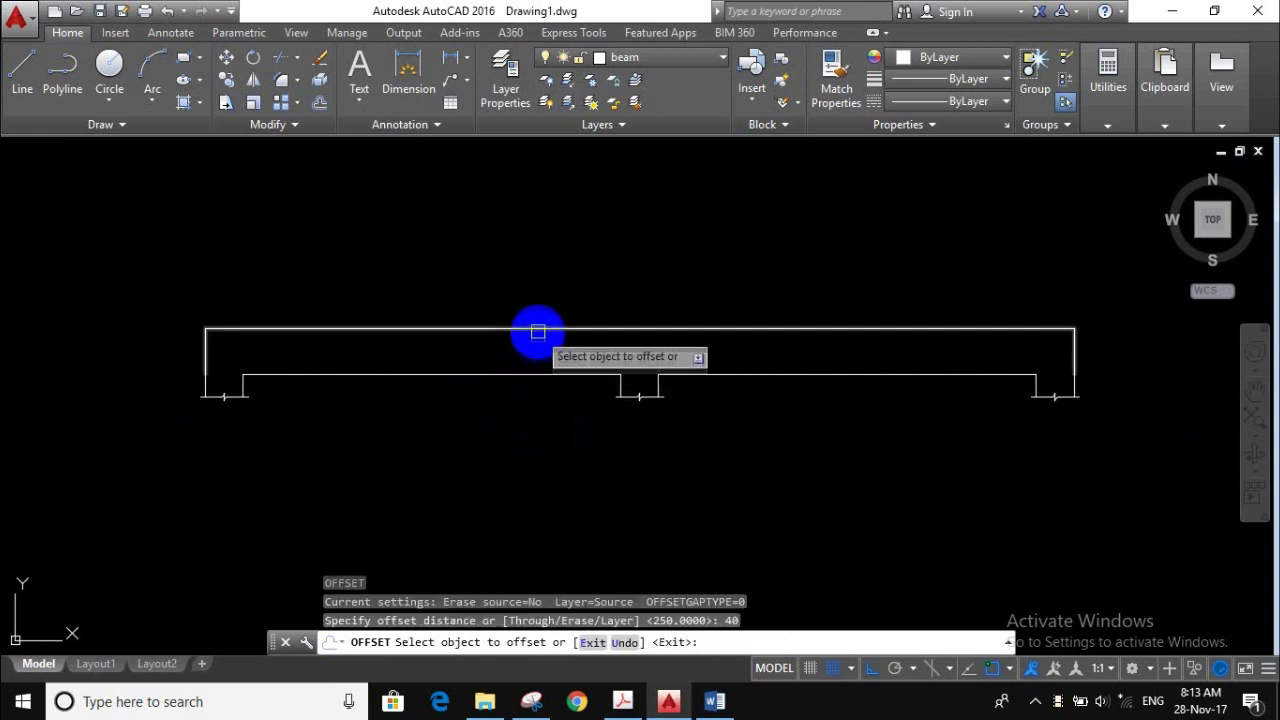
pyautogui.click(527, 330)
pyautogui.scroll(2, 520, 355)
pyautogui.click(509, 357)
pyautogui.press('Return')
pyautogui.moveTo(491, 360); pyautogui.dragTo(655, 335, button='middle')
pyautogui.scroll(2, 717, 326)
pyautogui.scroll(-2, 491, 314)
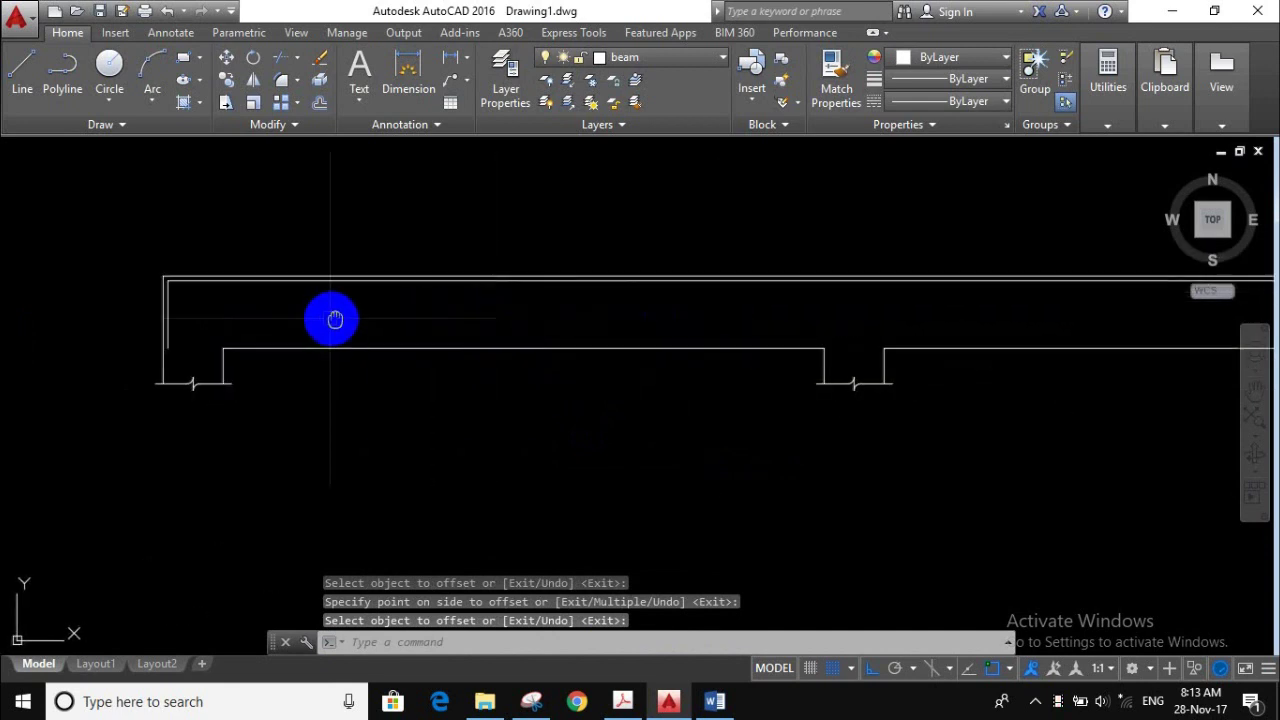
pyautogui.moveTo(334, 317); pyautogui.dragTo(405, 320, button='middle')
pyautogui.scroll(2, 505, 320)
pyautogui.press('Return')
# - Move the new offset line onto the red Main Bar layer
pyautogui.click(543, 268)
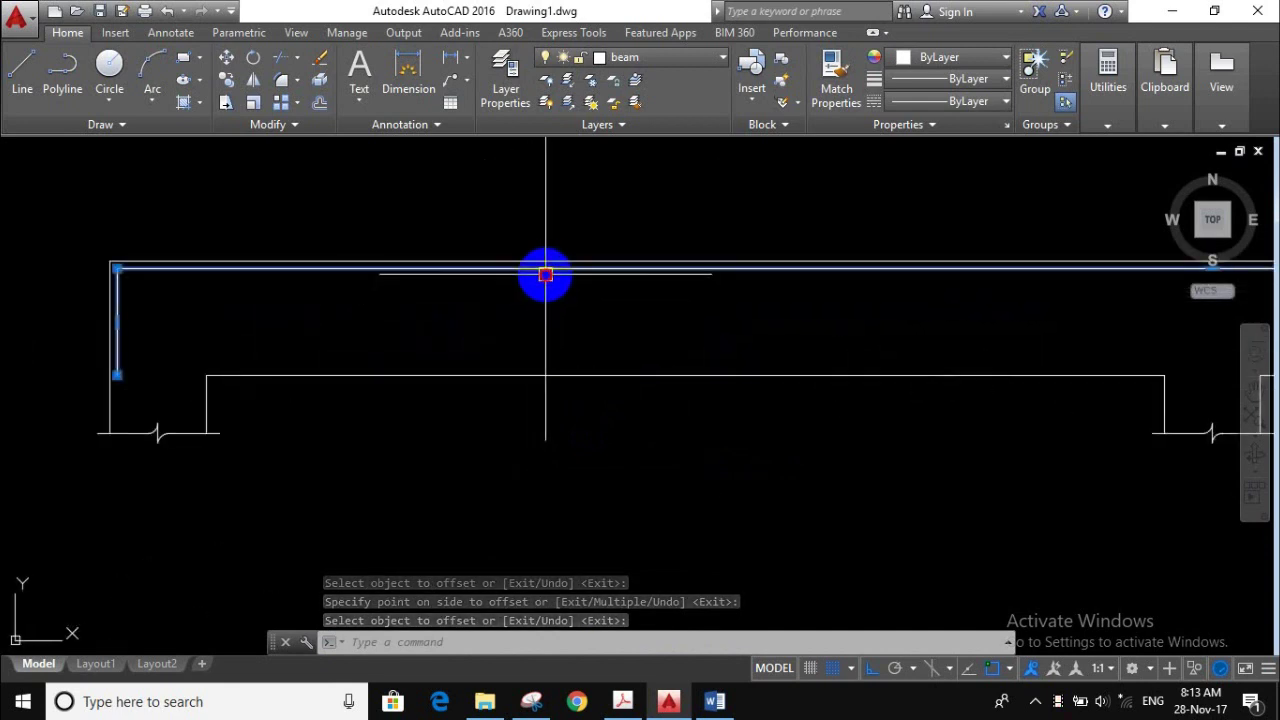
pyautogui.click(676, 57)
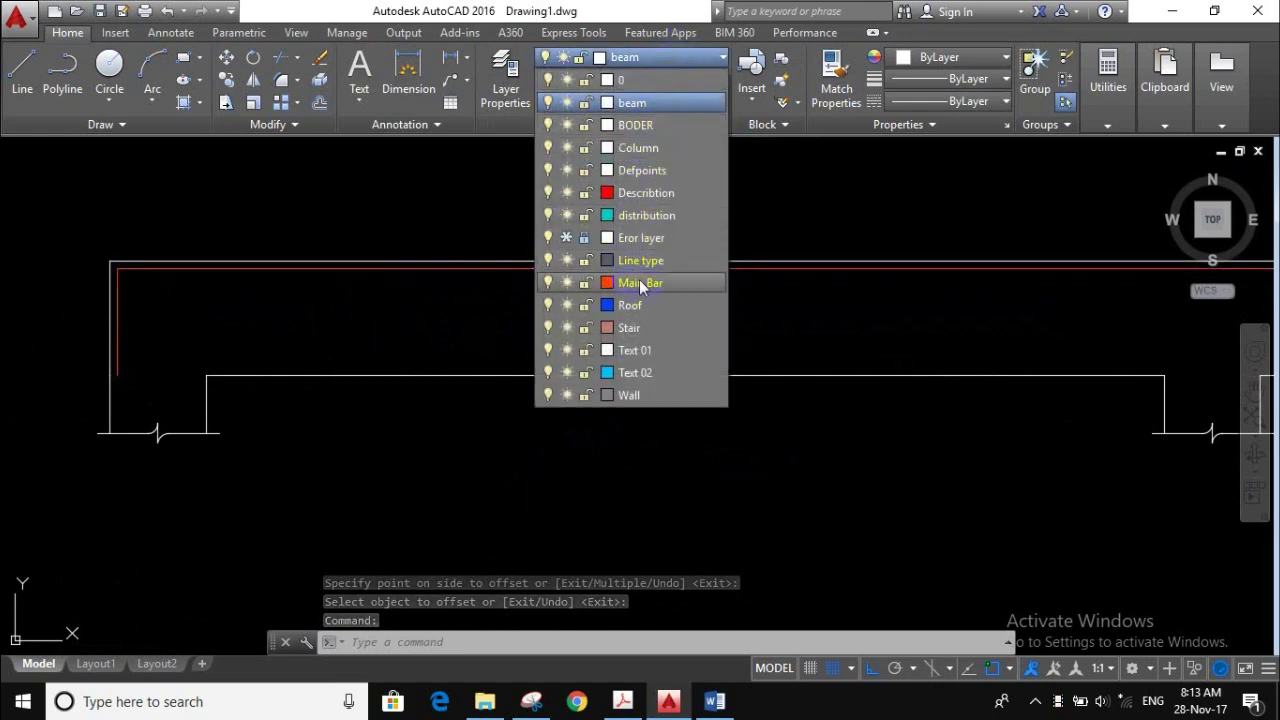
pyautogui.click(640, 283)
pyautogui.press('Escape')
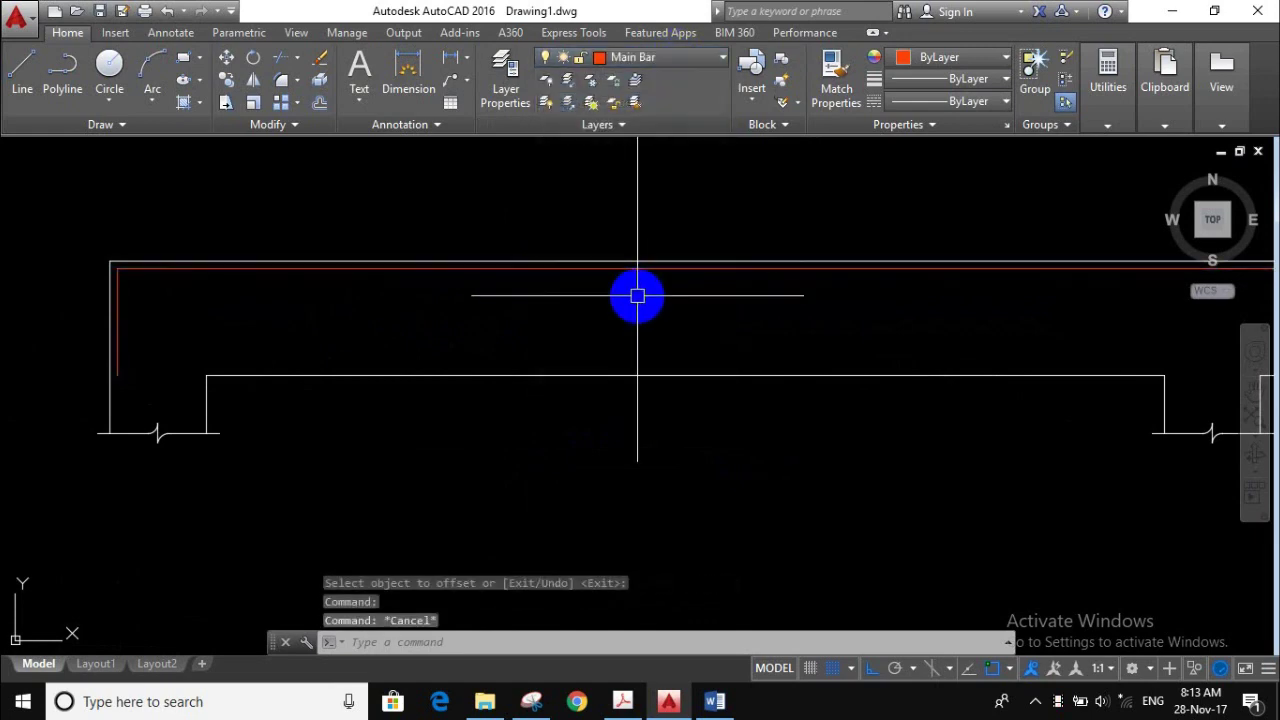
pyautogui.moveTo(447, 321); pyautogui.dragTo(574, 321, button='middle')
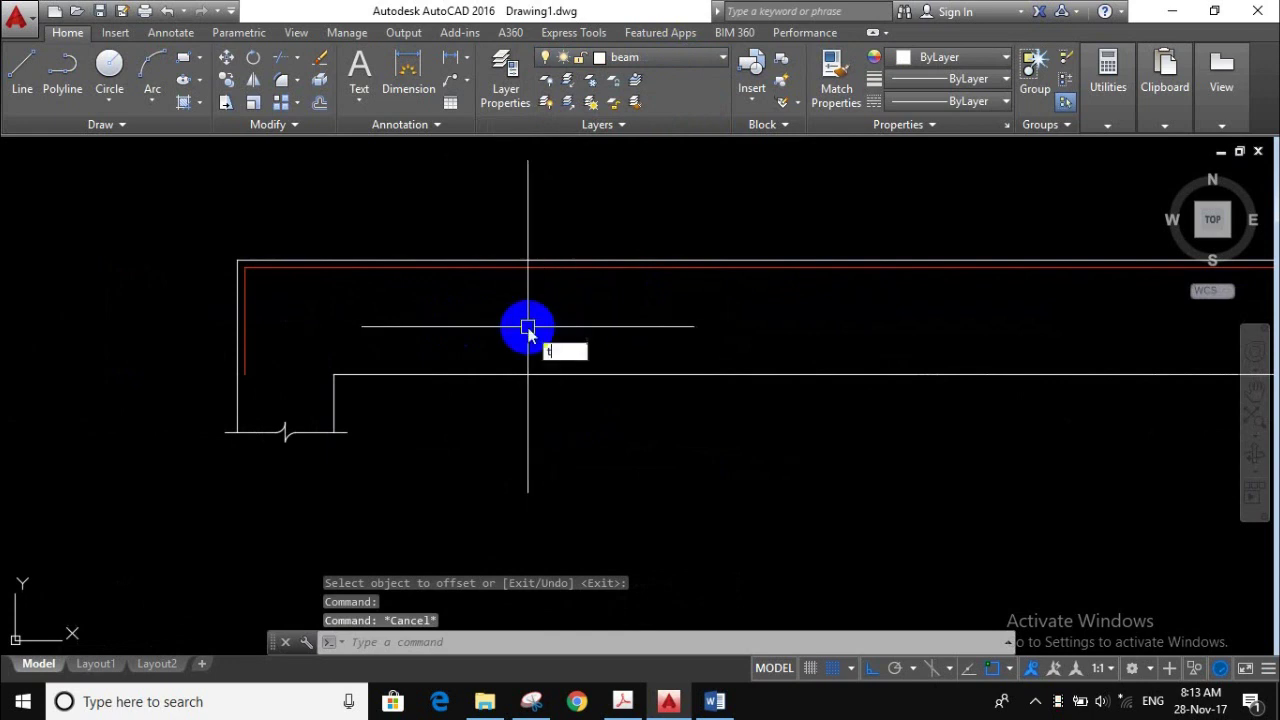
pyautogui.click(613, 372)
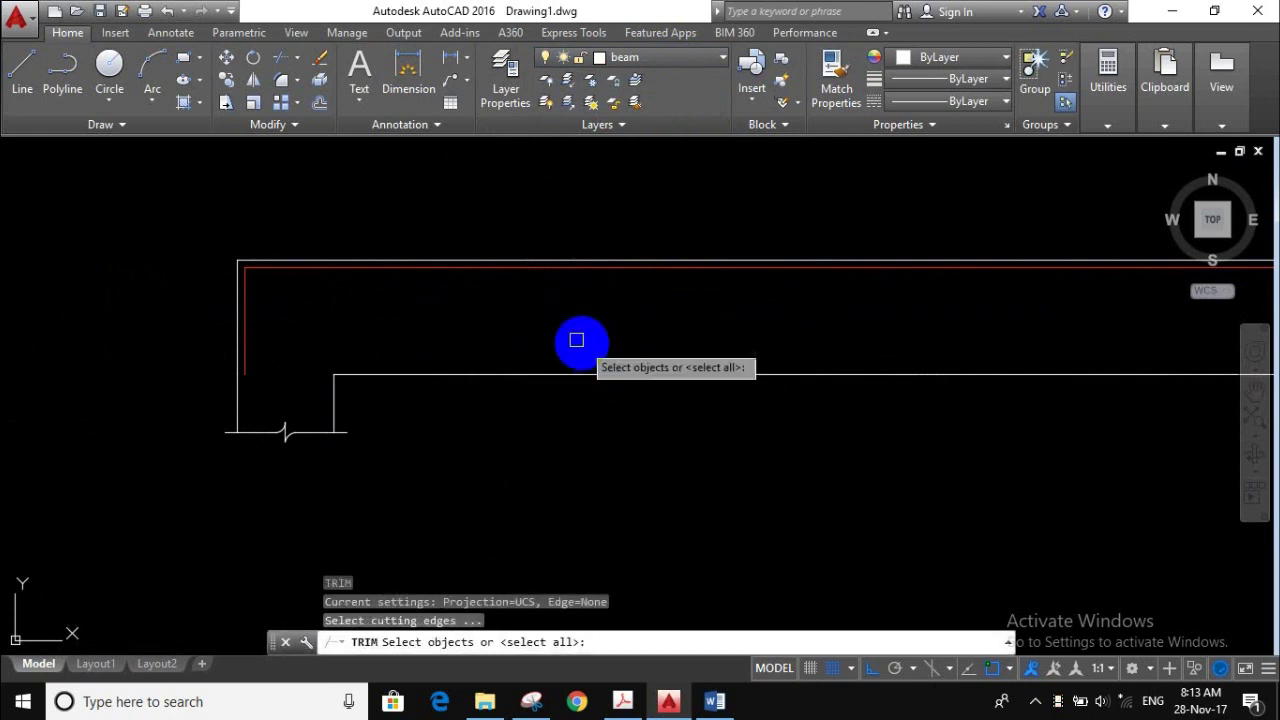
# - Trim the main bar's end using all objects as cutting edges
pyautogui.press('Return')
pyautogui.scroll(3, 243, 316)
pyautogui.scroll(-5, 286, 329)
pyautogui.scroll(2, 557, 334)
pyautogui.scroll(1, 614, 314)
pyautogui.scroll(1, 650, 301)
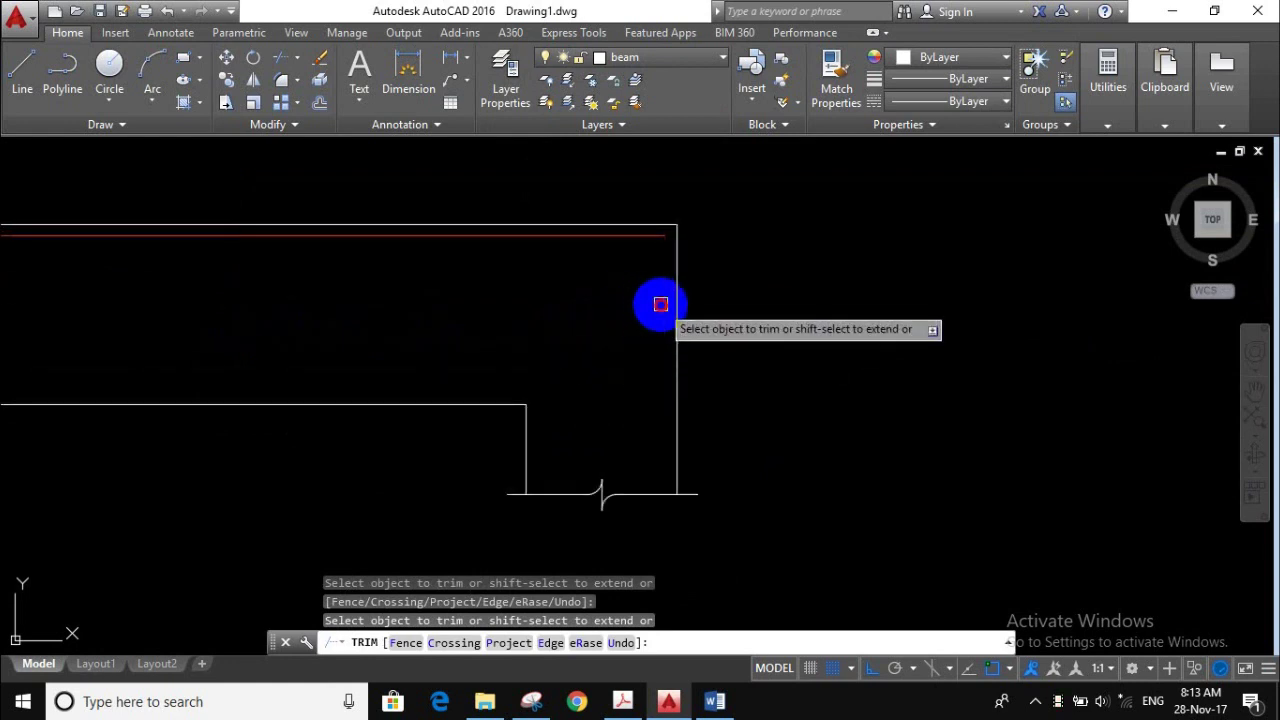
pyautogui.press('Return')
pyautogui.scroll(-6, 600, 320)
pyautogui.moveTo(543, 329); pyautogui.dragTo(791, 320, button='middle')
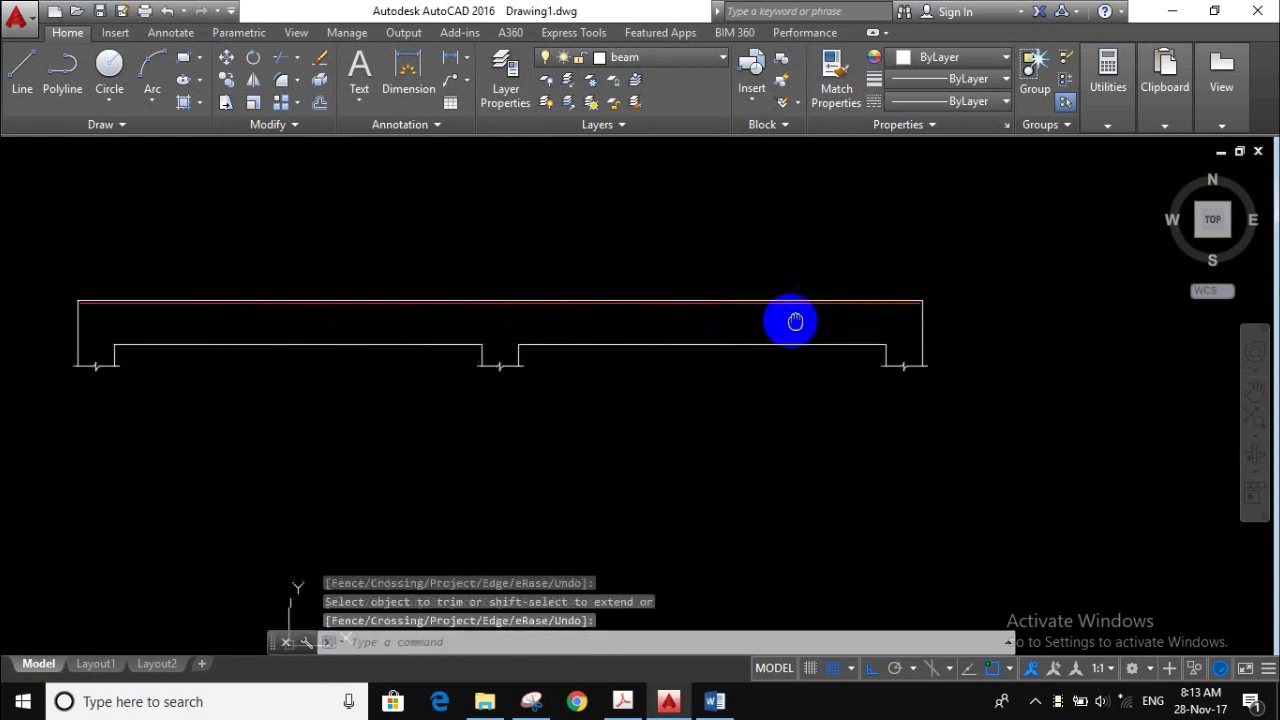
pyautogui.moveTo(598, 302); pyautogui.dragTo(766, 300, button='middle')
pyautogui.scroll(5, 249, 300)
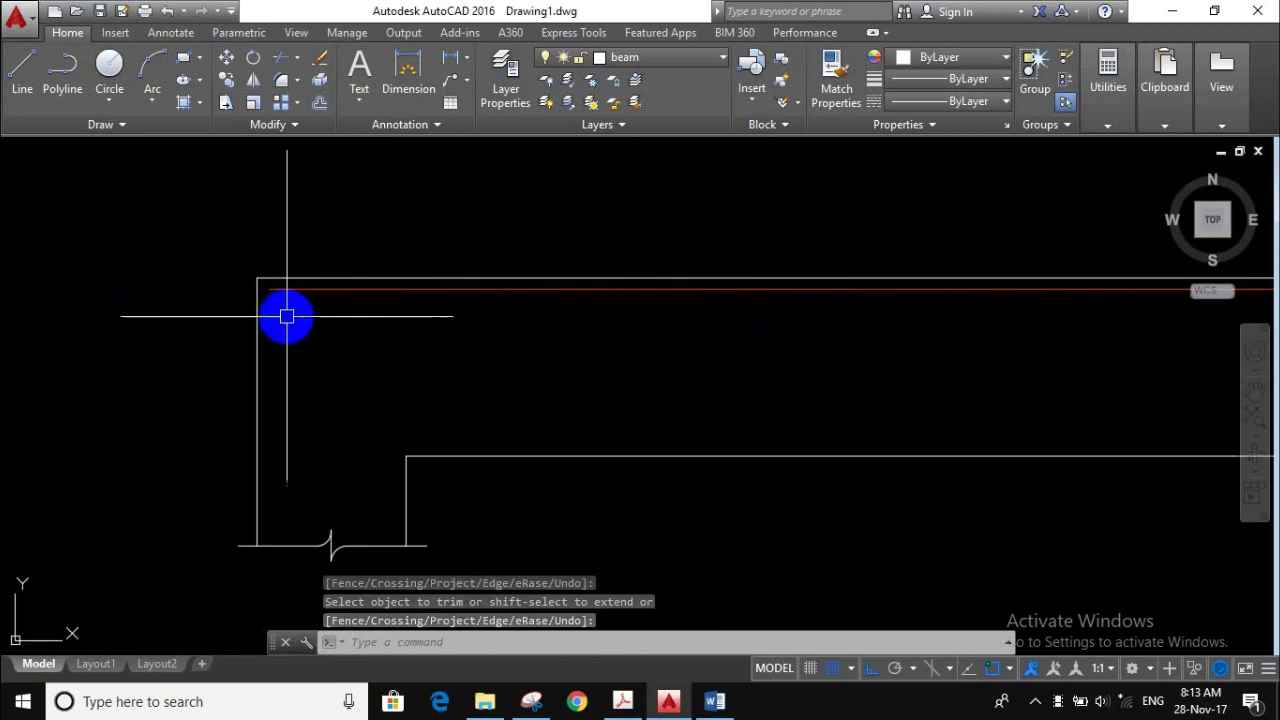
# - Draw a 220-long downward leg from the bar's left end
pyautogui.write('L')
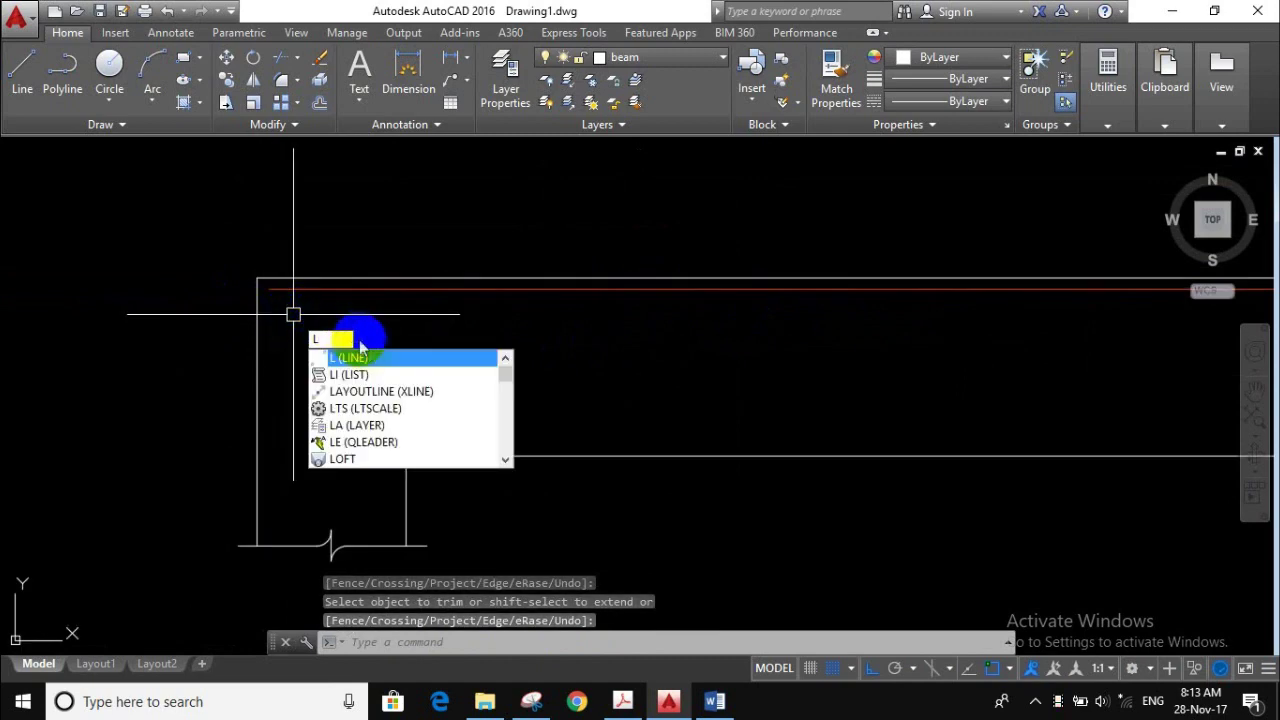
pyautogui.press('Return')
pyautogui.click(268, 289)
pyautogui.write('220')
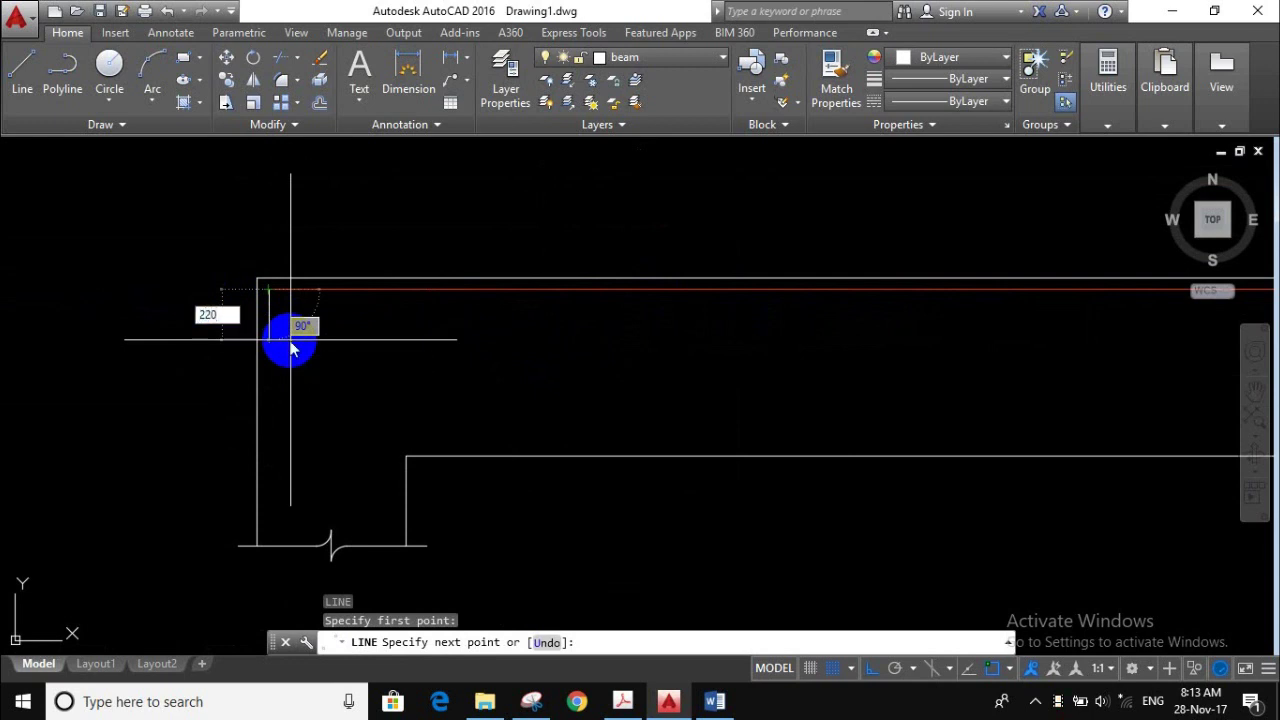
pyautogui.press('Return')
# - Draw a matching 220-long downward leg from the bar's right end
pyautogui.press('Return')
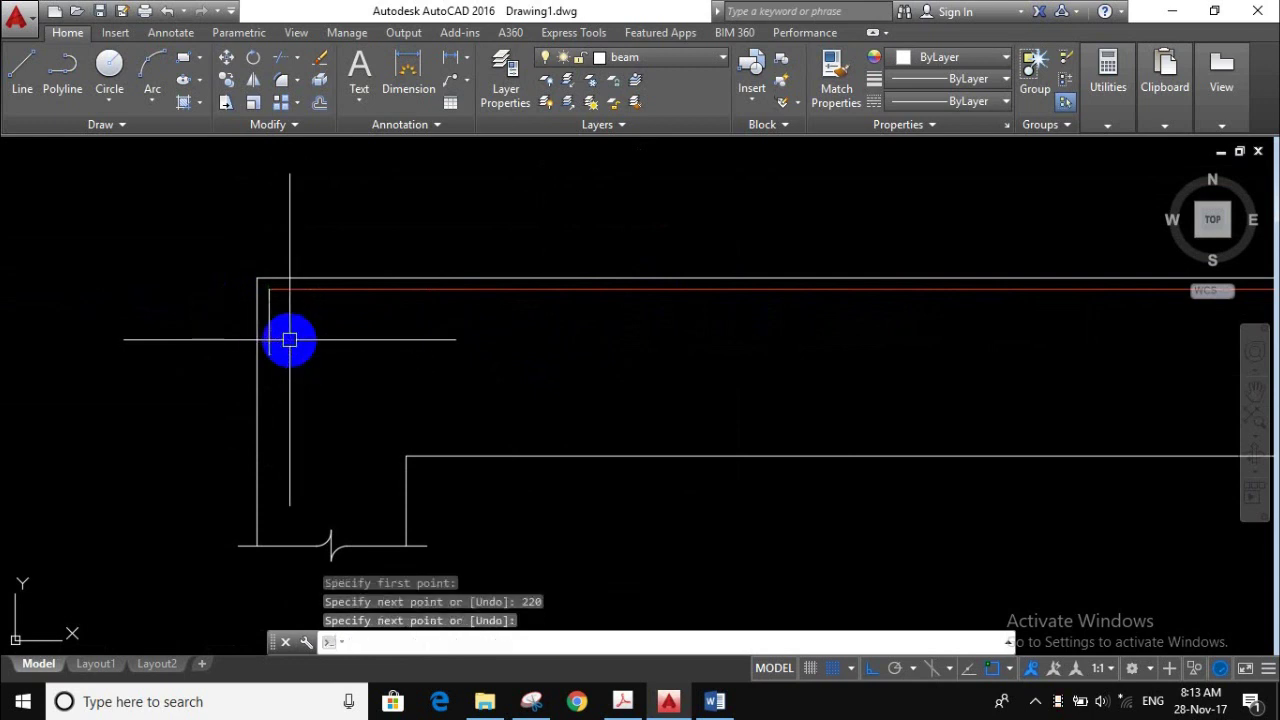
pyautogui.scroll(2, 275, 330)
pyautogui.scroll(-2, 265, 321)
pyautogui.scroll(-1, 271, 337)
pyautogui.scroll(2, 543, 349)
pyautogui.scroll(1, 629, 334)
pyautogui.write('l')
pyautogui.press('Return')
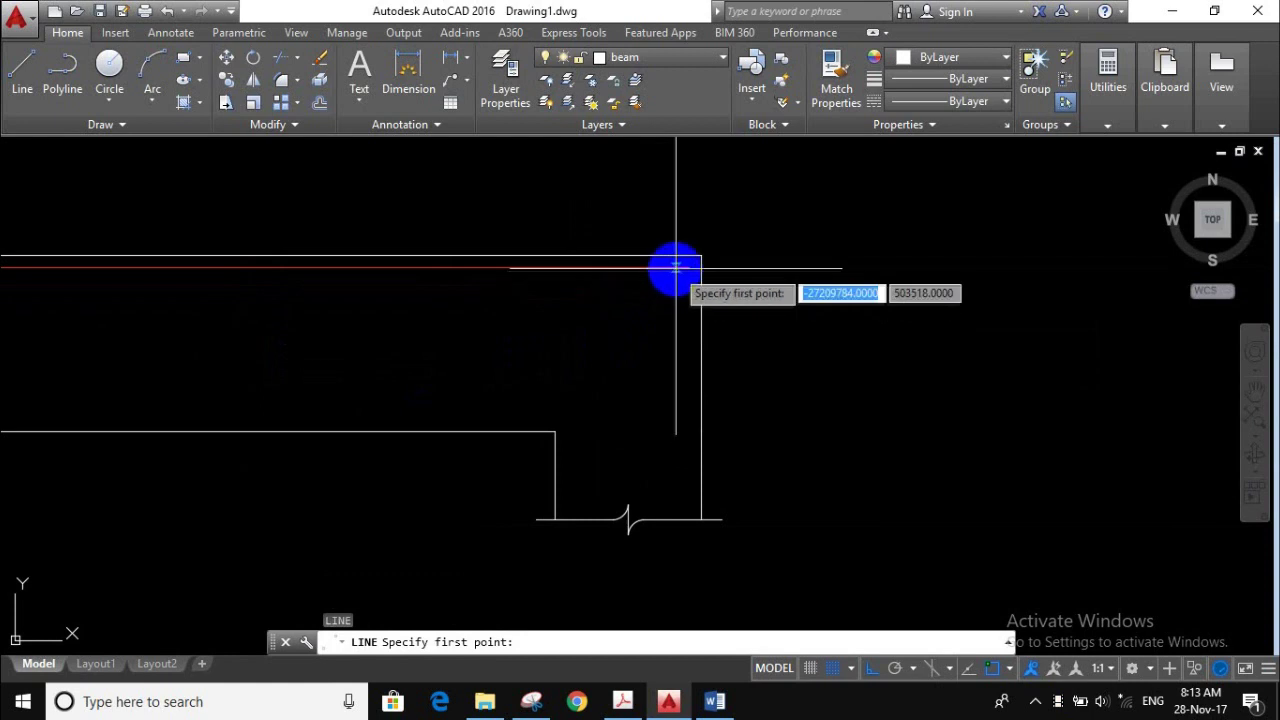
pyautogui.click(687, 266)
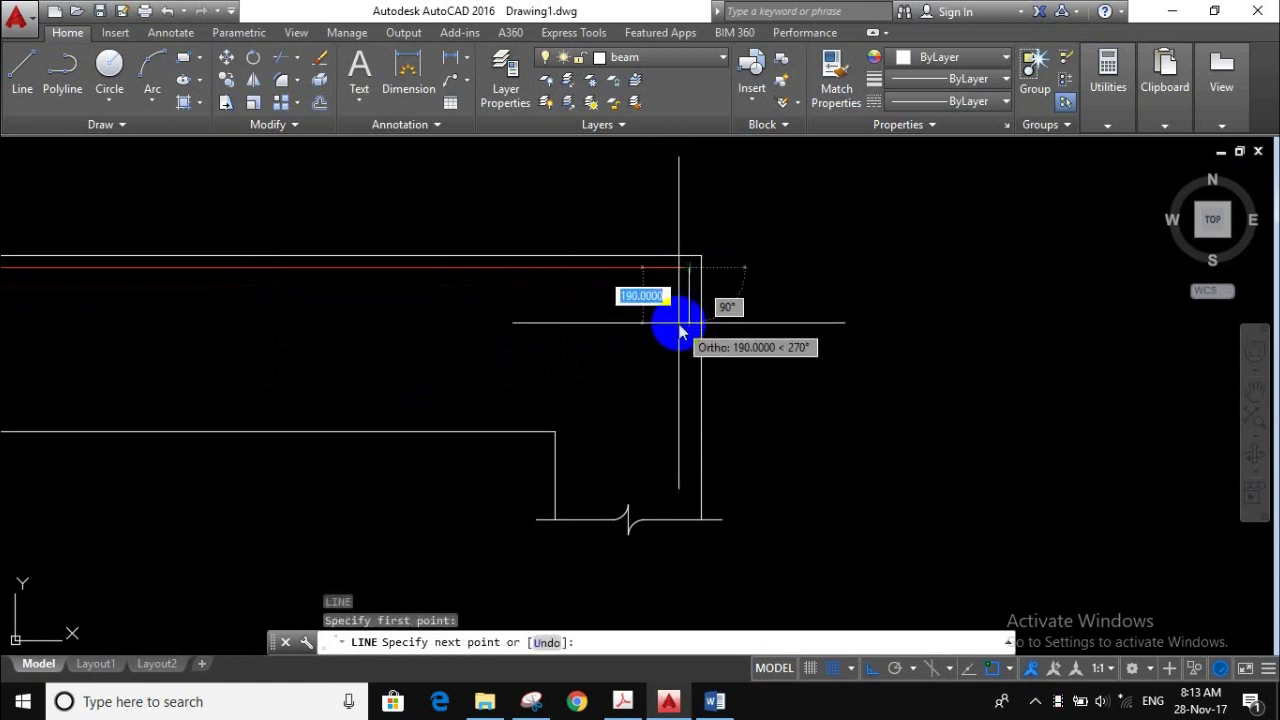
pyautogui.press('Return')
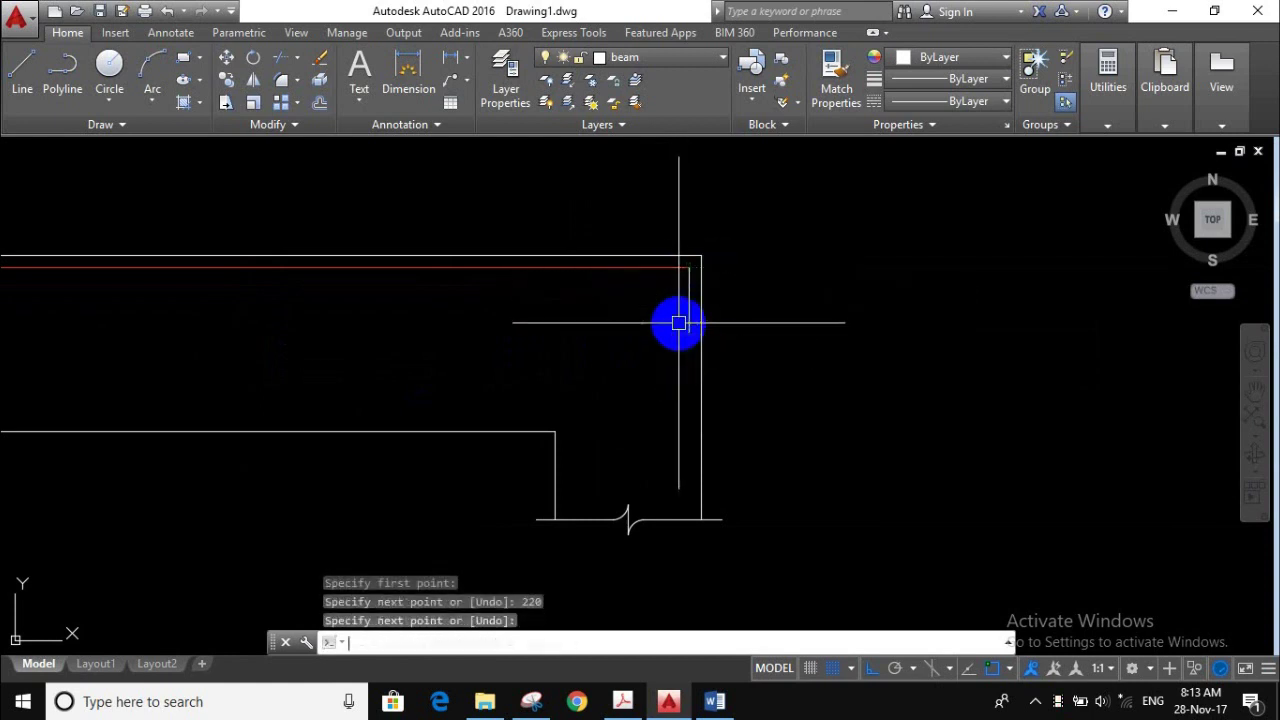
pyautogui.press('Return')
pyautogui.write('MA')
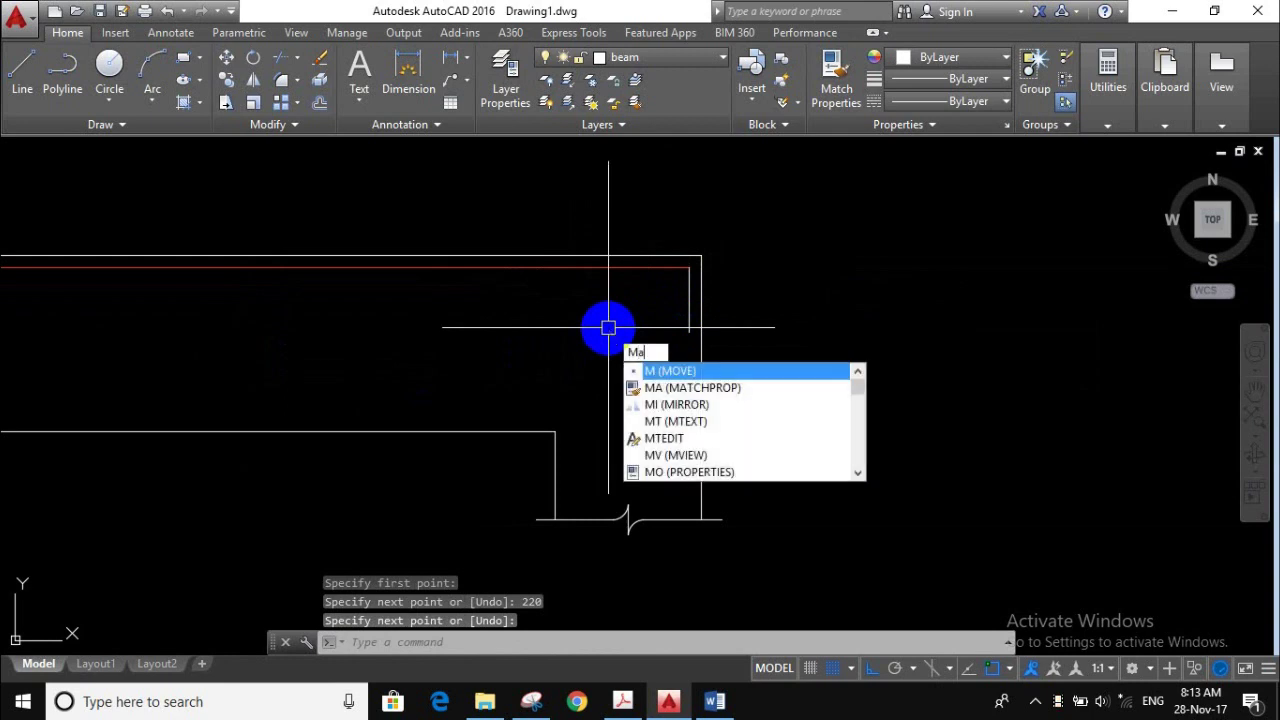
pyautogui.press('Return')
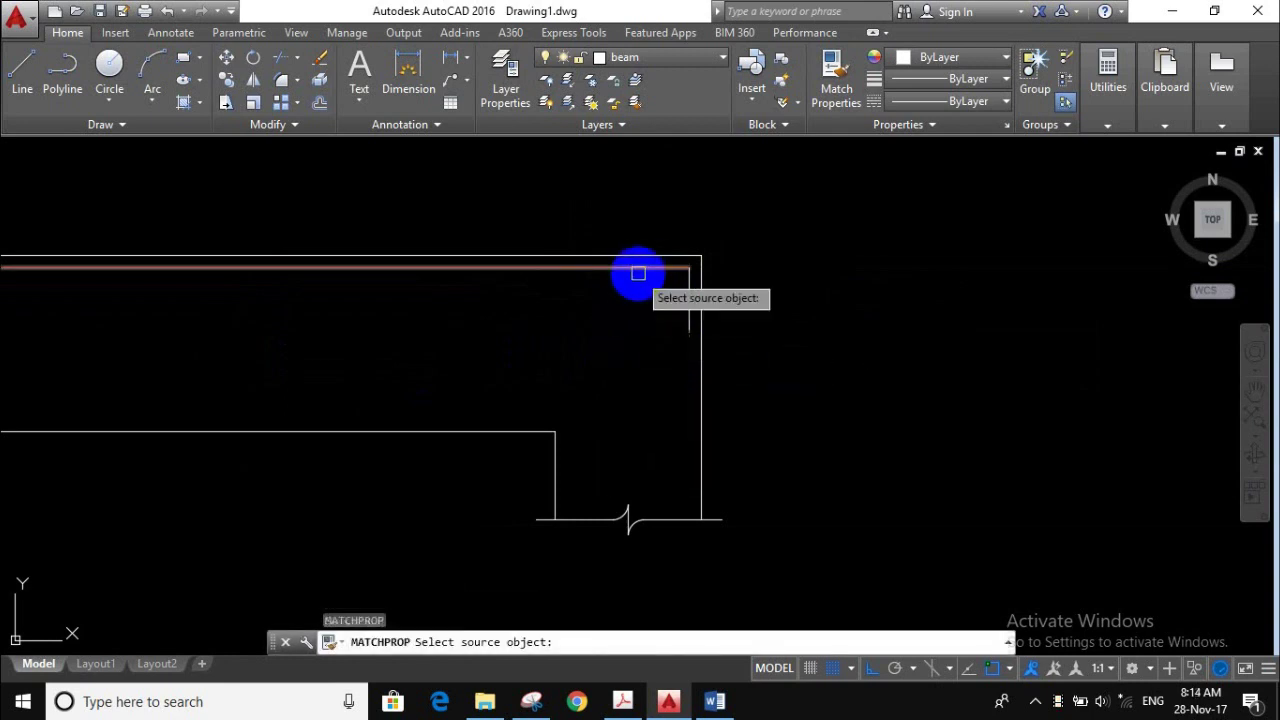
# - Match both end legs to the red main bar's properties
pyautogui.click(638, 269)
pyautogui.click(682, 310)
pyautogui.scroll(-5, 660, 330)
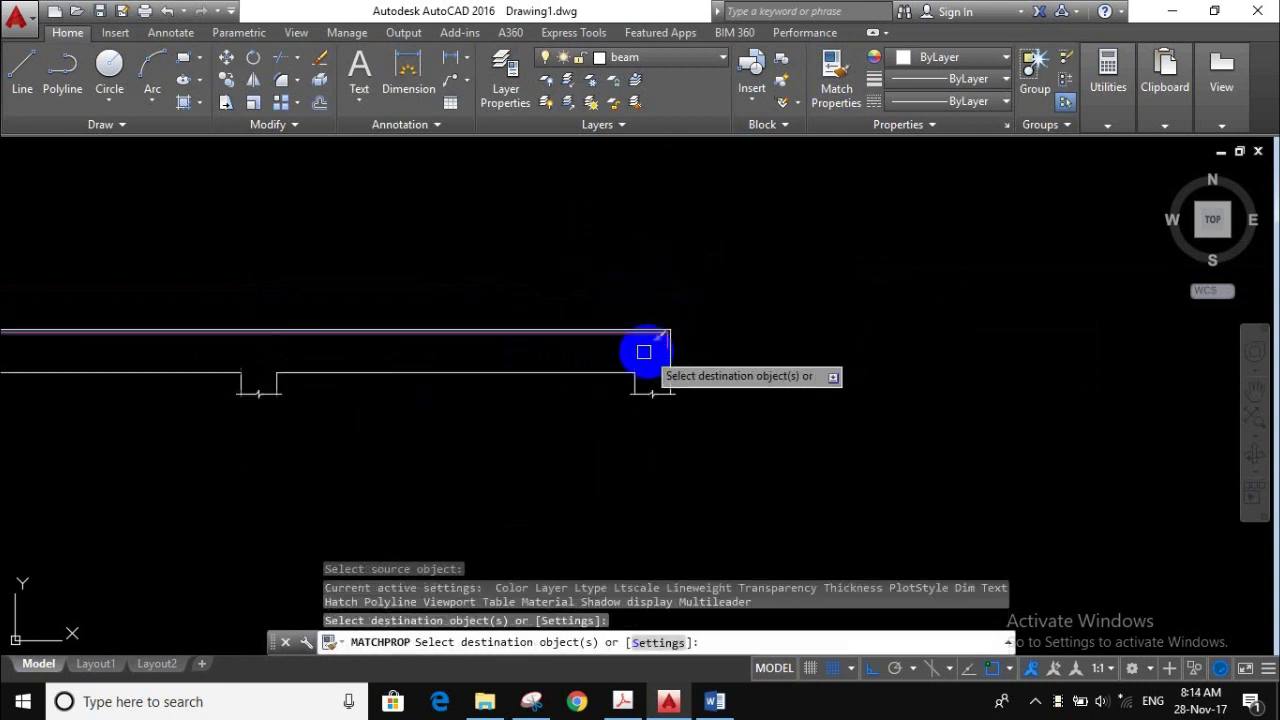
pyautogui.scroll(-2, 540, 360)
pyautogui.scroll(3, 290, 347)
pyautogui.scroll(3, 320, 383)
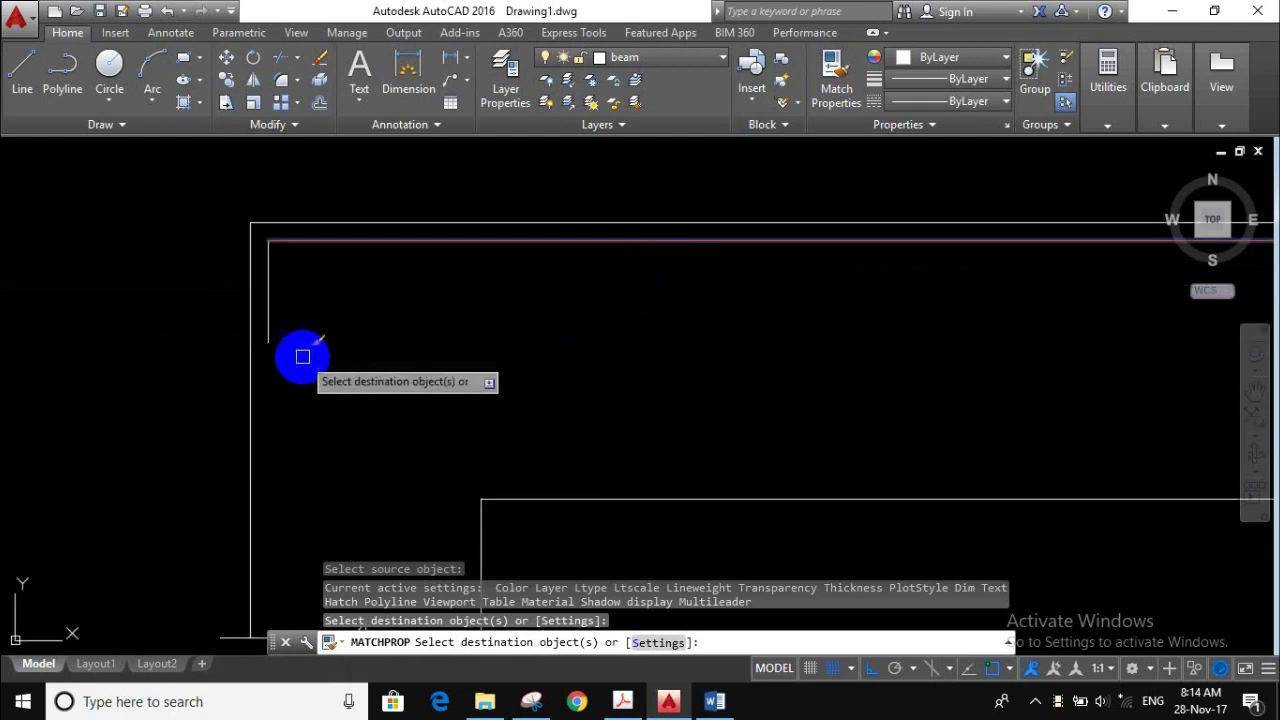
pyautogui.click(276, 323)
pyautogui.press('Escape')
pyautogui.scroll(-2, 363, 329)
pyautogui.scroll(-2, 475, 345)
pyautogui.scroll(-1, 443, 329)
pyautogui.scroll(3, 332, 320)
pyautogui.scroll(2, 331, 290)
pyautogui.scroll(1, 330, 280)
# - Fillet the bar's left corner with a 50 radius
pyautogui.write('f')
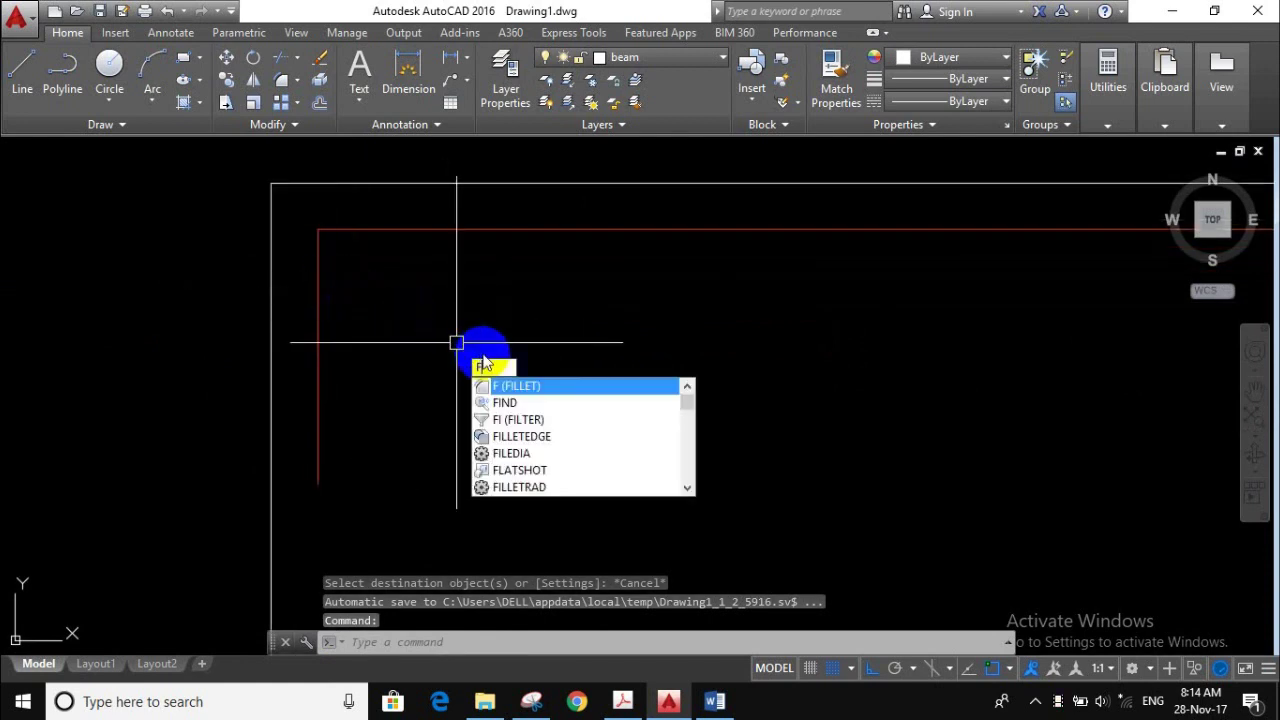
pyautogui.click(543, 389)
pyautogui.write('r')
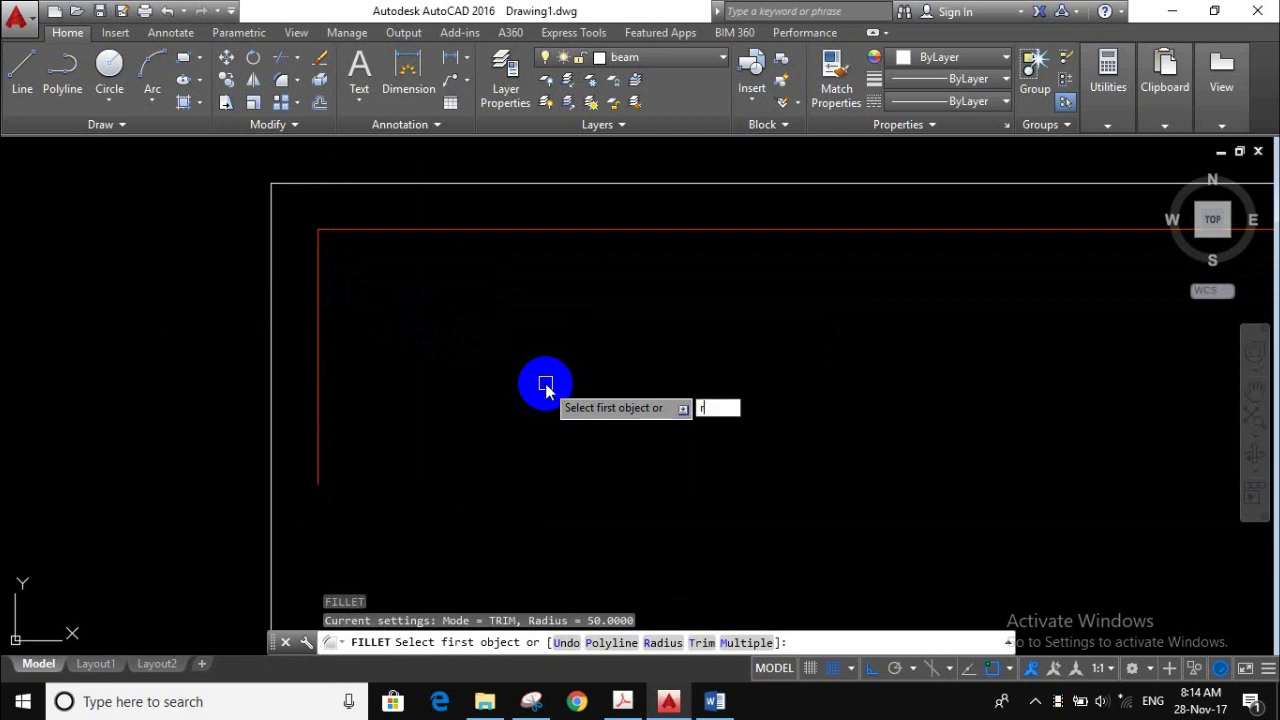
pyautogui.press('Return')
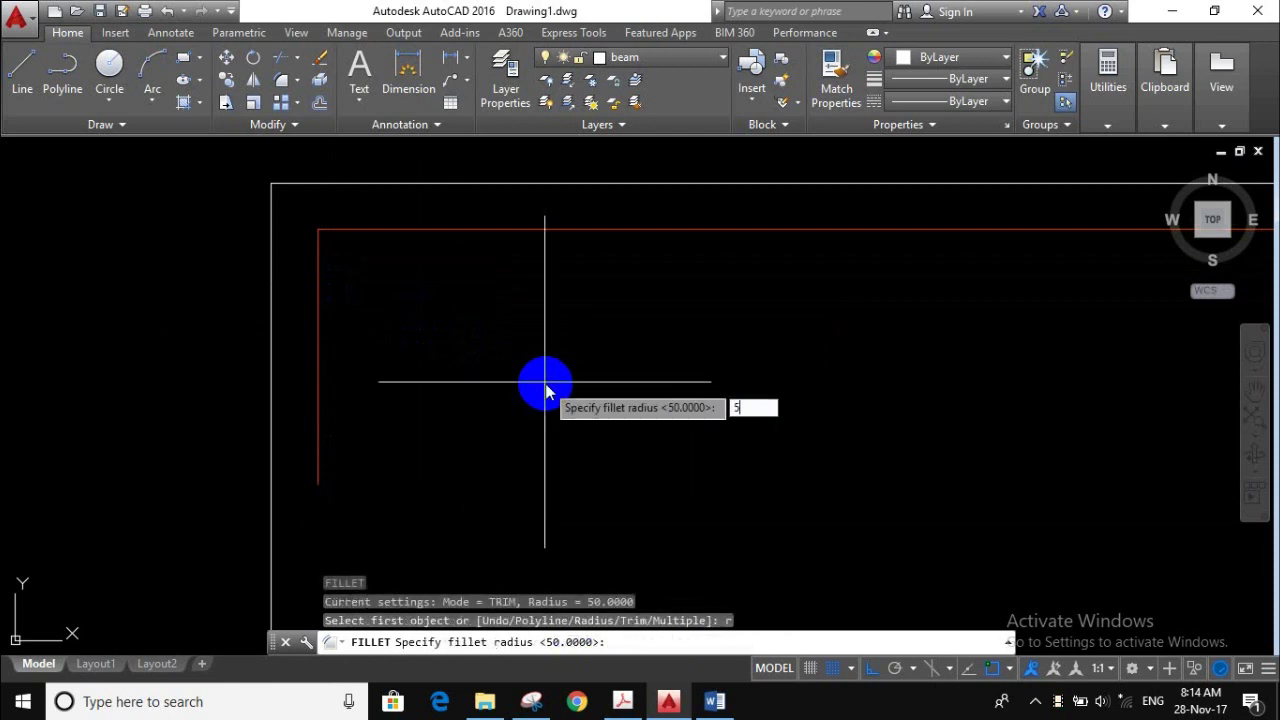
pyautogui.press('Return')
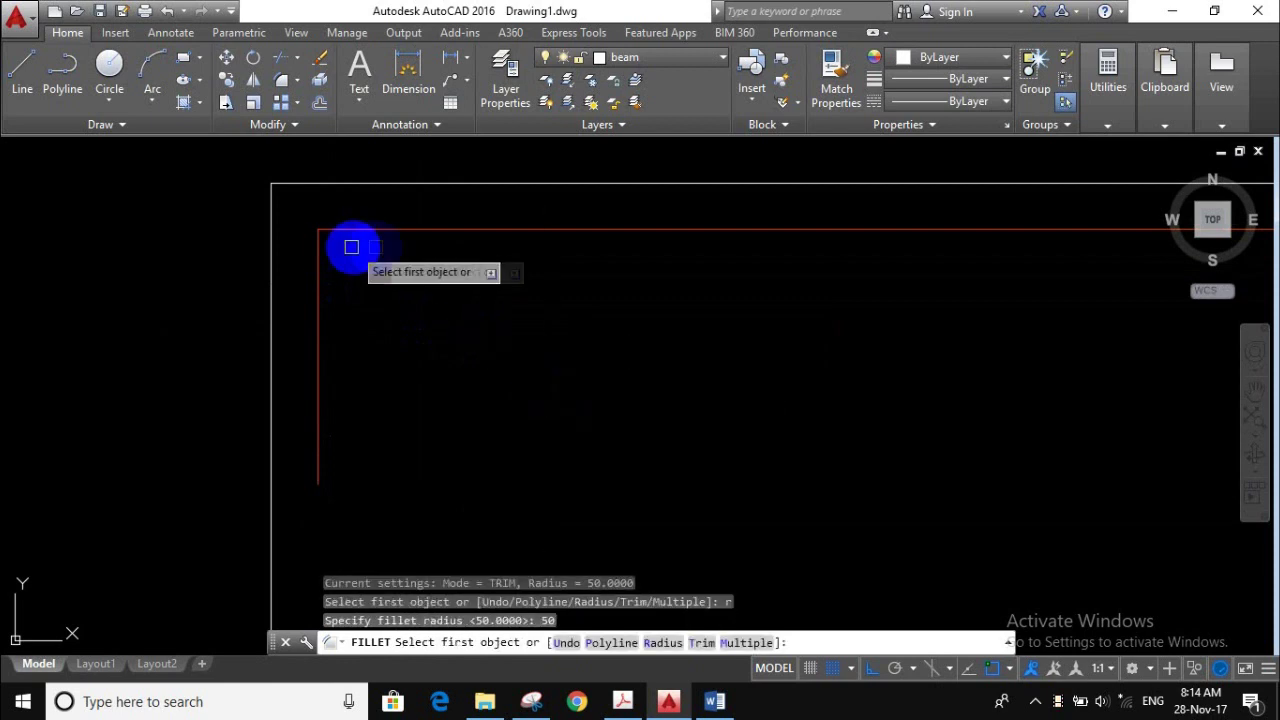
pyautogui.click(318, 271)
pyautogui.click(365, 230)
pyautogui.scroll(-3, 355, 280)
pyautogui.scroll(-3, 600, 350)
pyautogui.scroll(2, 951, 320)
pyautogui.scroll(2, 749, 320)
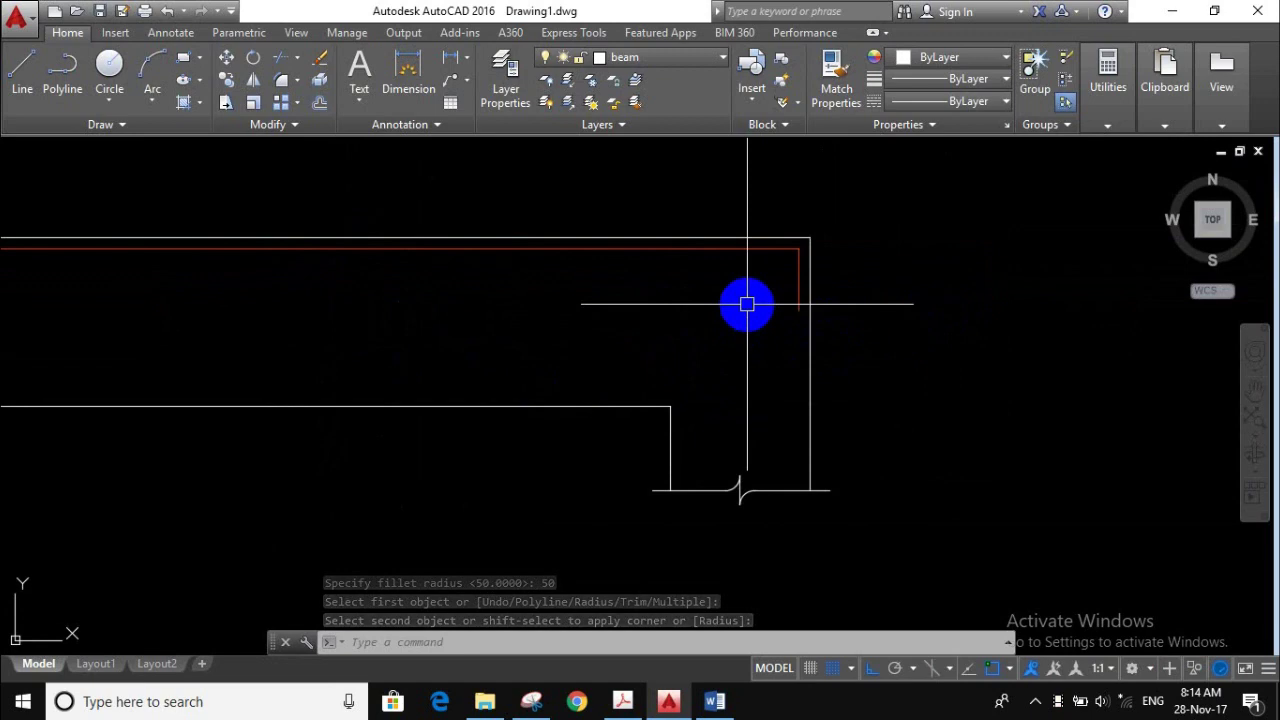
# - Fillet the bar's right corner with the same 50 radius
pyautogui.write('F')
pyautogui.press('Return')
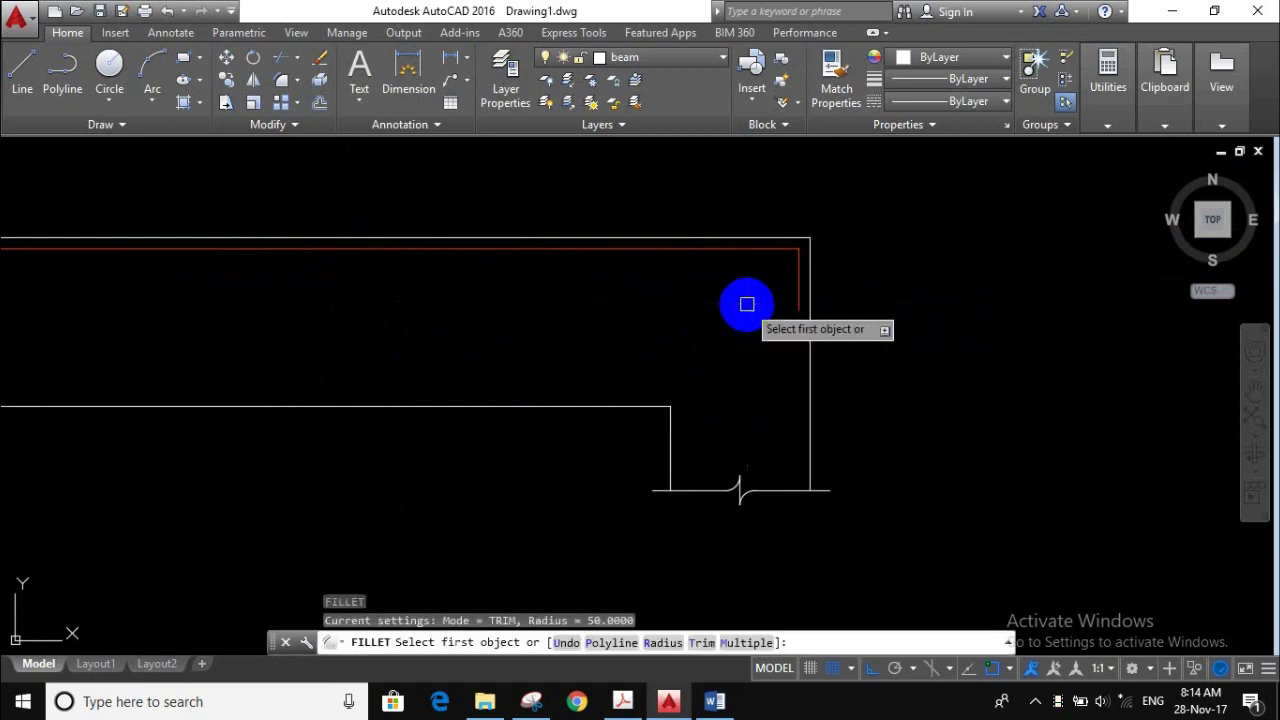
pyautogui.write('r')
pyautogui.press('Return')
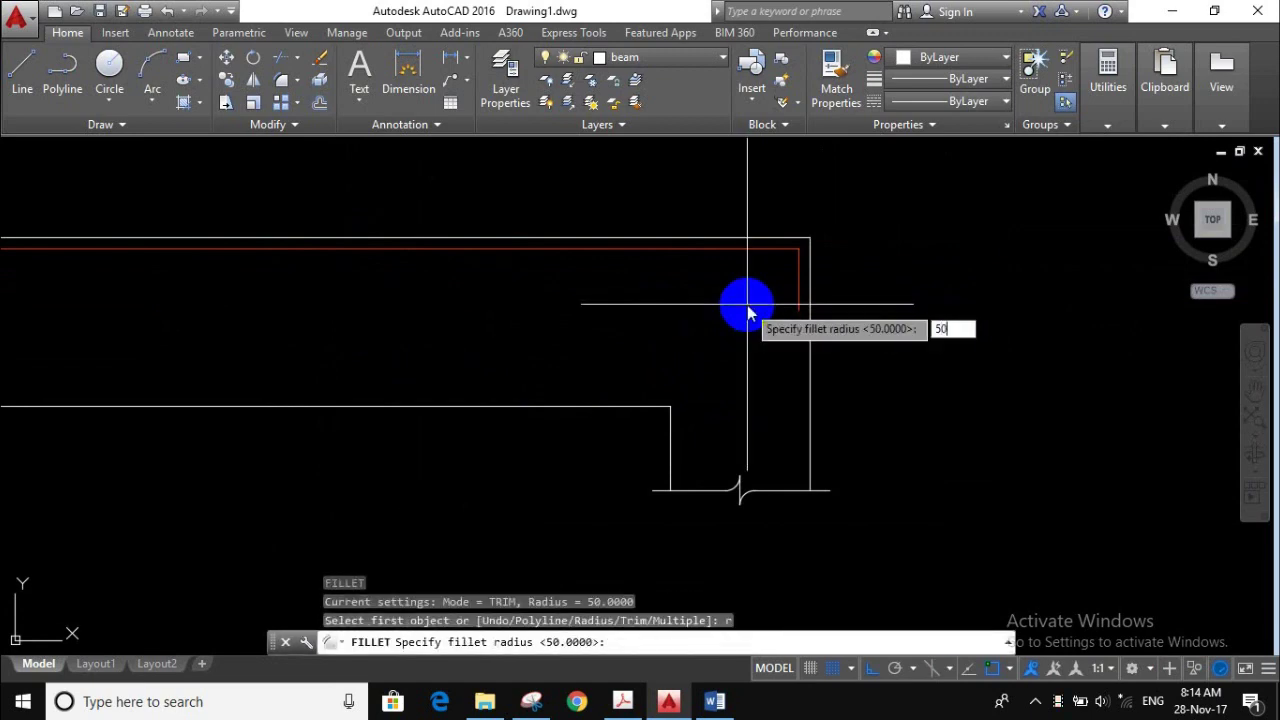
pyautogui.press('Return')
pyautogui.scroll(2, 762, 235)
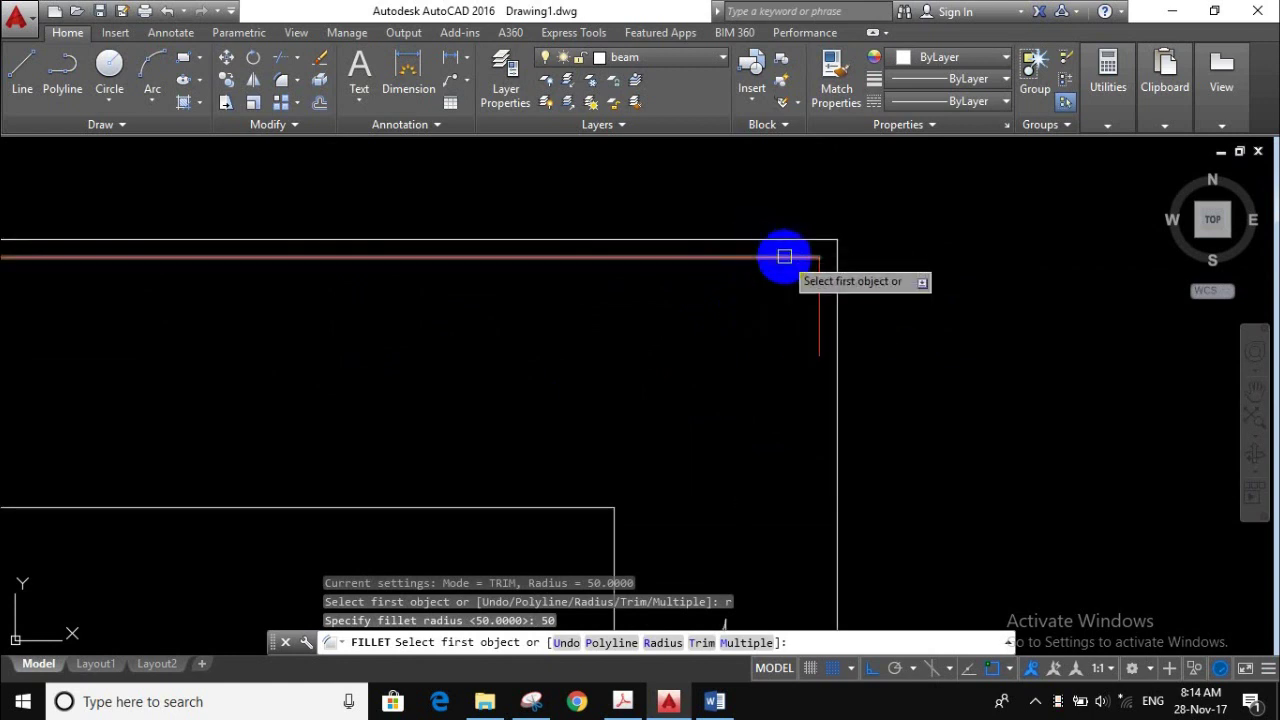
pyautogui.click(788, 258)
pyautogui.click(815, 308)
pyautogui.scroll(-2, 780, 314)
pyautogui.scroll(-3, 586, 334)
pyautogui.scroll(5, 494, 318)
pyautogui.scroll(-2, 494, 318)
pyautogui.scroll(2, 696, 237)
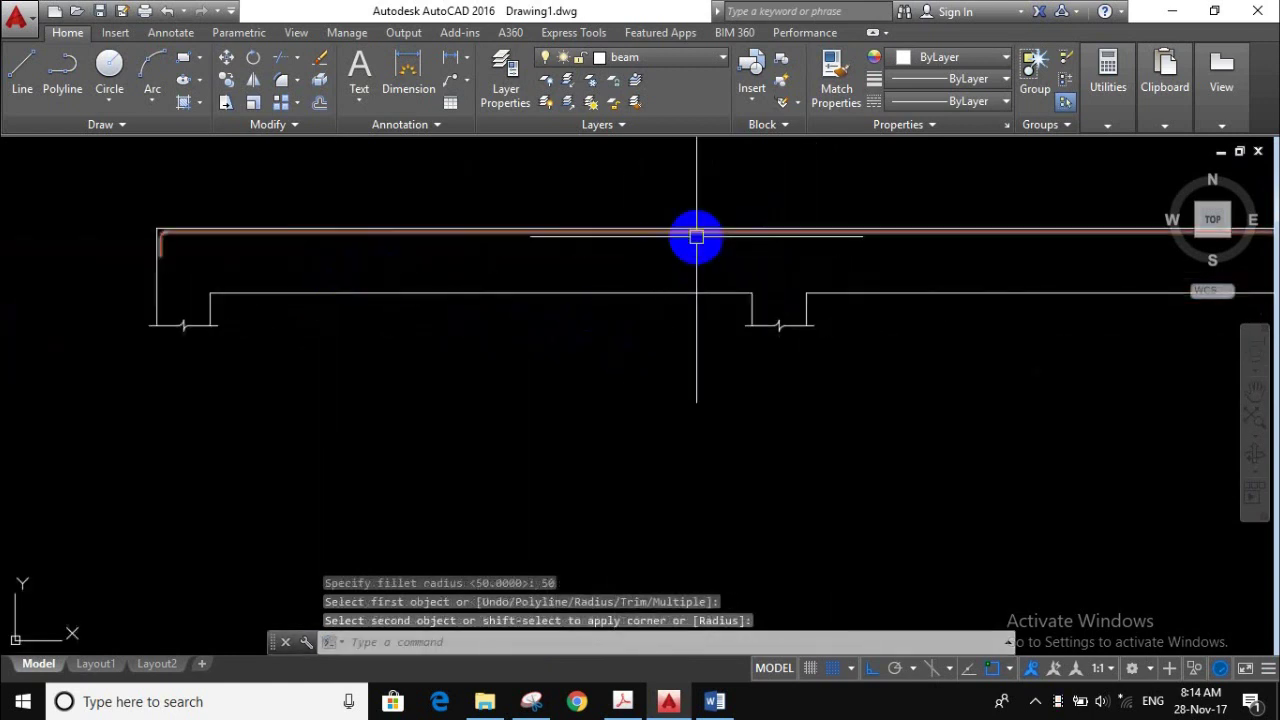
pyautogui.scroll(-2, 614, 270)
pyautogui.scroll(2, 409, 246)
pyautogui.scroll(4, 420, 237)
pyautogui.scroll(2, 420, 237)
pyautogui.click(423, 235)
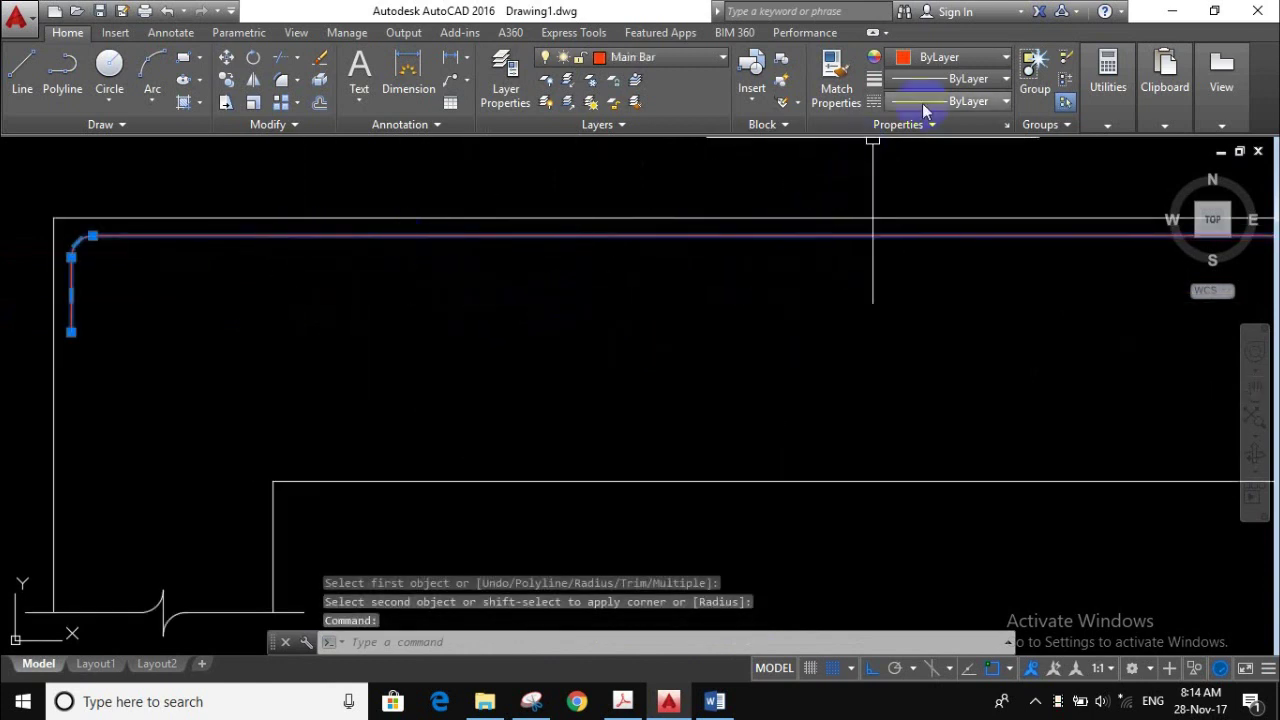
# - Set the red main bar polyline's lineweight to 0.35 mm
pyautogui.click(952, 86)
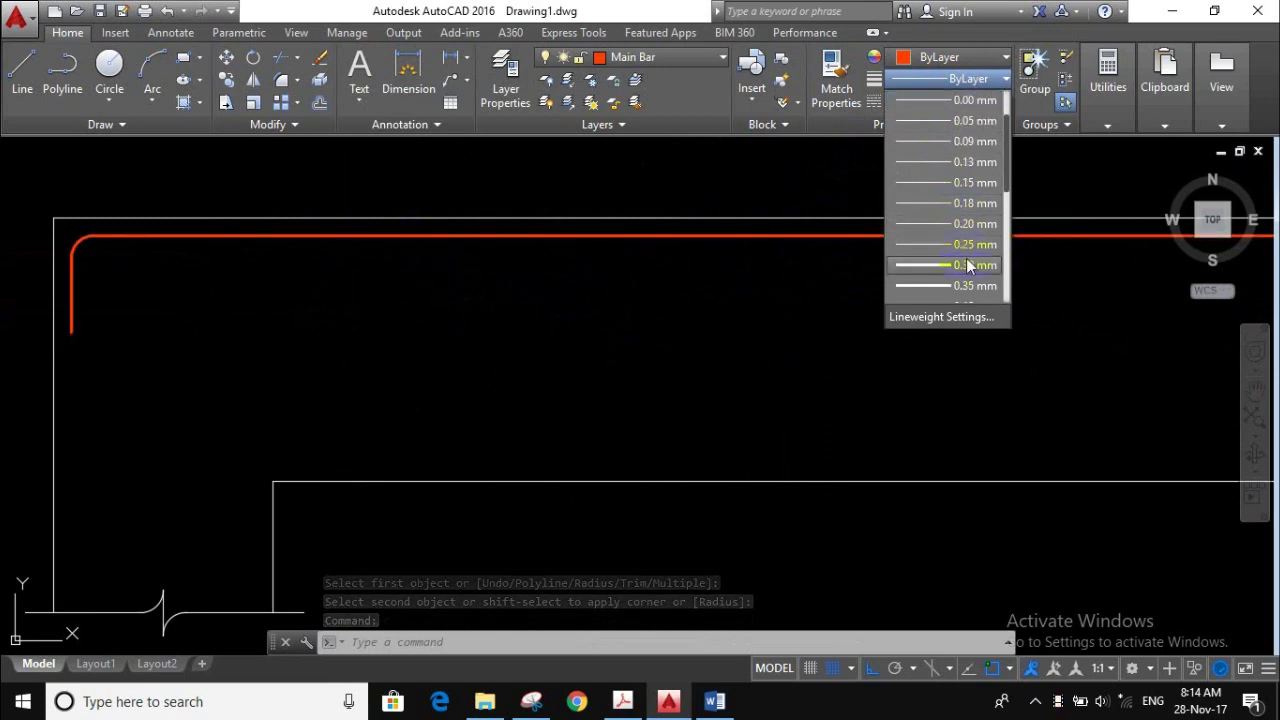
pyautogui.click(968, 286)
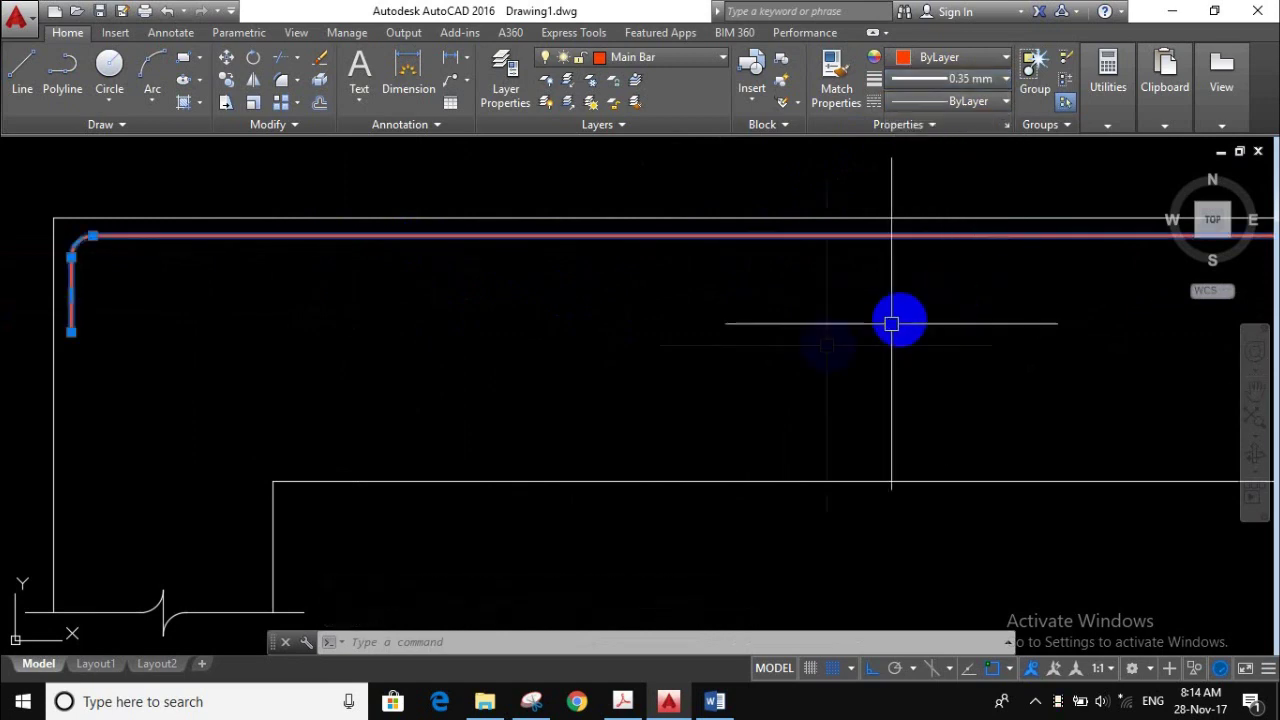
pyautogui.press('Escape')
pyautogui.scroll(-3, 600, 345)
pyautogui.scroll(-2, 450, 340)
pyautogui.scroll(2, 866, 357)
pyautogui.scroll(2, 806, 331)
pyautogui.scroll(1, 805, 331)
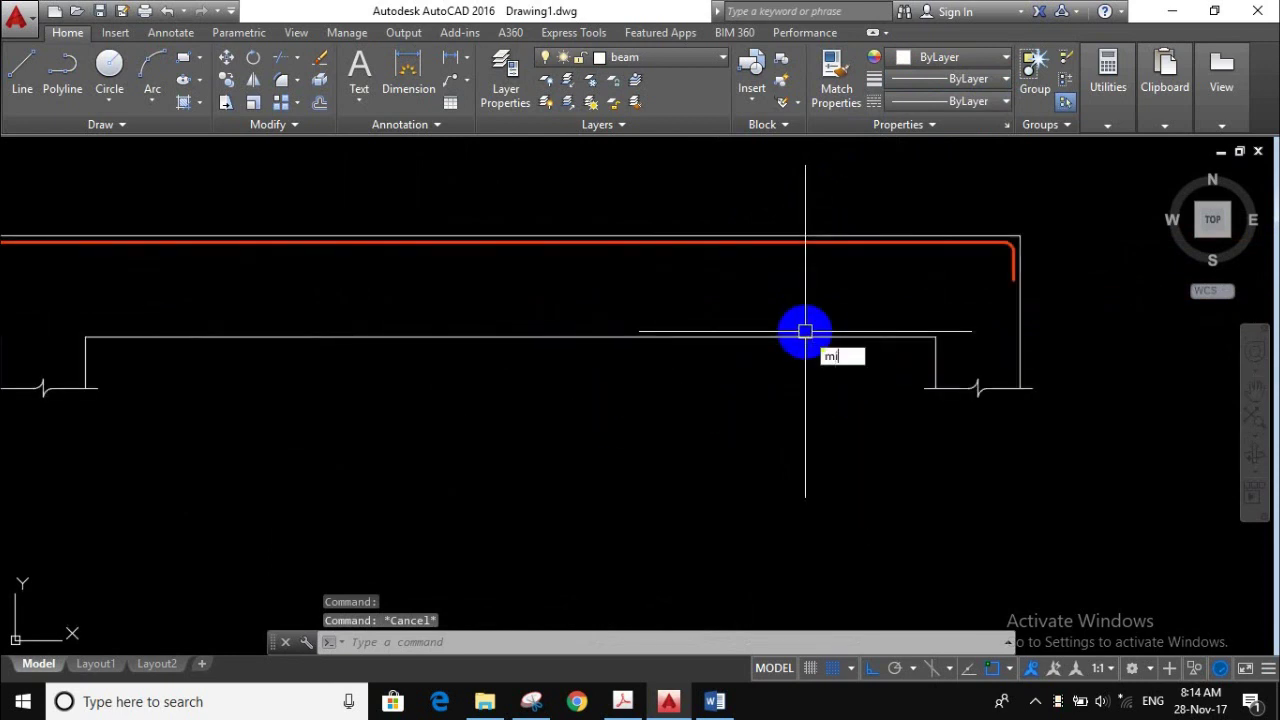
# - Mirror the main bar about a horizontal line at its lower end, keeping the original
pyautogui.write('i')
pyautogui.click(865, 376)
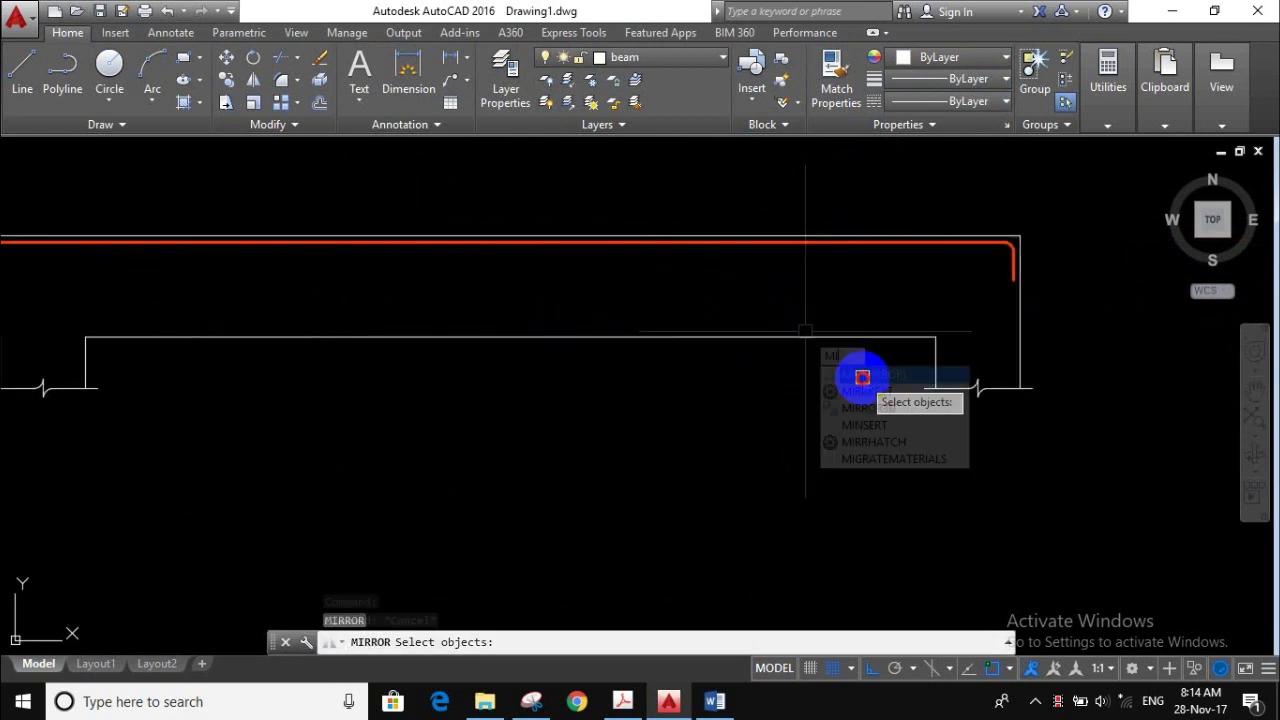
pyautogui.click(873, 251)
pyautogui.press('Return')
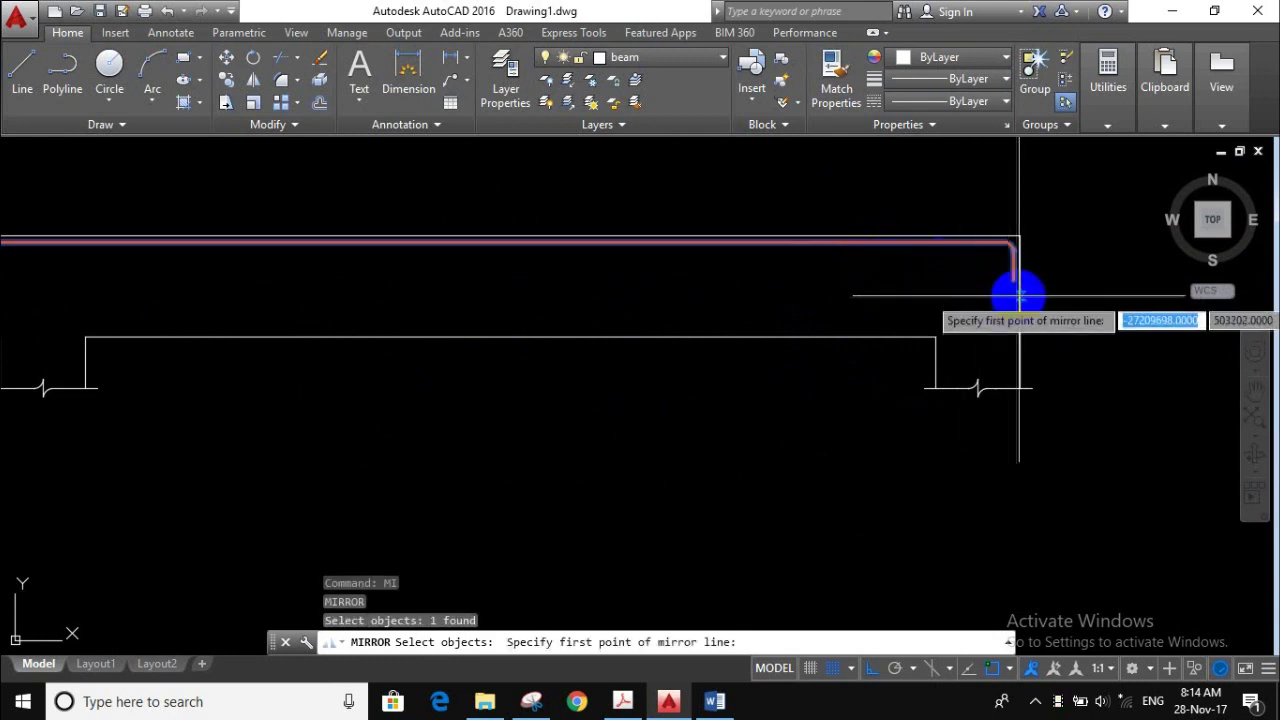
pyautogui.click(1020, 287)
pyautogui.click(1060, 289)
pyautogui.press('Return')
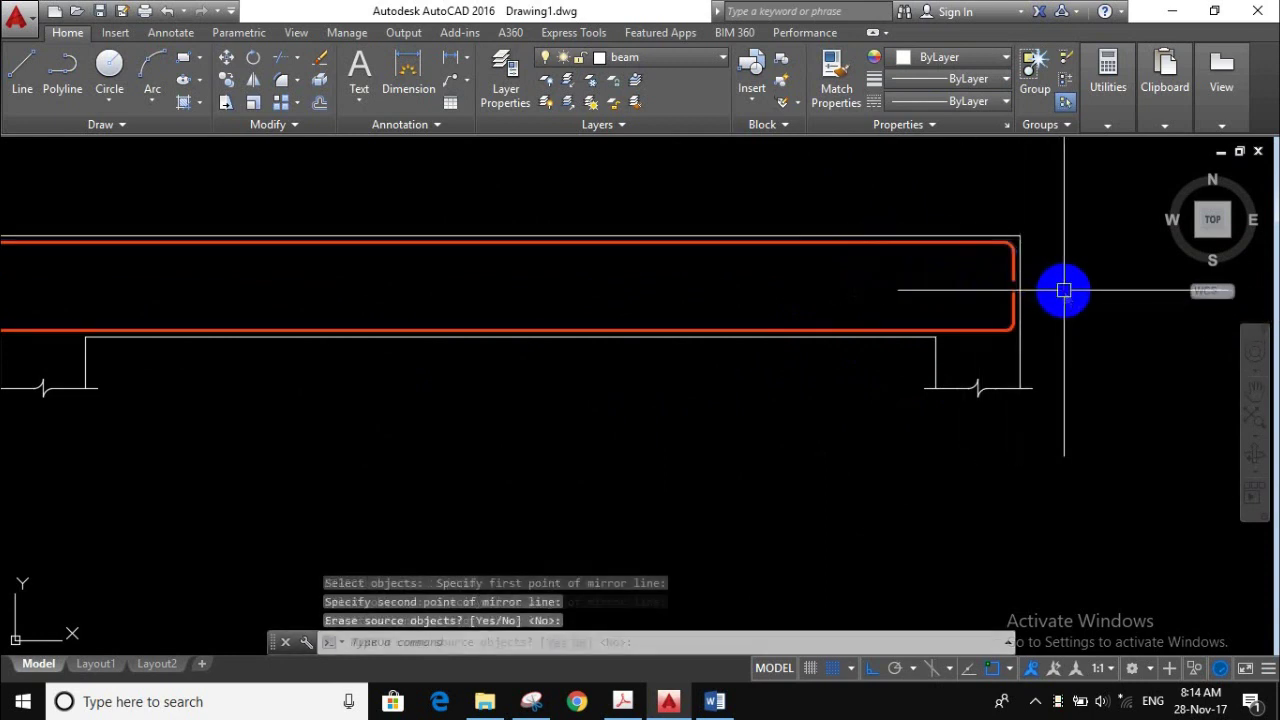
pyautogui.scroll(-3, 976, 392)
pyautogui.scroll(3, 720, 380)
pyautogui.scroll(2, 597, 312)
pyautogui.scroll(2, 487, 332)
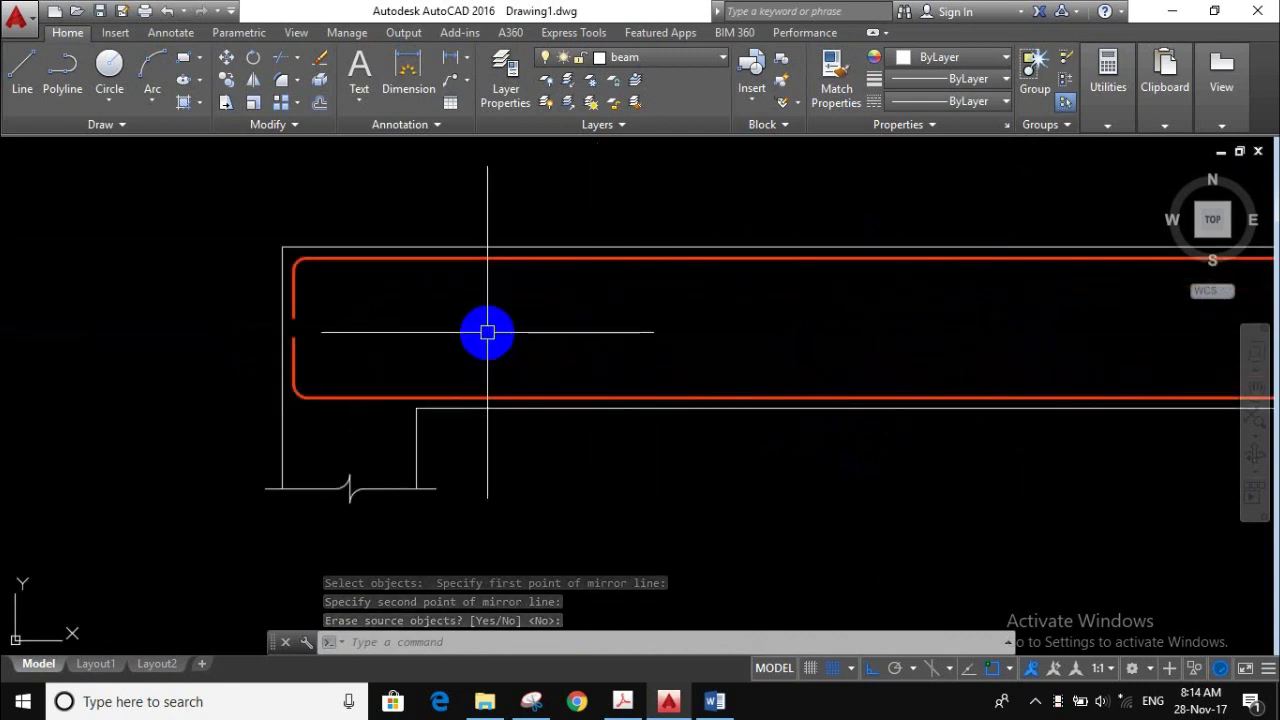
pyautogui.click(680, 61)
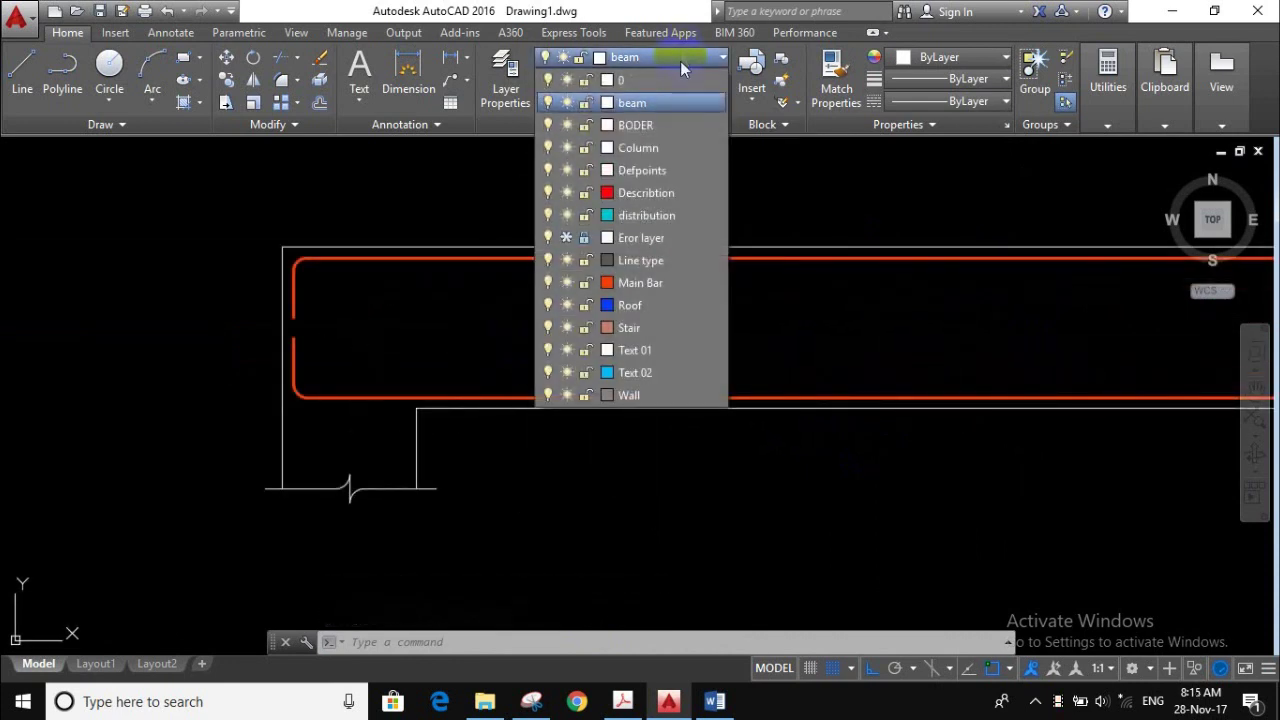
# - Make distribution the current layer and draw a vertical stirrup line across the beam
pyautogui.click(682, 217)
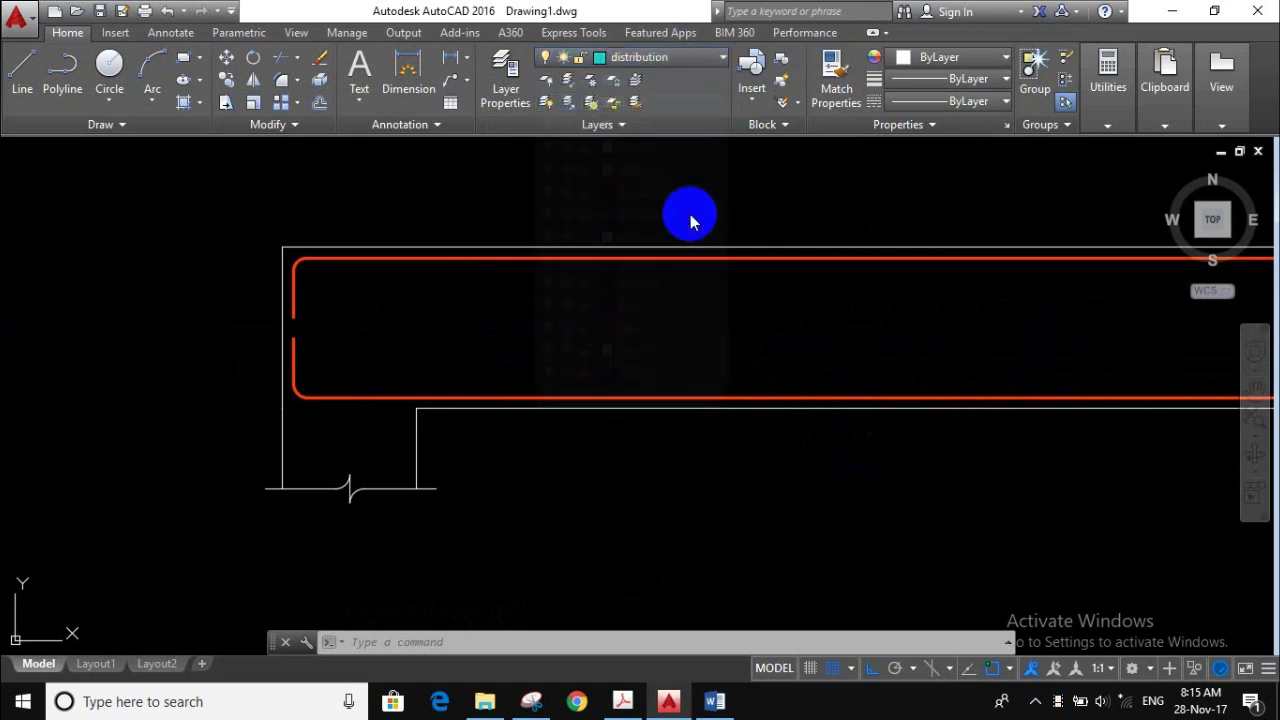
pyautogui.write('L')
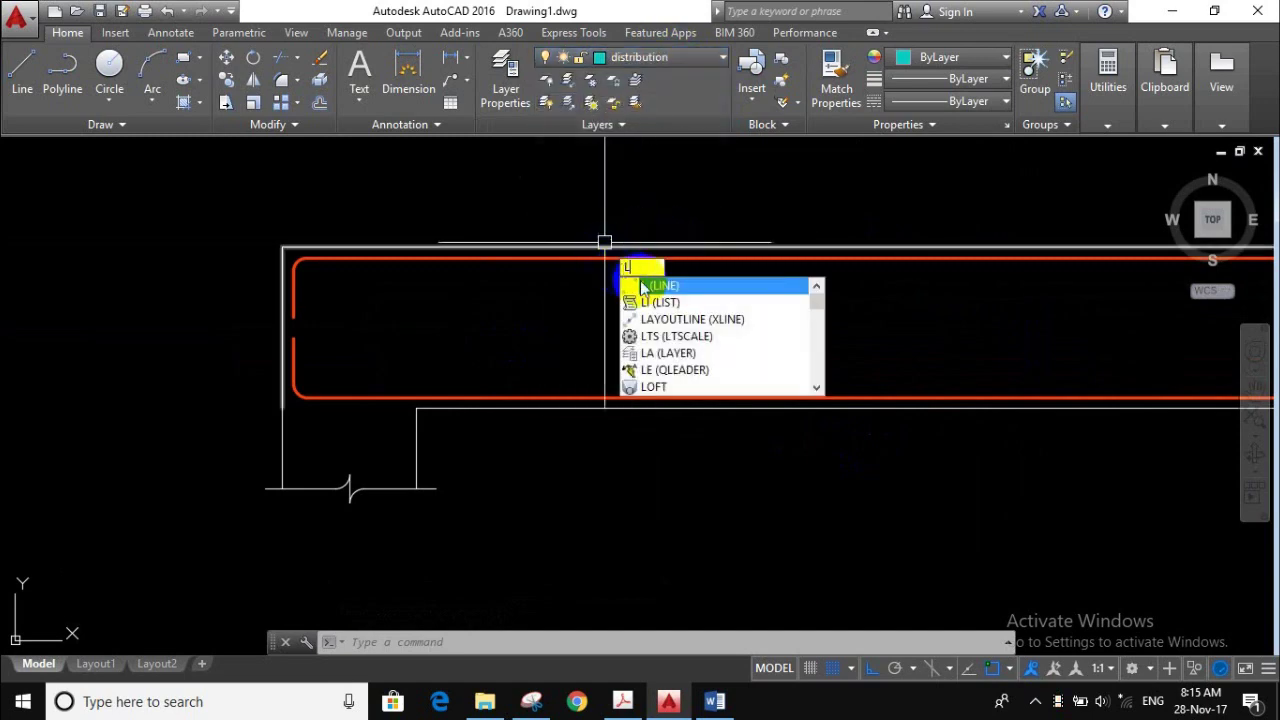
pyautogui.click(708, 290)
pyautogui.scroll(5, 426, 394)
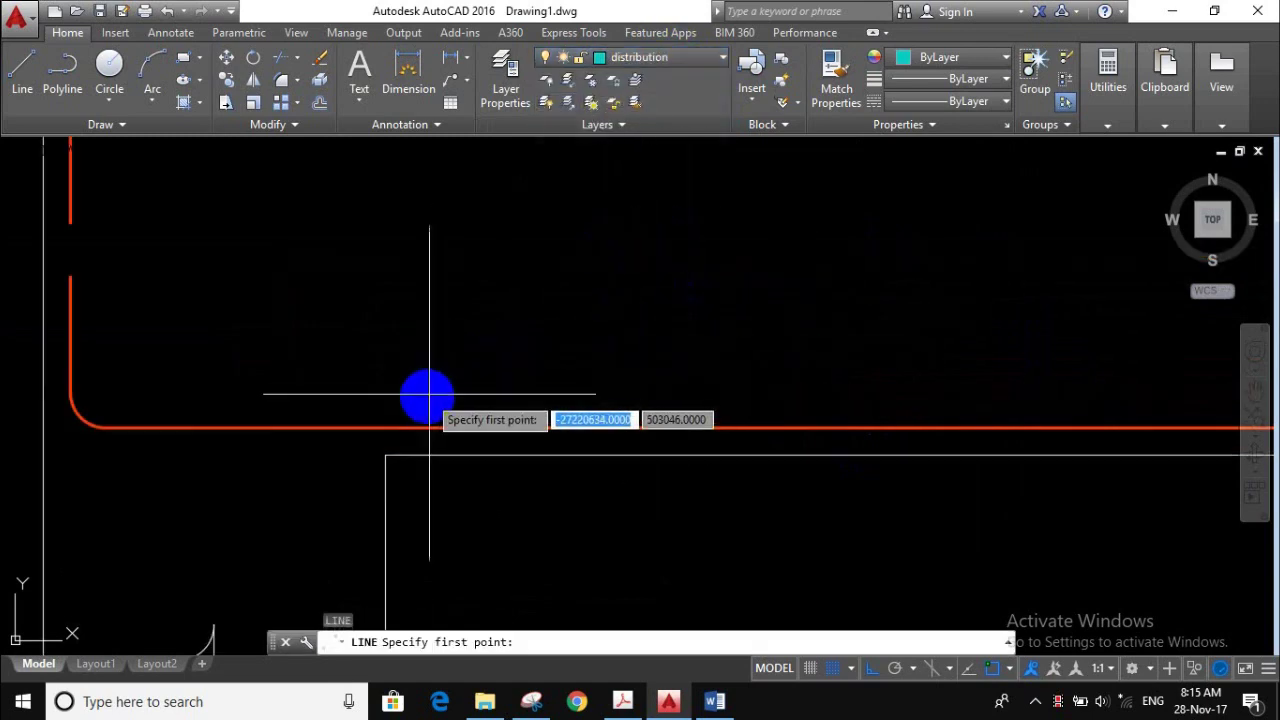
pyautogui.click(388, 455)
pyautogui.scroll(-3, 408, 380)
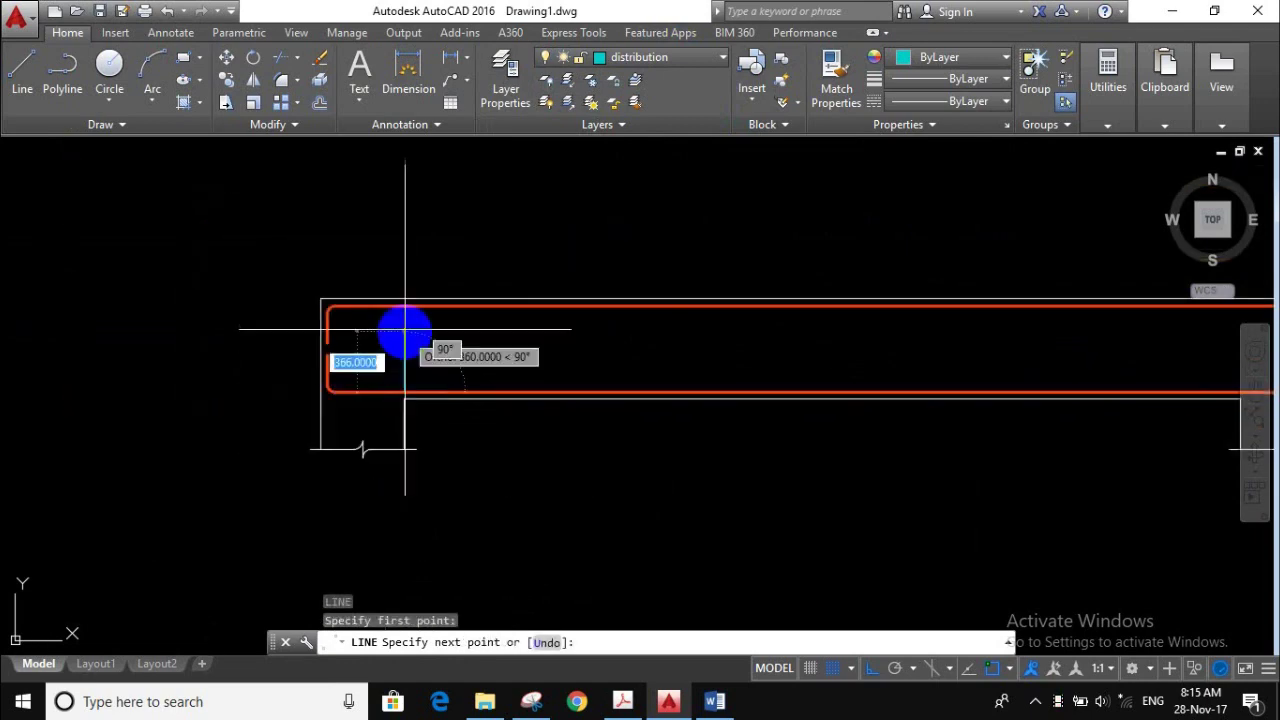
pyautogui.scroll(2, 405, 315)
pyautogui.click(396, 292)
pyautogui.press('Return')
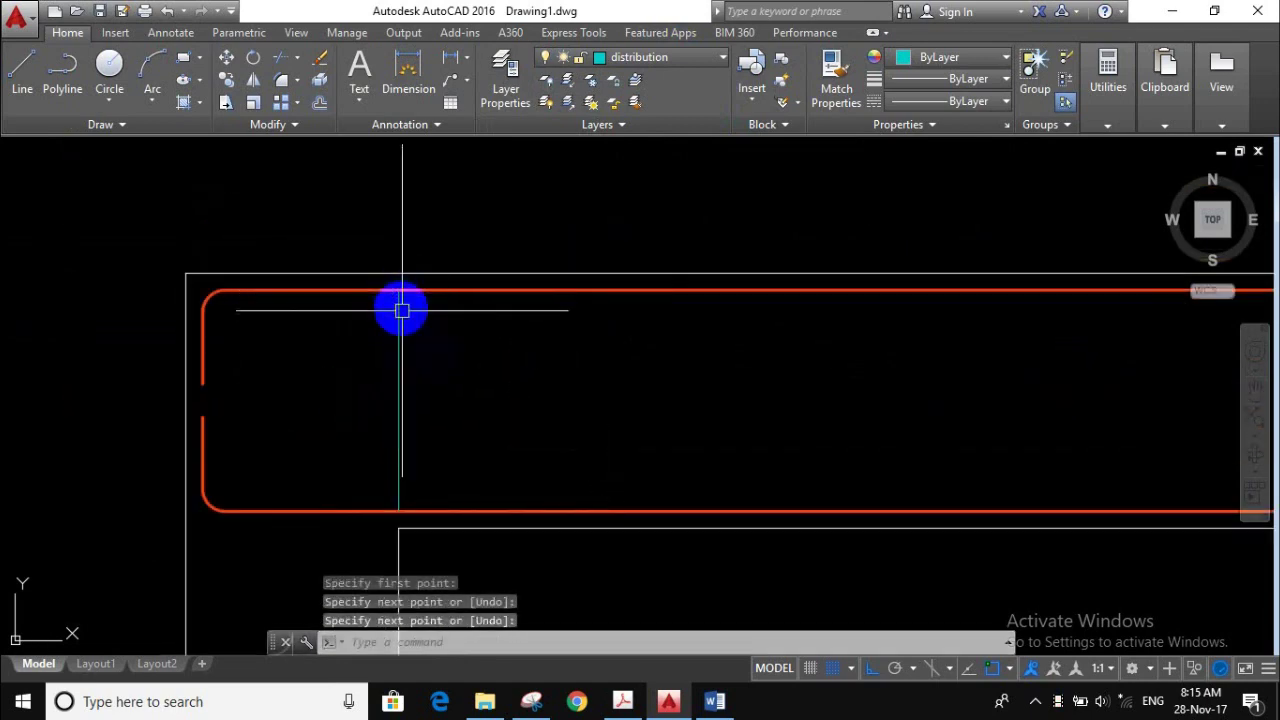
# - Move the cyan stirrup 100 units to the right
pyautogui.write('m')
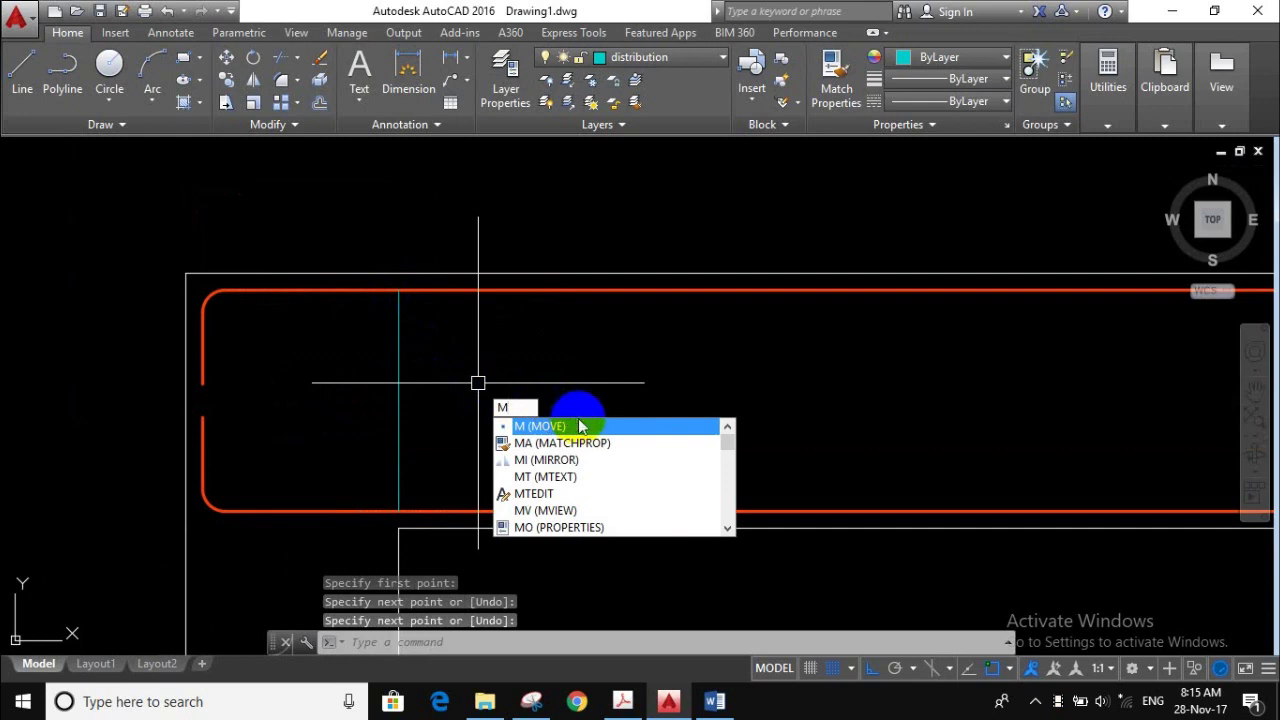
pyautogui.click(568, 414)
pyautogui.click(398, 393)
pyautogui.press('Return')
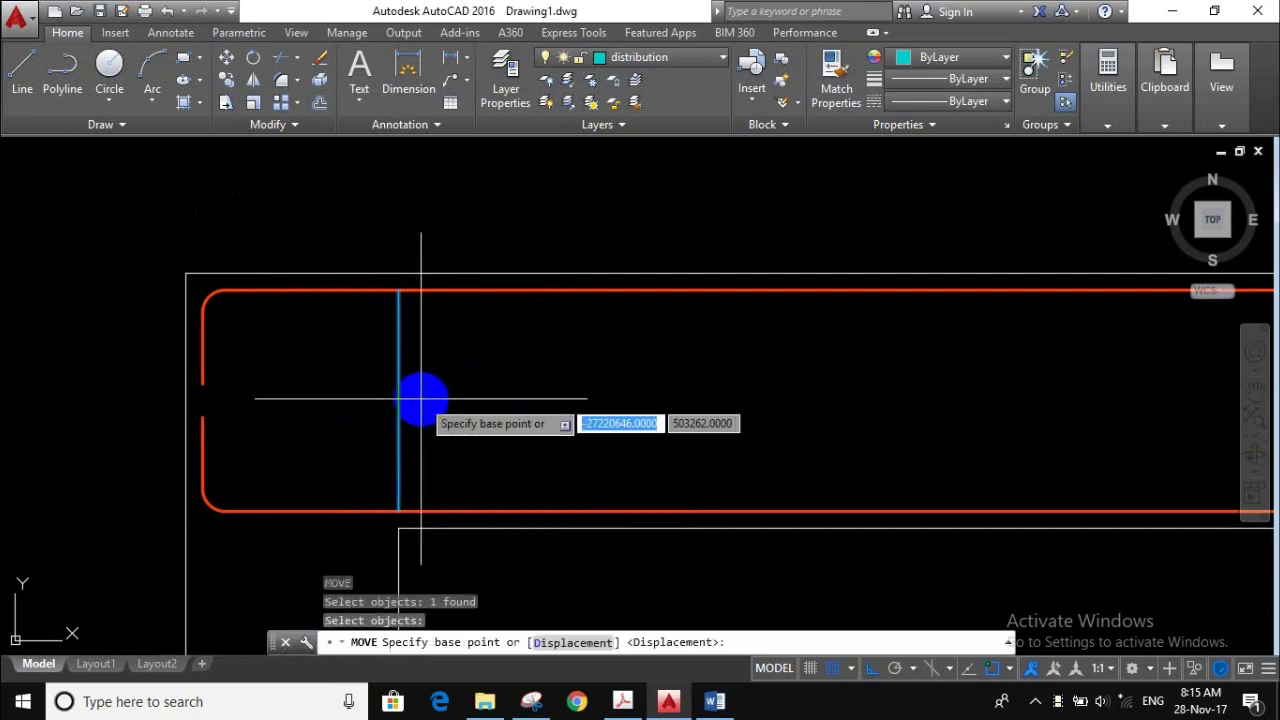
pyautogui.click(423, 398)
pyautogui.write('100')
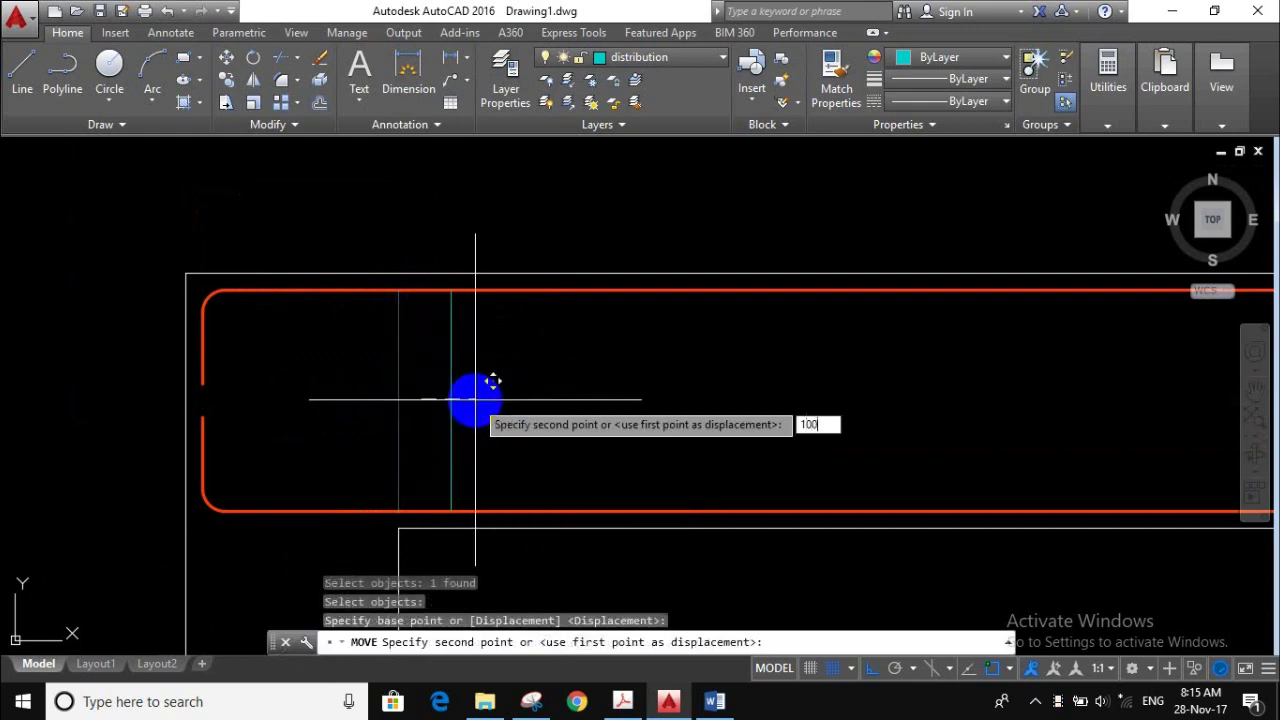
pyautogui.press('Return')
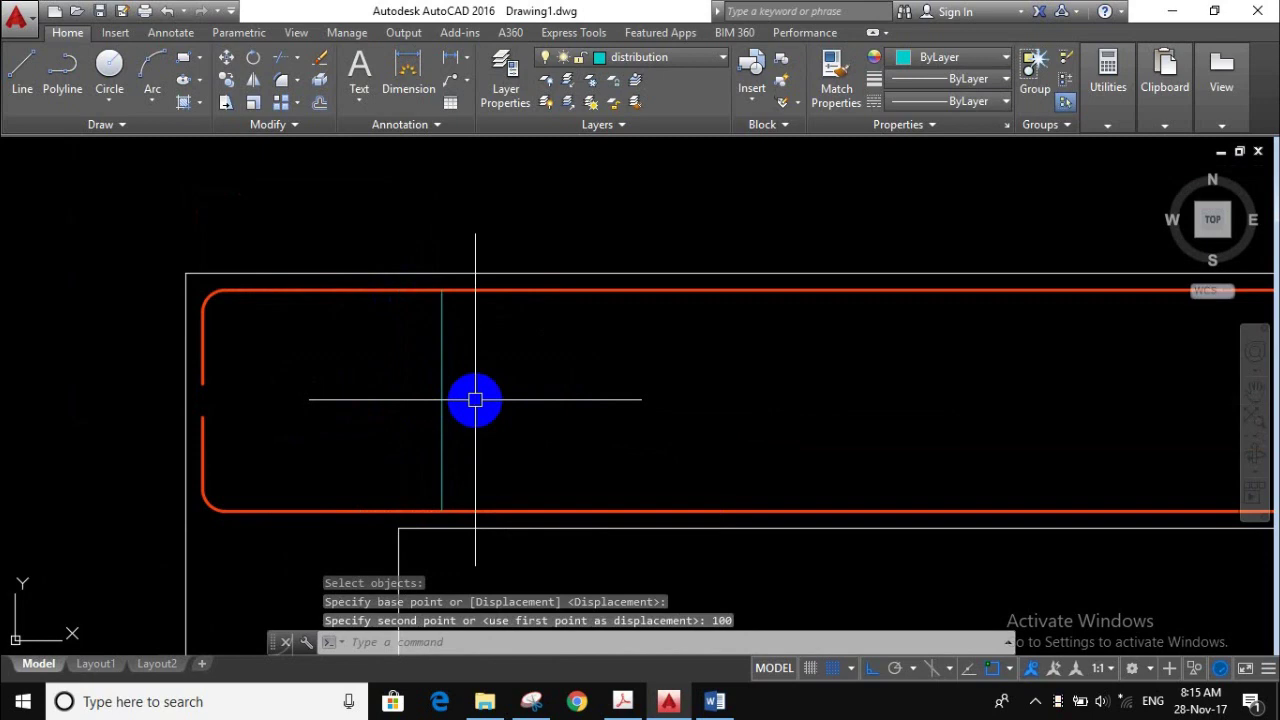
# - Copy the stirrup as a linear array of 25 items spaced 200 apart
pyautogui.write('Co')
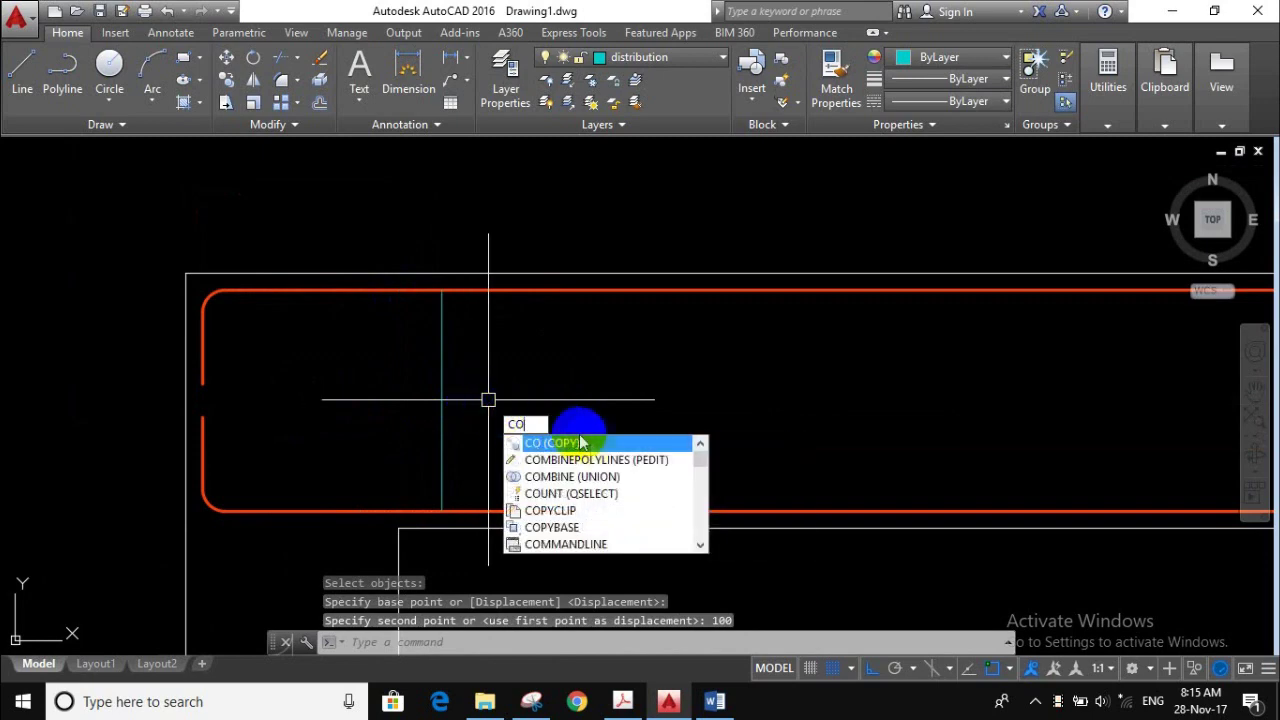
pyautogui.click(607, 446)
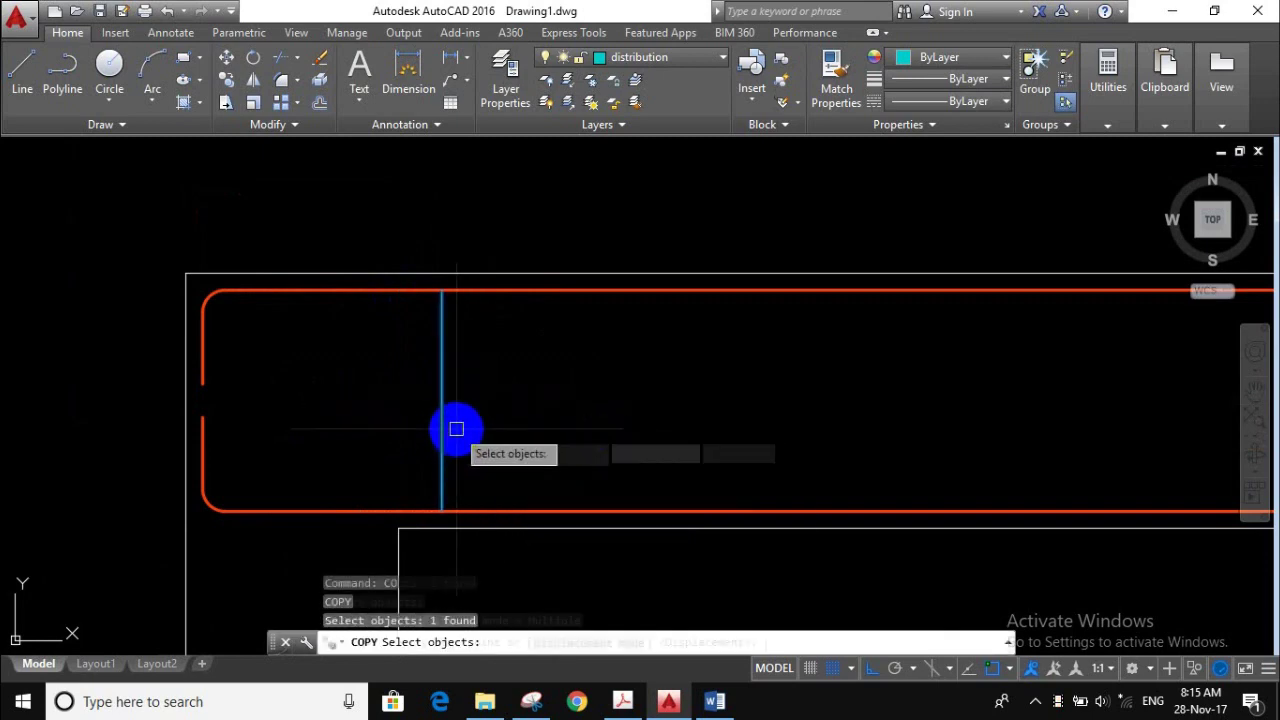
pyautogui.press('Return')
pyautogui.click(464, 430)
pyautogui.write('a')
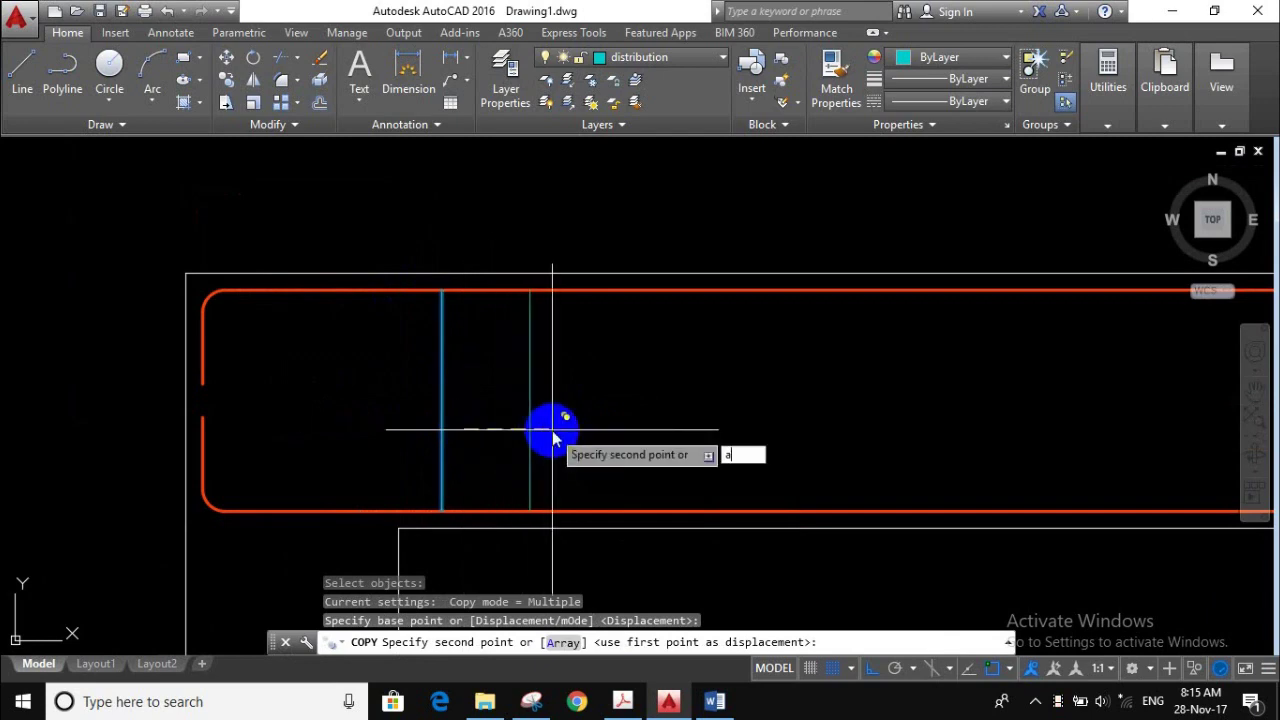
pyautogui.press('Return')
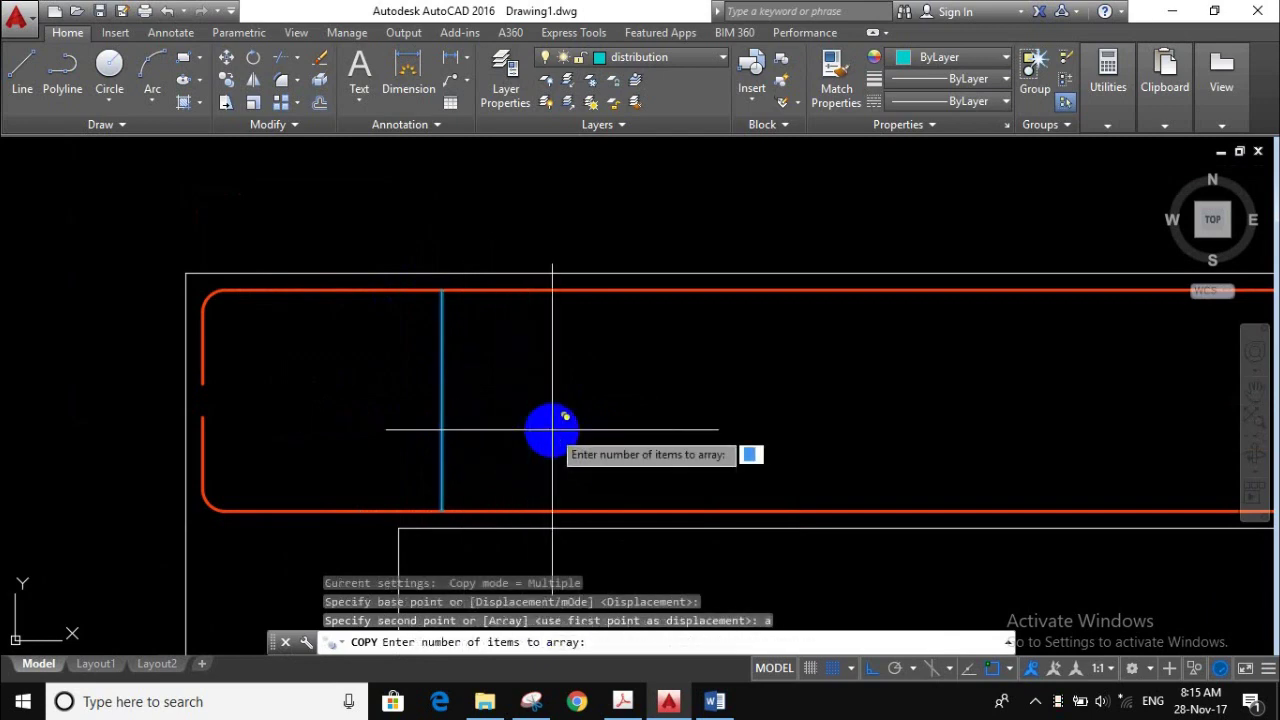
pyautogui.write('25')
pyautogui.press('Return')
pyautogui.write('200')
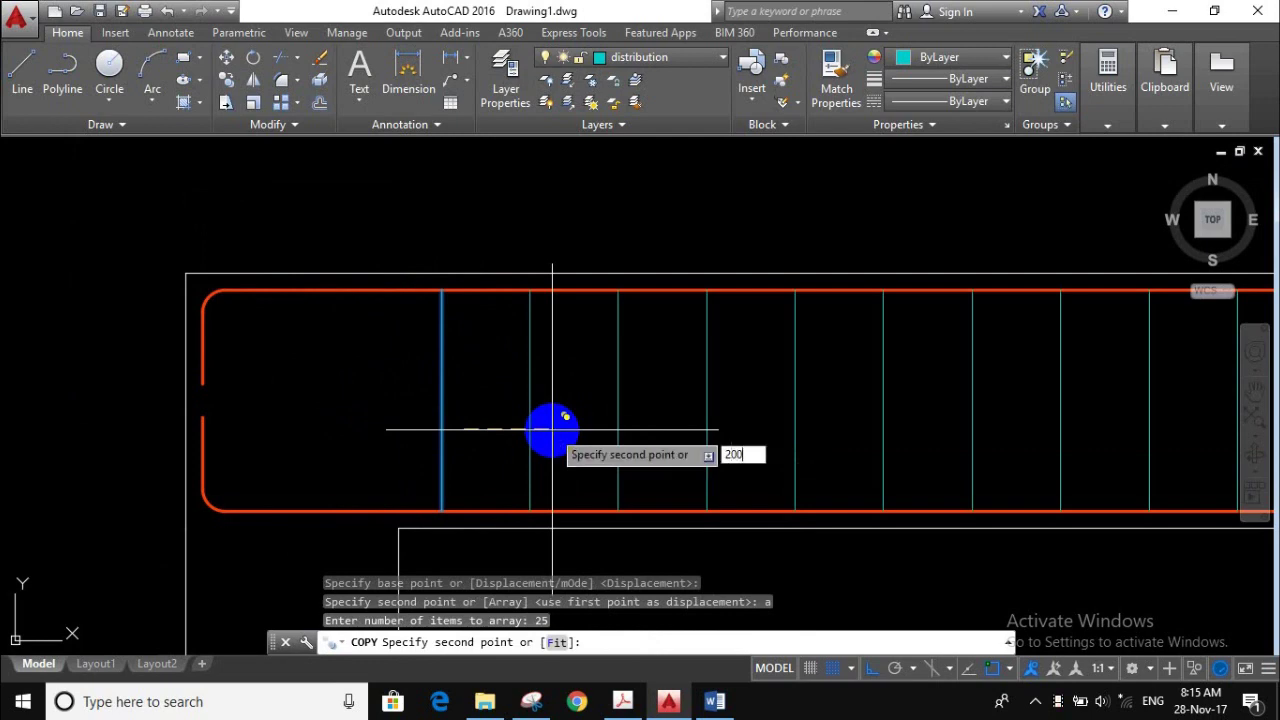
pyautogui.press('Return')
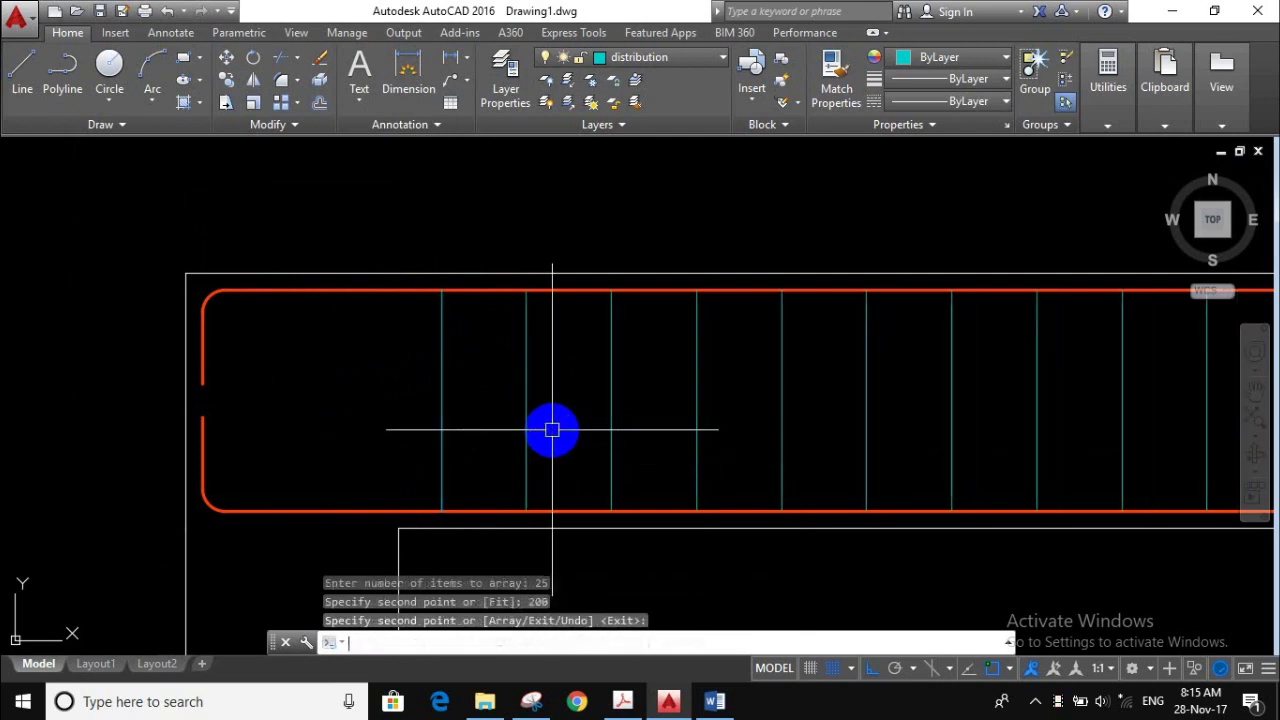
pyautogui.scroll(-5, 552, 430)
pyautogui.scroll(-1, 549, 429)
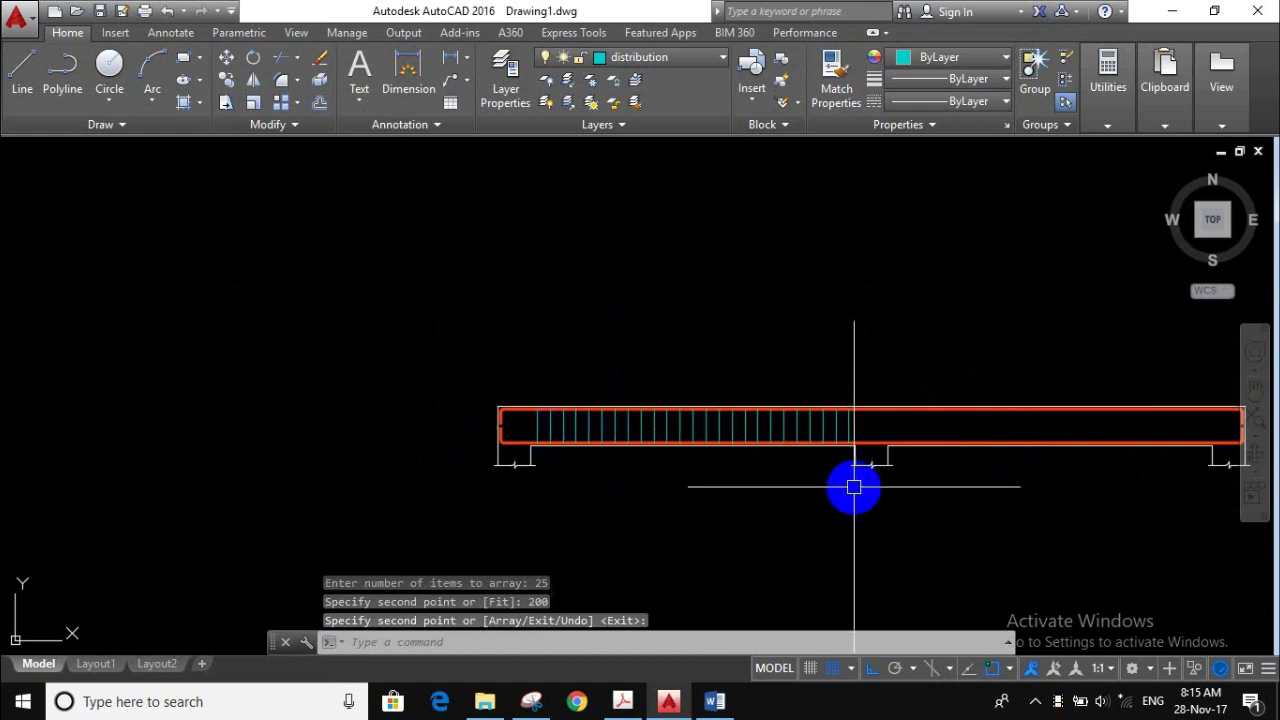
pyautogui.scroll(1, 719, 469)
pyautogui.scroll(2, 758, 469)
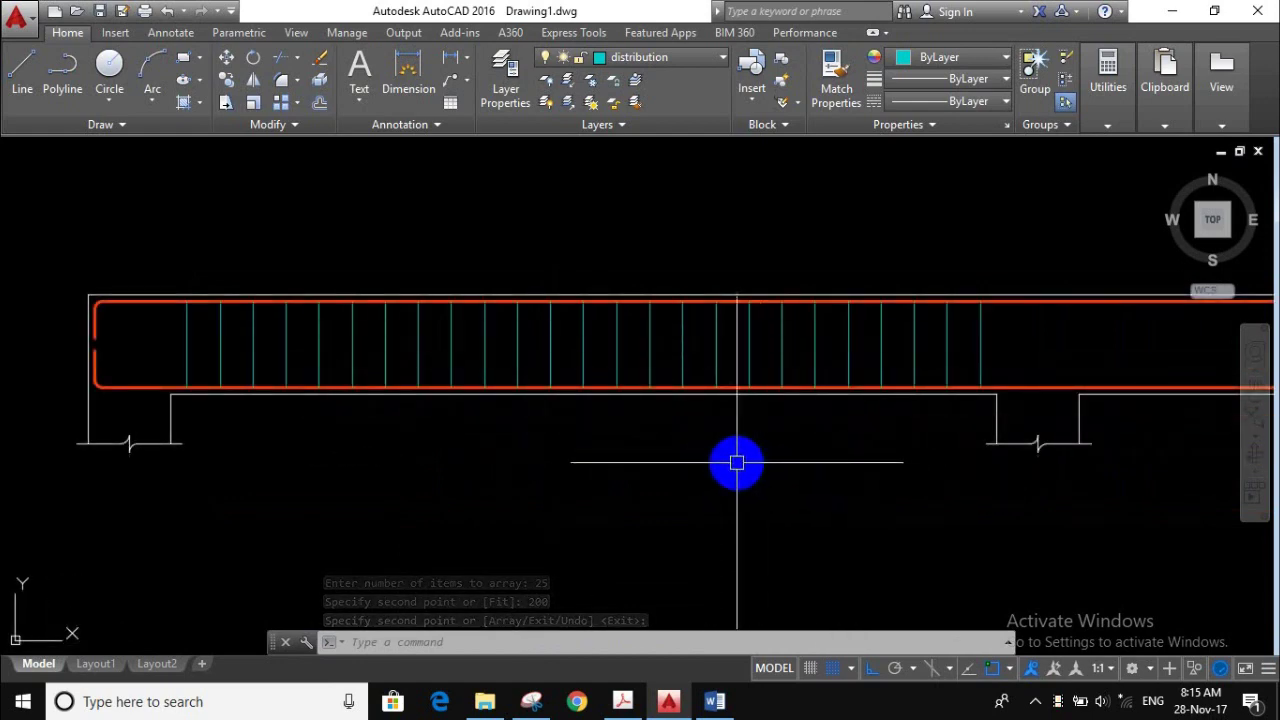
pyautogui.moveTo(730, 455); pyautogui.dragTo(687, 441, button='middle')
pyautogui.write('MI')
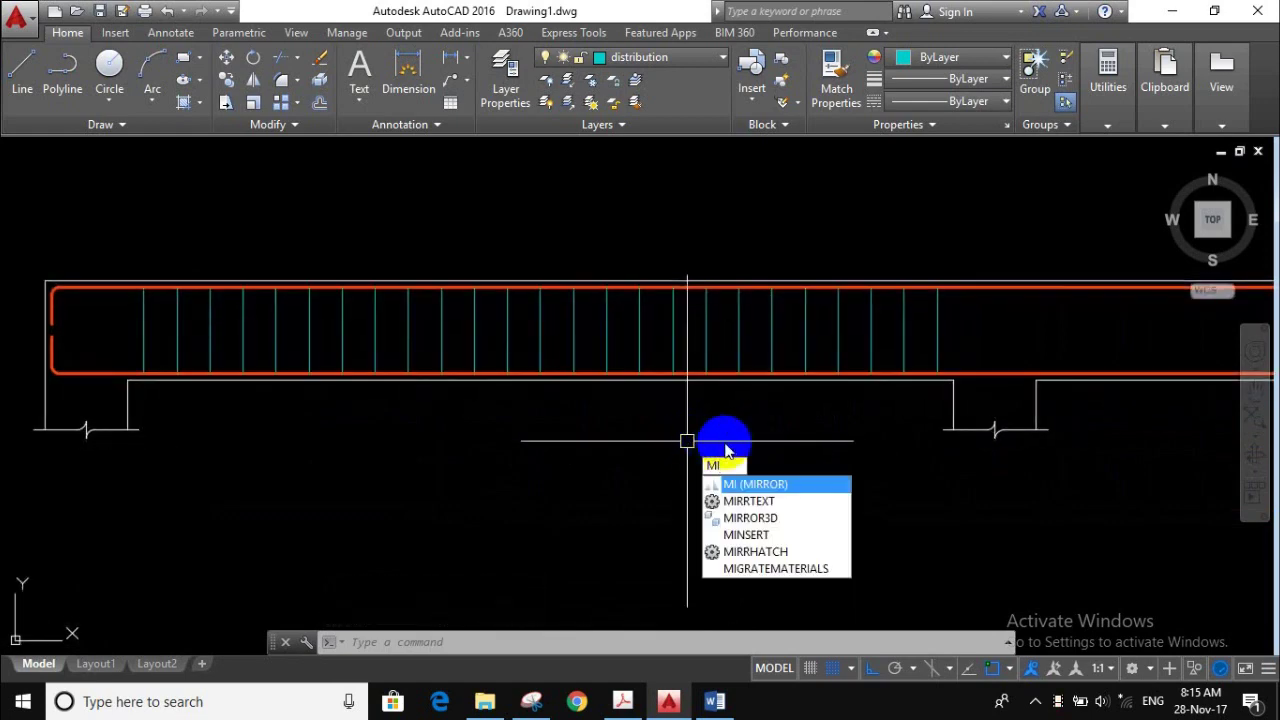
# - Mirror the window-selected stirrups across a vertical line at the middle support, keeping the originals
pyautogui.click(795, 485)
pyautogui.click(1014, 346)
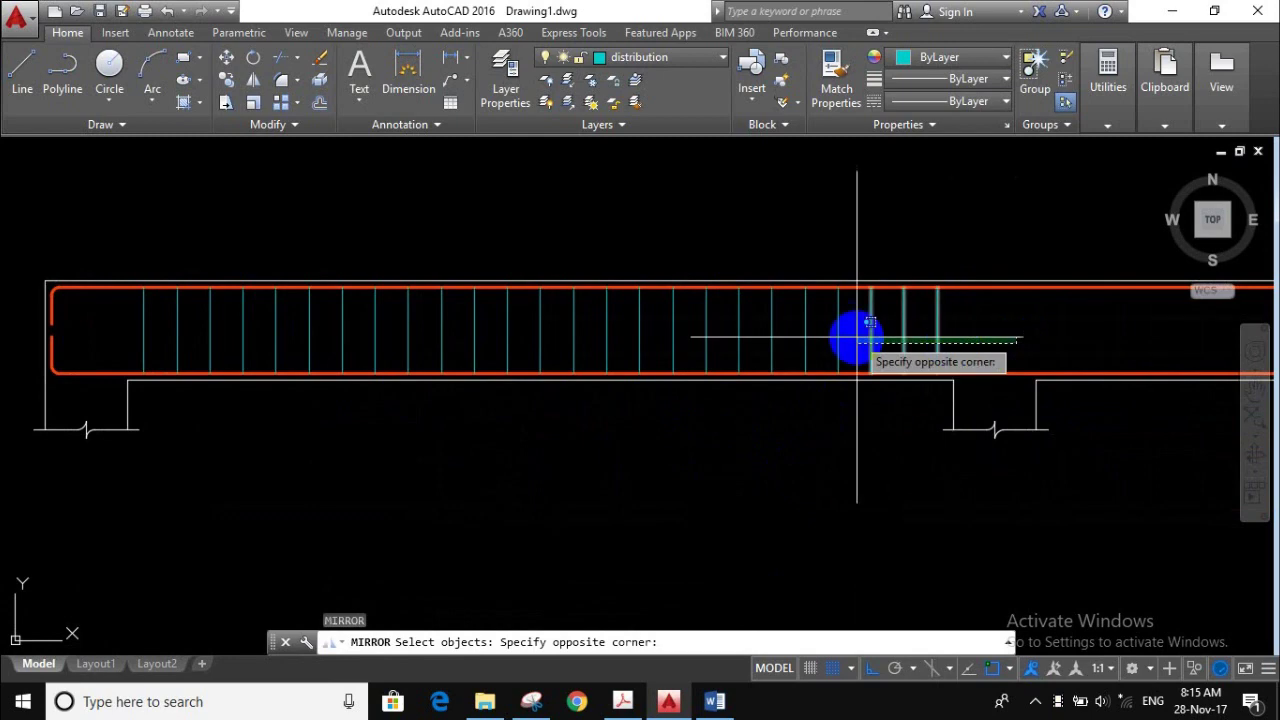
pyautogui.scroll(-4, 857, 334)
pyautogui.scroll(4, 600, 336)
pyautogui.click(543, 337)
pyautogui.scroll(-4, 510, 342)
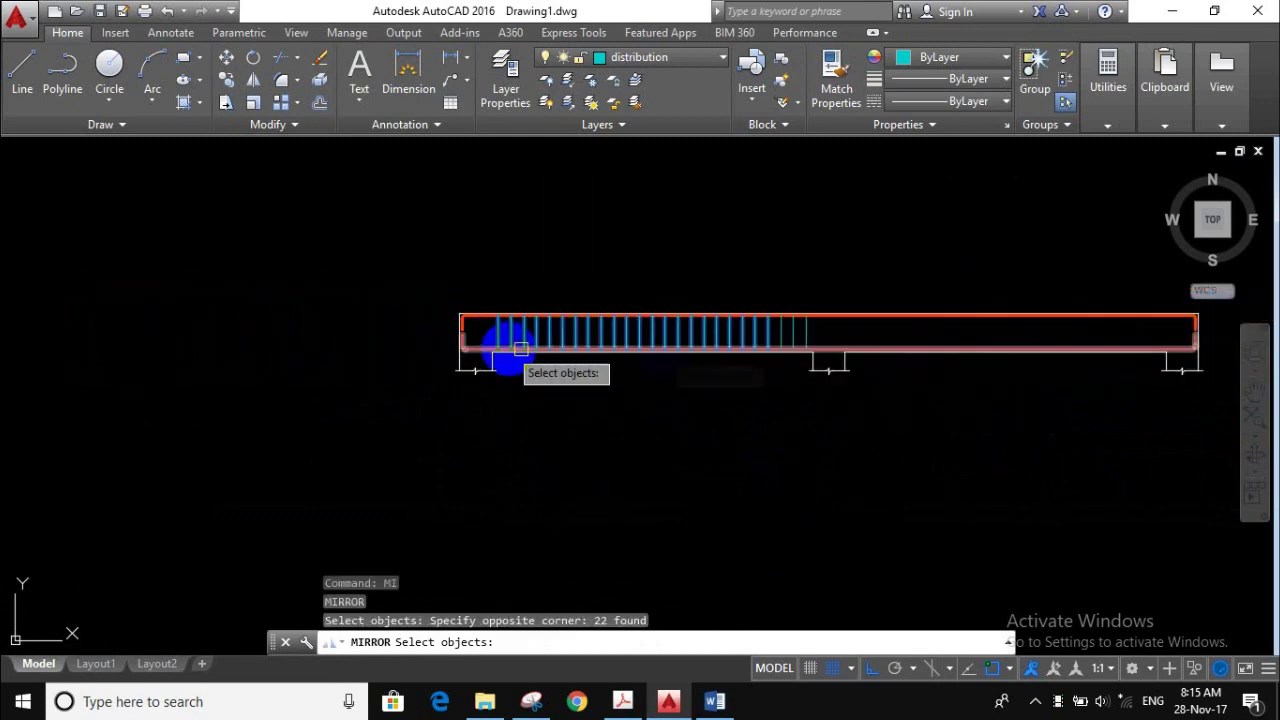
pyautogui.scroll(4, 760, 365)
pyautogui.press('Return')
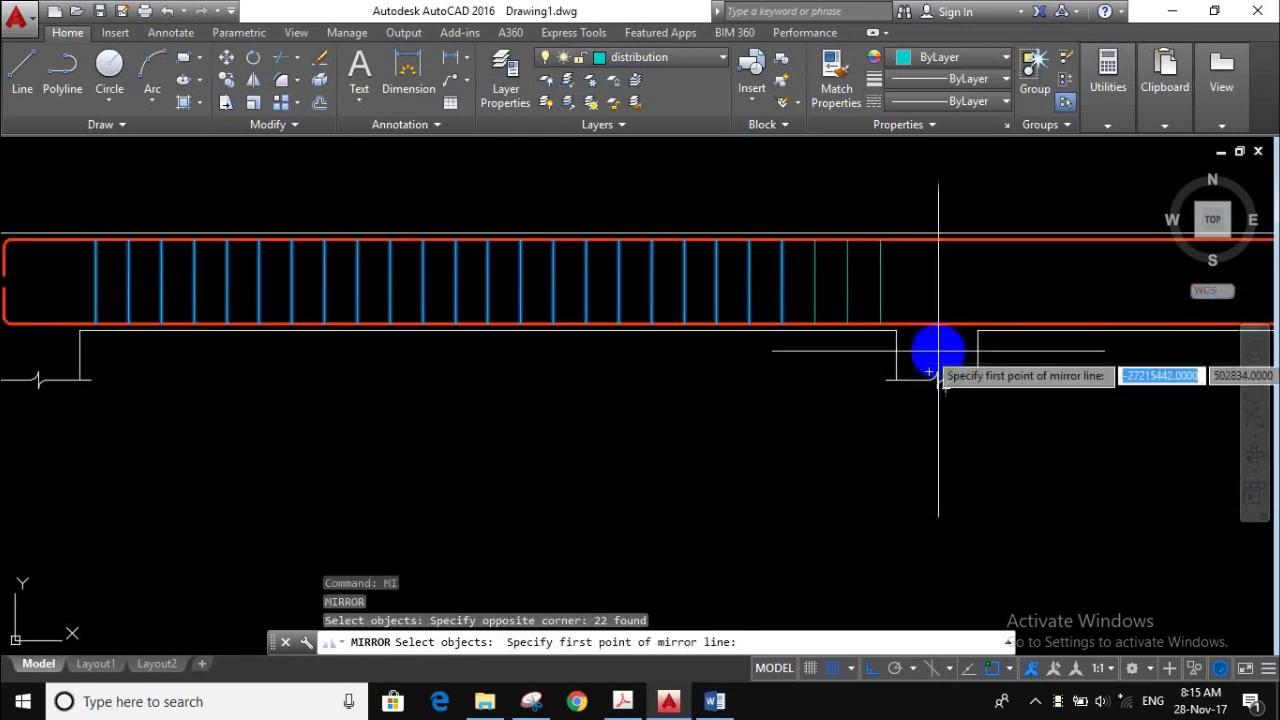
pyautogui.click(937, 233)
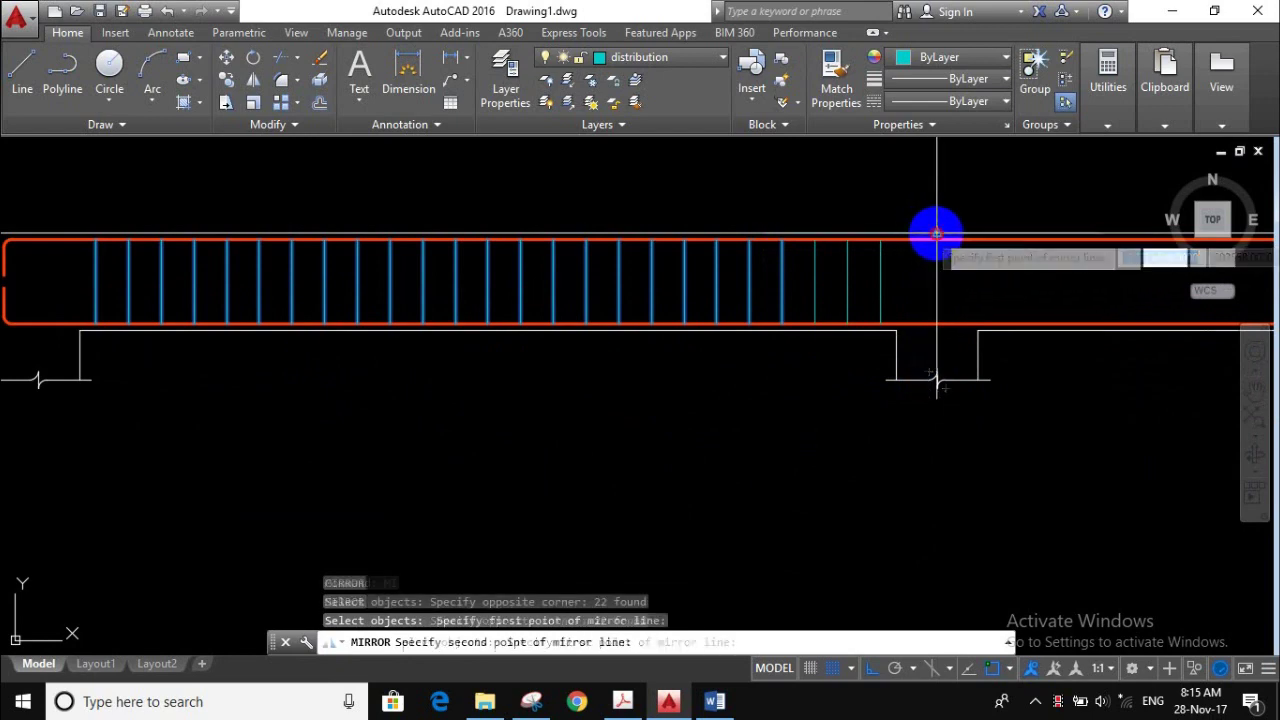
pyautogui.click(937, 163)
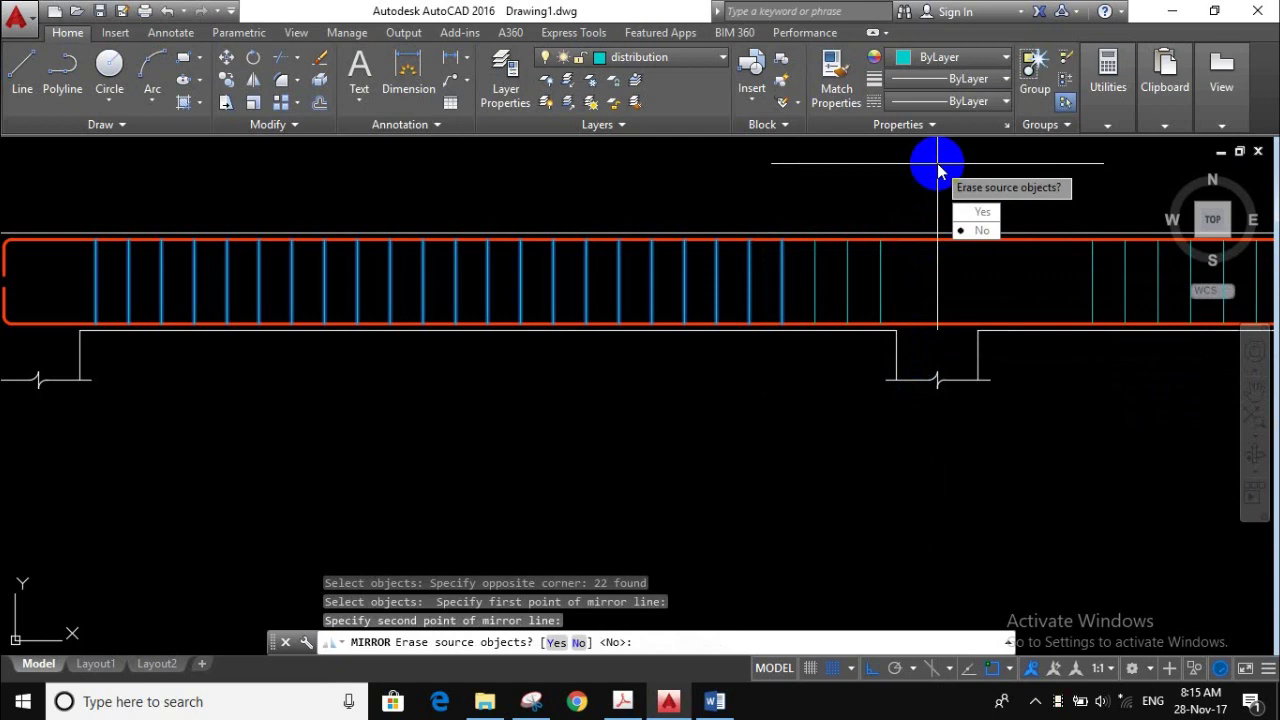
pyautogui.press('Return')
# - Recentre the view on the beam and start another mirror with MI
pyautogui.scroll(-4, 859, 333)
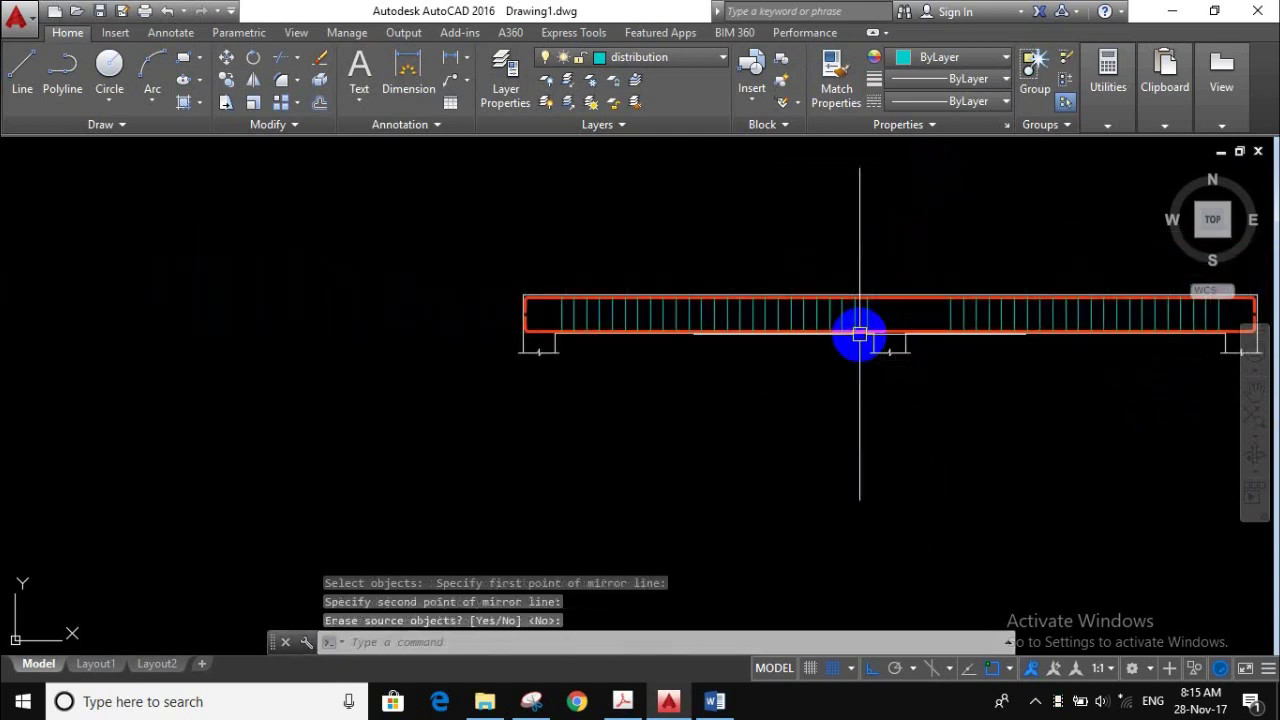
pyautogui.moveTo(859, 333); pyautogui.dragTo(811, 333, button='middle')
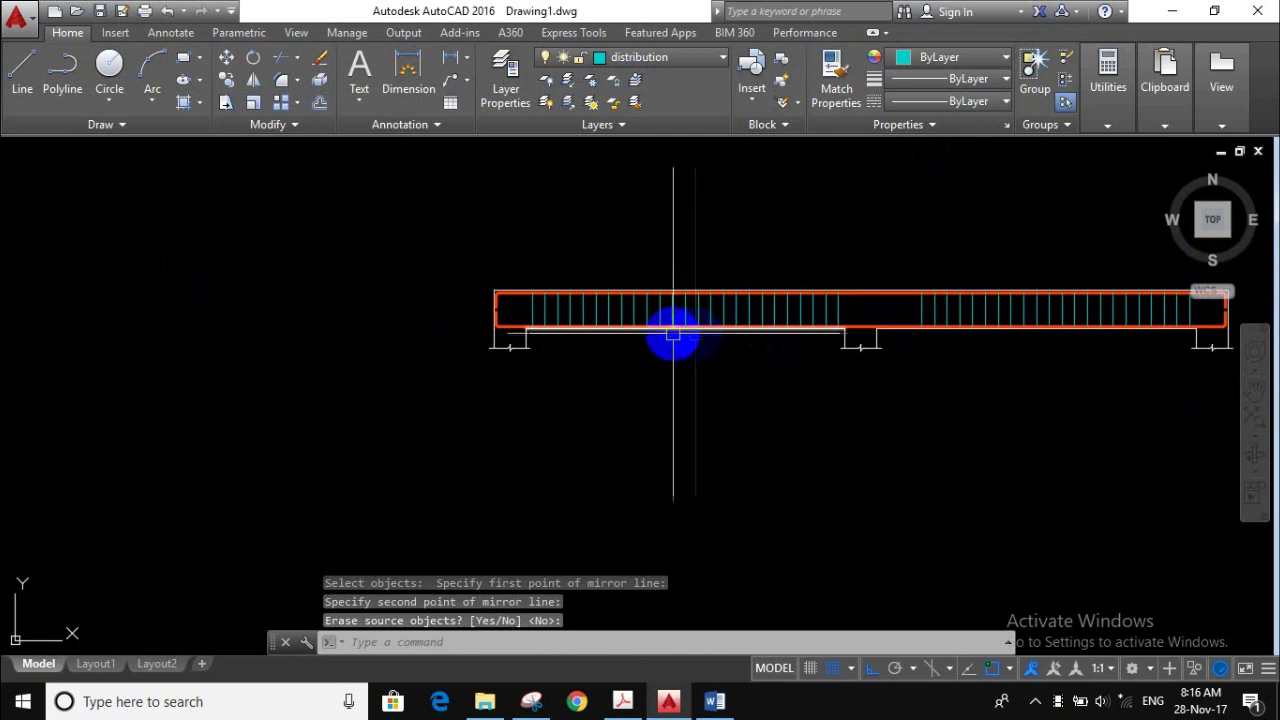
pyautogui.scroll(2, 852, 312)
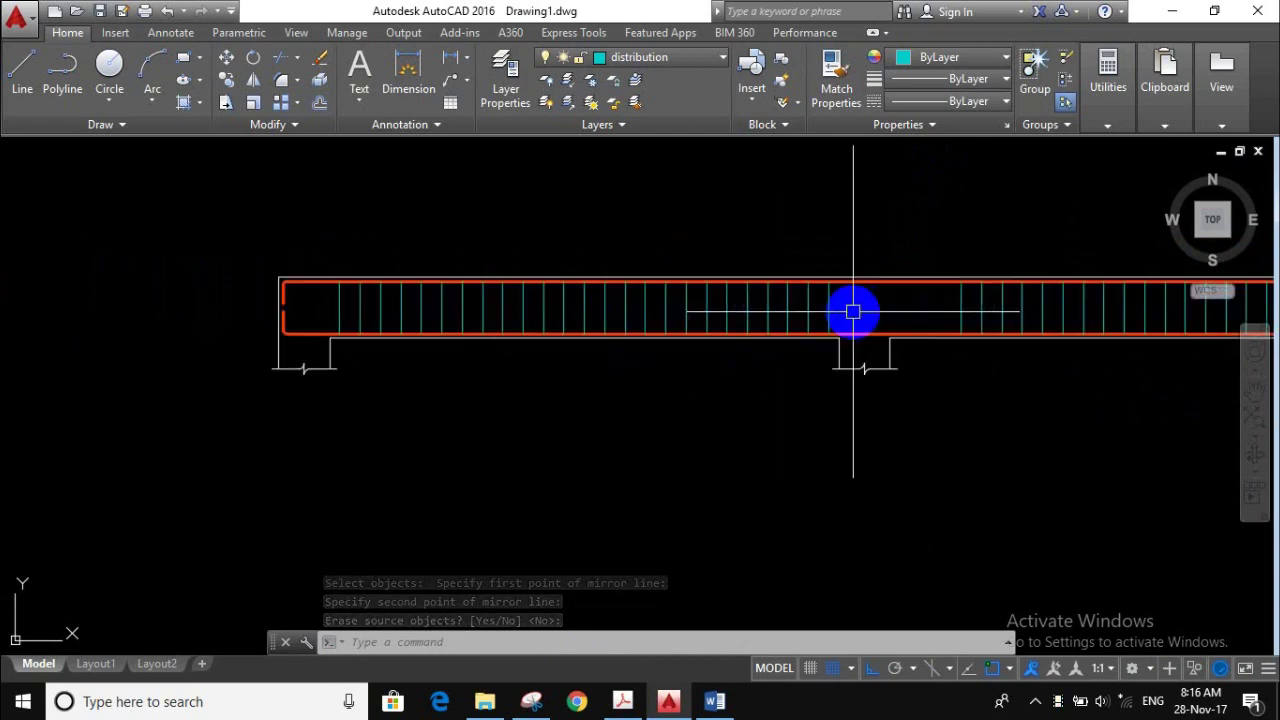
pyautogui.write('MI')
pyautogui.press('Return')
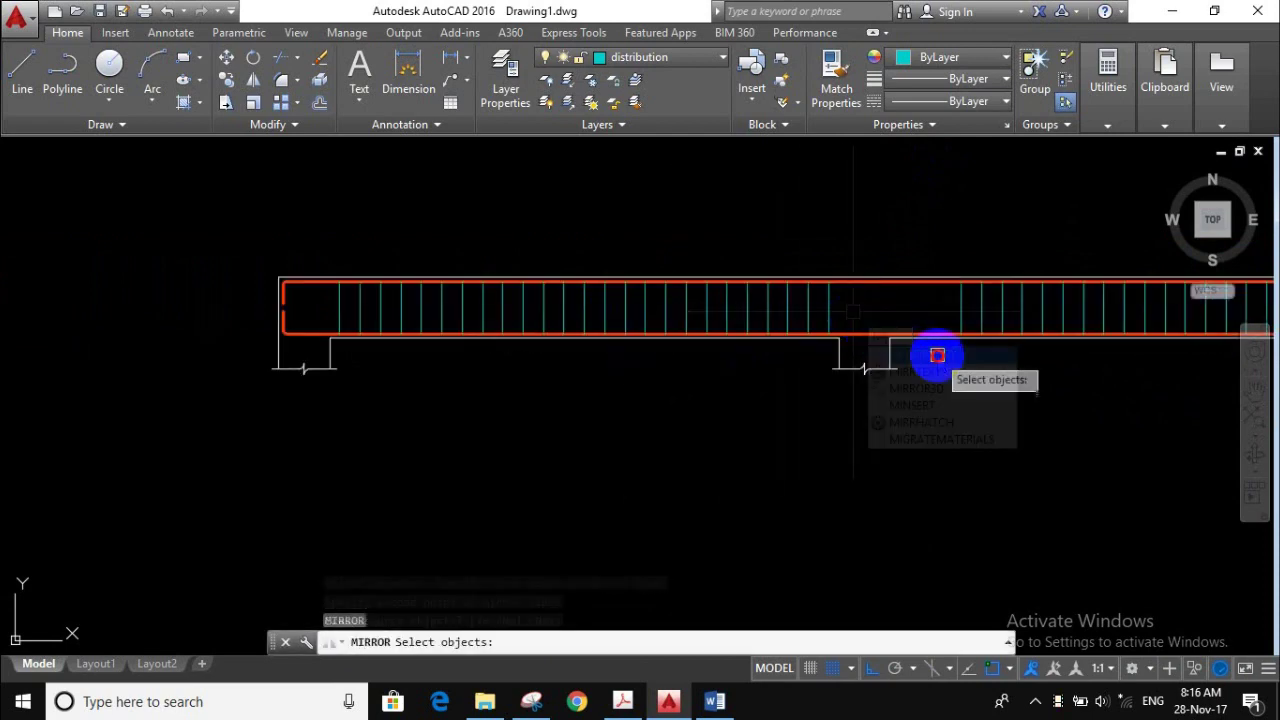
# - Mirror the five stirrups beside the middle support across a vertical line there, keeping the originals
pyautogui.scroll(3, 900, 317)
pyautogui.click(836, 312)
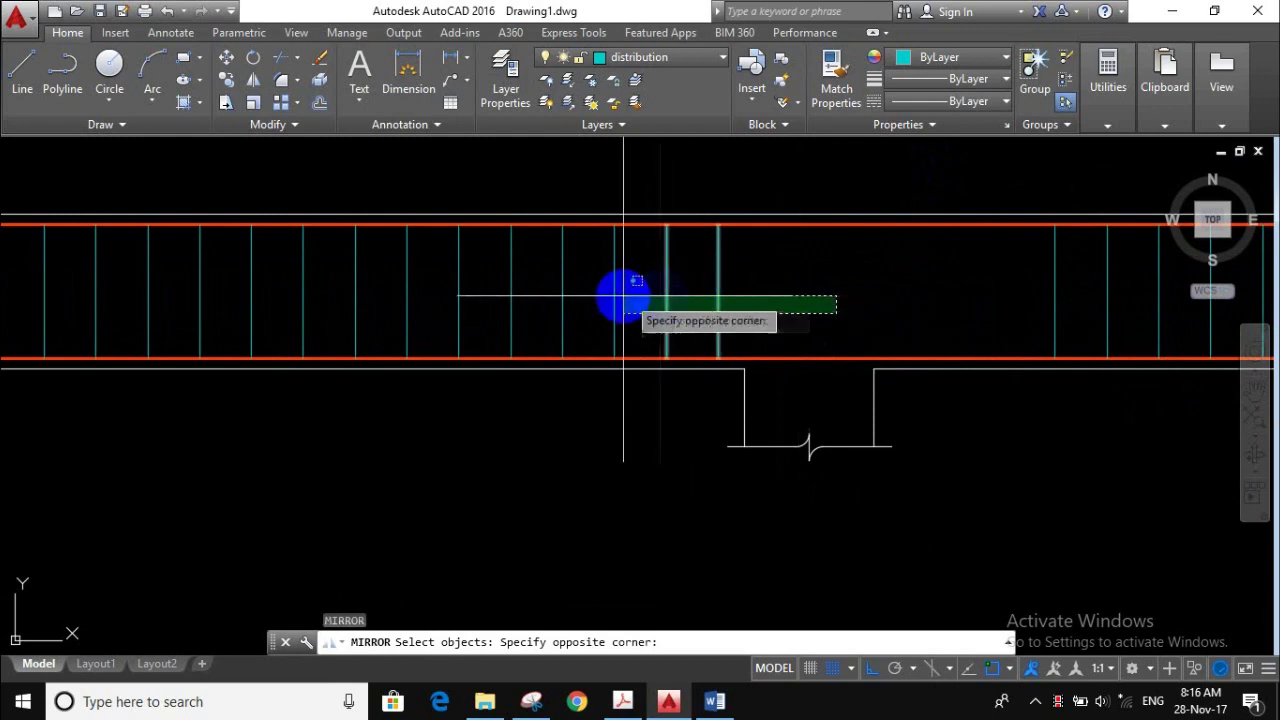
pyautogui.click(510, 300)
pyautogui.scroll(-3, 514, 309)
pyautogui.press('Return')
pyautogui.scroll(2, 640, 280)
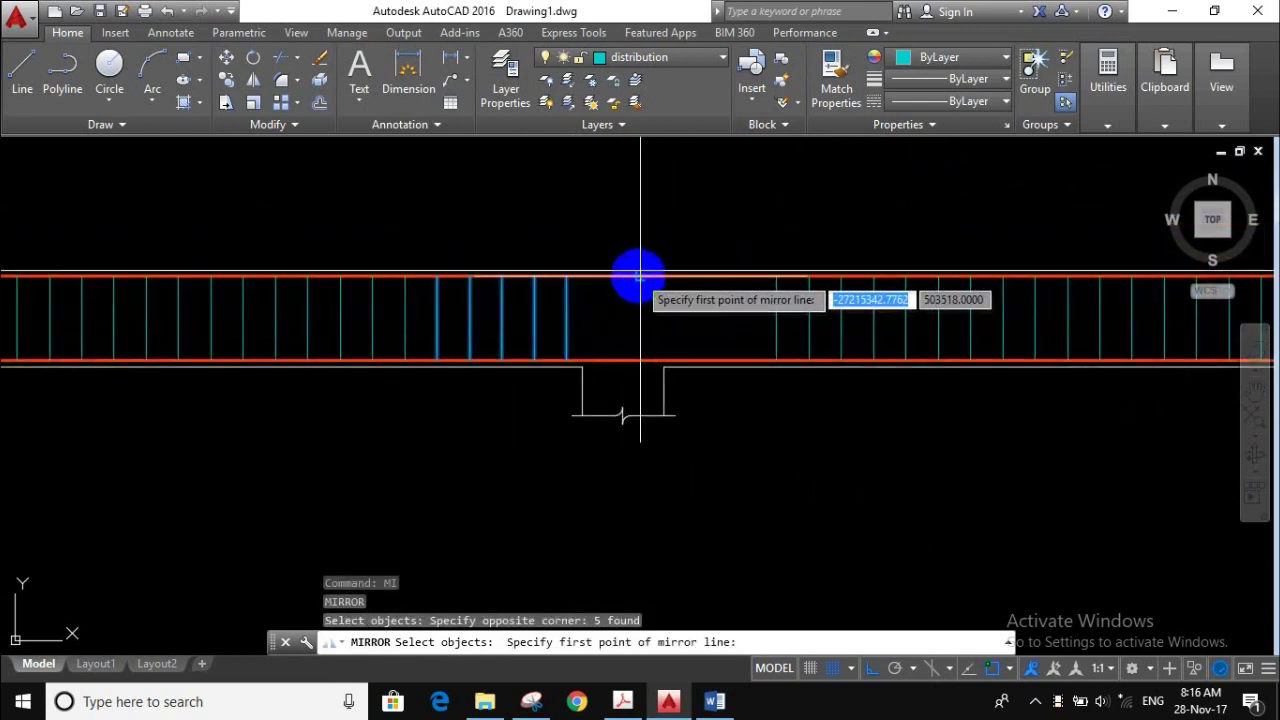
pyautogui.click(626, 255)
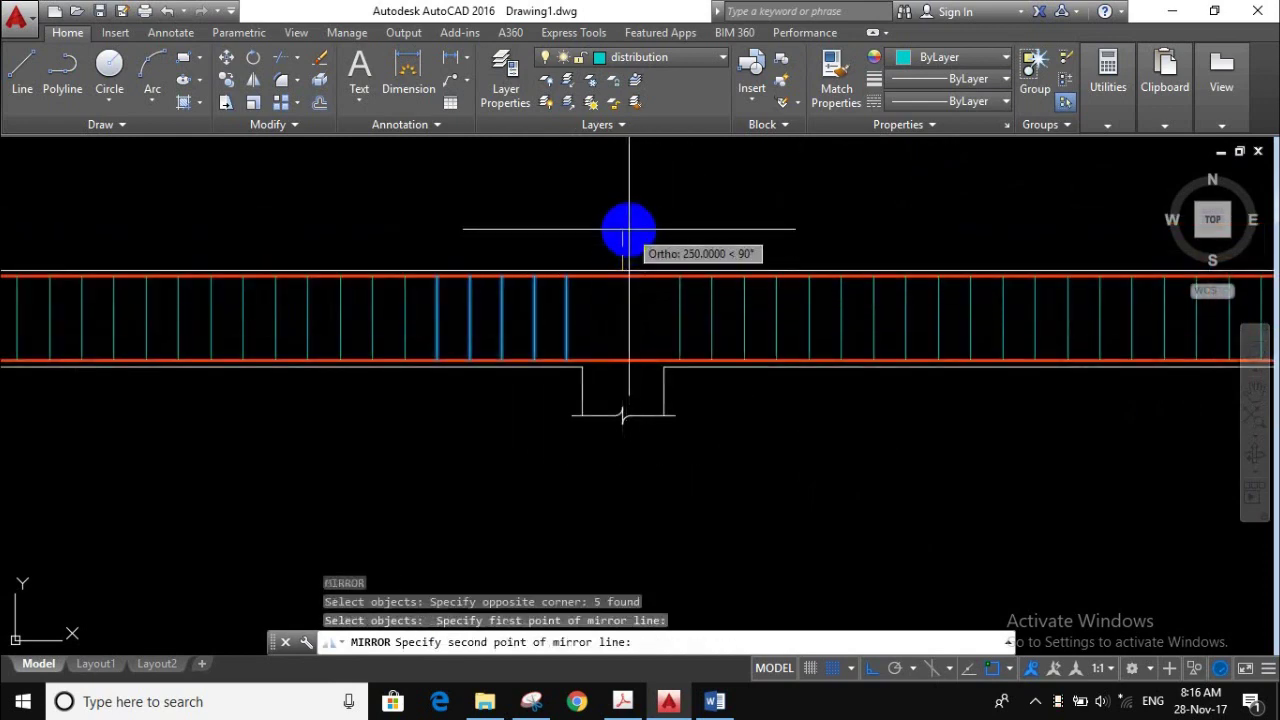
pyautogui.click(626, 226)
pyautogui.press('Return')
# - Pan and zoom to check the stirrups now filling both spans
pyautogui.scroll(-3, 651, 314)
pyautogui.moveTo(700, 387); pyautogui.dragTo(738, 380, button='middle')
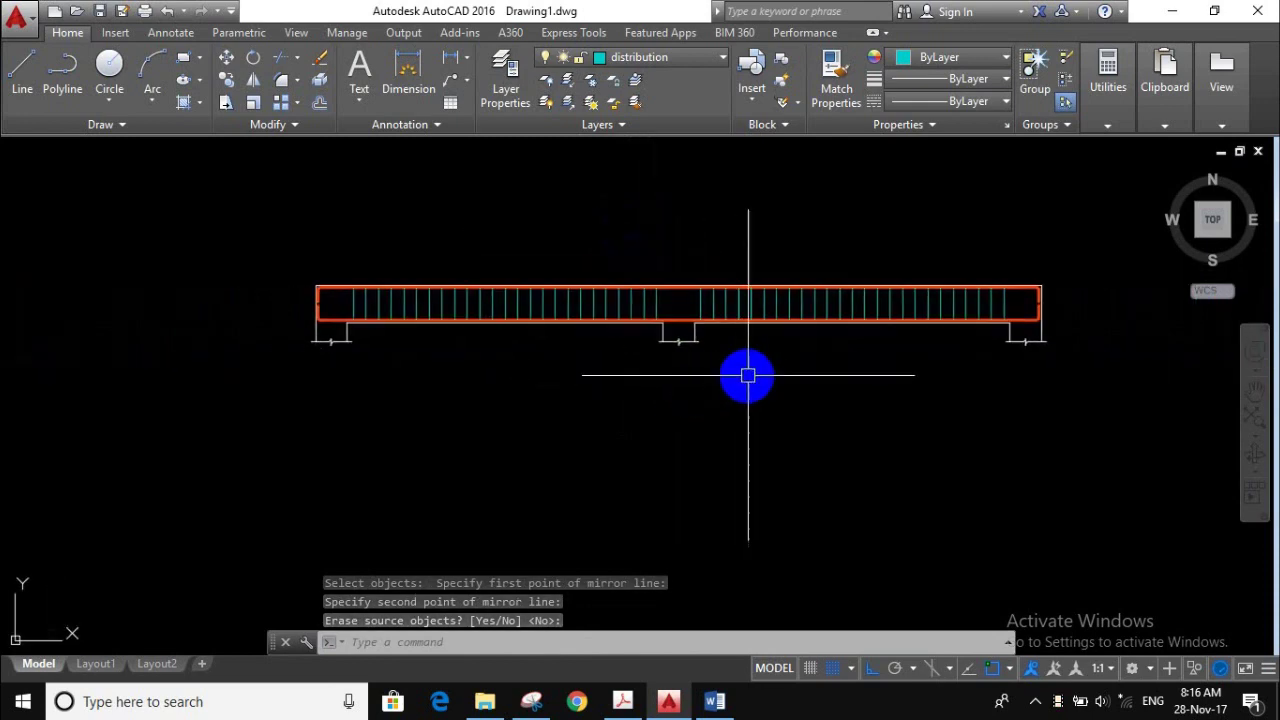
pyautogui.moveTo(748, 375); pyautogui.dragTo(732, 400, button='middle')
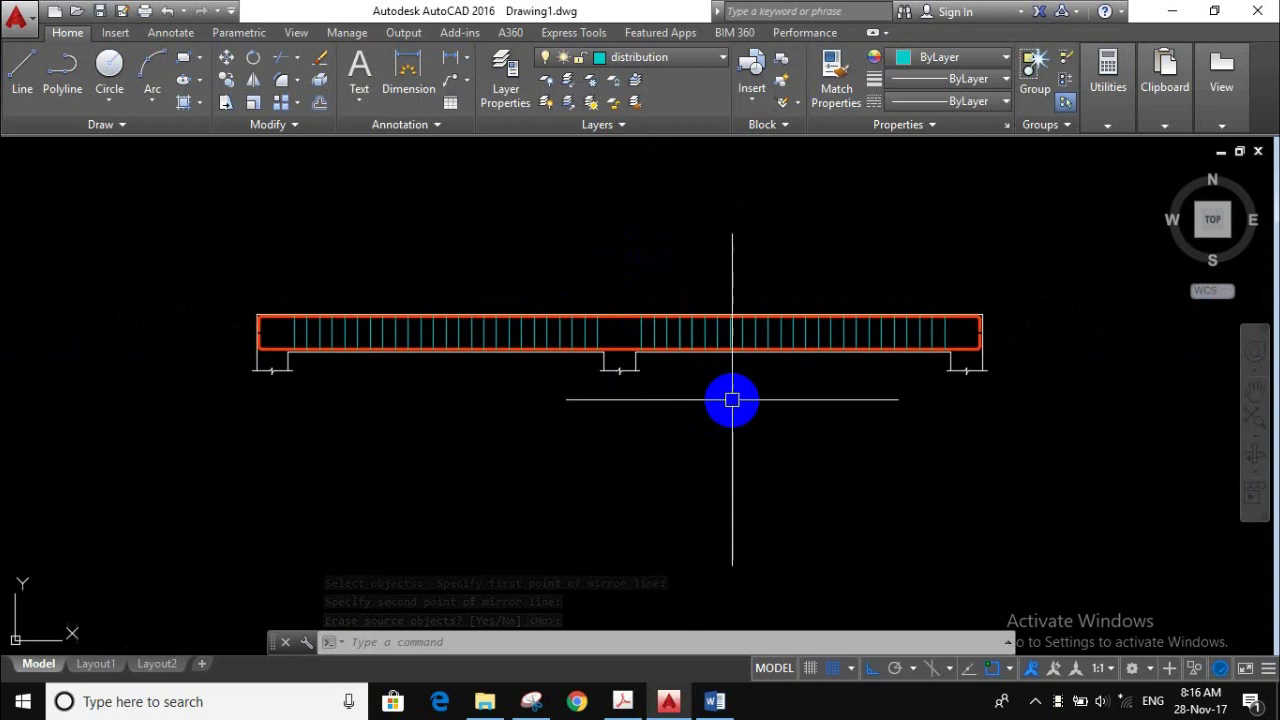
pyautogui.scroll(2, 443, 294)
pyautogui.moveTo(656, 279)
pyautogui.mouseDown(button='middle')
pyautogui.moveTo(402, 271)
pyautogui.moveTo(517, 271)
pyautogui.moveTo(476, 268)
pyautogui.mouseUp(button='middle')
pyautogui.scroll(-2, 402, 271)
pyautogui.scroll(-1, 517, 271)
pyautogui.scroll(2, 451, 287)
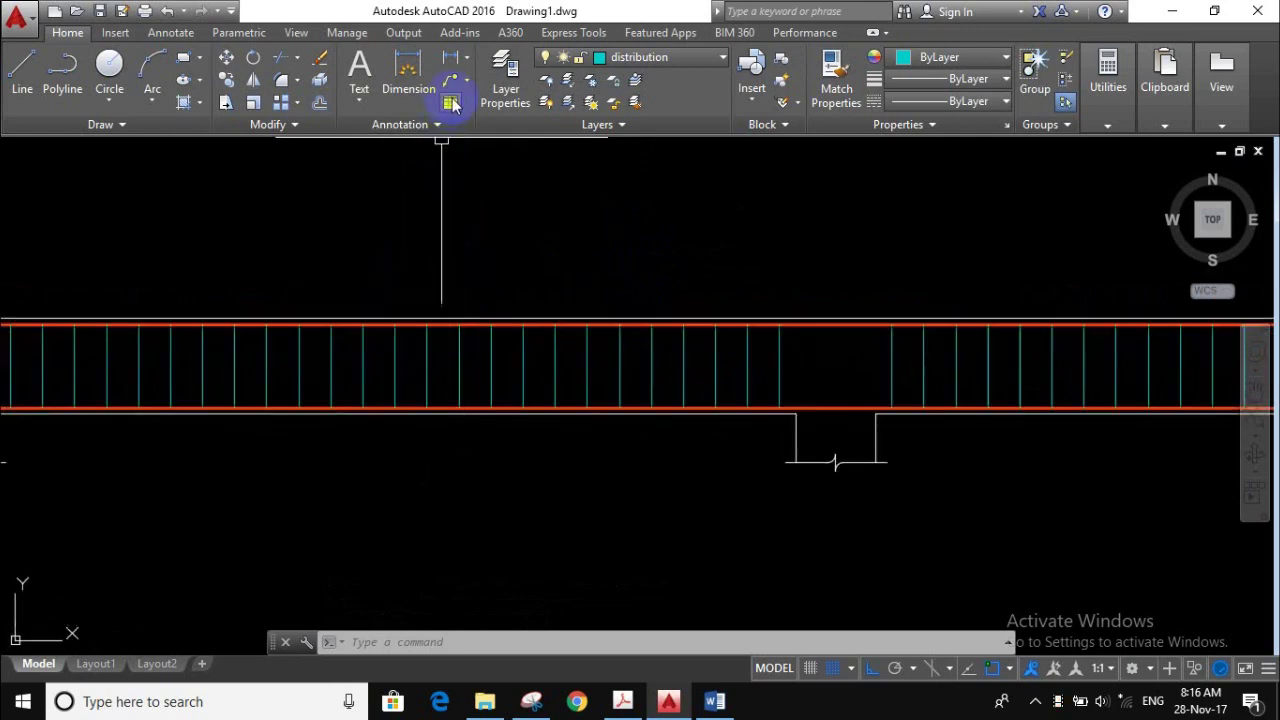
# - Draw a multileader from the top bar to a landing above the beam, leaving its text empty
pyautogui.click(451, 86)
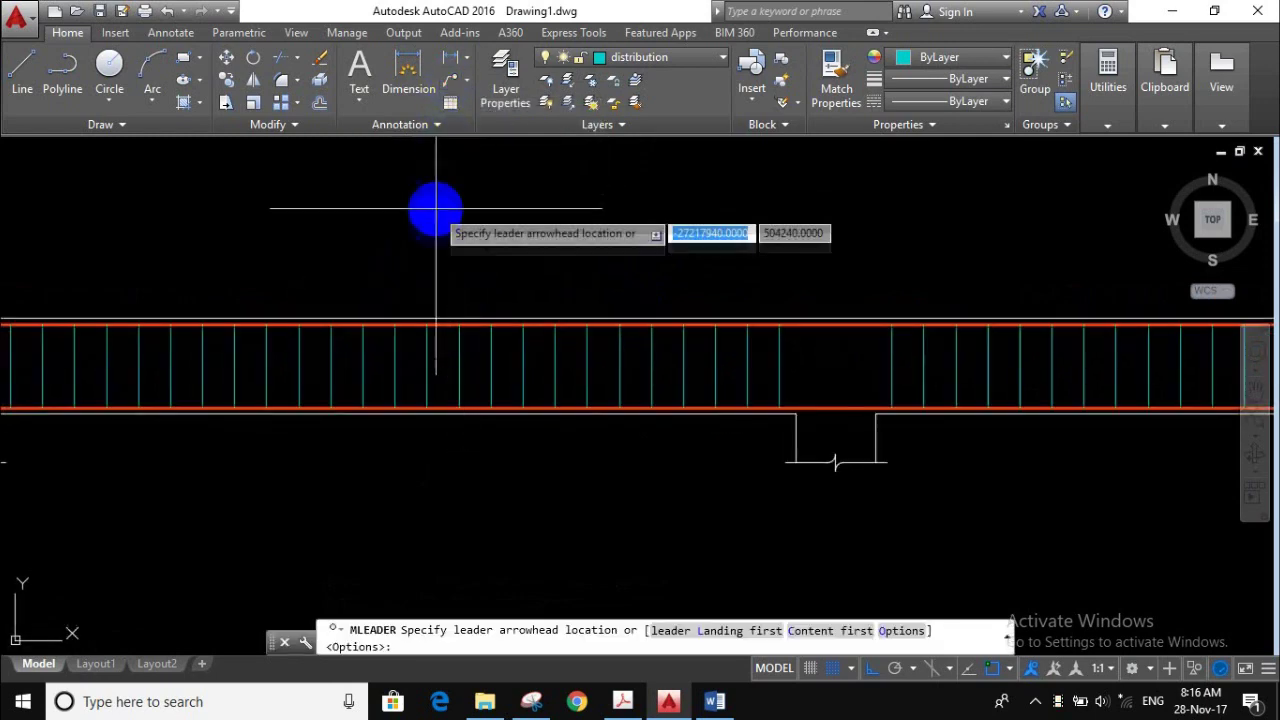
pyautogui.scroll(4, 430, 262)
pyautogui.click(440, 468)
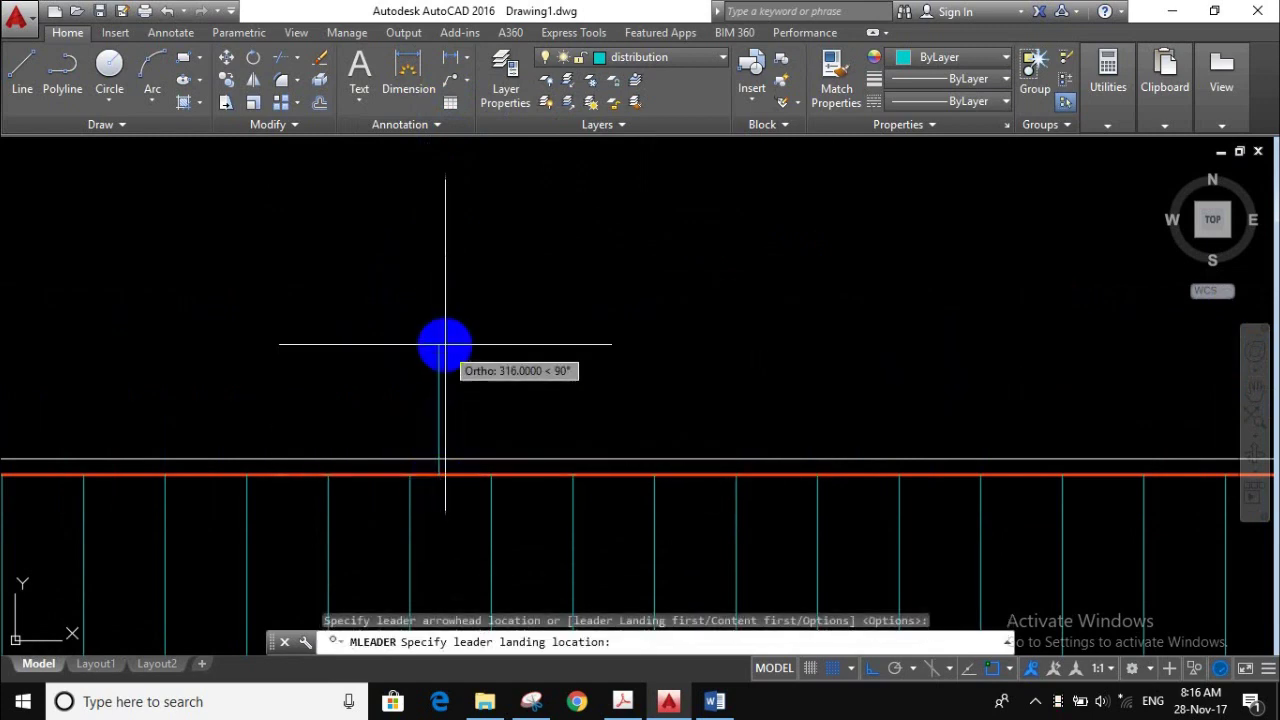
pyautogui.click(445, 379)
pyautogui.click(519, 382)
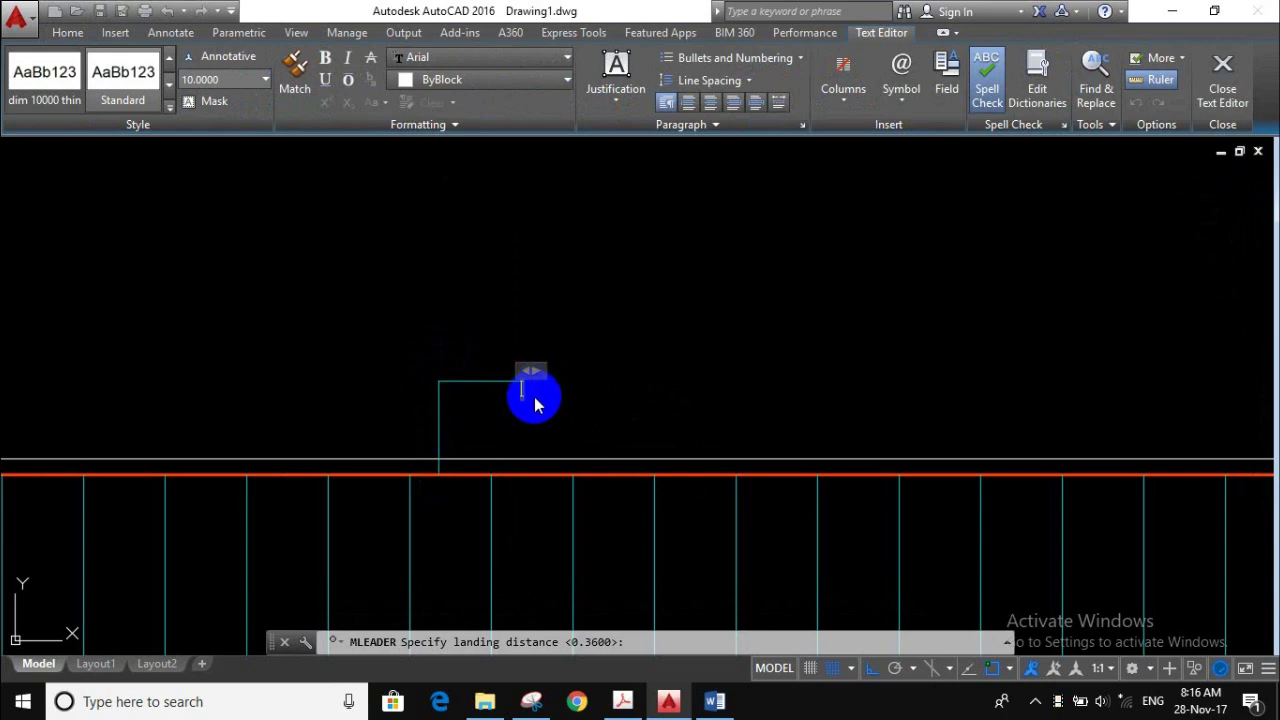
pyautogui.click(533, 398)
# - Erase the empty leader and open the layer list
pyautogui.click(411, 354)
pyautogui.click(411, 354)
pyautogui.scroll(-2, 470, 345)
pyautogui.scroll(-2, 540, 320)
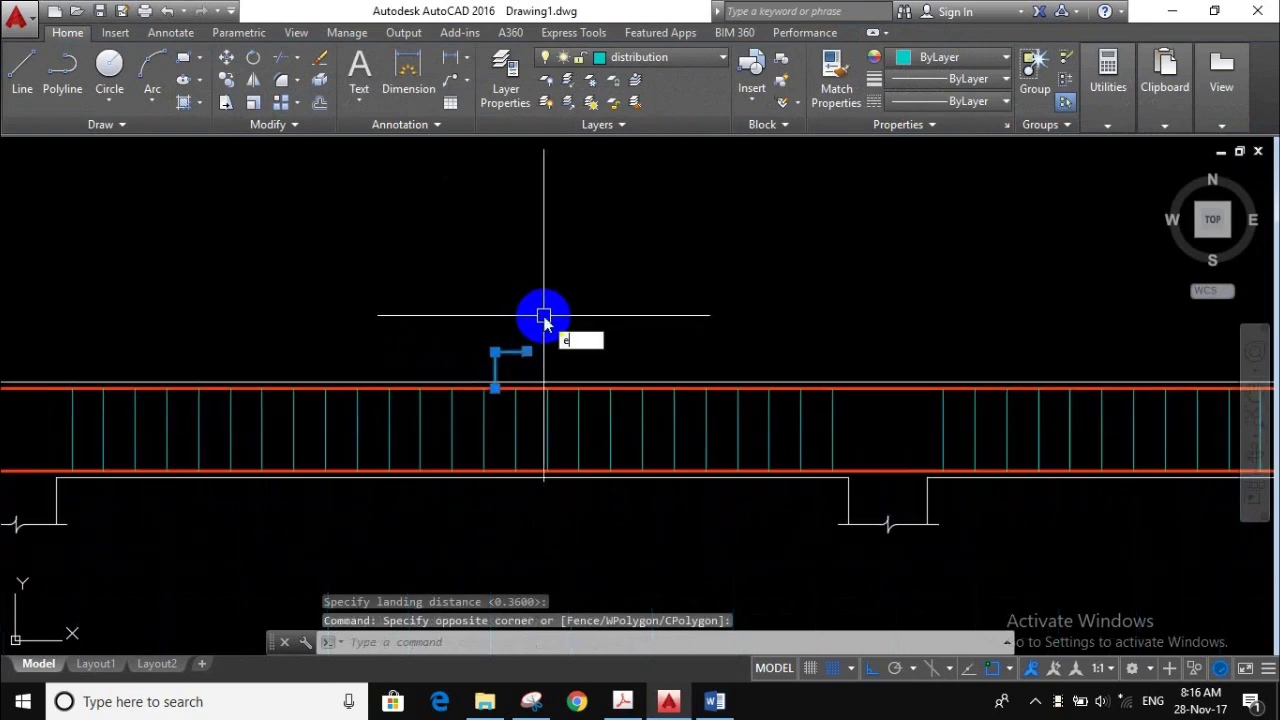
pyautogui.press('Return')
pyautogui.moveTo(628, 350); pyautogui.dragTo(636, 280, button='middle')
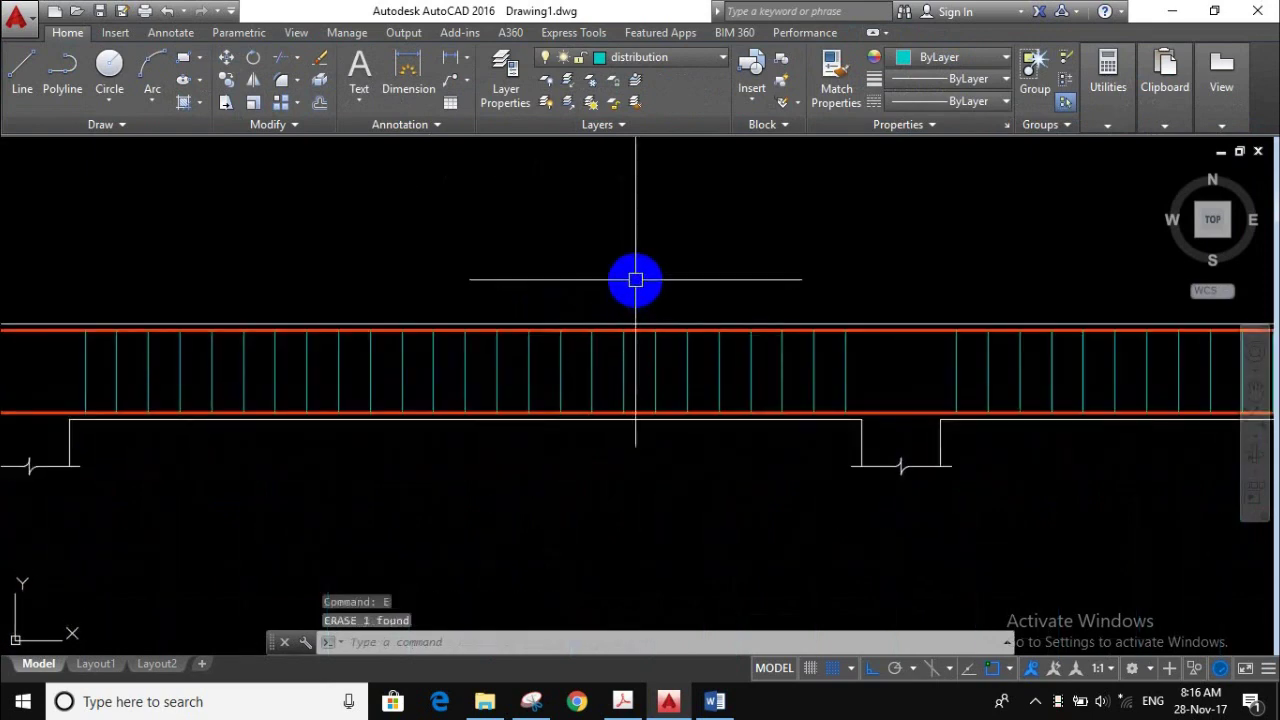
pyautogui.scroll(-2, 640, 260)
pyautogui.click(672, 61)
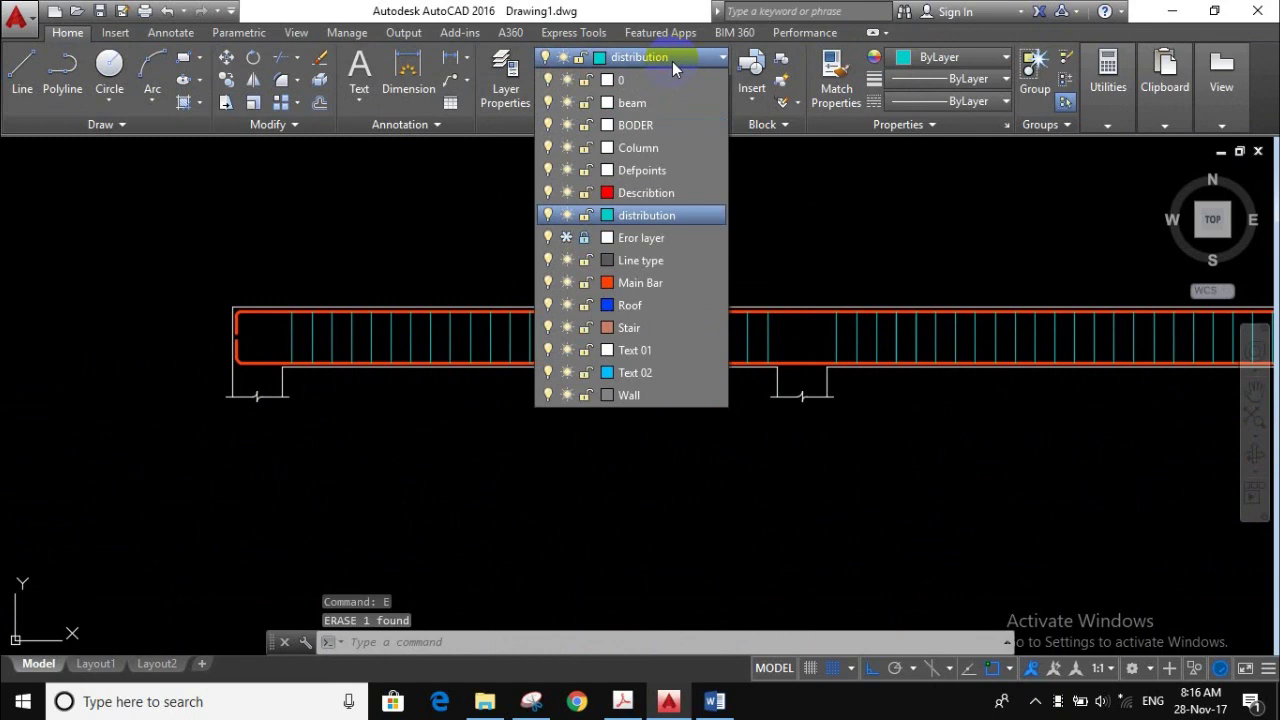
# - On the red Description layer, add a leader to the top bar labelled 2 DB32
pyautogui.click(655, 191)
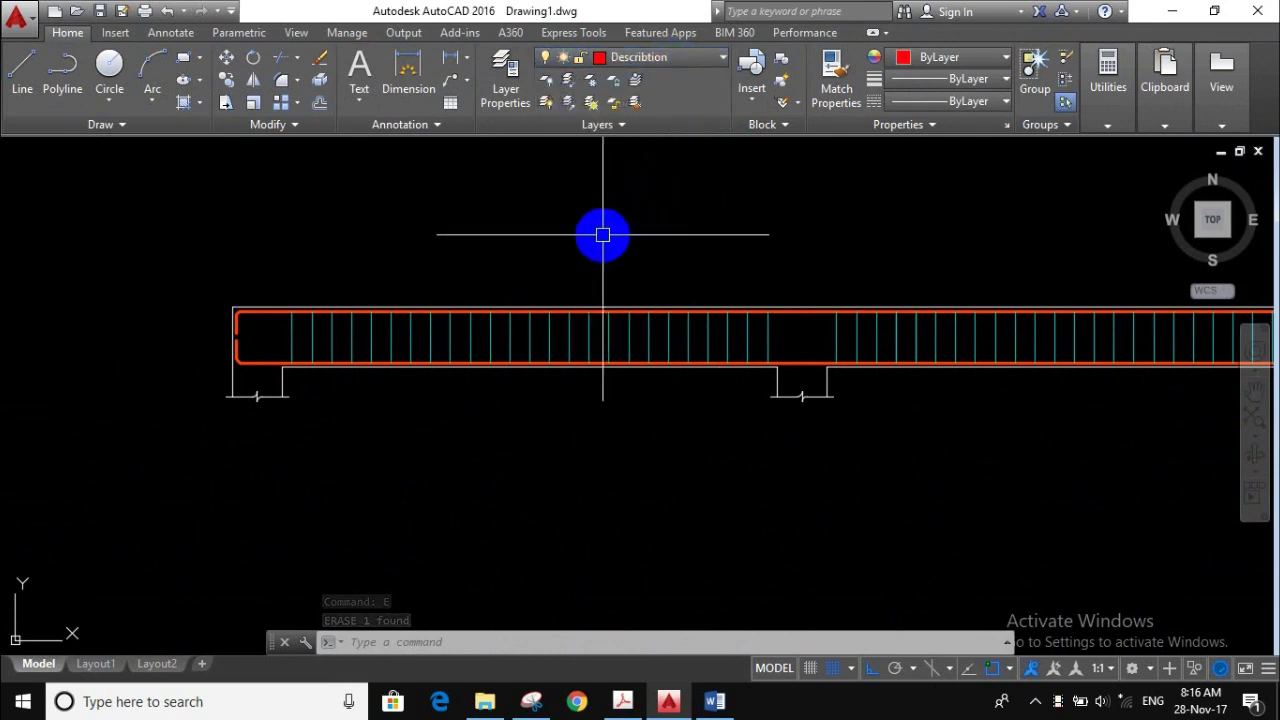
pyautogui.moveTo(603, 237); pyautogui.dragTo(567, 229, button='middle')
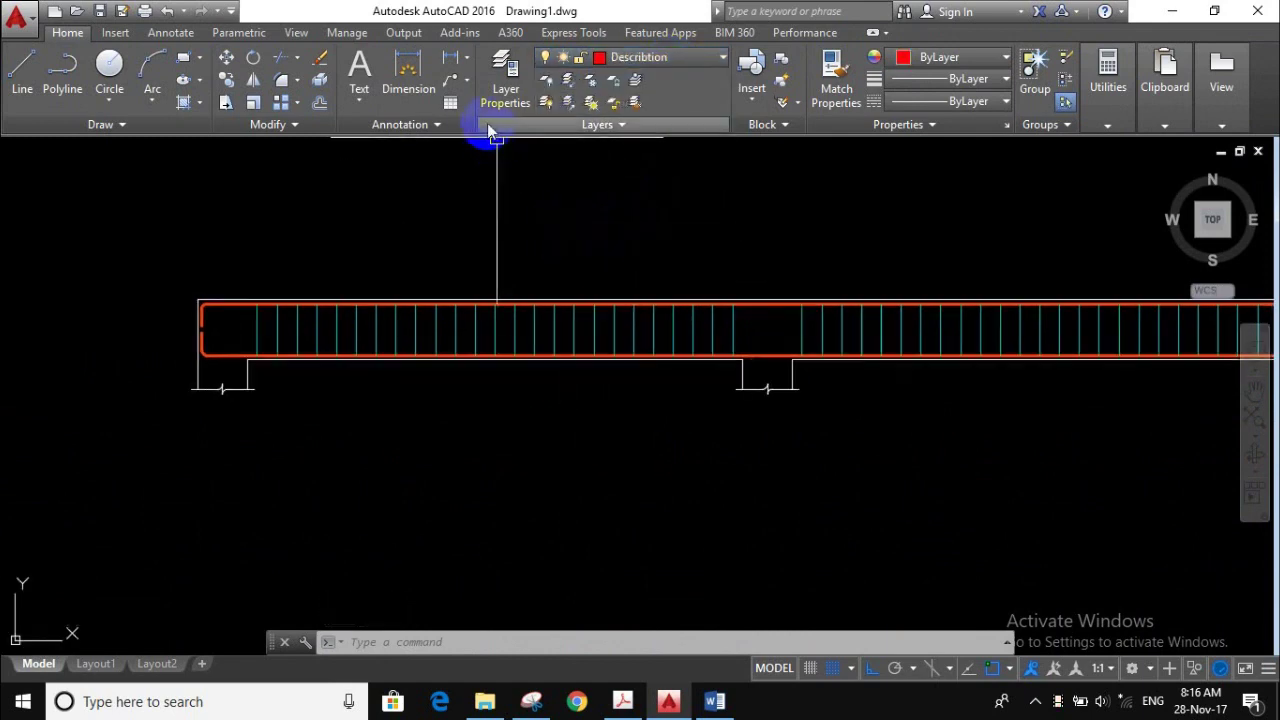
pyautogui.click(450, 88)
pyautogui.scroll(3, 530, 260)
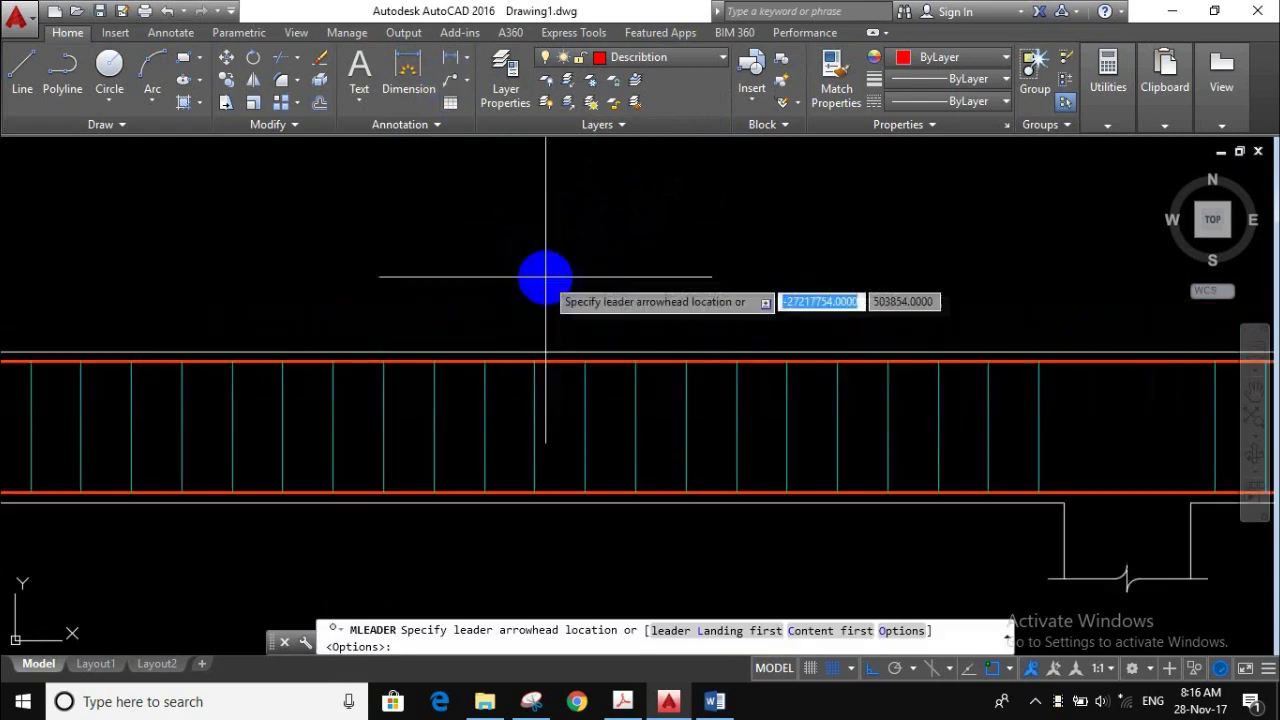
pyautogui.moveTo(623, 309); pyautogui.dragTo(534, 272, button='middle')
pyautogui.scroll(-2, 546, 265)
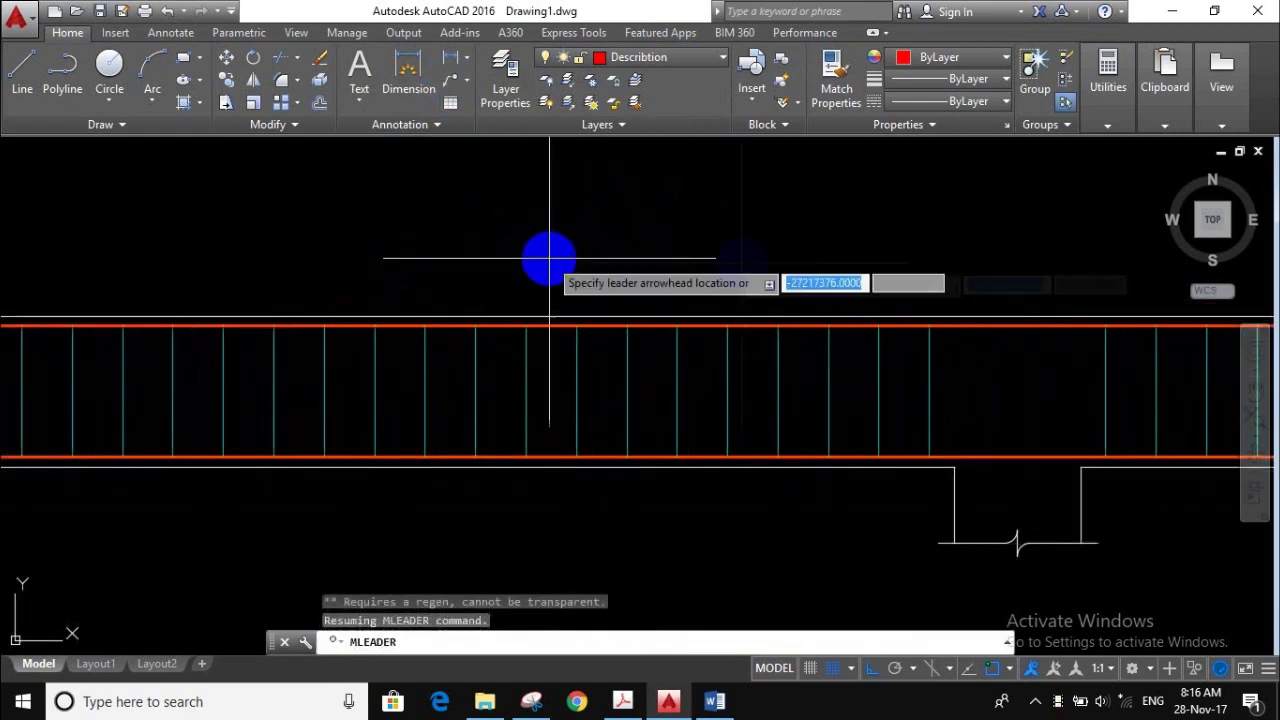
pyautogui.scroll(2, 740, 297)
pyautogui.click(696, 321)
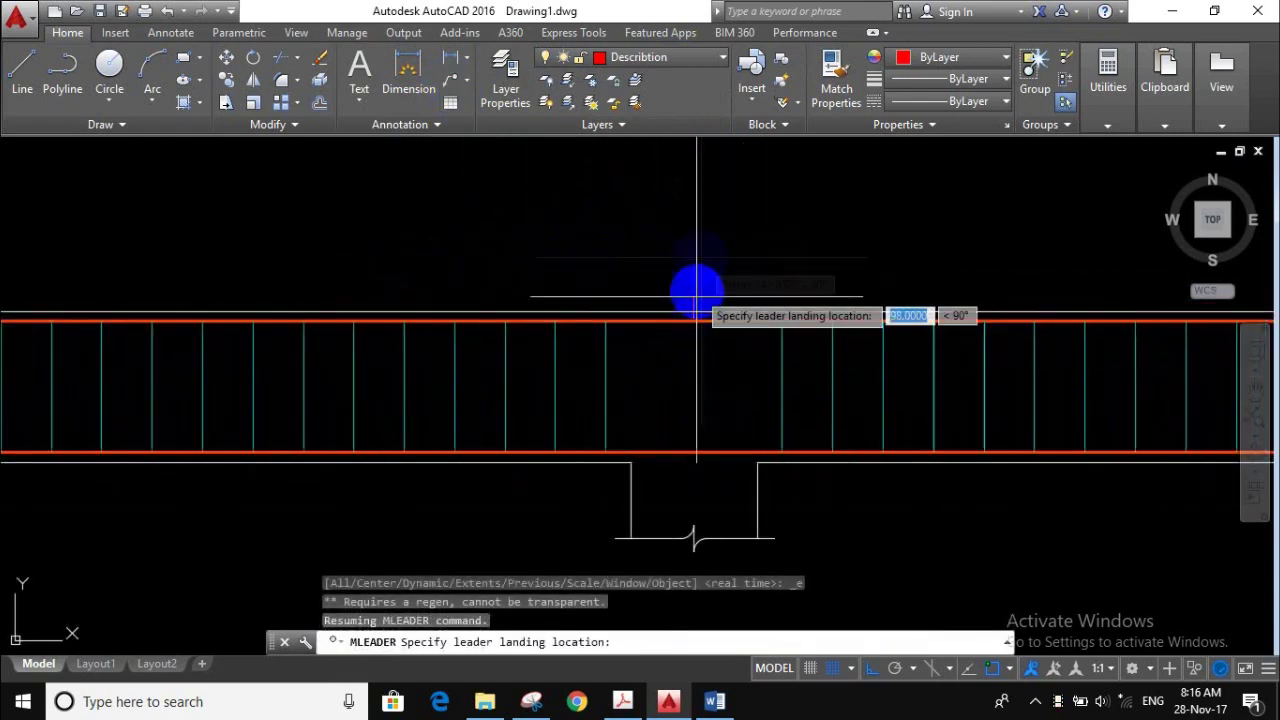
pyautogui.click(694, 240)
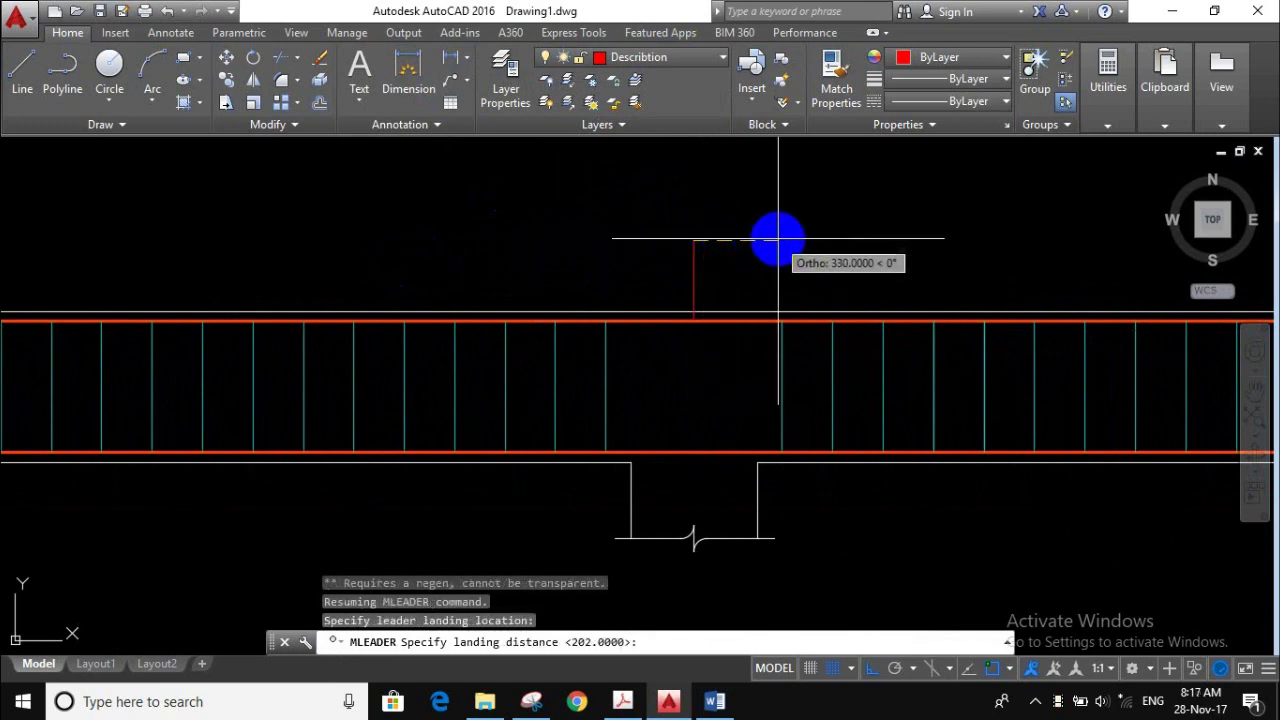
pyautogui.click(776, 240)
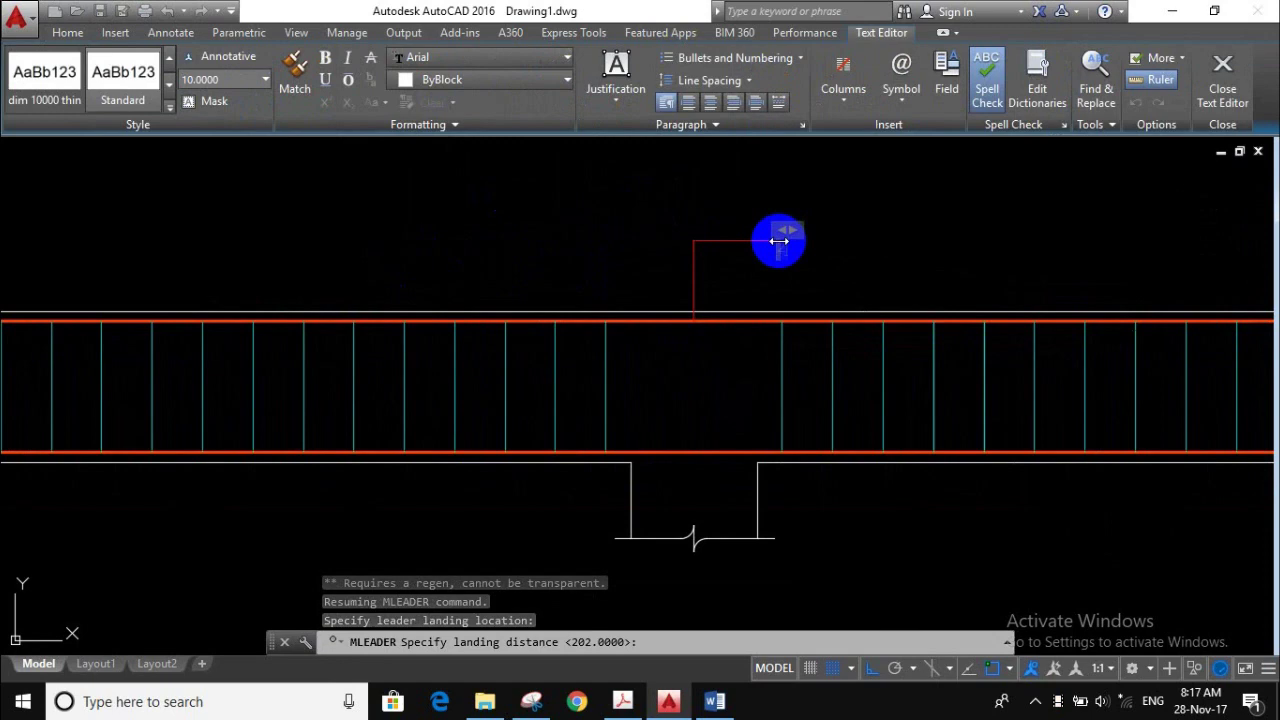
pyautogui.write('2 DB32')
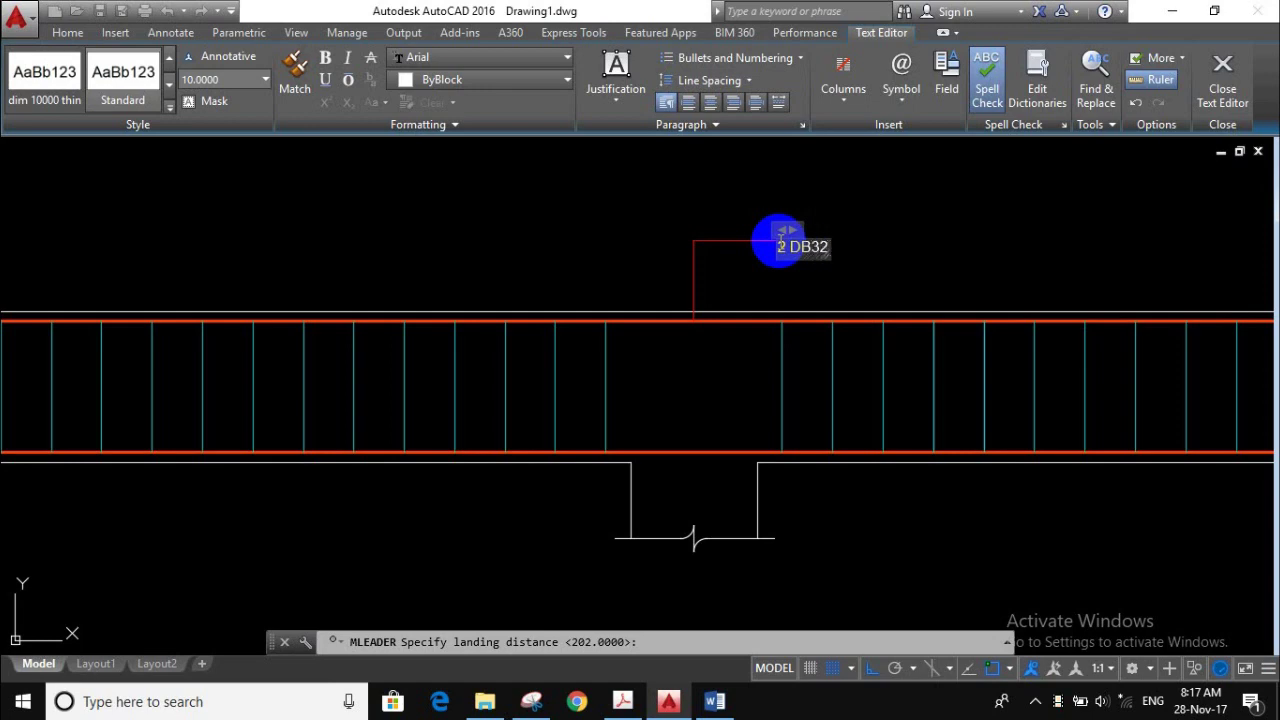
pyautogui.click(874, 229)
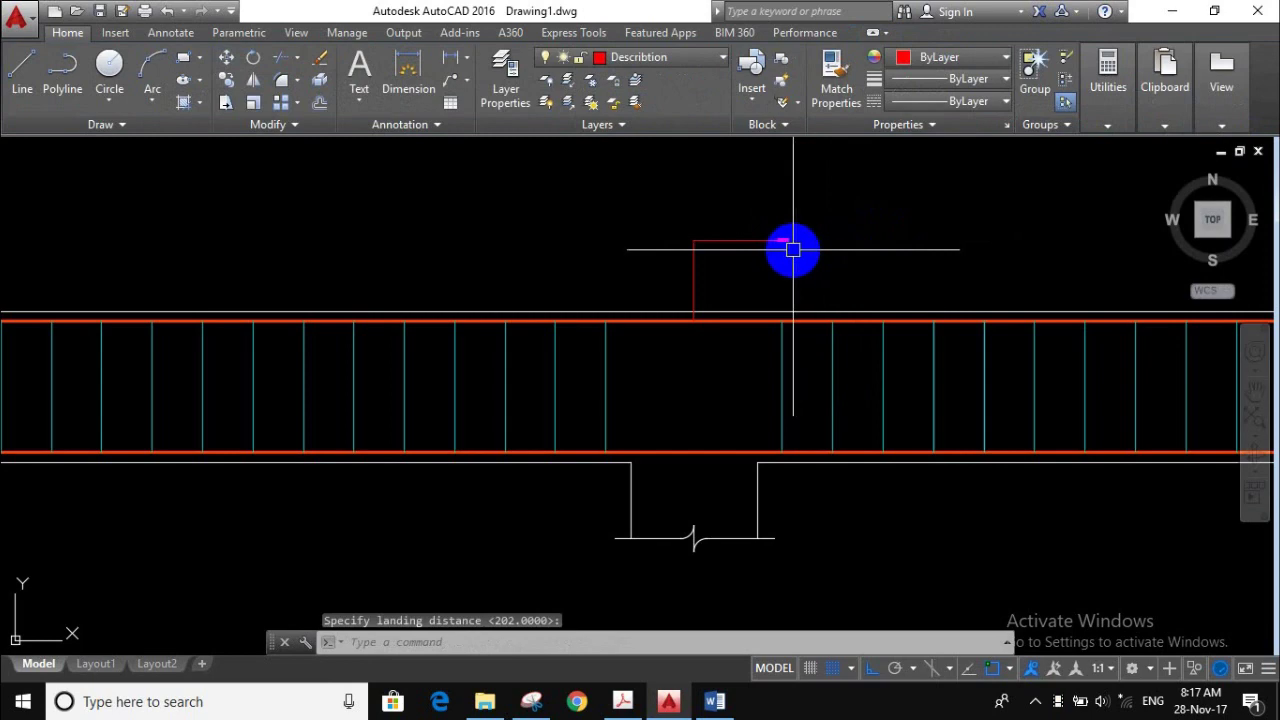
# - Recentre the view on the new label and expand the annotation style settings
pyautogui.scroll(5, 793, 250)
pyautogui.scroll(-4, 793, 250)
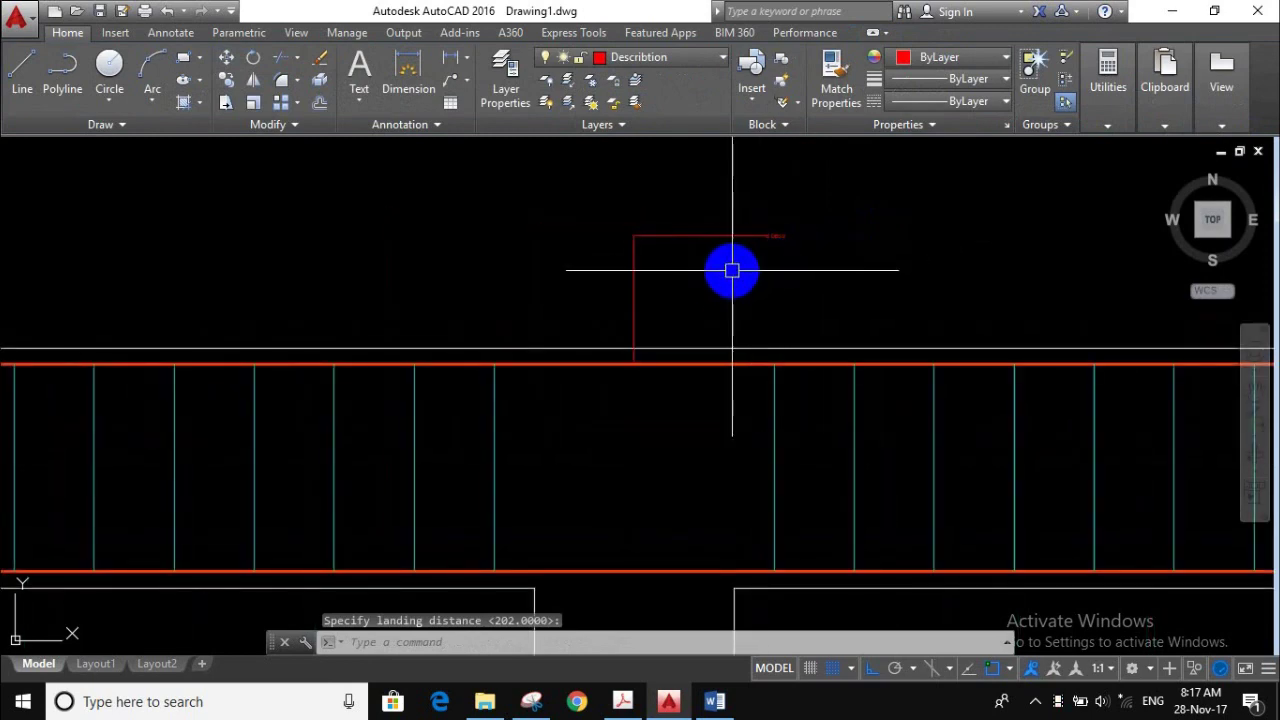
pyautogui.moveTo(731, 269); pyautogui.dragTo(686, 286, button='middle')
pyautogui.click(440, 125)
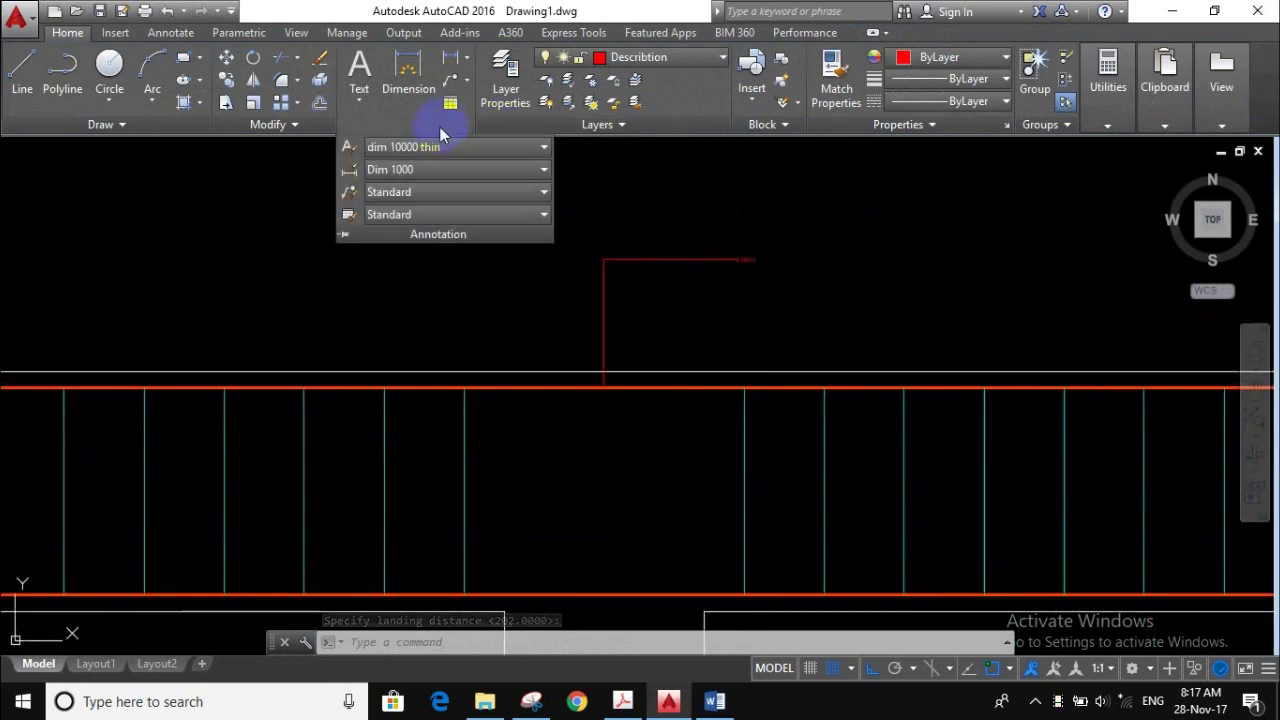
# - Change the Standard multileader style's text height to 80 and close the style manager
pyautogui.click(355, 200)
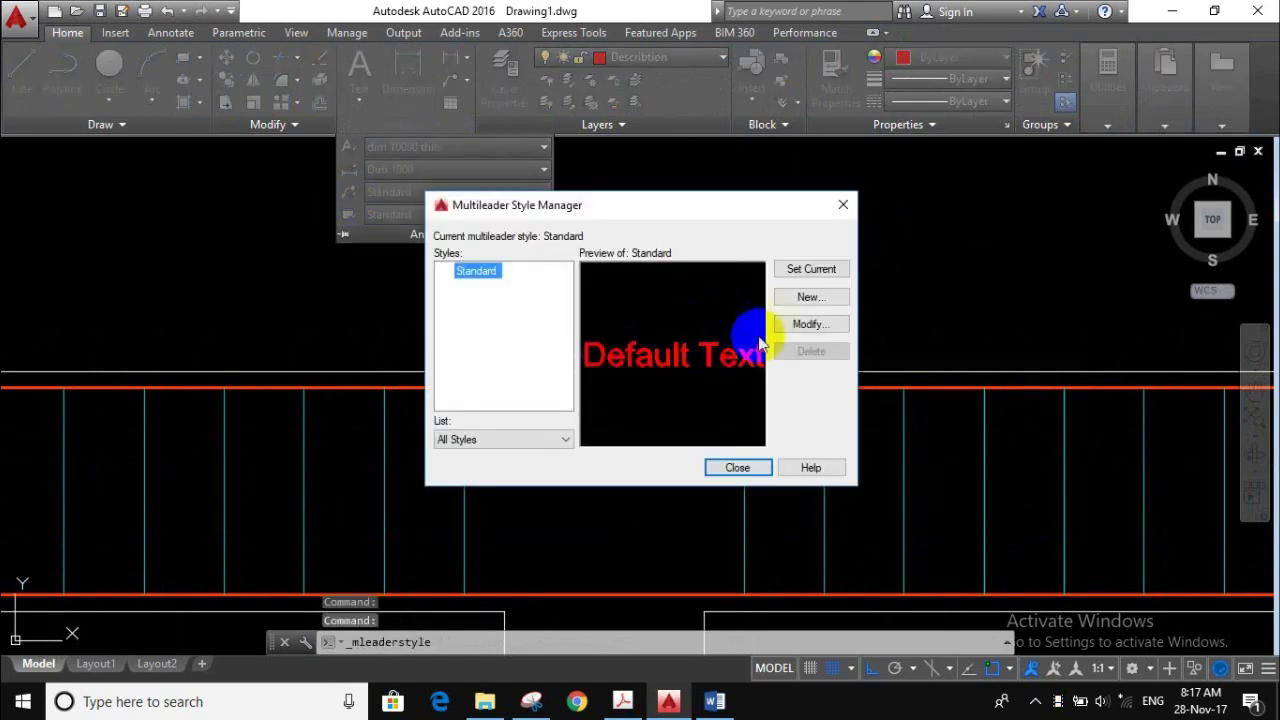
pyautogui.click(805, 325)
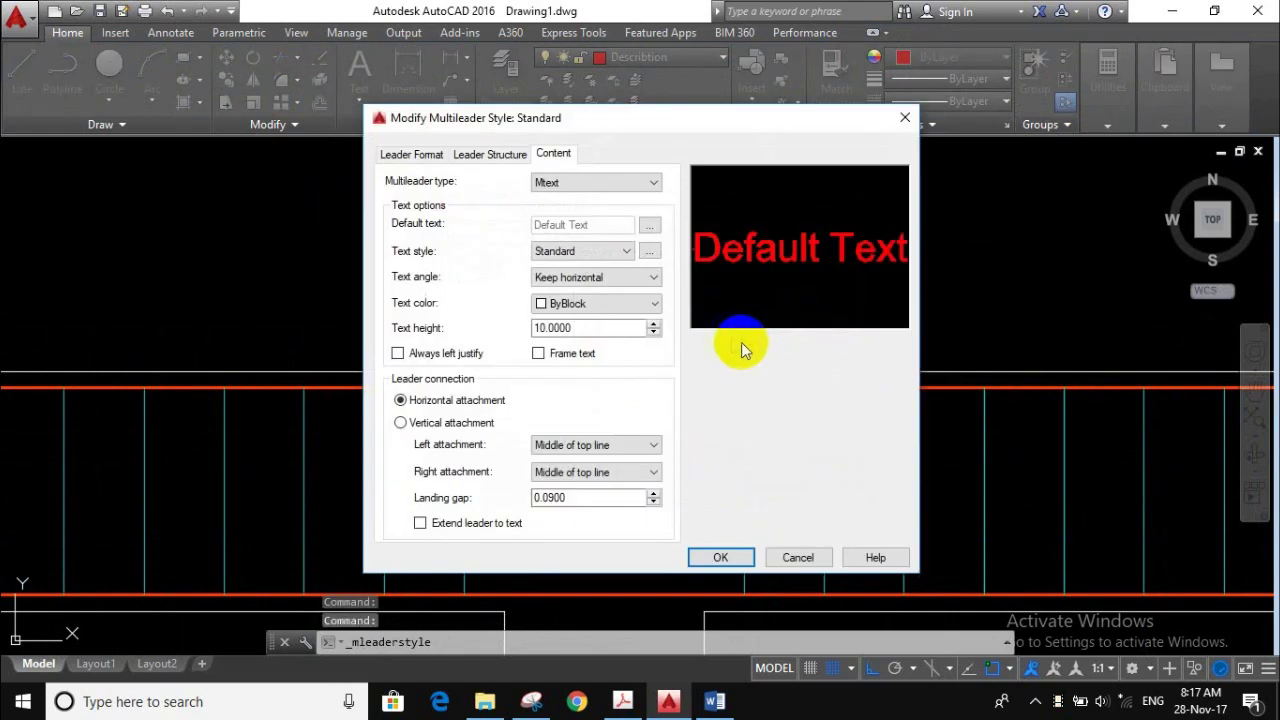
pyautogui.click(428, 160)
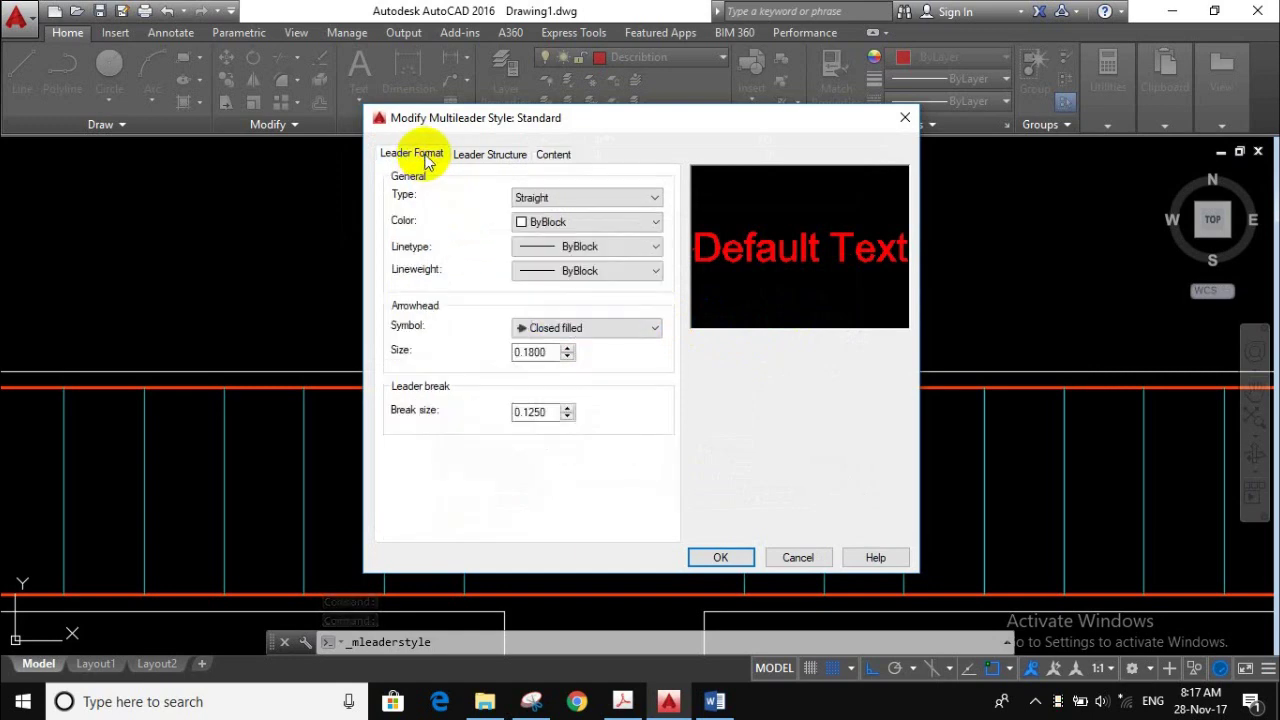
pyautogui.doubleClick(528, 352)
pyautogui.write('50')
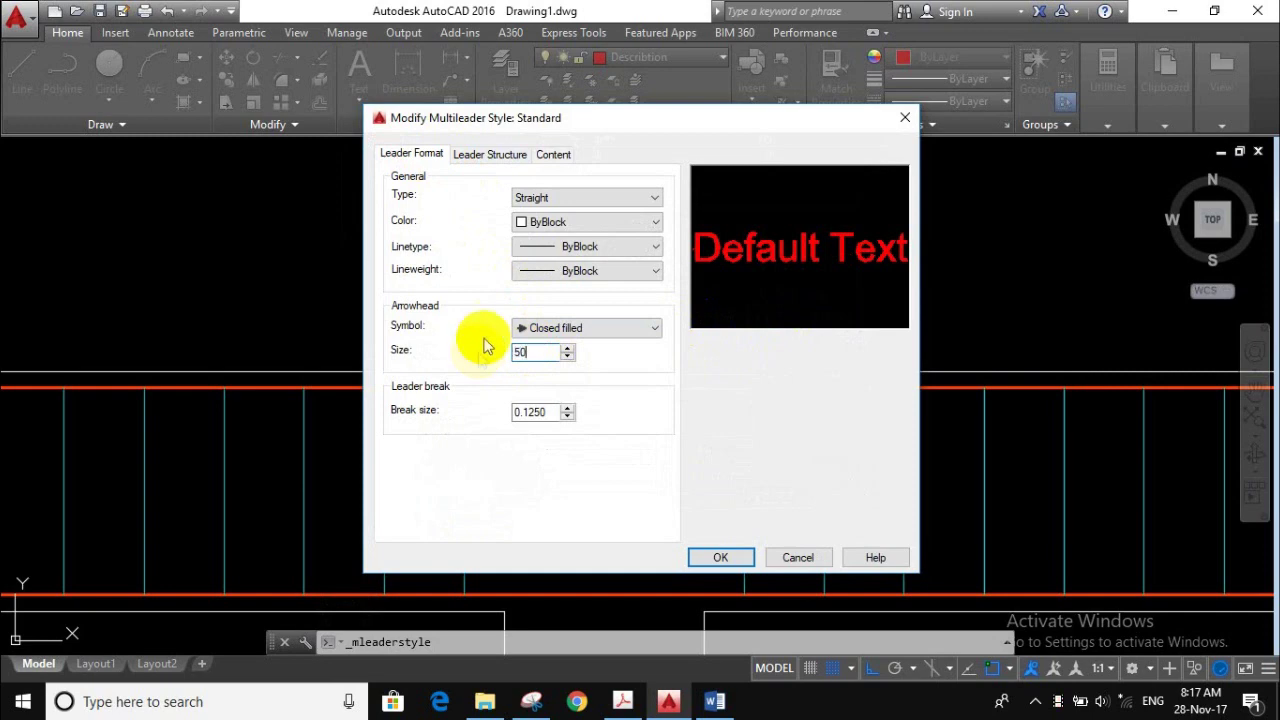
pyautogui.click(487, 155)
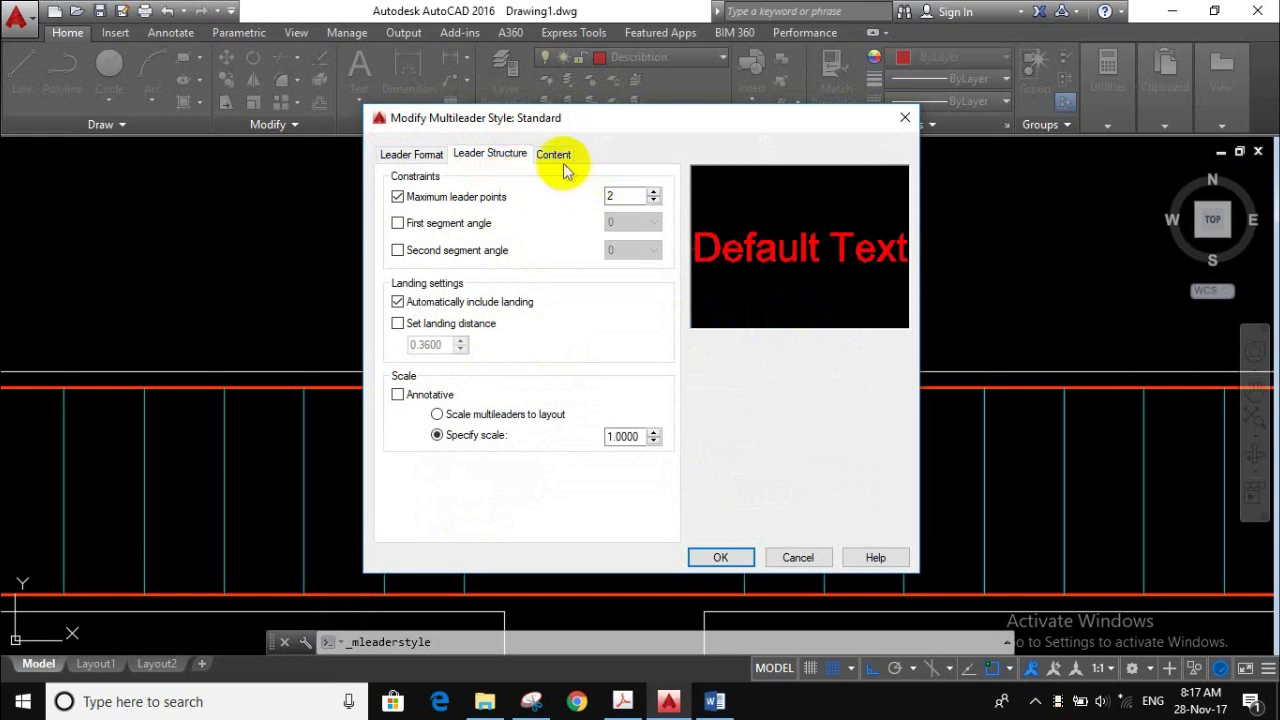
pyautogui.click(554, 155)
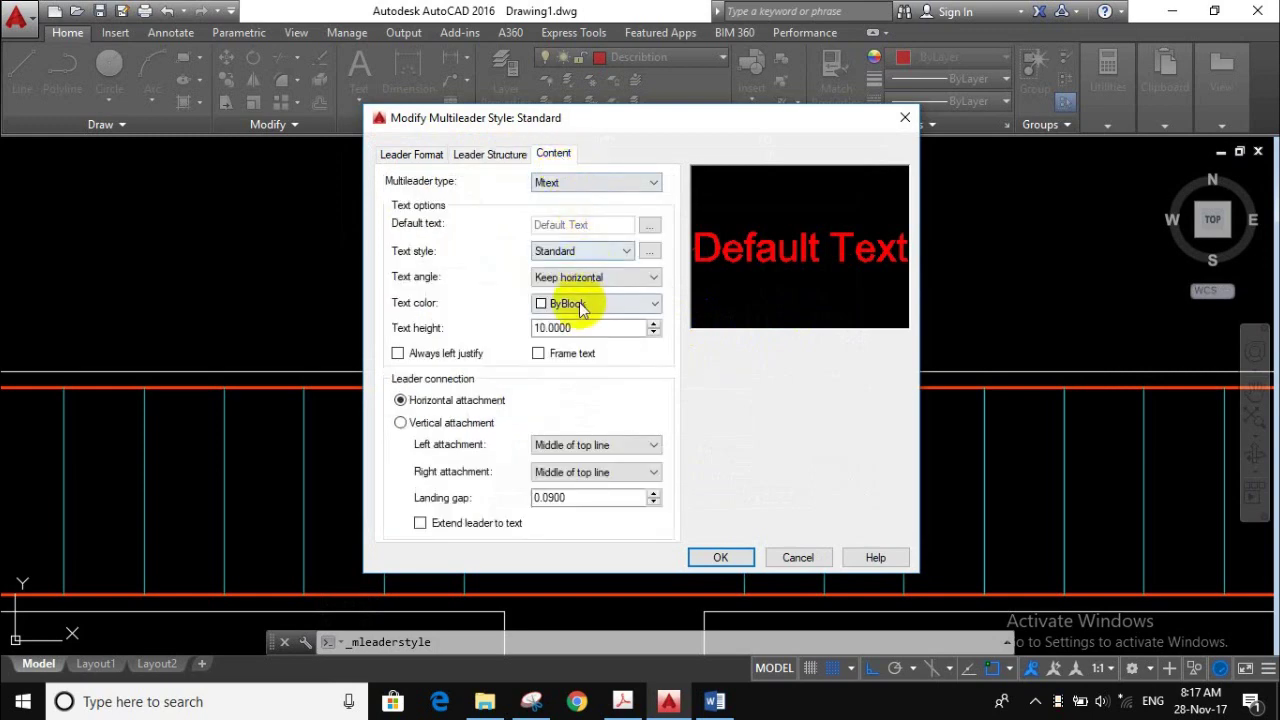
pyautogui.moveTo(555, 328); pyautogui.dragTo(492, 341)
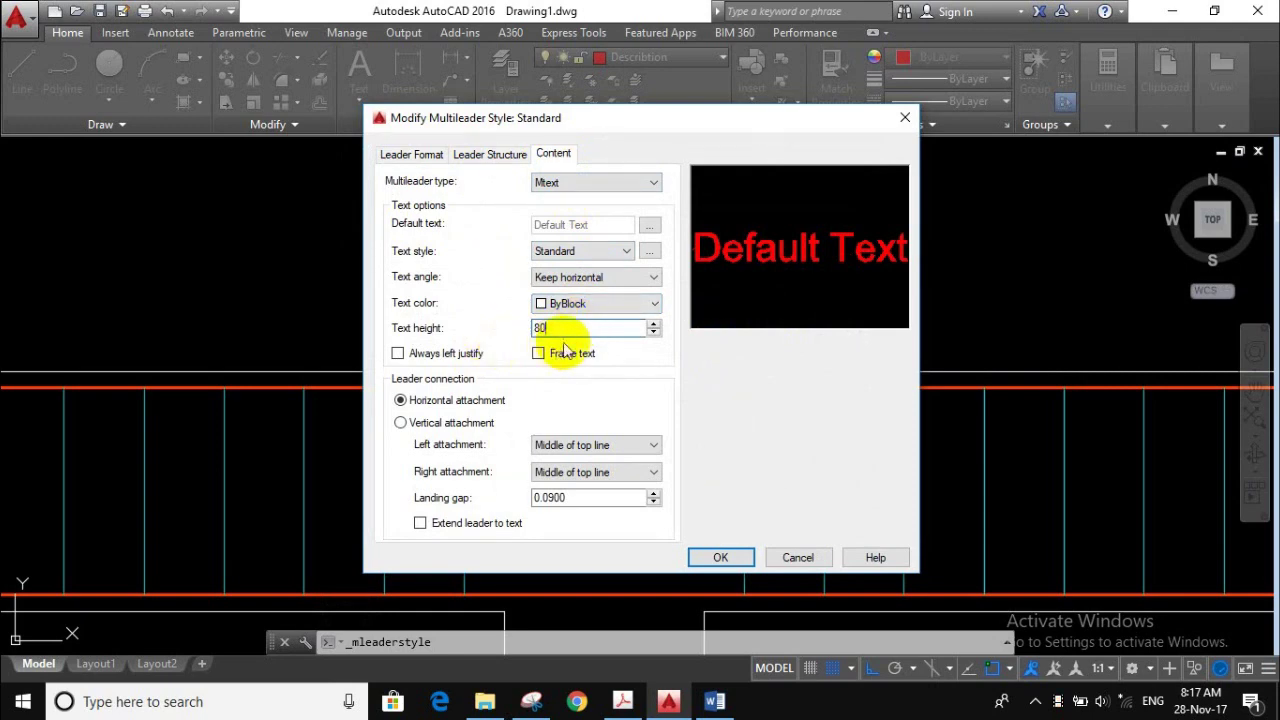
pyautogui.click(695, 558)
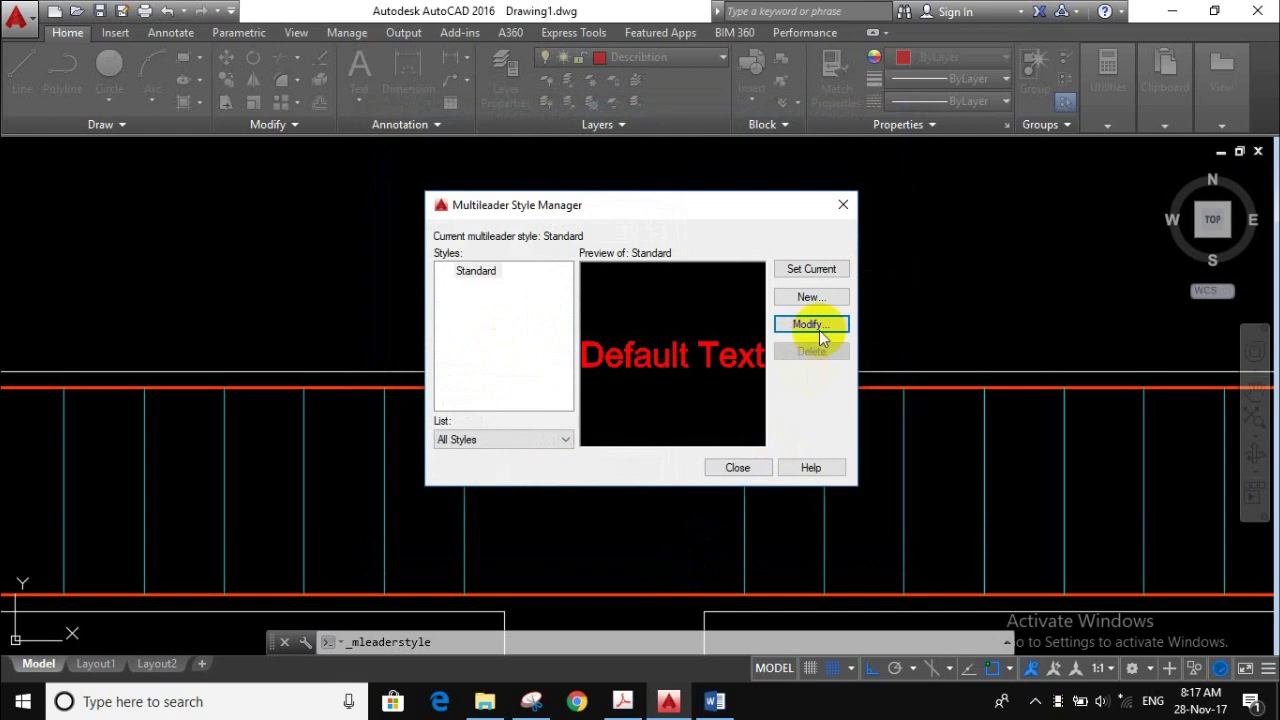
pyautogui.click(822, 272)
pyautogui.click(737, 467)
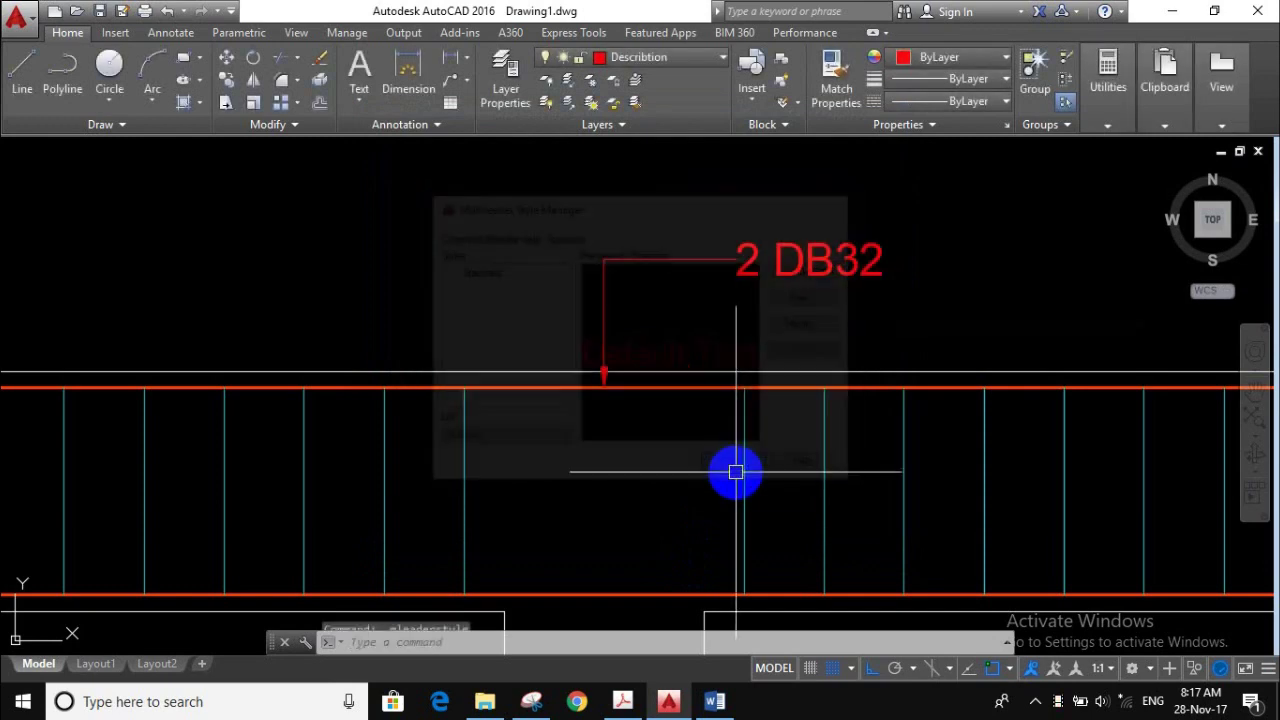
# - Add a leader from a stirrup below the top bar with a horizontal landing labelled RB10@200mm
pyautogui.scroll(-3, 666, 349)
pyautogui.moveTo(712, 338); pyautogui.dragTo(671, 313, button='middle')
pyautogui.scroll(-2, 670, 290)
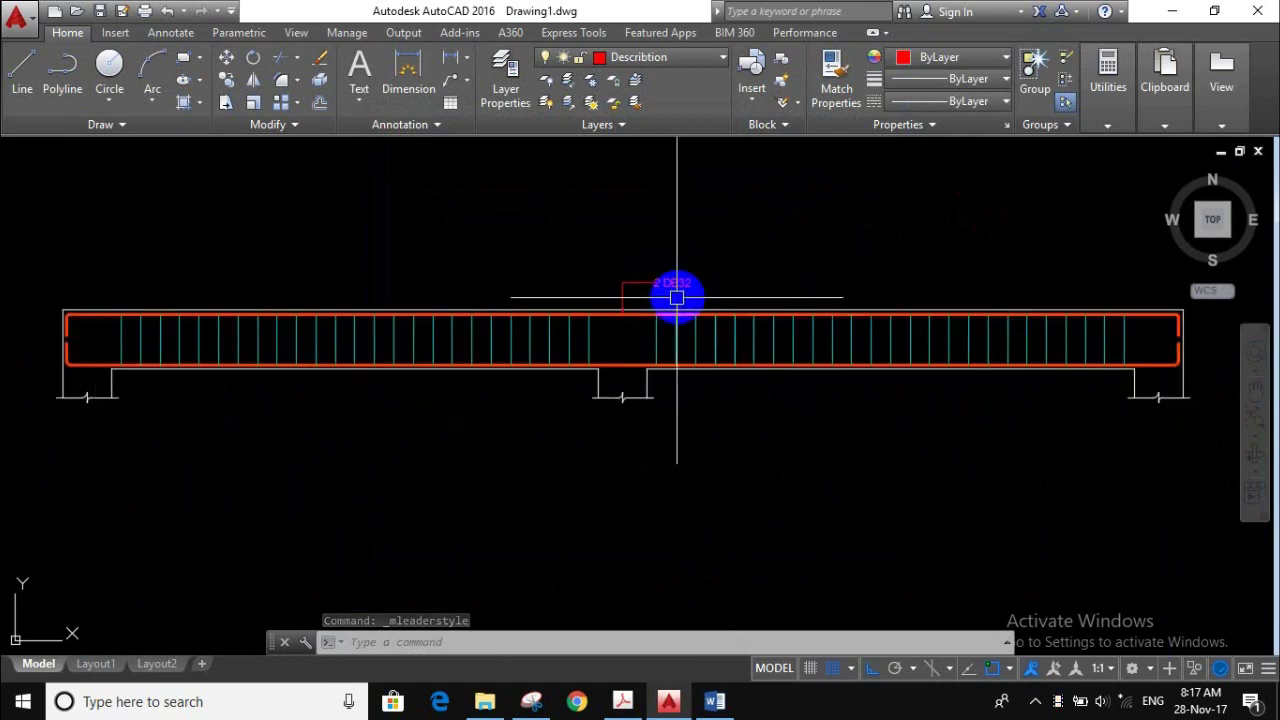
pyautogui.scroll(2, 603, 291)
pyautogui.scroll(2, 571, 289)
pyautogui.scroll(1, 546, 289)
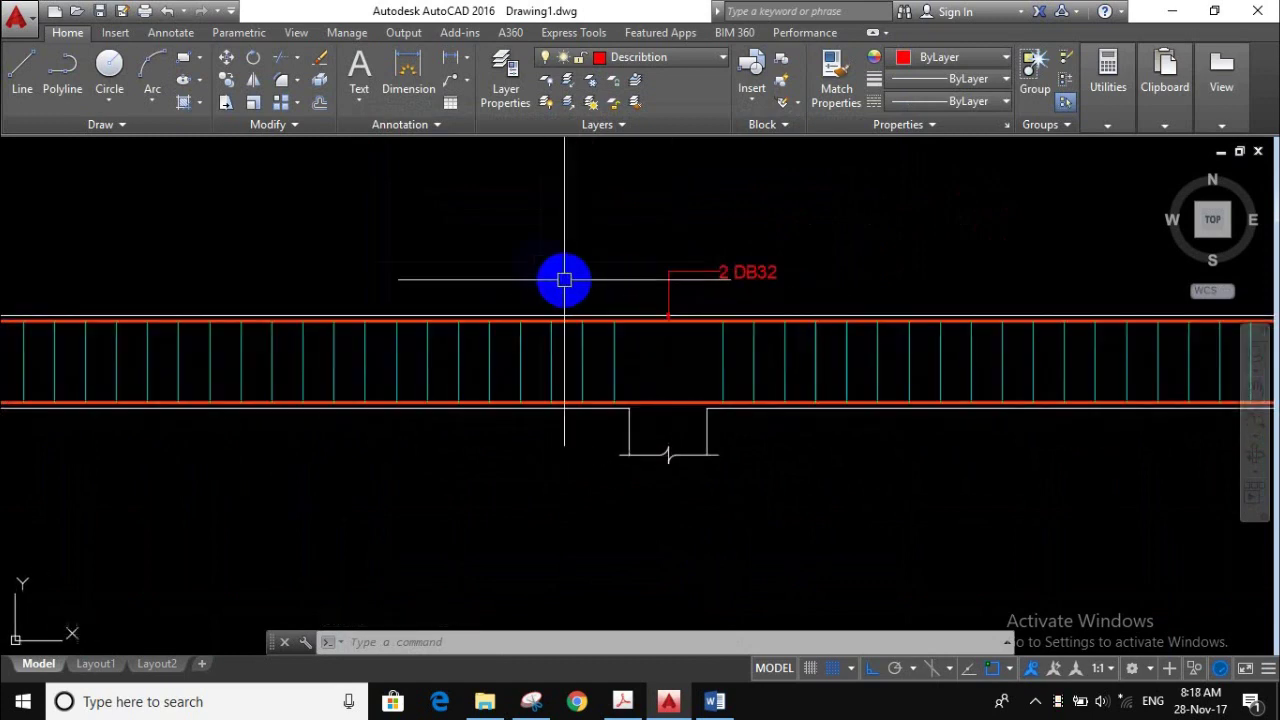
pyautogui.click(450, 82)
pyautogui.scroll(3, 508, 290)
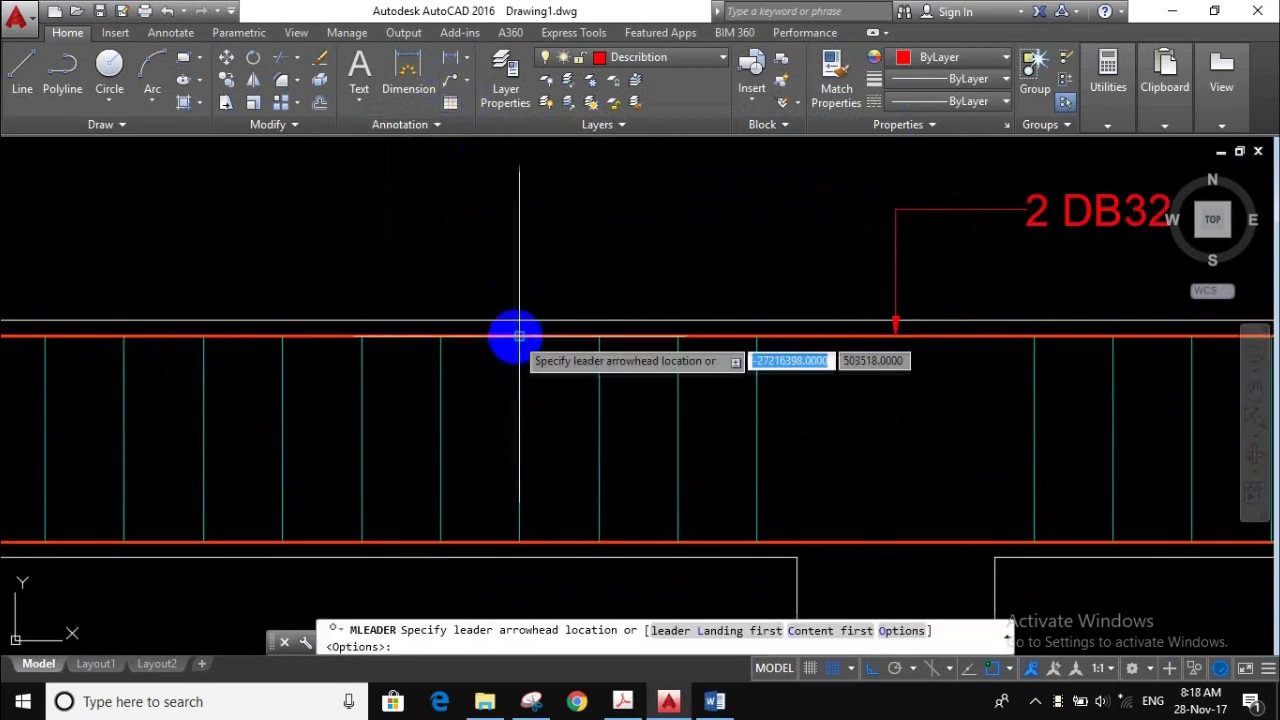
pyautogui.click(519, 360)
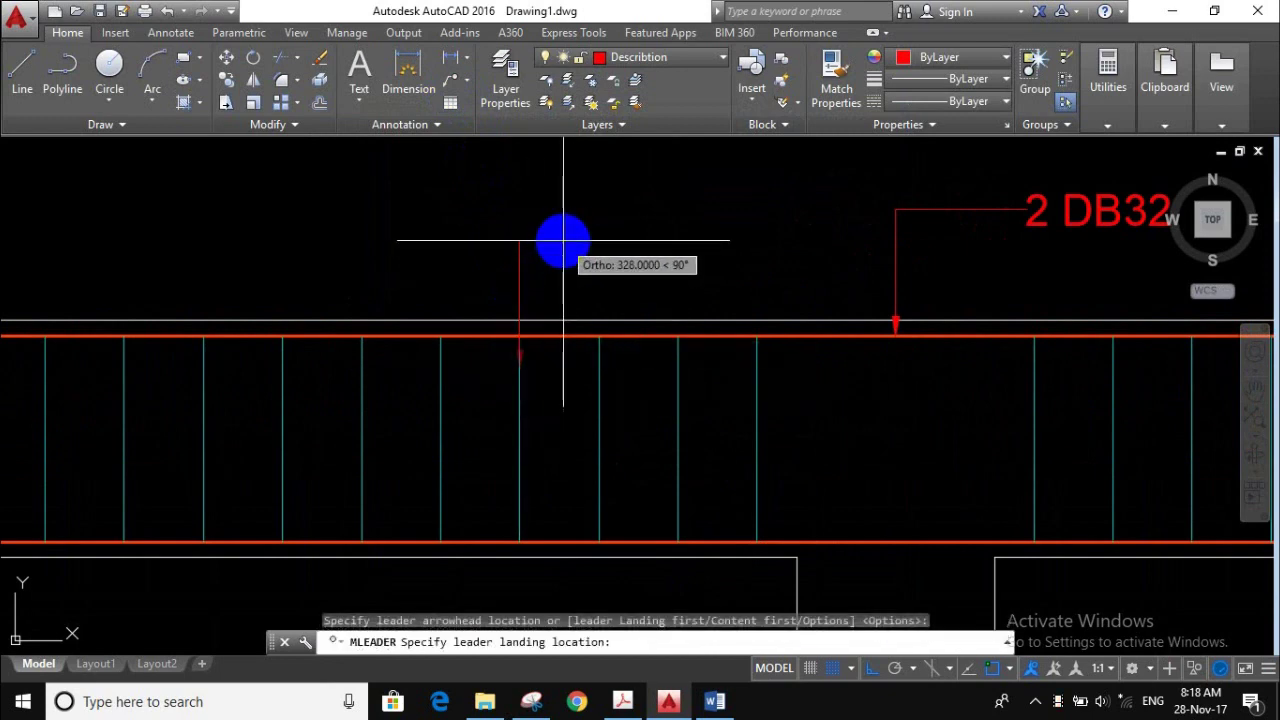
pyautogui.press('F8')
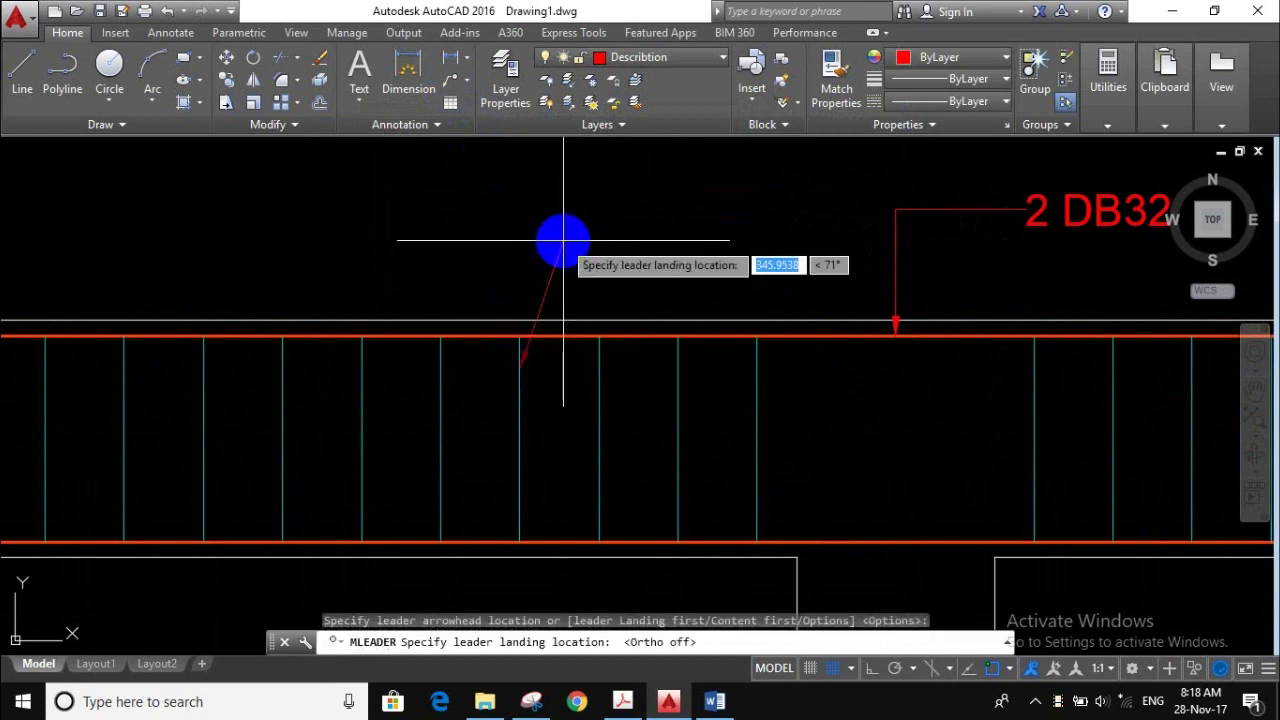
pyautogui.click(578, 215)
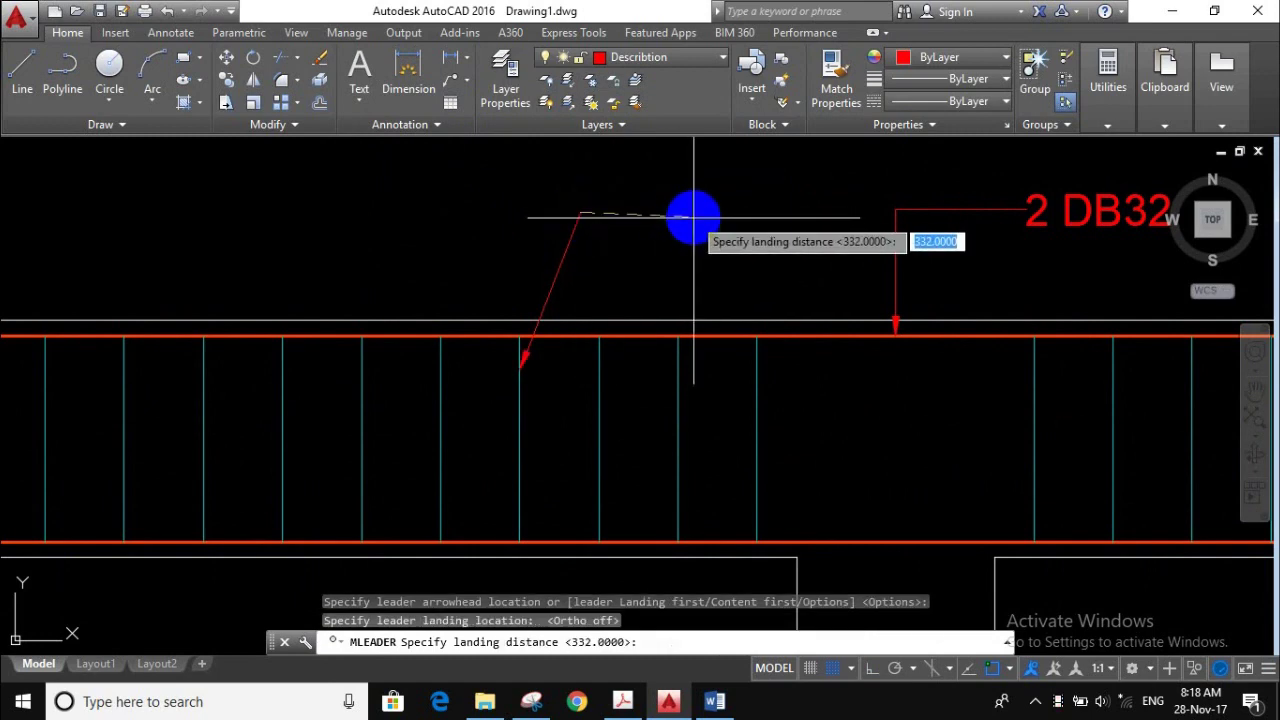
pyautogui.press('F8')
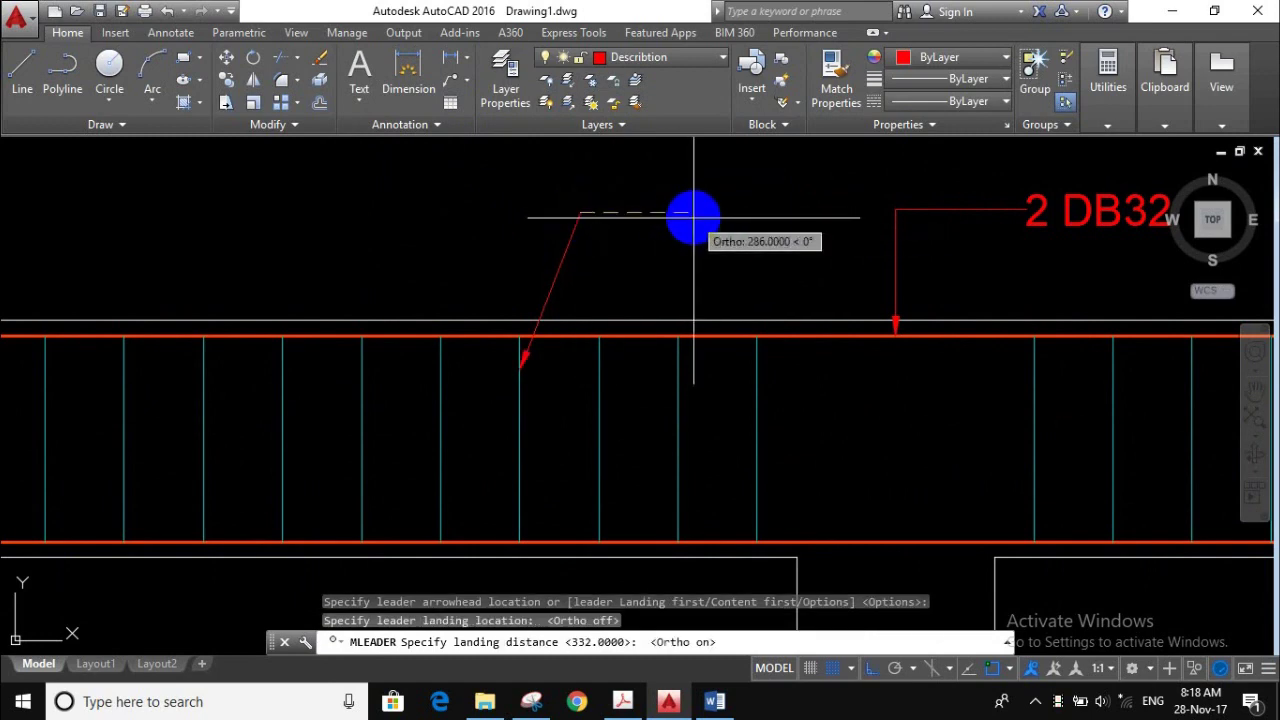
pyautogui.click(673, 215)
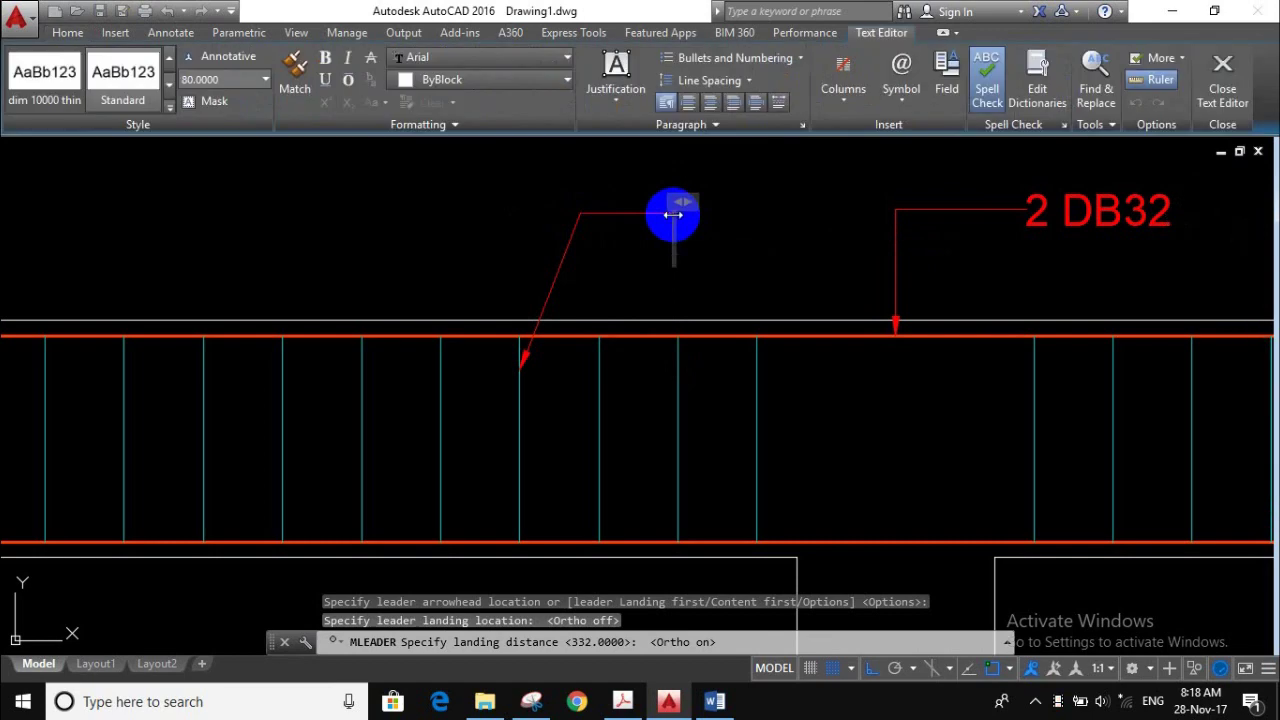
pyautogui.write('R')
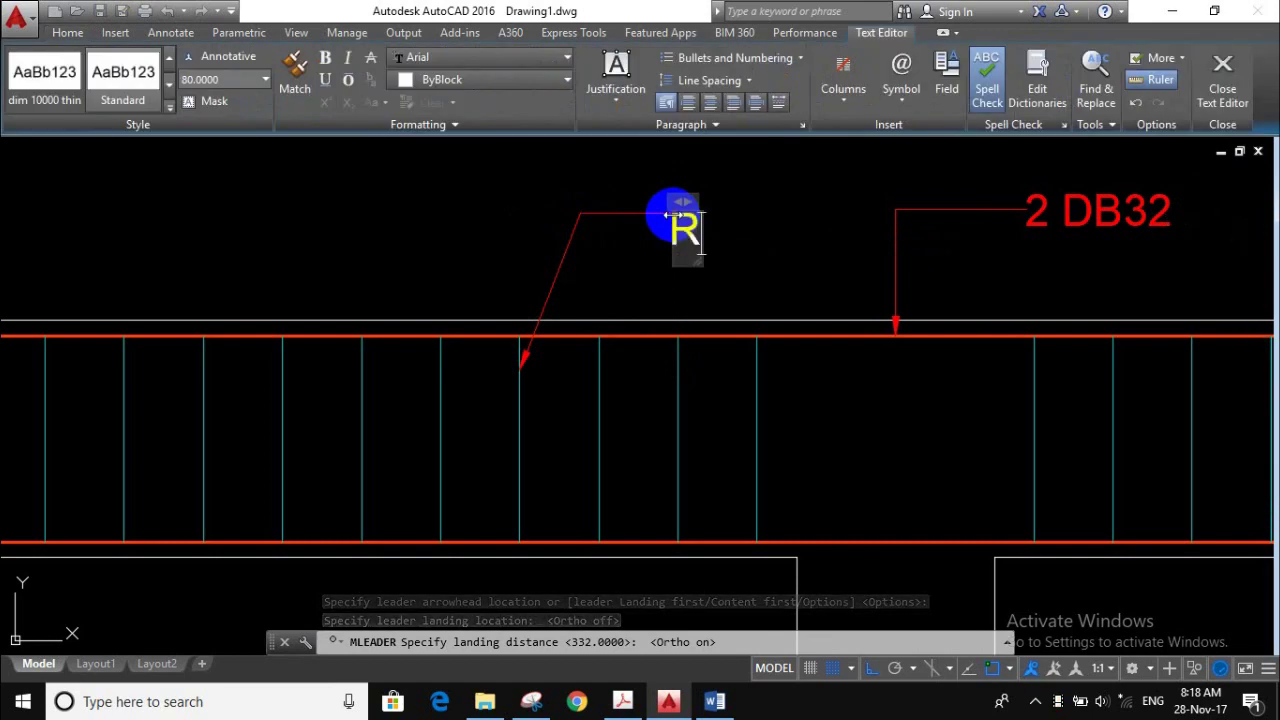
pyautogui.write('B10@')
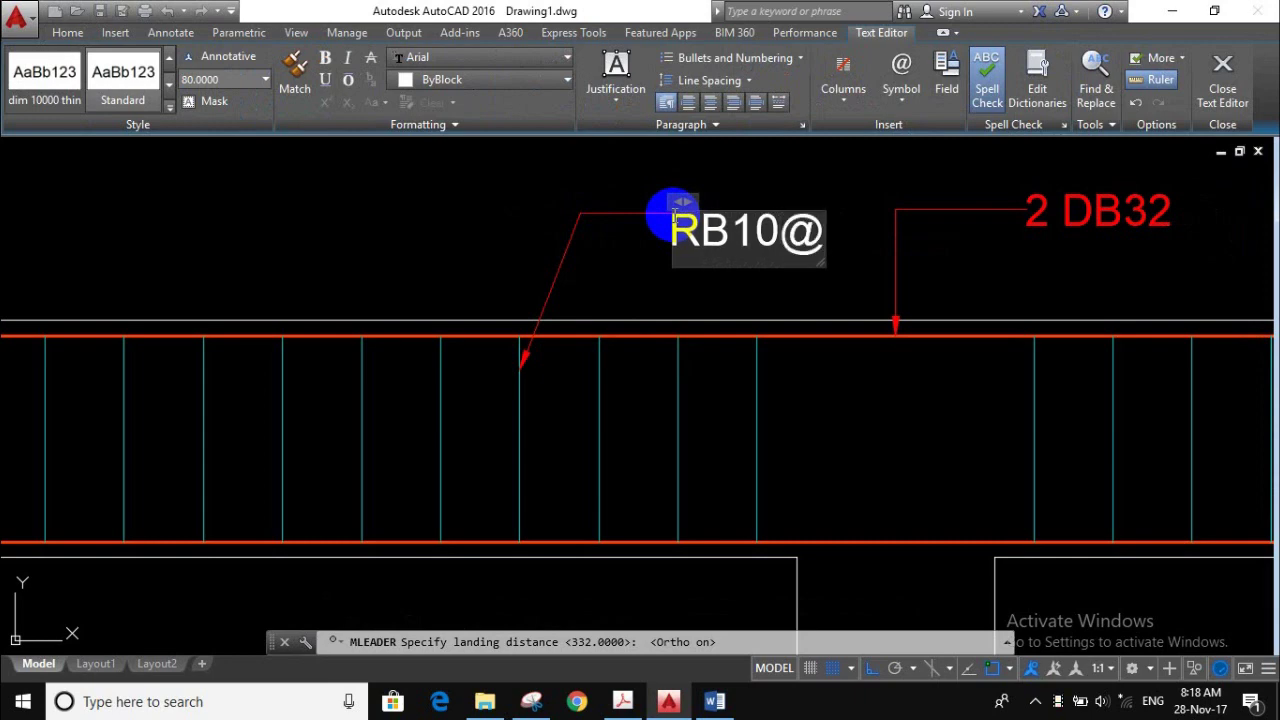
pyautogui.write('mm')
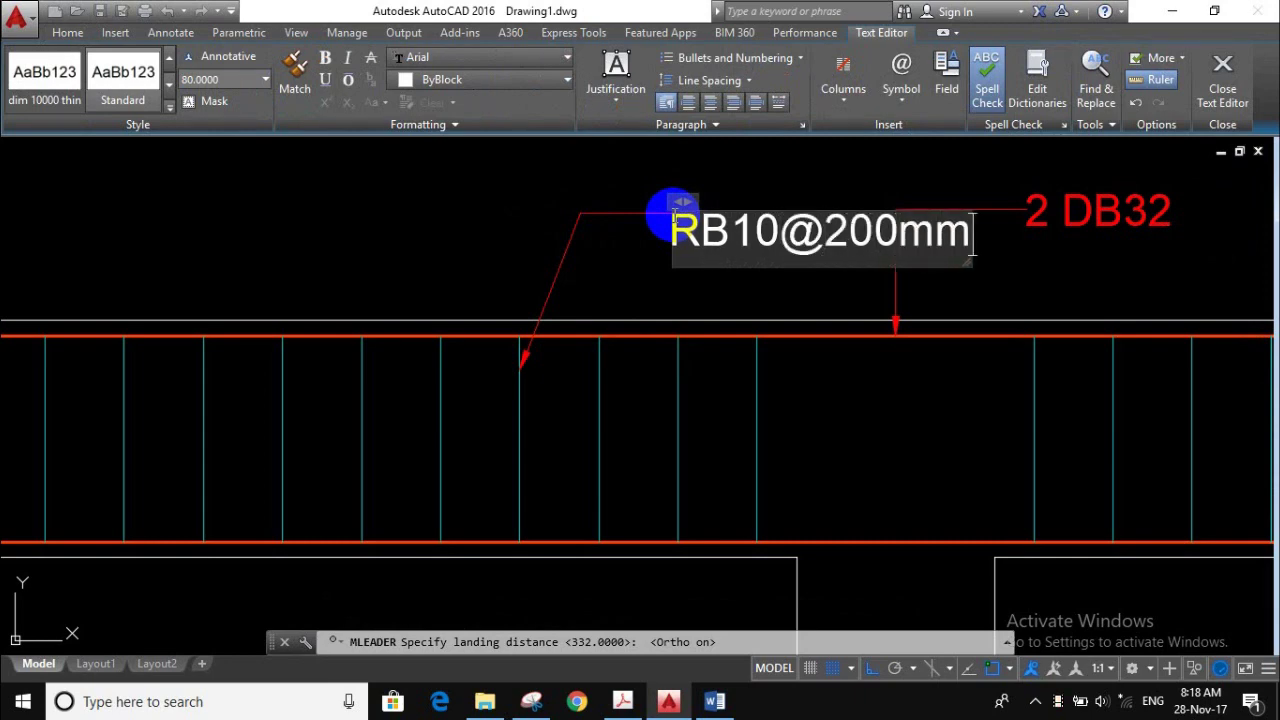
pyautogui.click(727, 190)
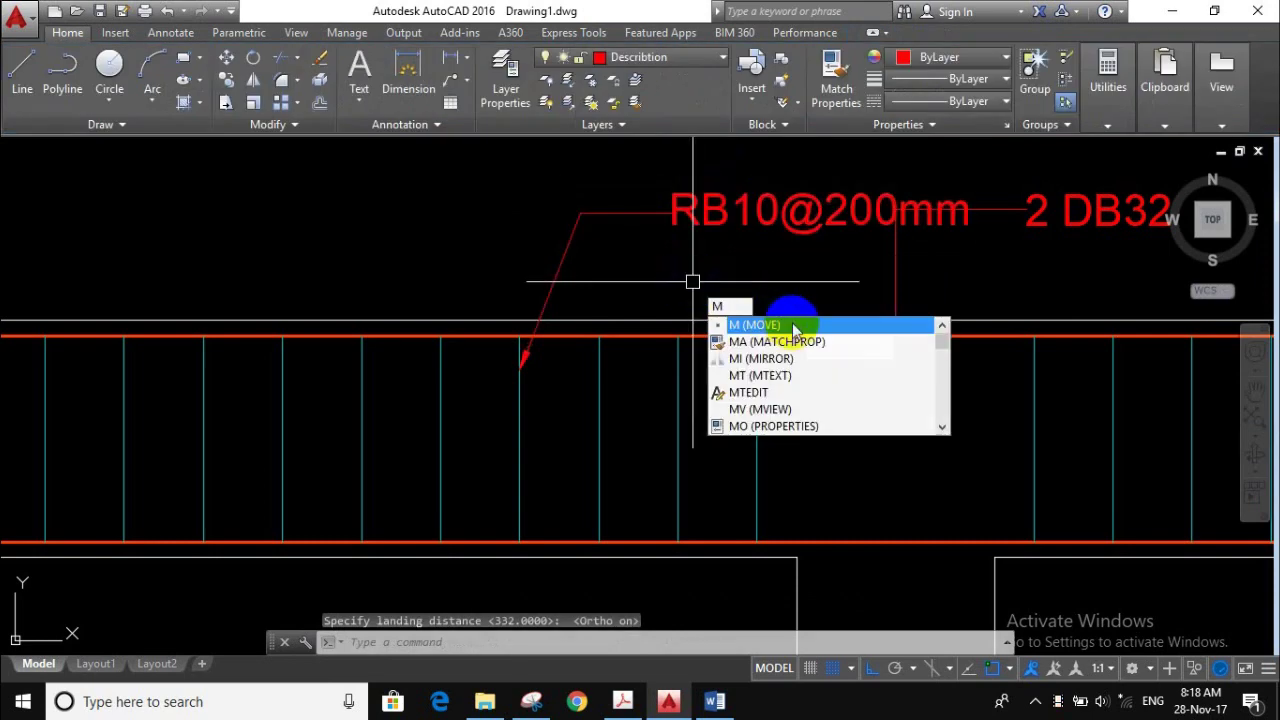
# - Move the RB10@200mm leader about 300 units left, clear of the 2 DB32 label
pyautogui.press('Return')
pyautogui.click(573, 244)
pyautogui.press('Return')
pyautogui.click(520, 368)
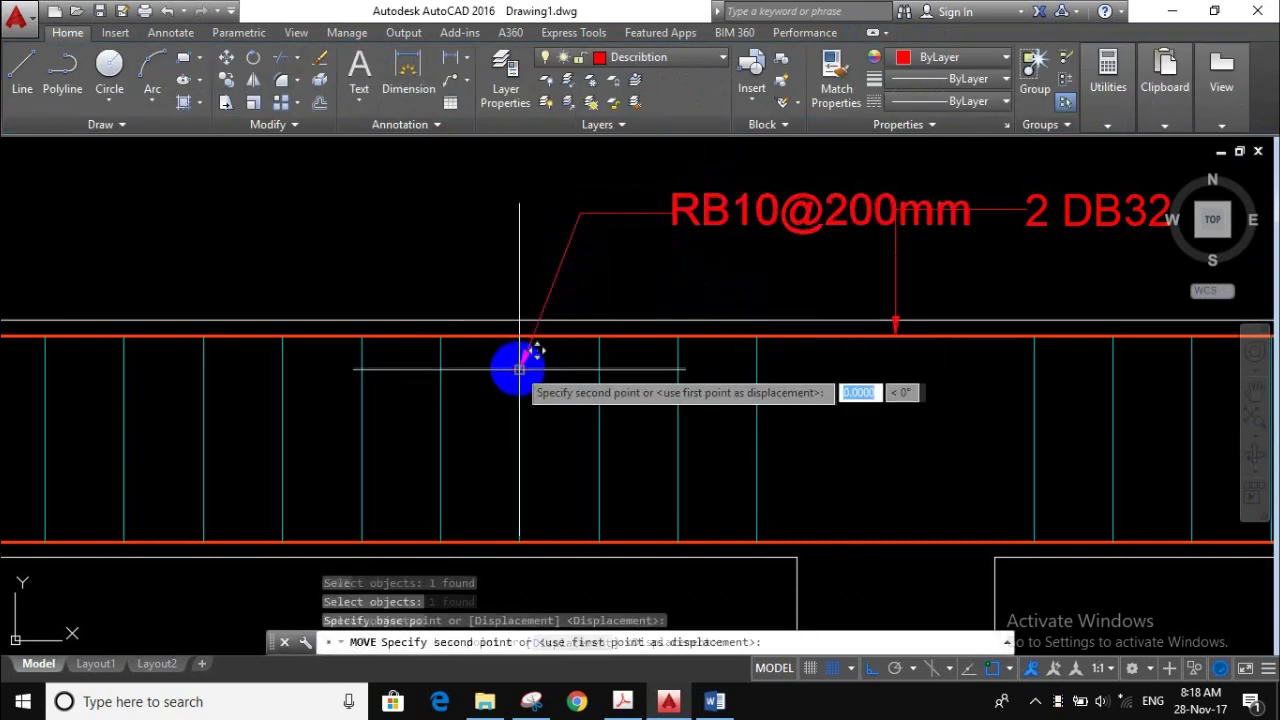
pyautogui.click(282, 370)
pyautogui.scroll(-5, 563, 377)
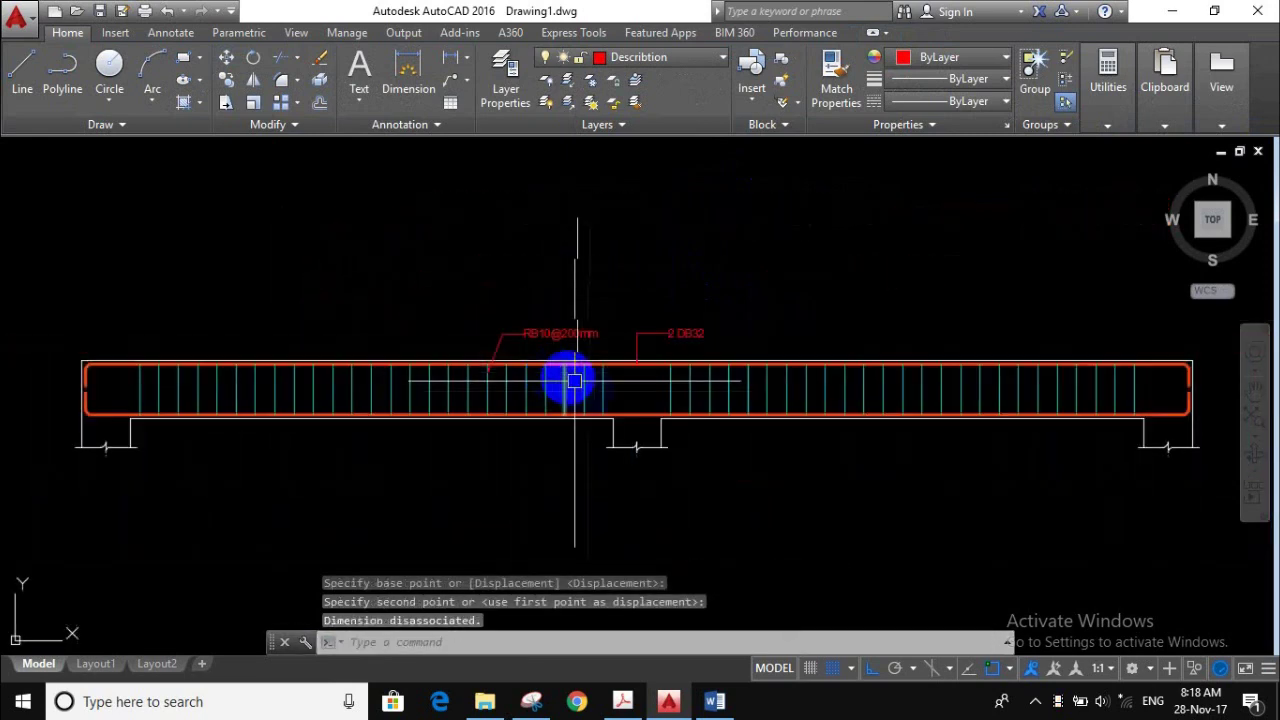
pyautogui.scroll(1, 710, 384)
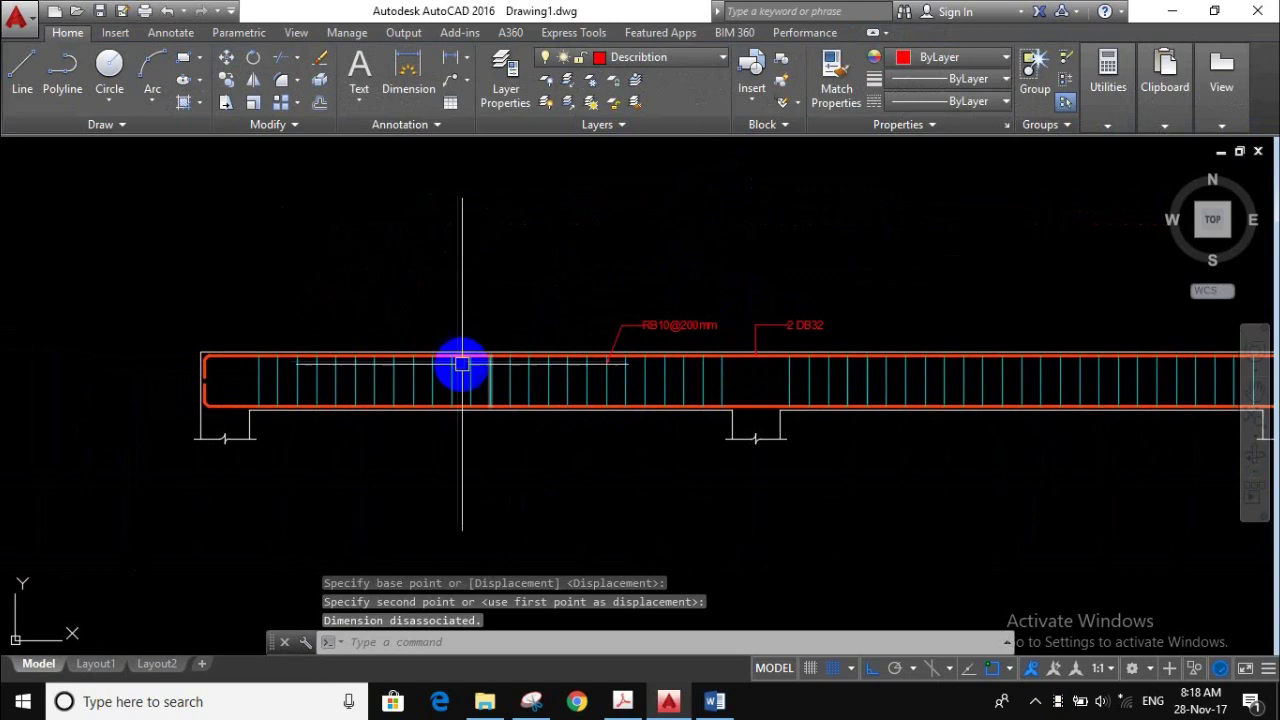
pyautogui.scroll(2, 451, 363)
pyautogui.moveTo(484, 300); pyautogui.dragTo(541, 281, button='middle')
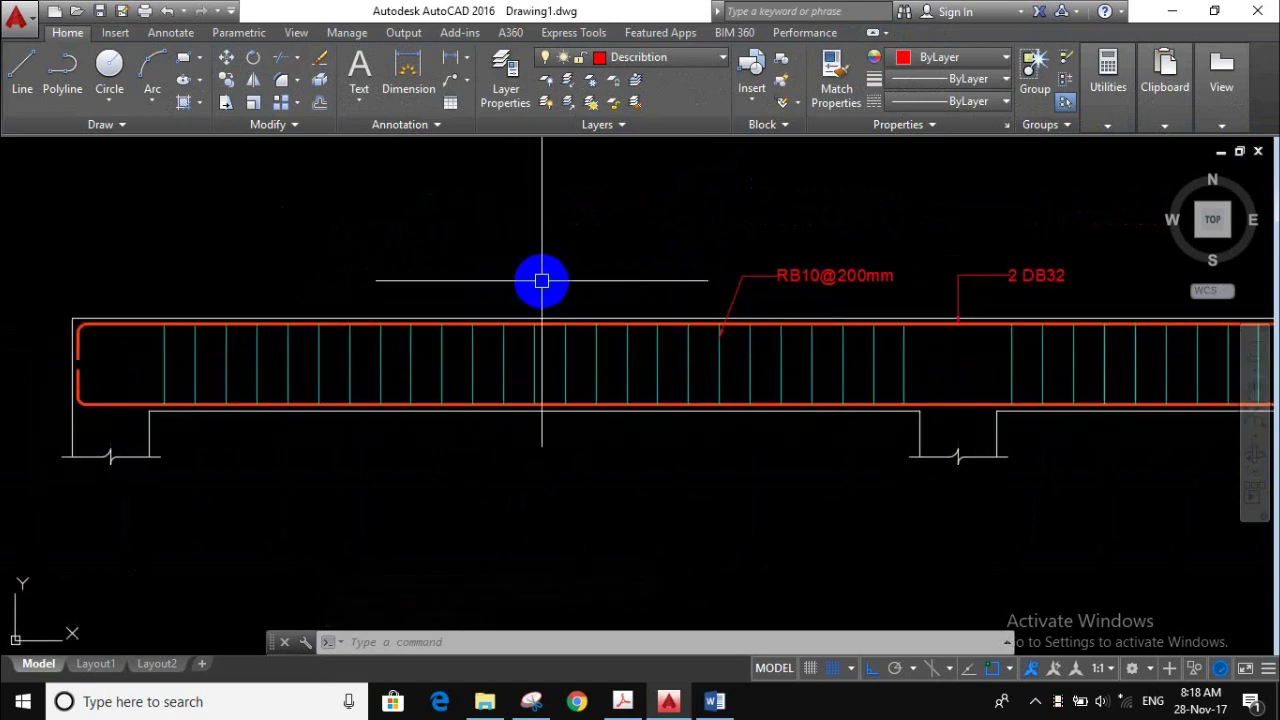
# - Cancel the pending line and make beam the current layer
pyautogui.write('l')
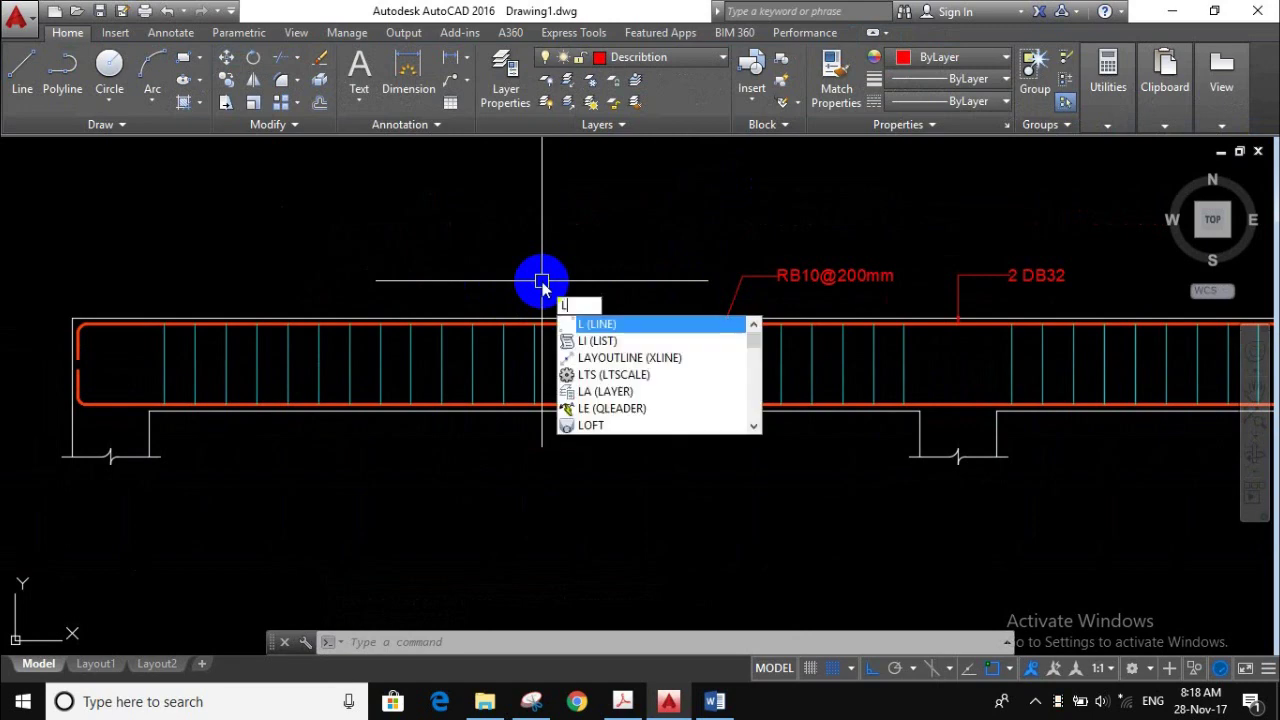
pyautogui.press('Escape')
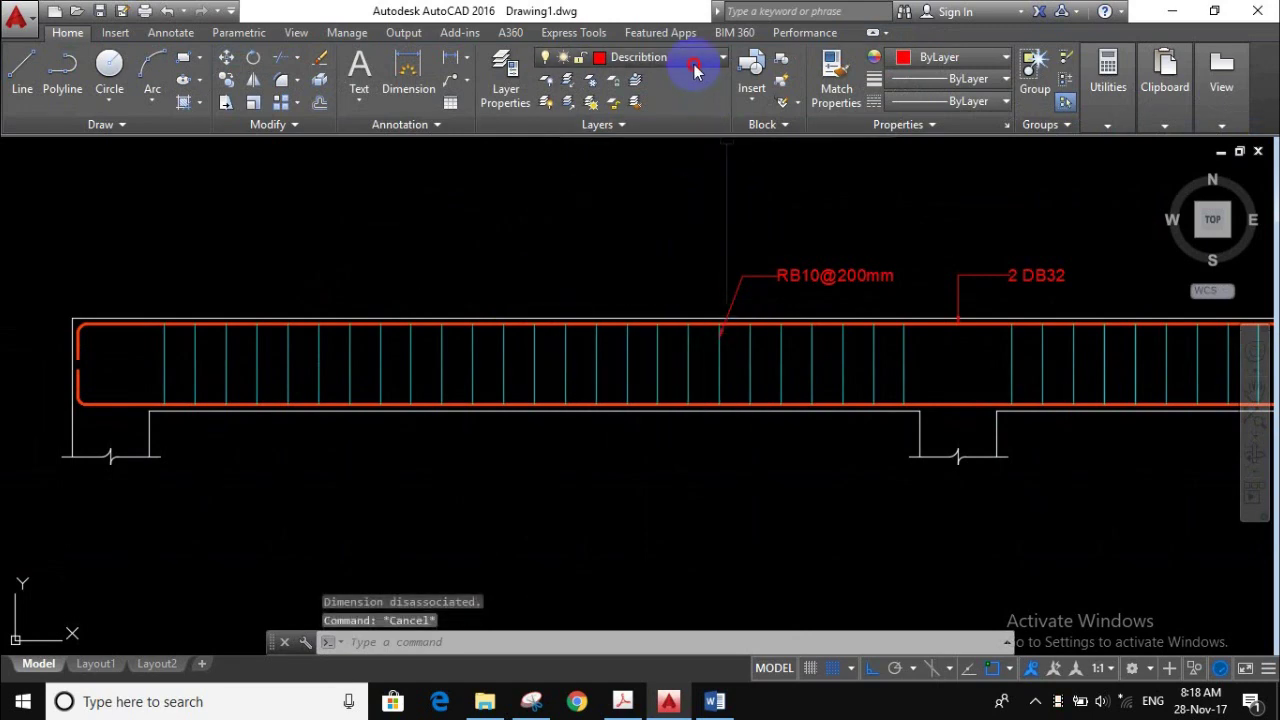
pyautogui.click(694, 64)
pyautogui.click(653, 102)
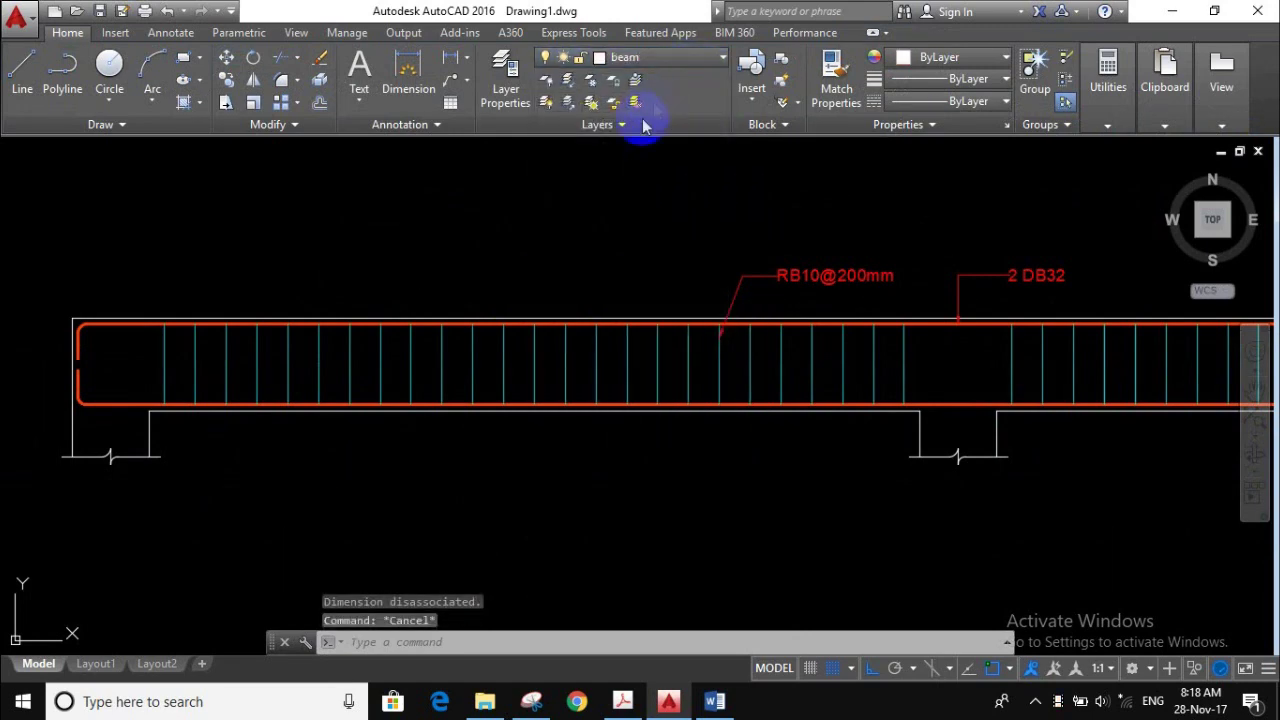
# - Draw a vertical section line across the beam with LINE
pyautogui.write('l')
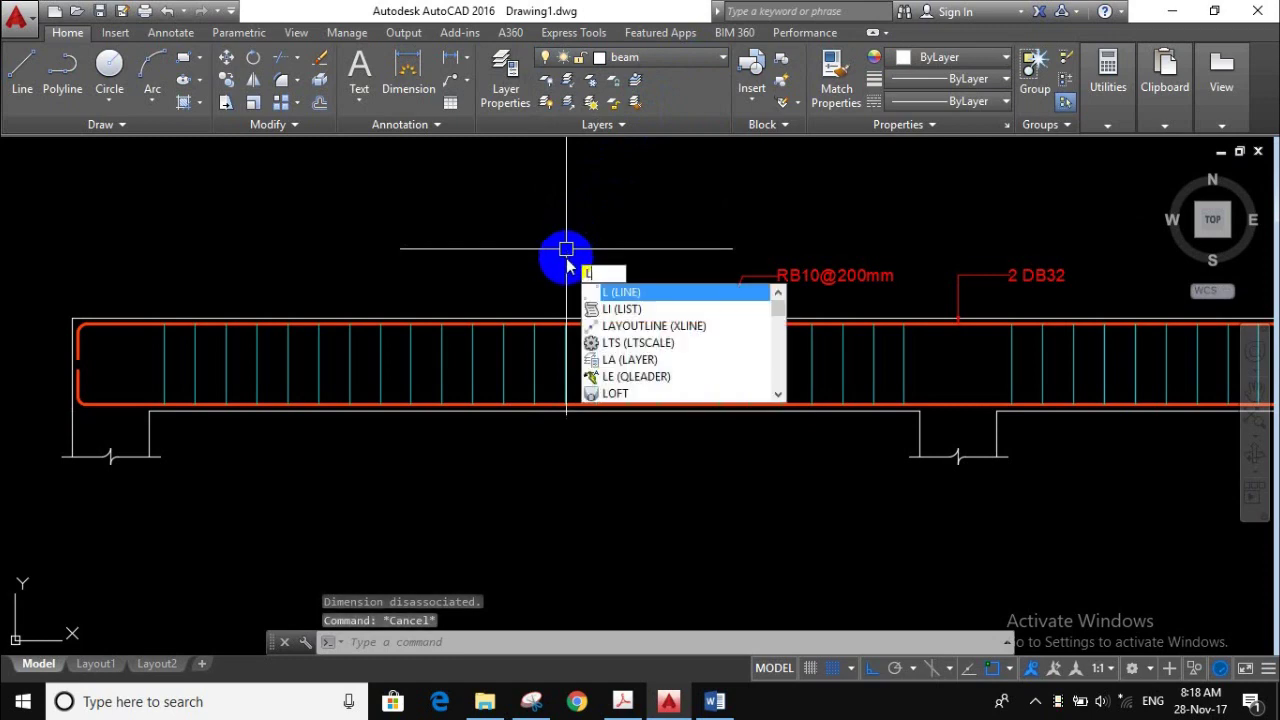
pyautogui.press('Return')
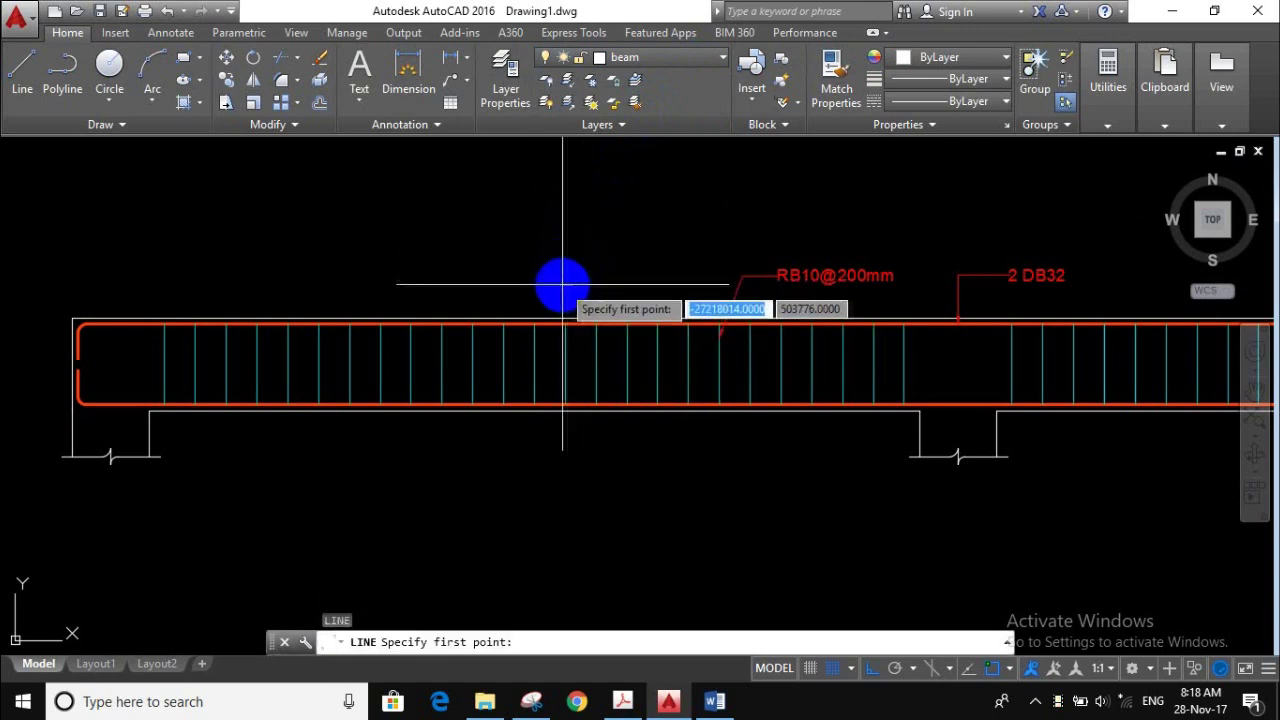
pyautogui.click(549, 287)
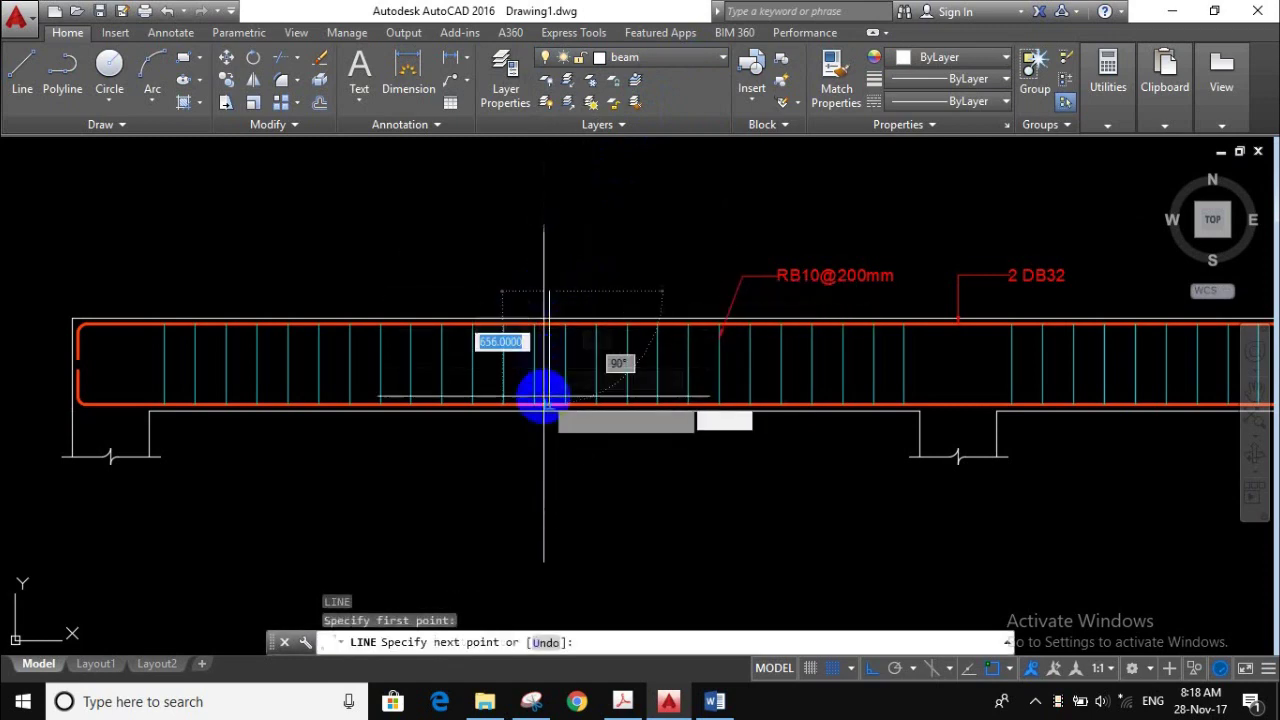
pyautogui.click(547, 437)
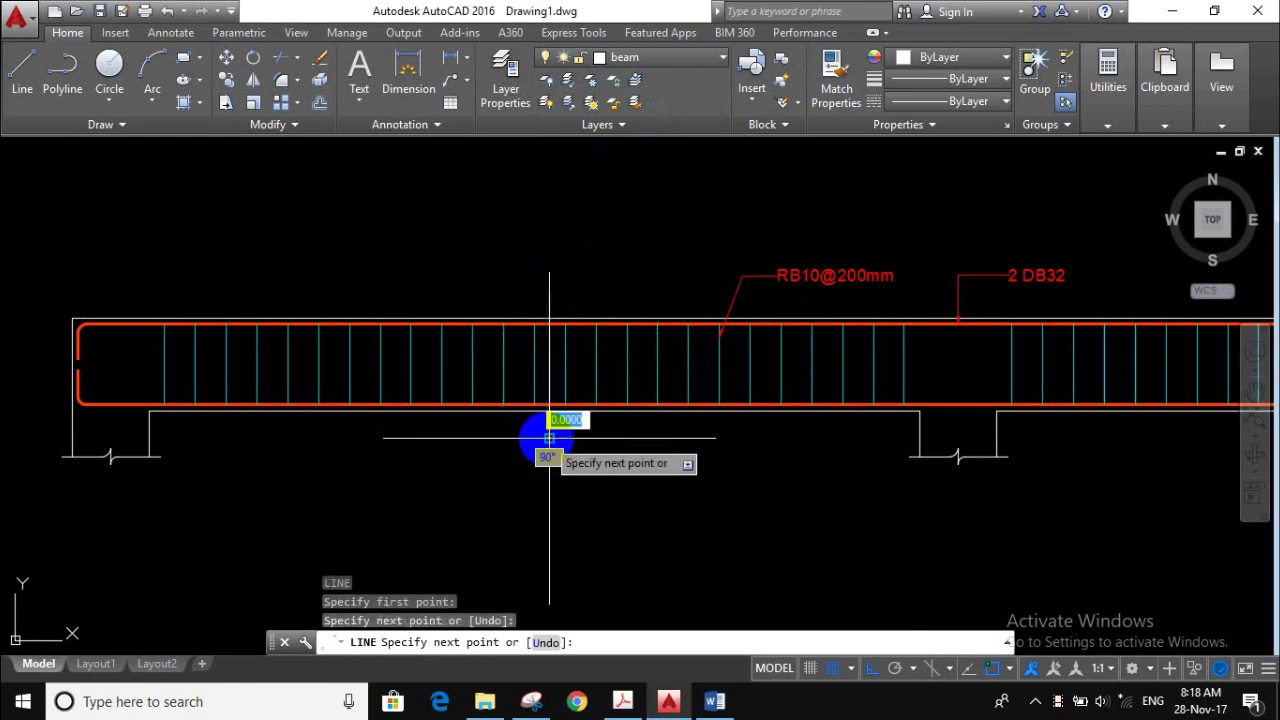
pyautogui.press('Return')
pyautogui.scroll(2, 546, 337)
pyautogui.moveTo(557, 300); pyautogui.dragTo(605, 264, button='middle')
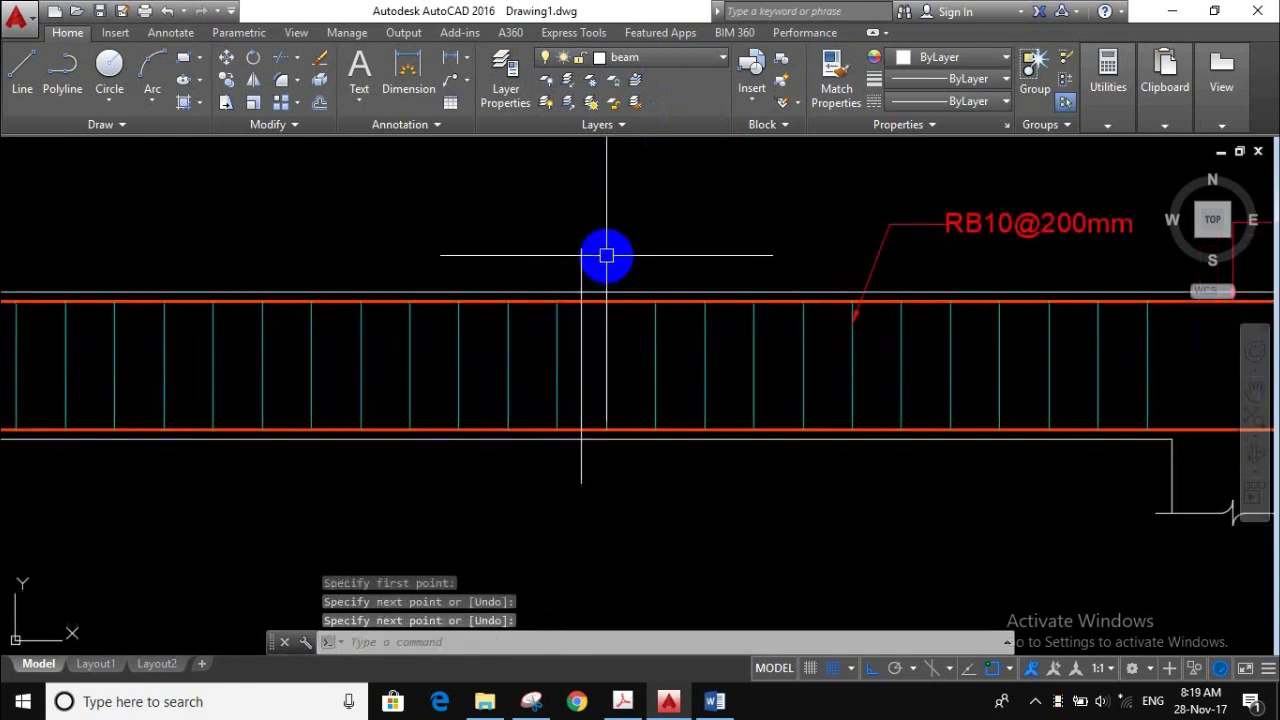
# - Draw a triangular arrowhead at the top of the section line with Ortho off and fill it solid
pyautogui.scroll(2, 603, 254)
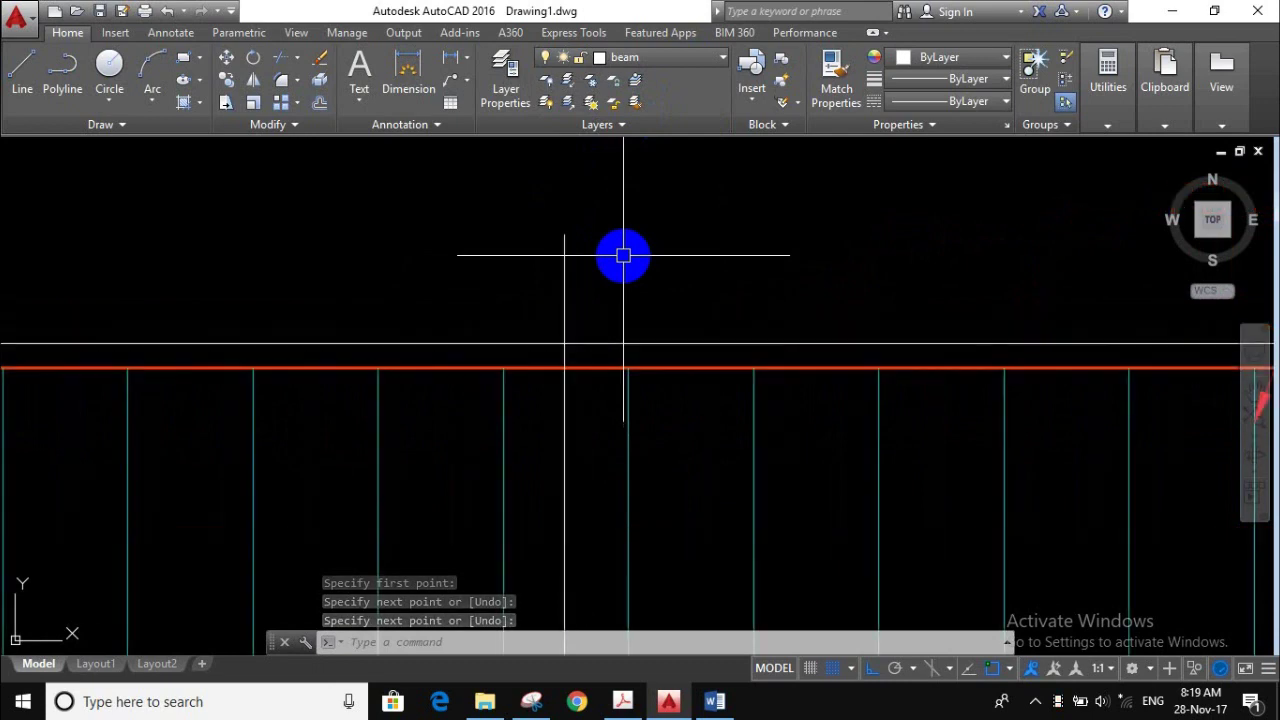
pyautogui.scroll(2, 548, 252)
pyautogui.scroll(2, 549, 252)
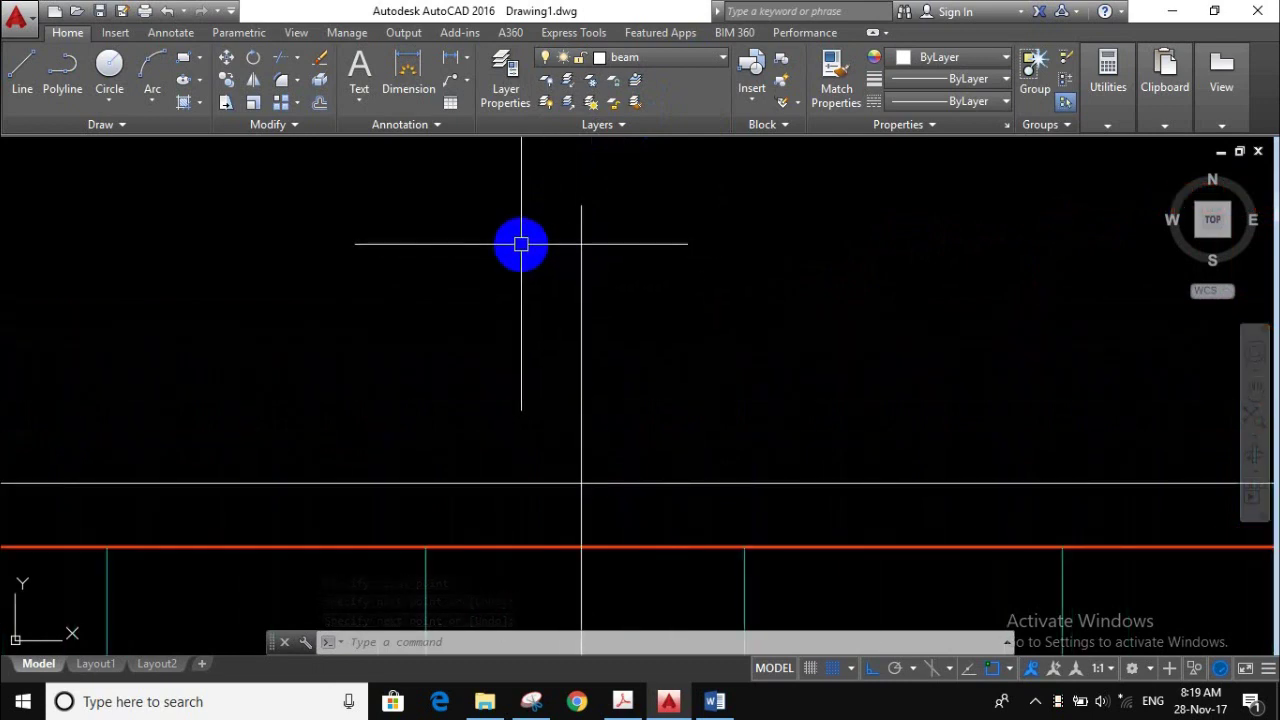
pyautogui.write('L')
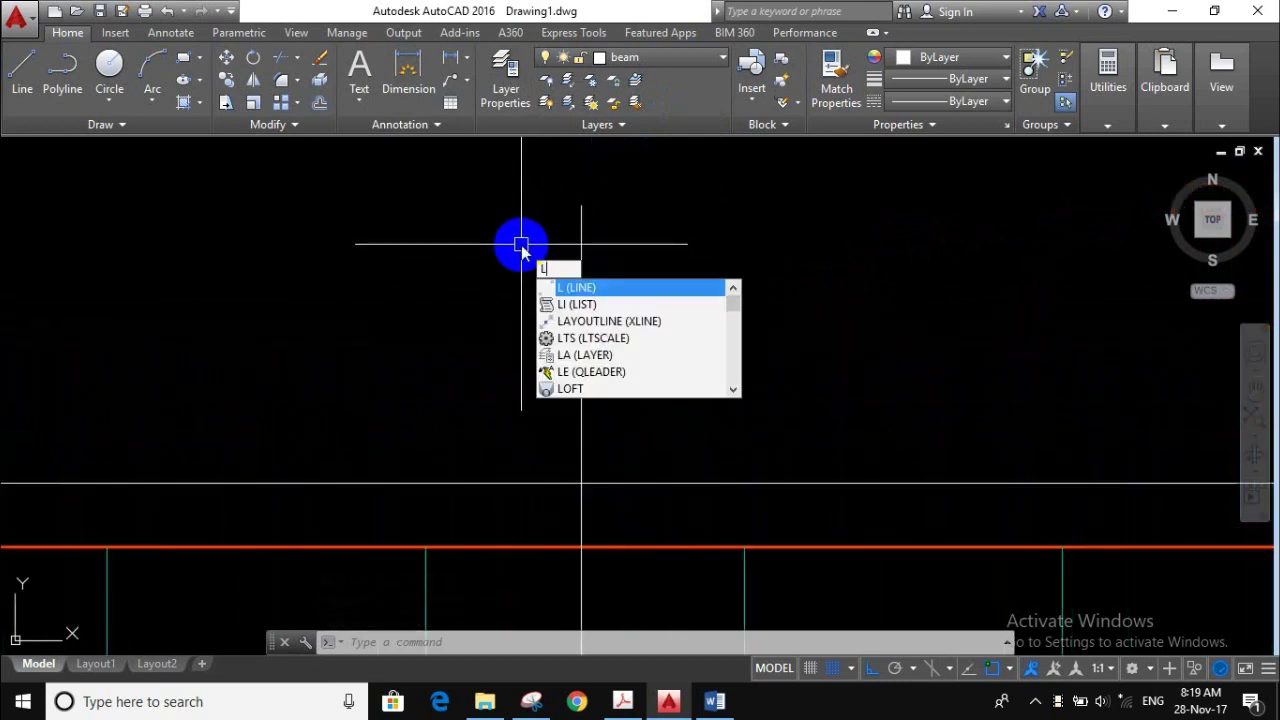
pyautogui.press('Return')
pyautogui.click(579, 210)
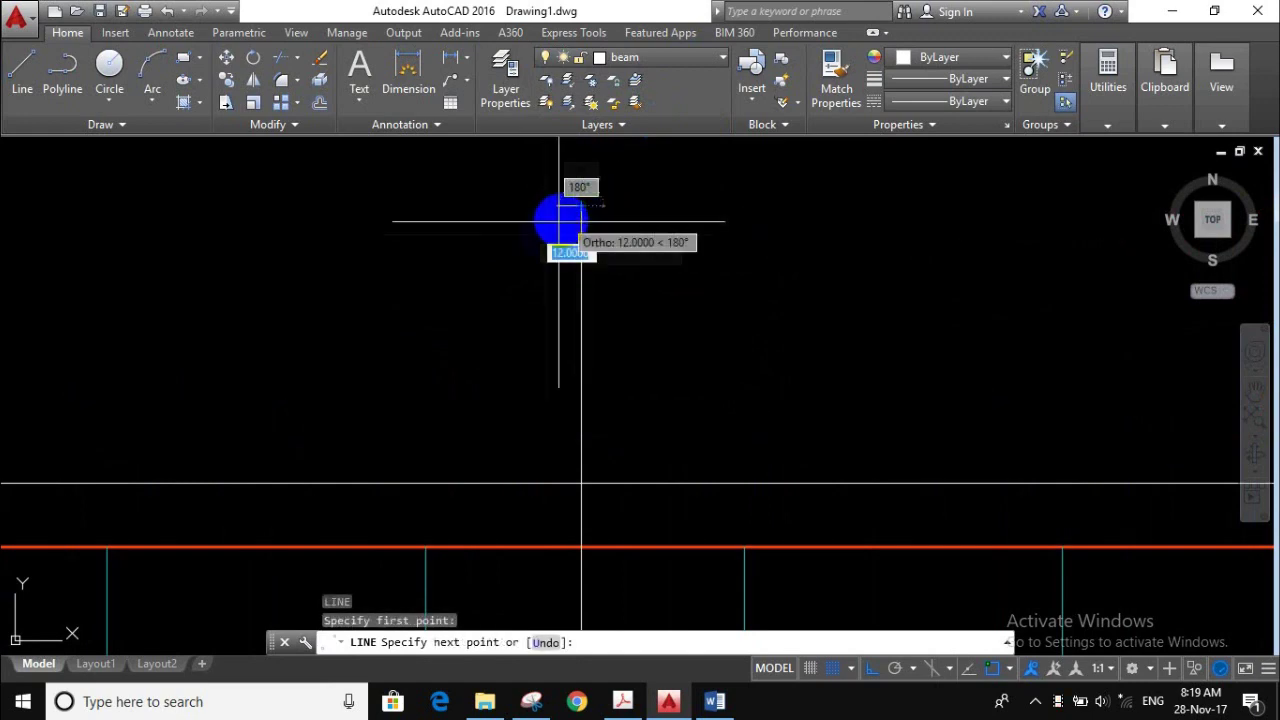
pyautogui.press('F8')
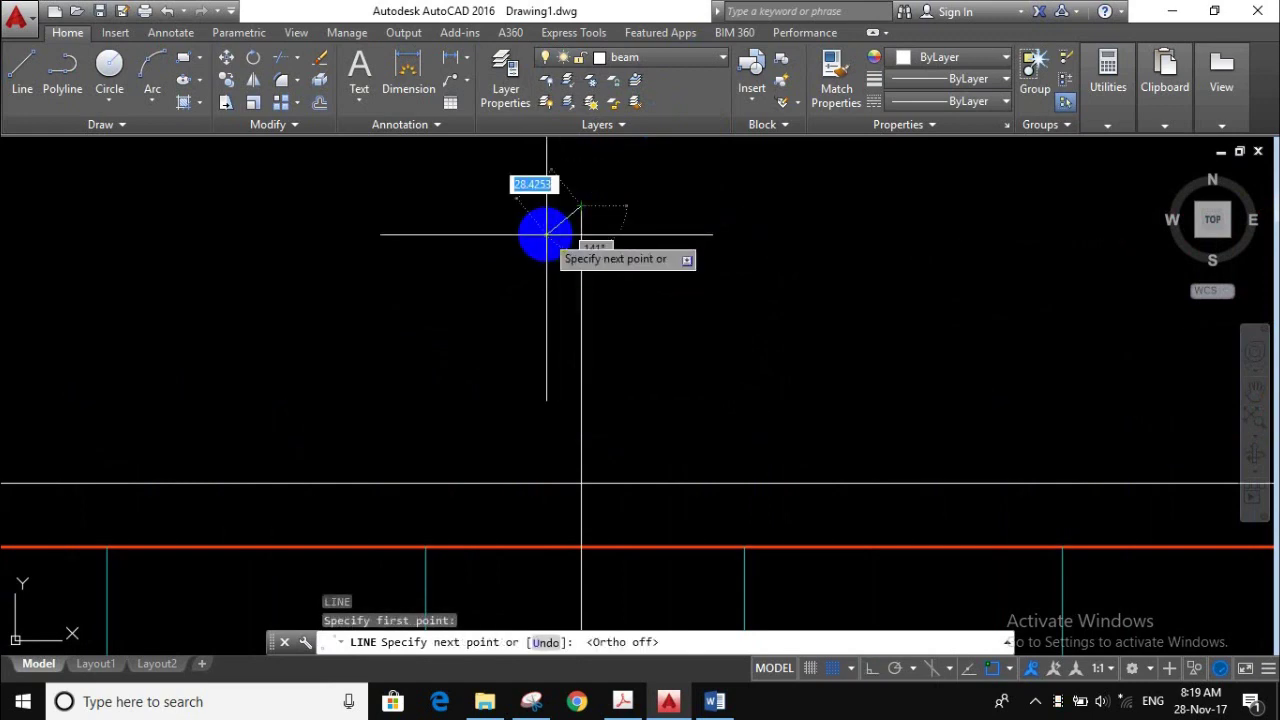
pyautogui.scroll(3, 546, 235)
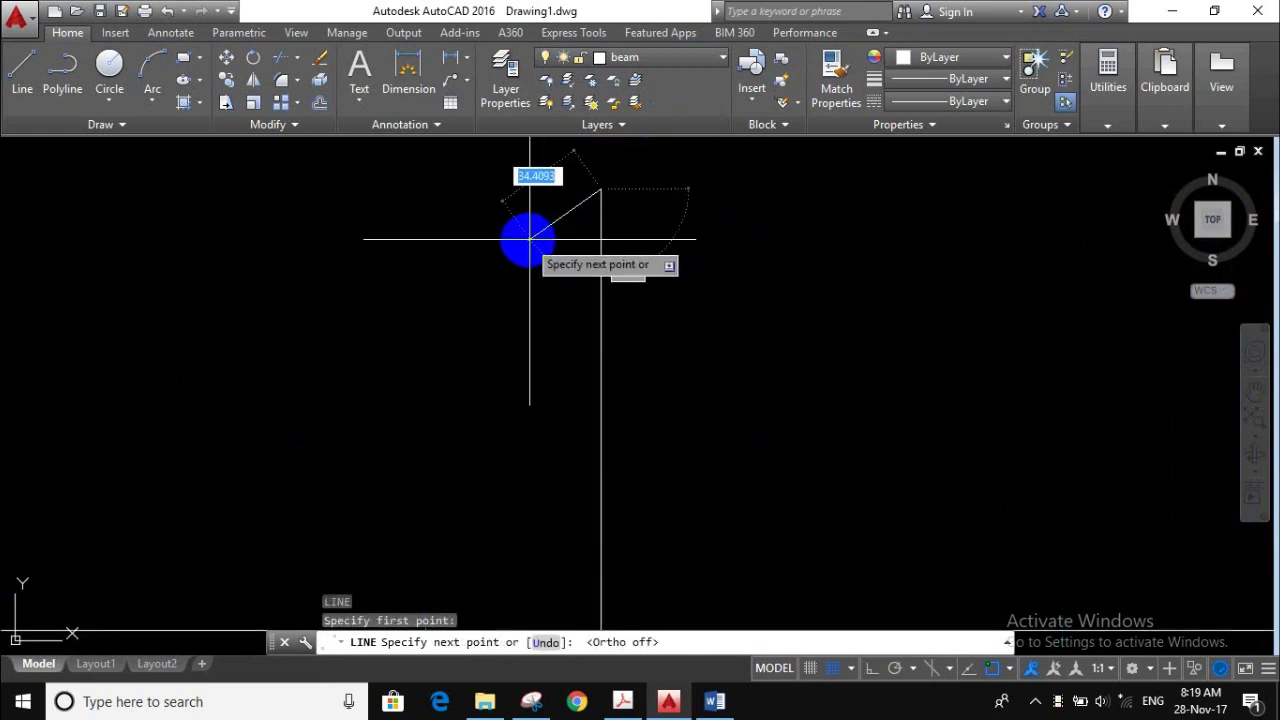
pyautogui.click(530, 239)
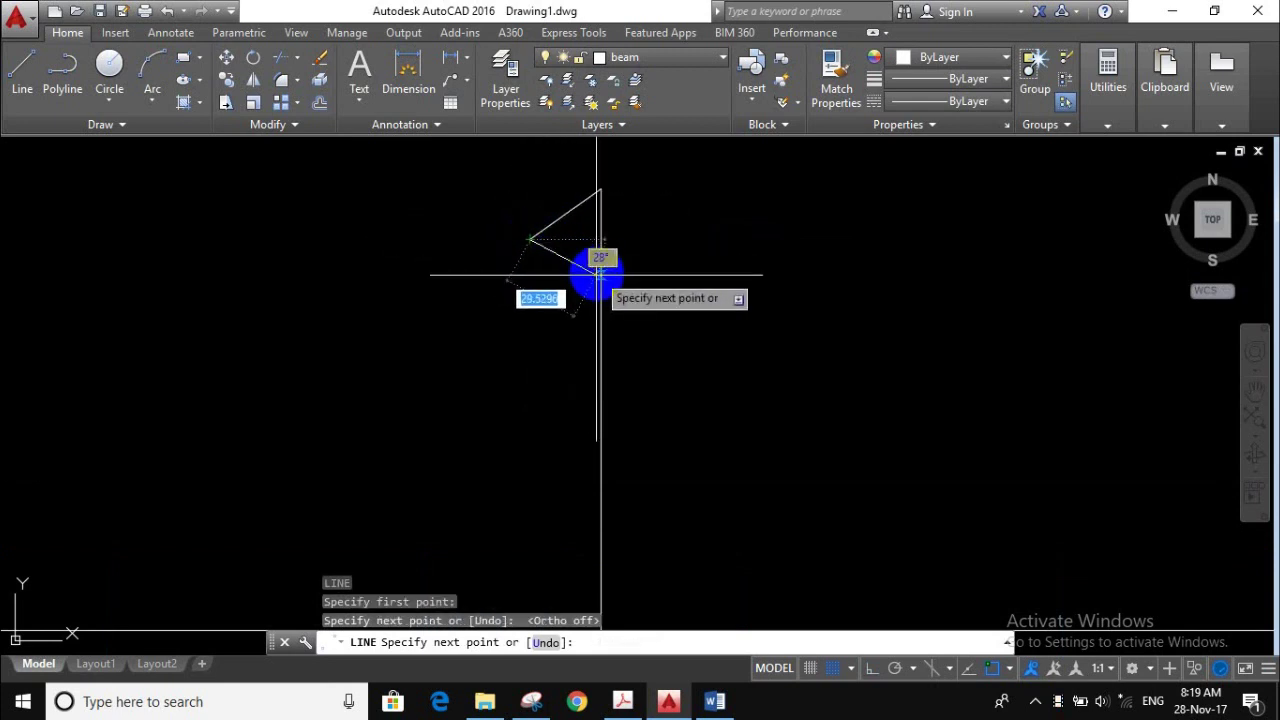
pyautogui.click(599, 273)
pyautogui.press('Return')
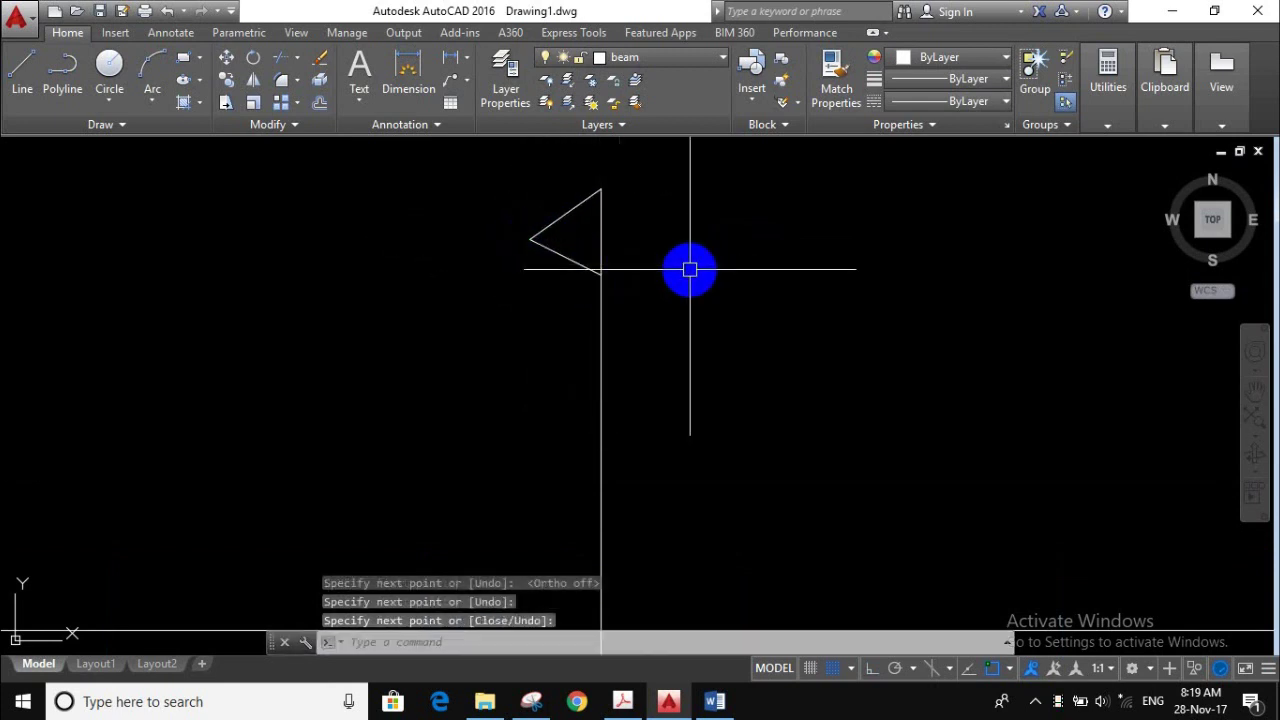
pyautogui.write('H')
pyautogui.press('Return')
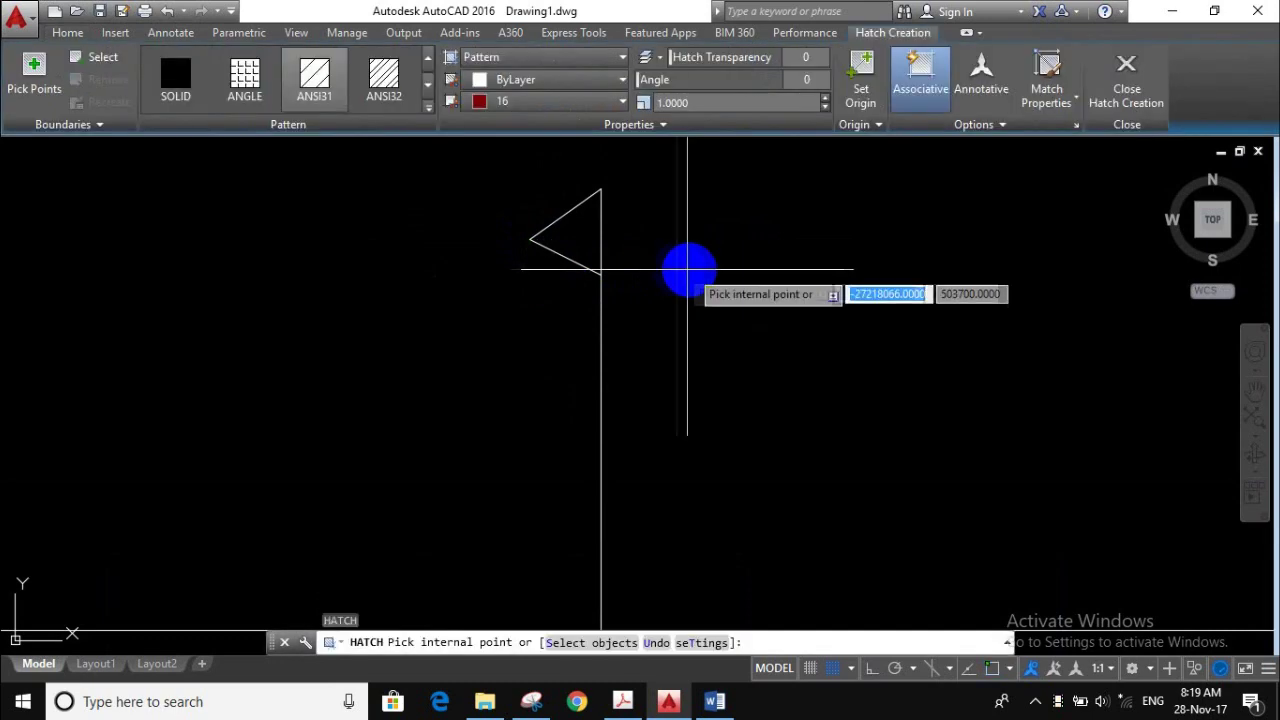
pyautogui.click(580, 229)
pyautogui.press('Return')
# - Draw a matching triangular arrowhead at the section line's bottom end and fill it solid
pyautogui.scroll(-5, 620, 229)
pyautogui.moveTo(651, 294); pyautogui.dragTo(640, 180, button='middle')
pyautogui.scroll(-3, 652, 280)
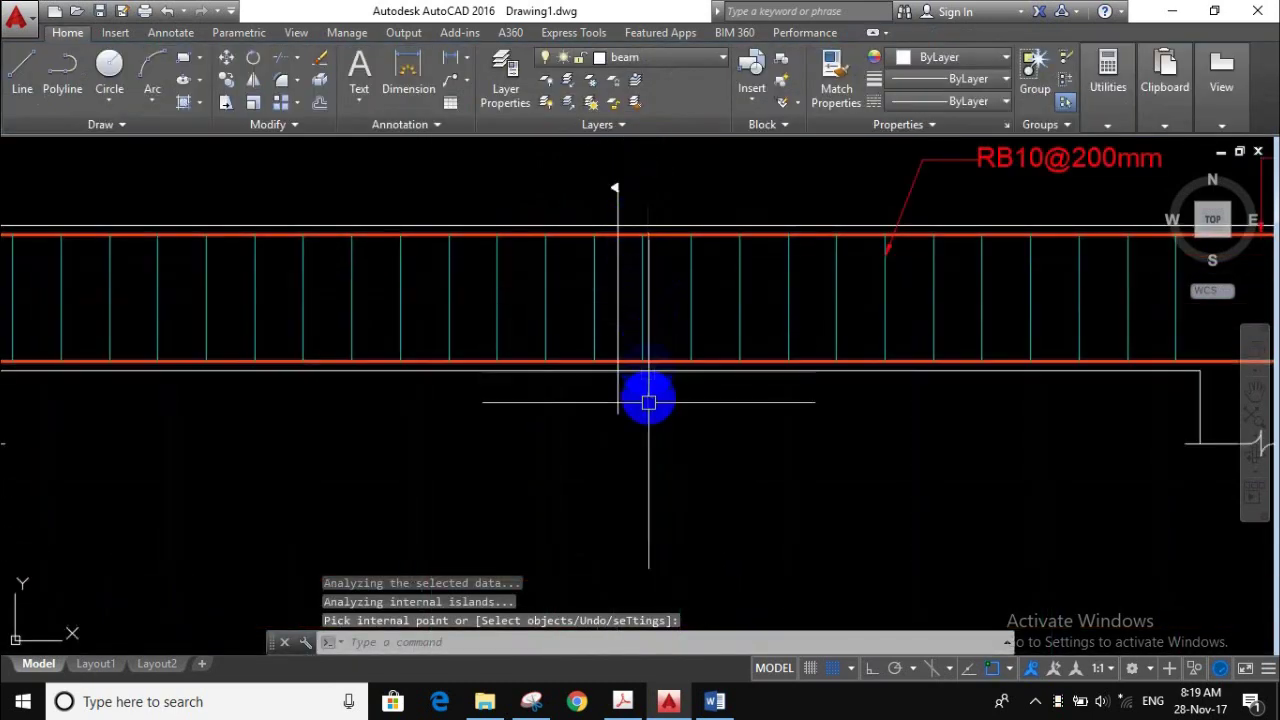
pyautogui.scroll(2, 630, 417)
pyautogui.scroll(3, 630, 417)
pyautogui.write('l')
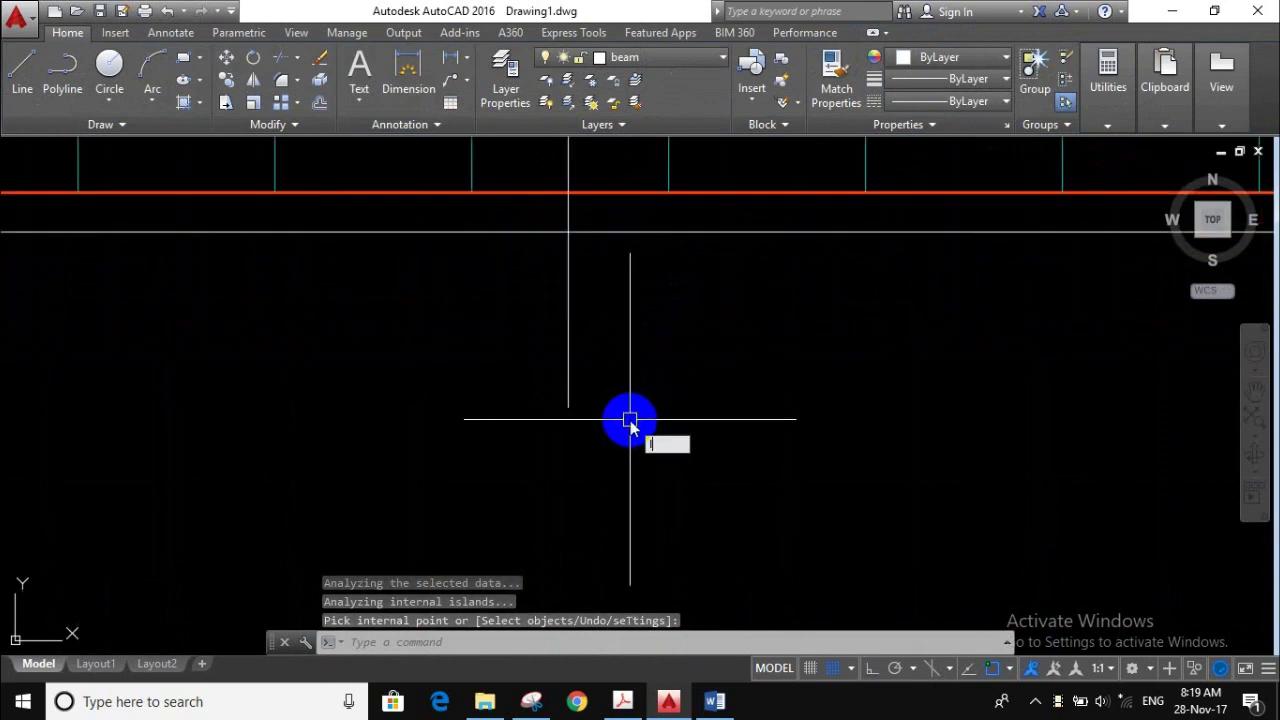
pyautogui.press('Return')
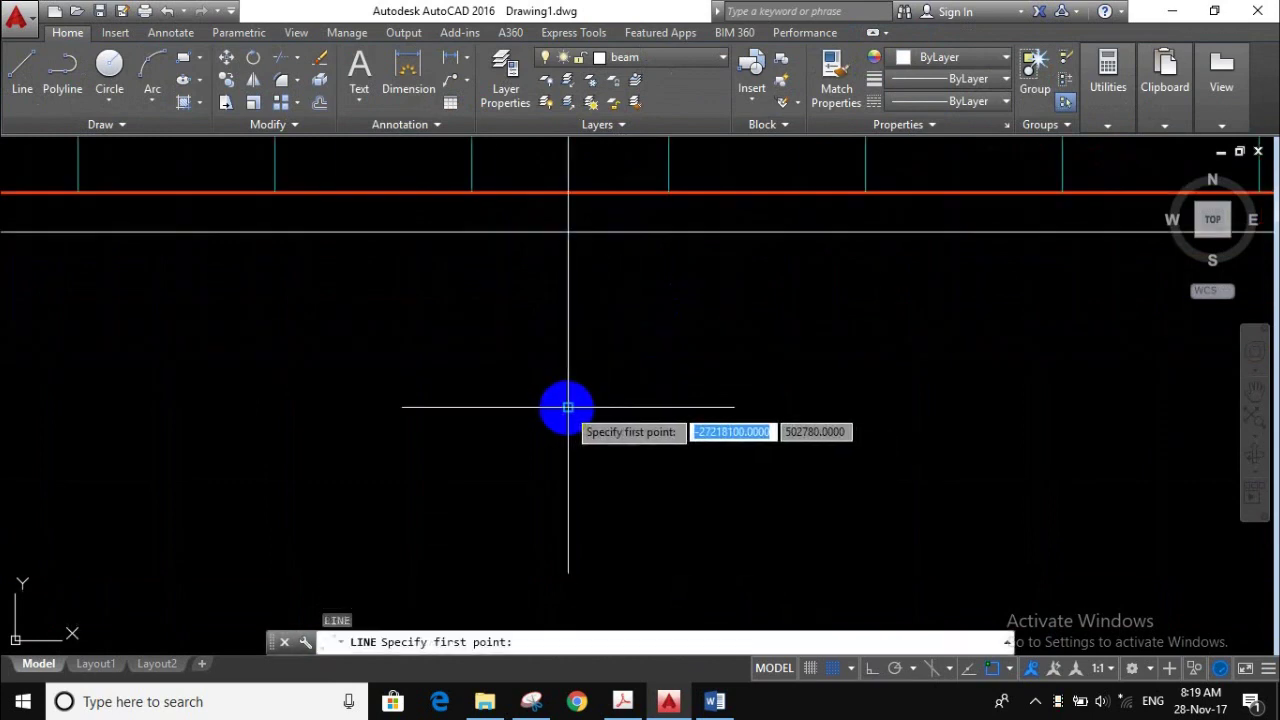
pyautogui.click(562, 405)
pyautogui.click(560, 435)
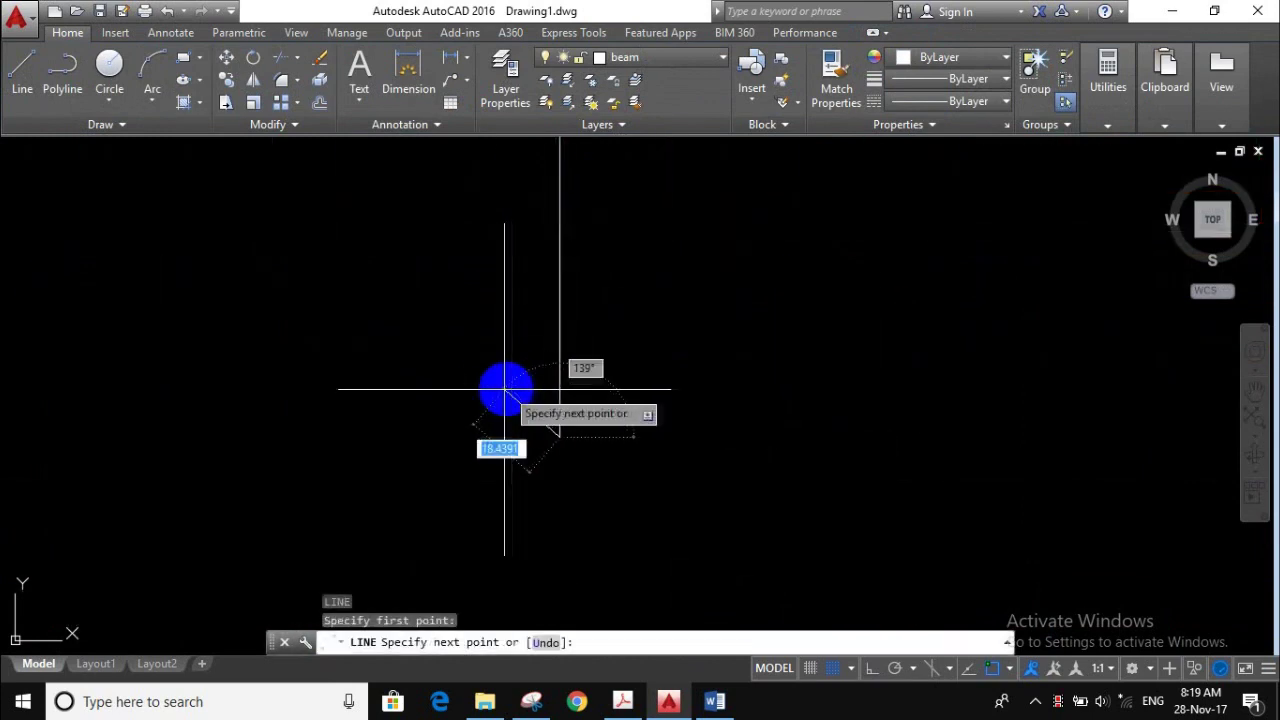
pyautogui.click(480, 325)
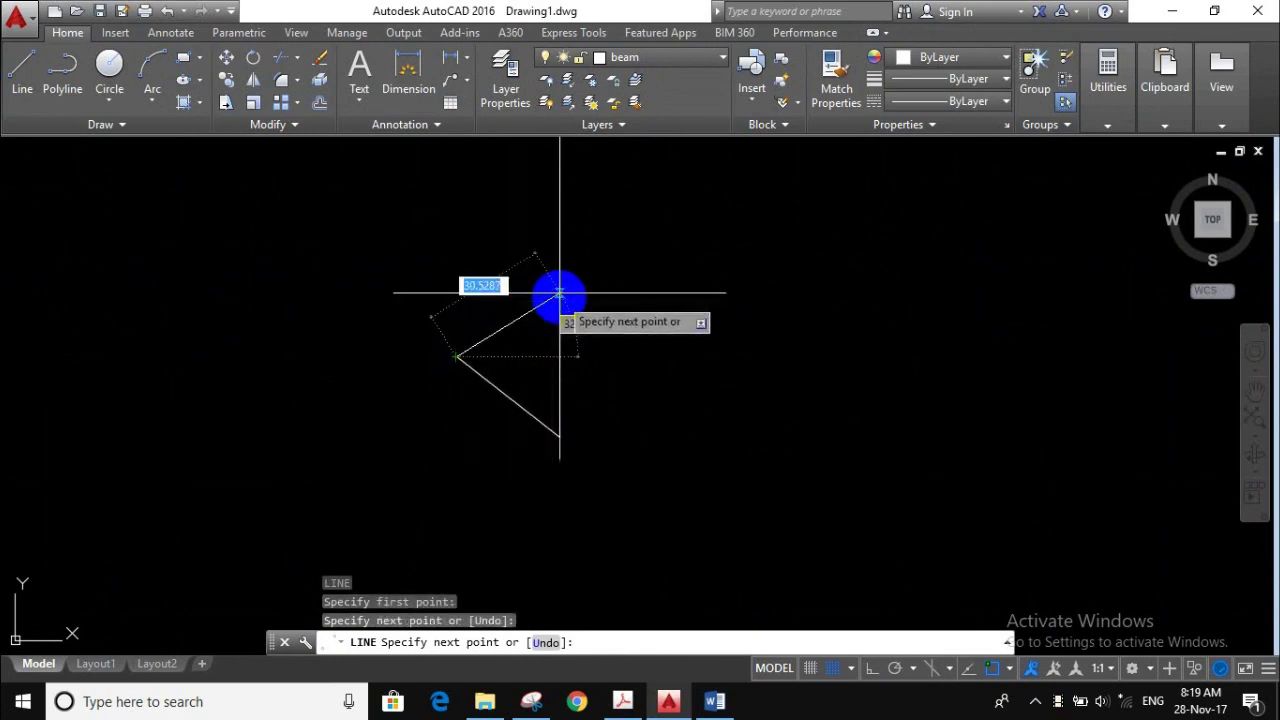
pyautogui.click(560, 293)
pyautogui.press('Return')
pyautogui.press('Return')
pyautogui.click(514, 366)
pyautogui.press('Return')
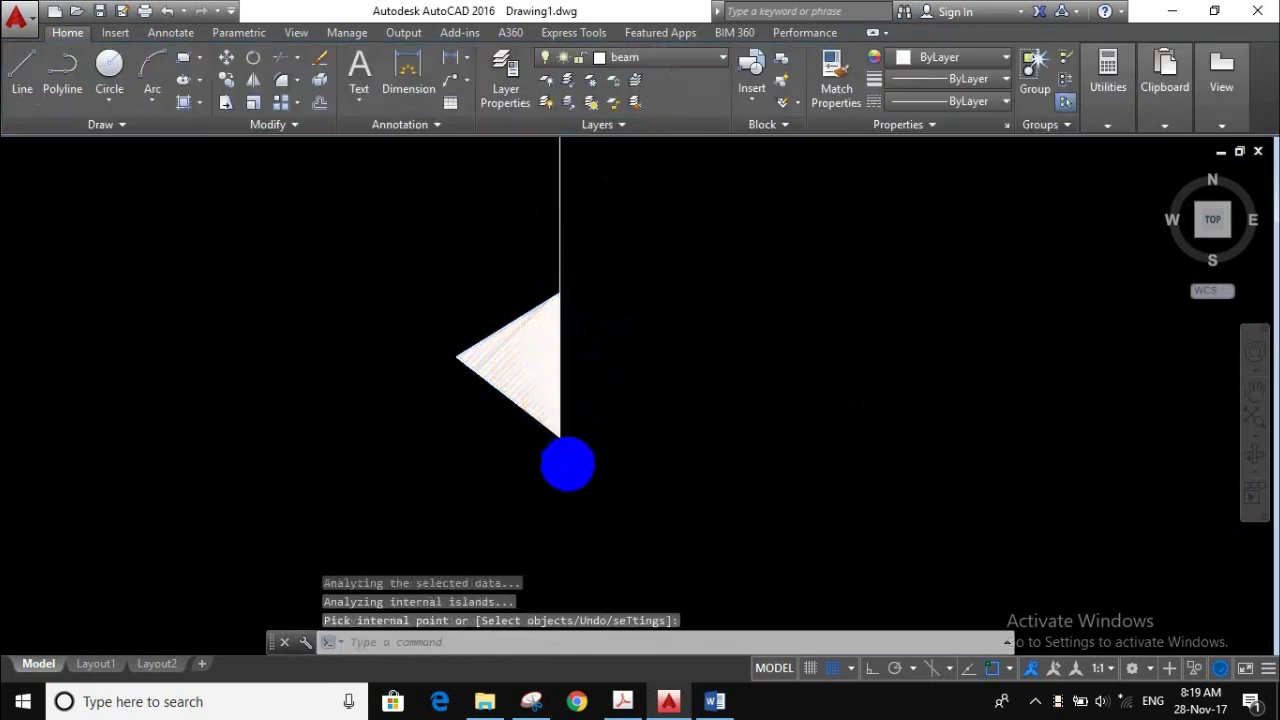
pyautogui.scroll(-3, 567, 463)
pyautogui.moveTo(666, 251); pyautogui.dragTo(660, 231, button='middle')
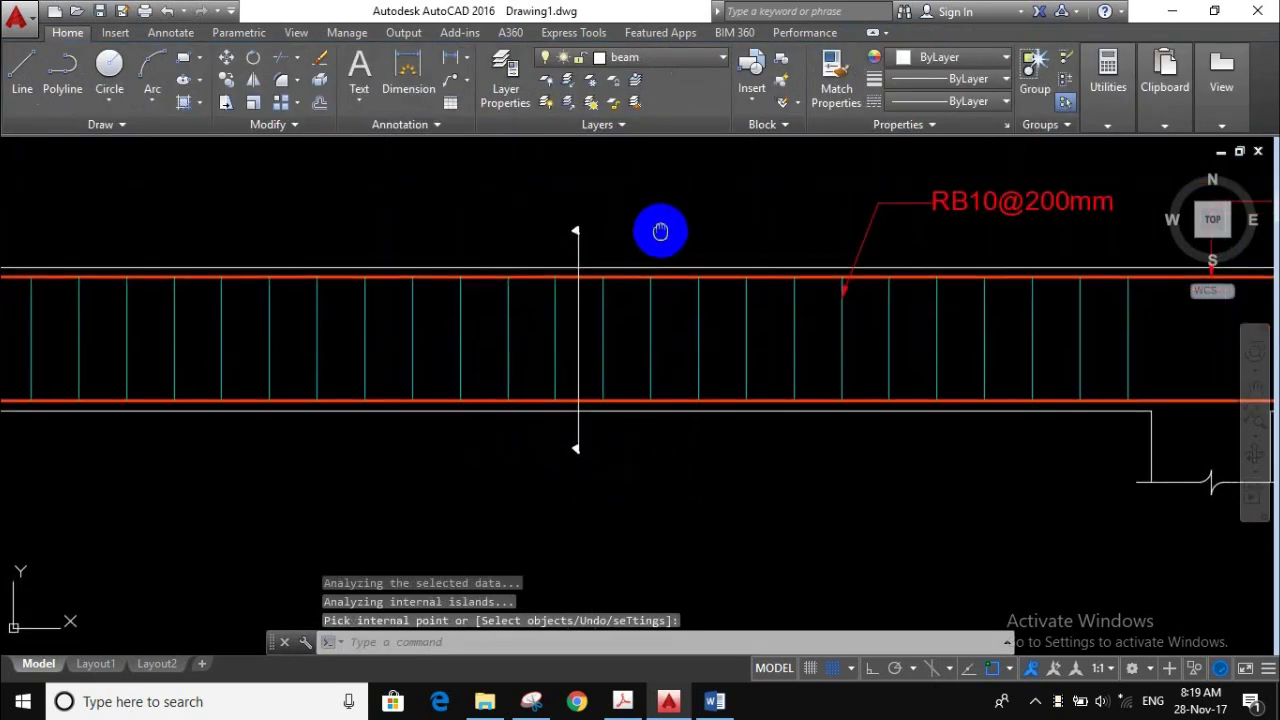
pyautogui.scroll(2, 640, 230)
pyautogui.scroll(2, 640, 230)
pyautogui.scroll(-2, 640, 230)
pyautogui.scroll(-2, 638, 230)
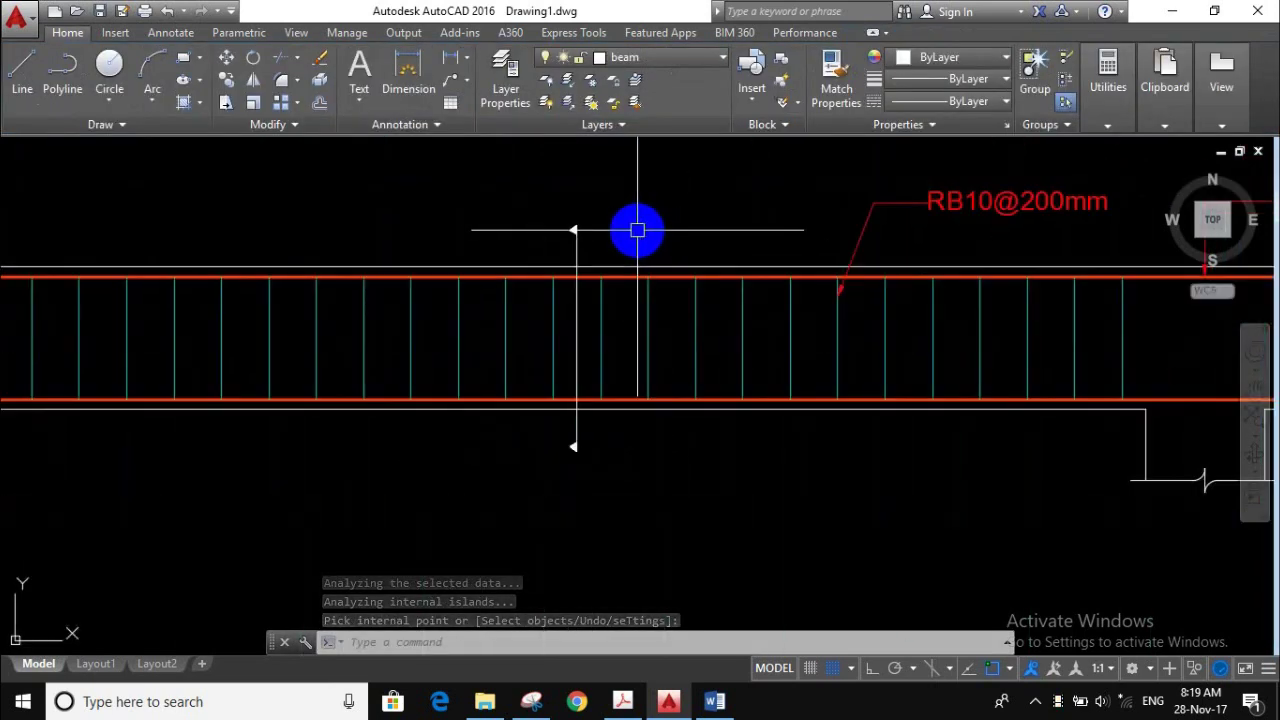
pyautogui.scroll(-2, 634, 283)
pyautogui.moveTo(663, 423); pyautogui.dragTo(586, 446, button='middle')
pyautogui.scroll(-2, 614, 441)
pyautogui.scroll(2, 530, 330)
pyautogui.scroll(2, 525, 325)
pyautogui.scroll(2, 528, 328)
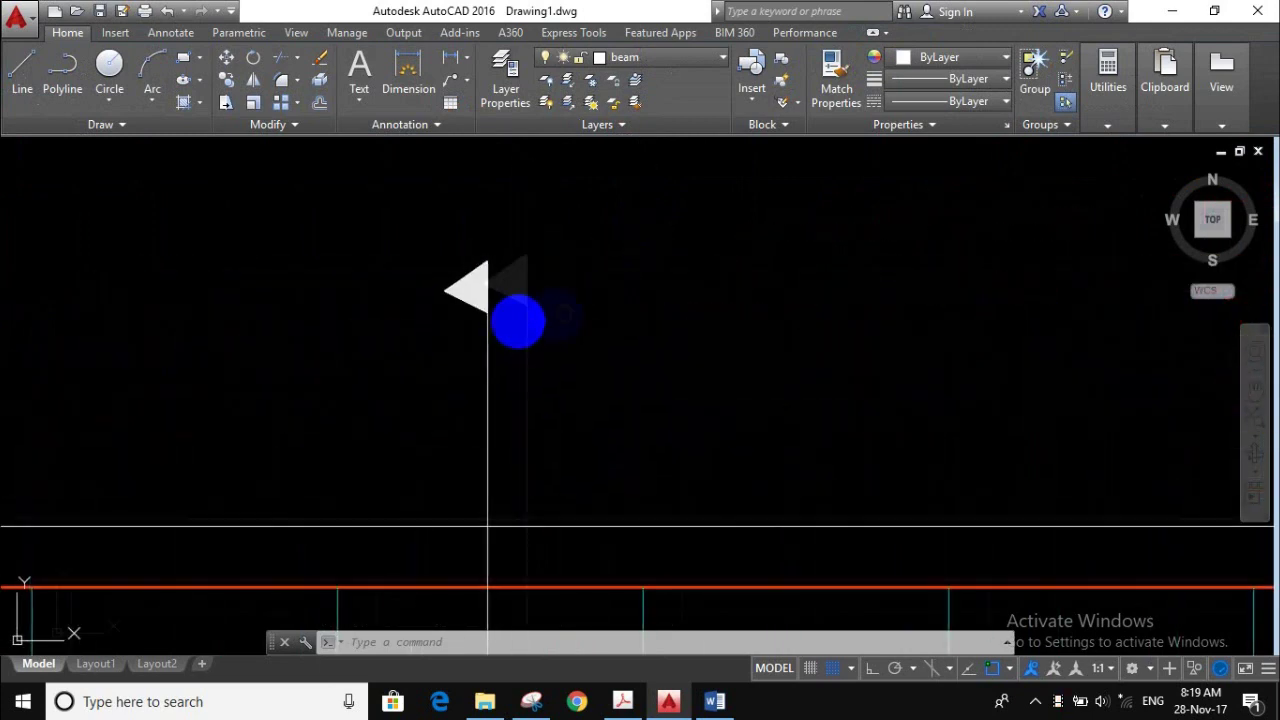
pyautogui.moveTo(517, 321); pyautogui.dragTo(589, 306, button='middle')
pyautogui.write('t')
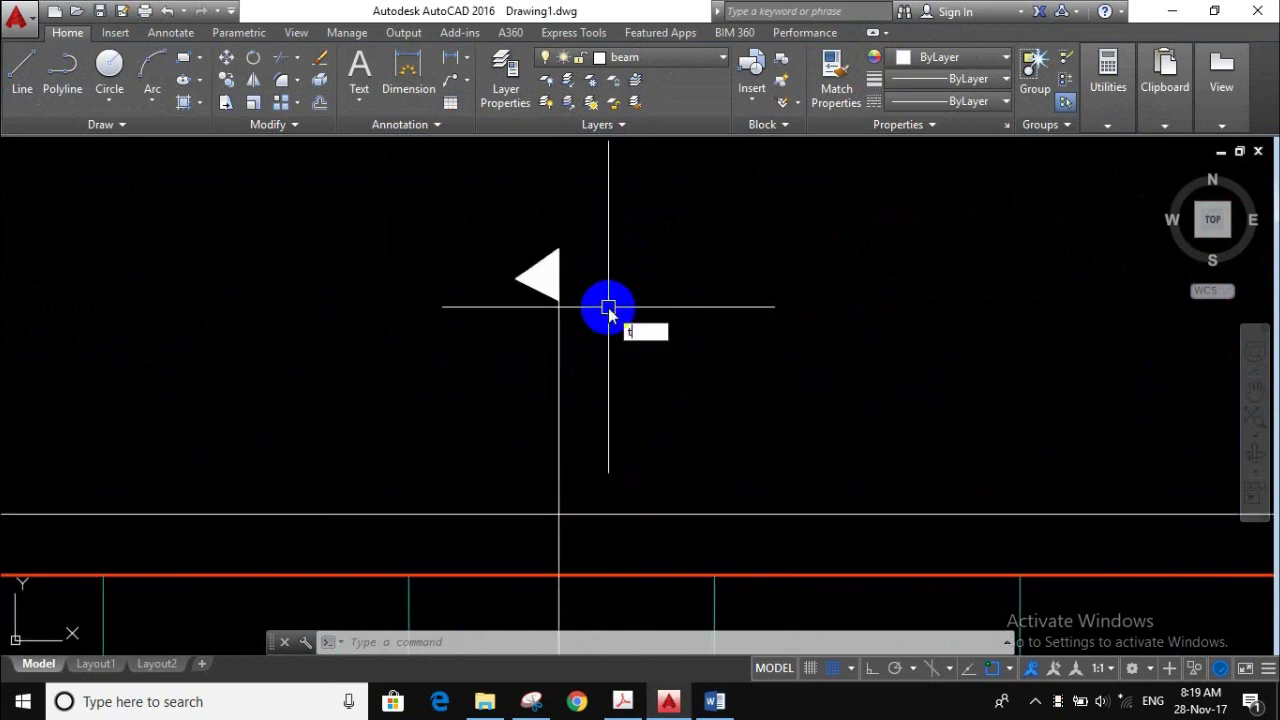
# - Add a multiline text label 'A' near the top of the section line
pyautogui.press('Return')
pyautogui.scroll(-2, 606, 262)
pyautogui.scroll(-2, 604, 272)
pyautogui.click(551, 214)
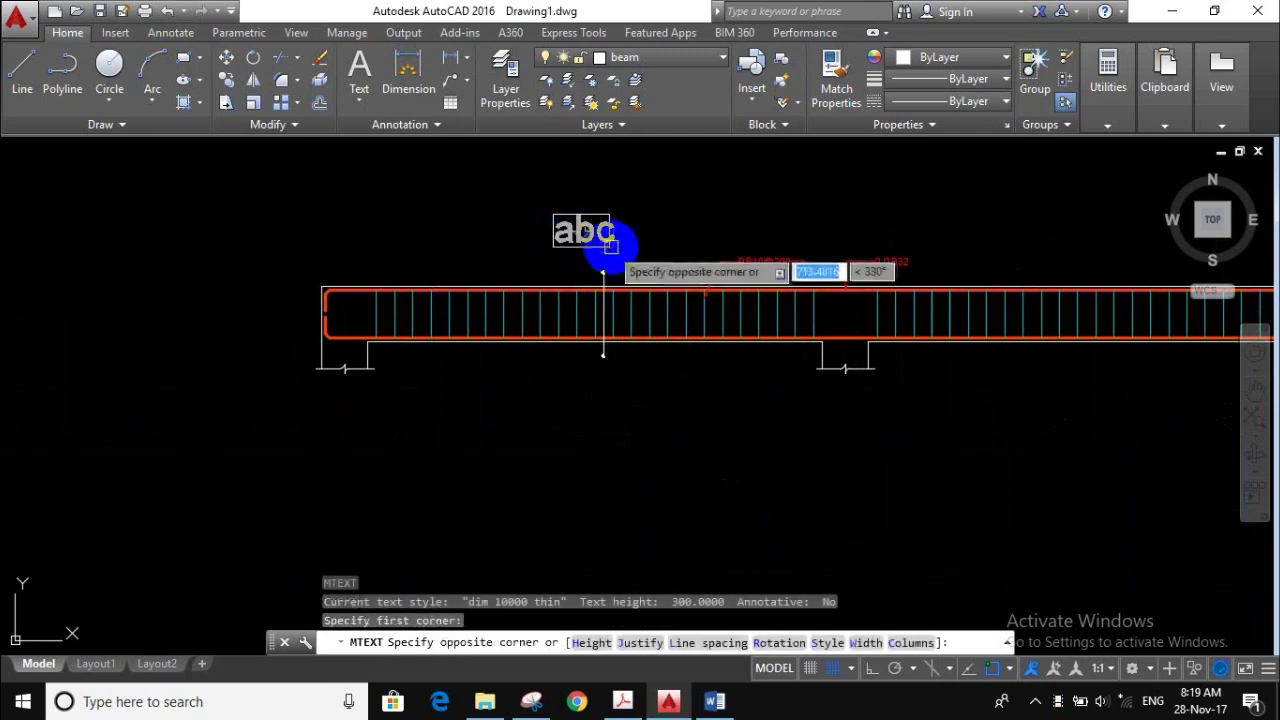
pyautogui.scroll(4, 620, 248)
pyautogui.click(673, 275)
pyautogui.write('A')
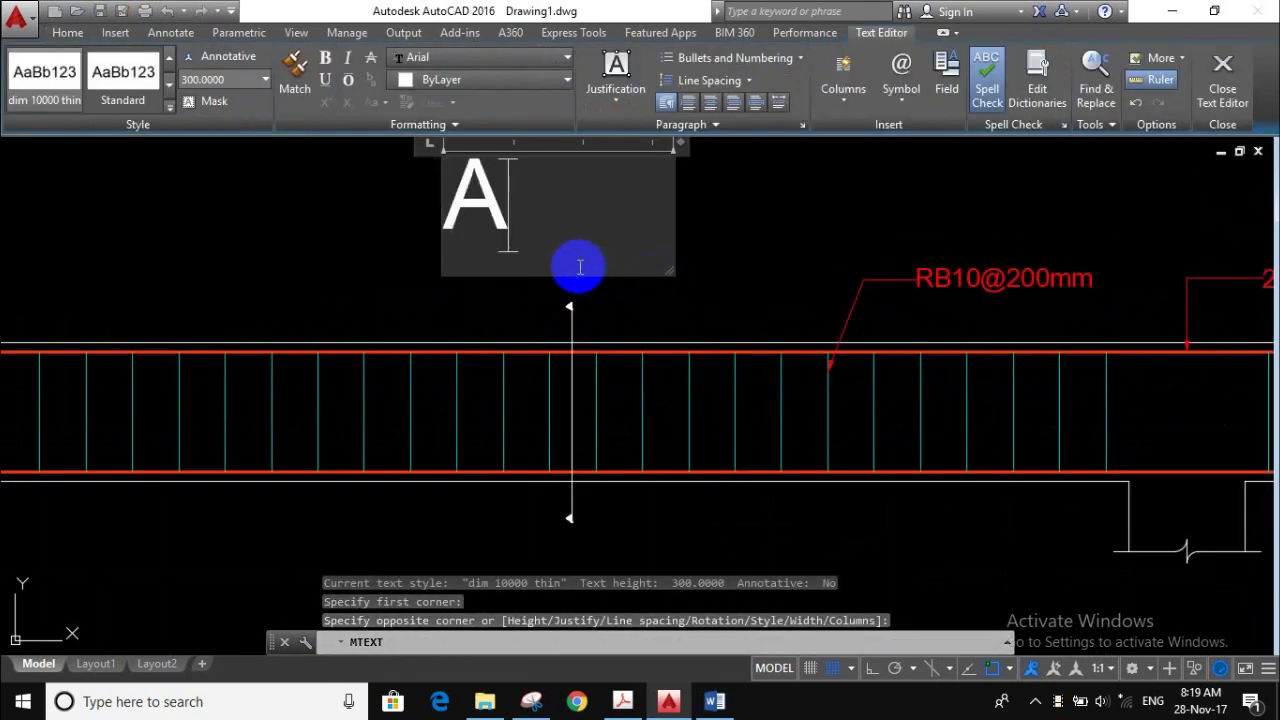
pyautogui.click(690, 262)
pyautogui.scroll(-2, 600, 275)
pyautogui.scroll(4, 535, 247)
pyautogui.moveTo(535, 247); pyautogui.dragTo(567, 293, button='middle')
# - Resize the letter A to a text height of 80
pyautogui.doubleClick(561, 284)
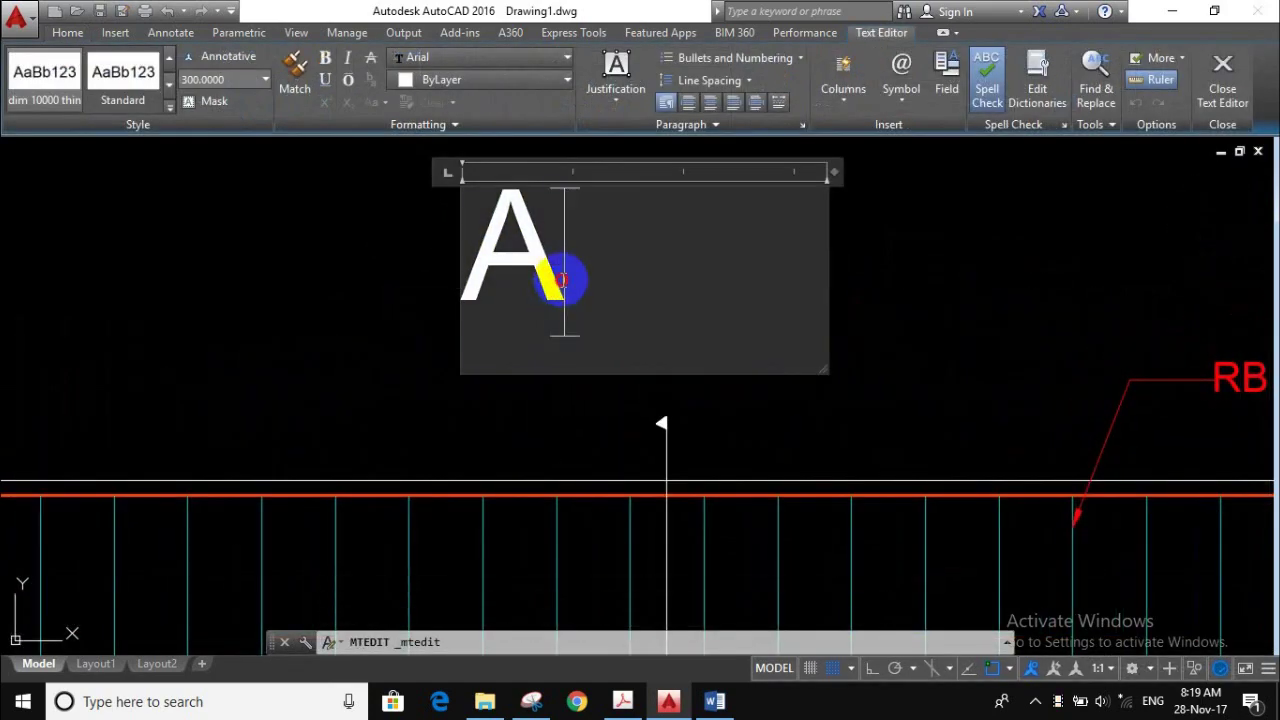
pyautogui.moveTo(562, 281); pyautogui.dragTo(476, 285)
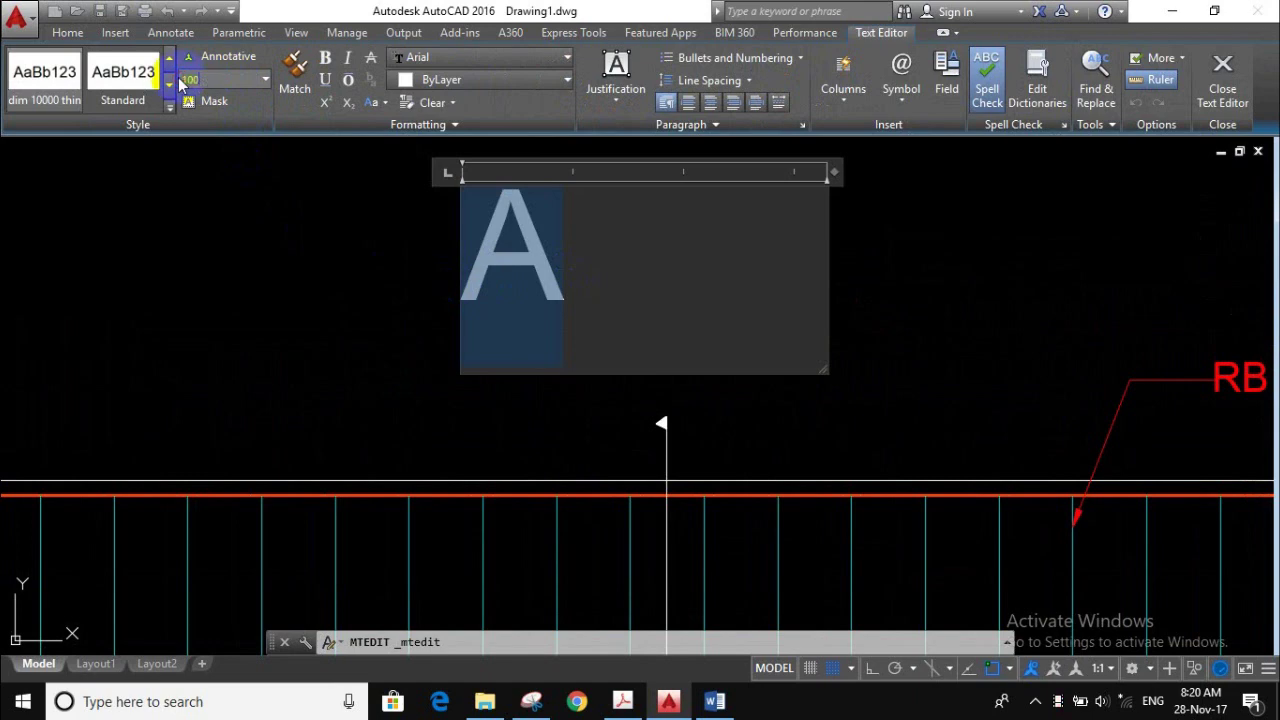
pyautogui.click(229, 257)
pyautogui.scroll(-4, 280, 297)
pyautogui.scroll(1, 323, 297)
pyautogui.scroll(1, 373, 273)
pyautogui.doubleClick(374, 273)
pyautogui.moveTo(443, 263); pyautogui.dragTo(357, 271)
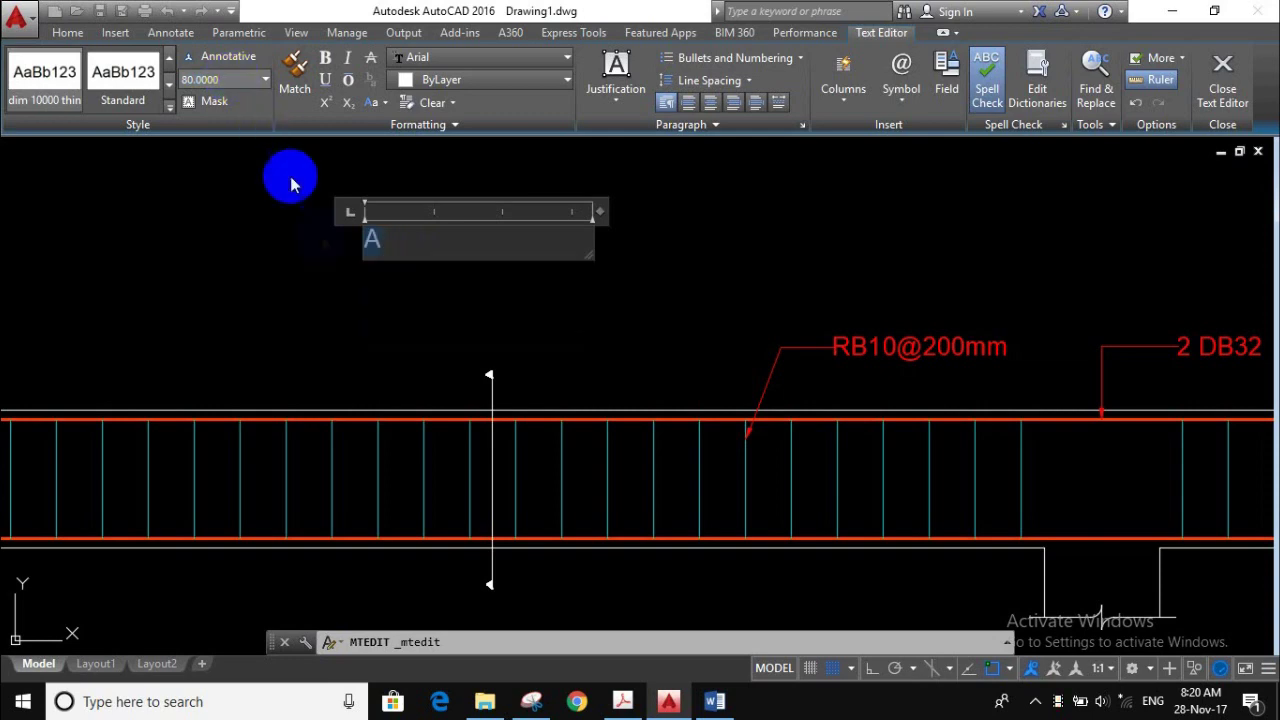
pyautogui.click(318, 300)
pyautogui.press('Return')
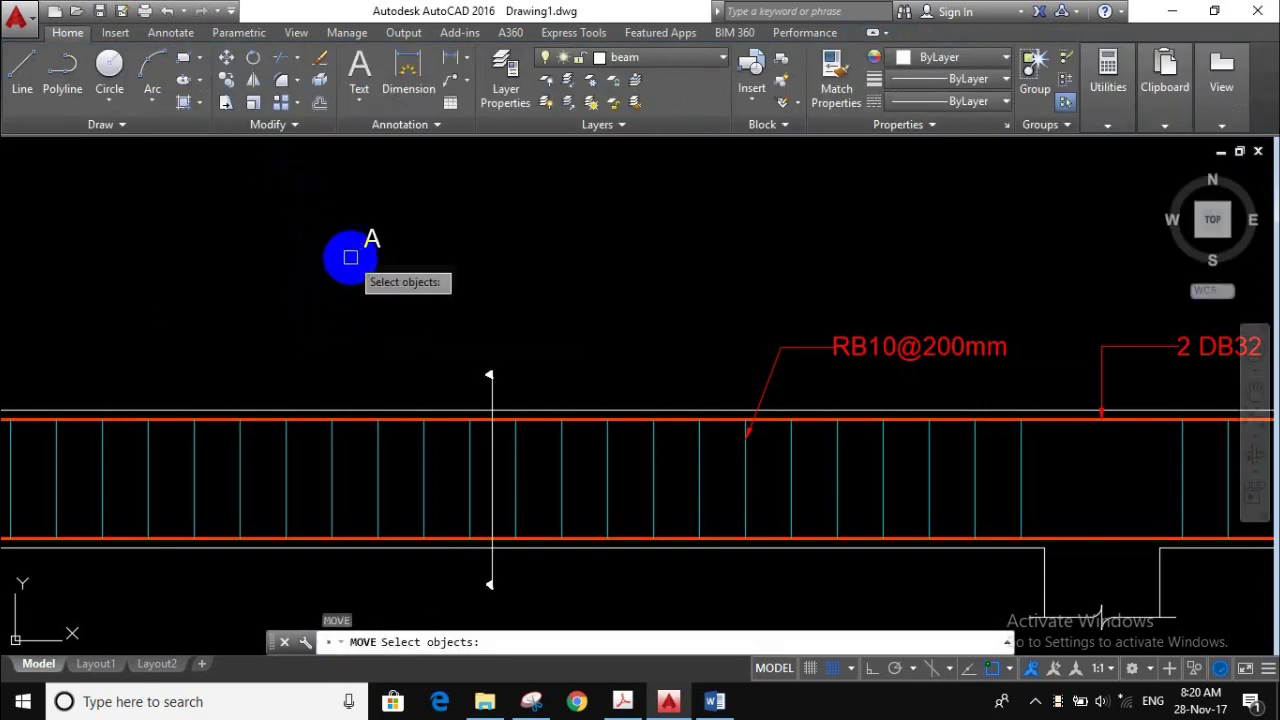
# - Move the letter A beside the top arrowhead of the section line
pyautogui.press('Return')
pyautogui.click(358, 198)
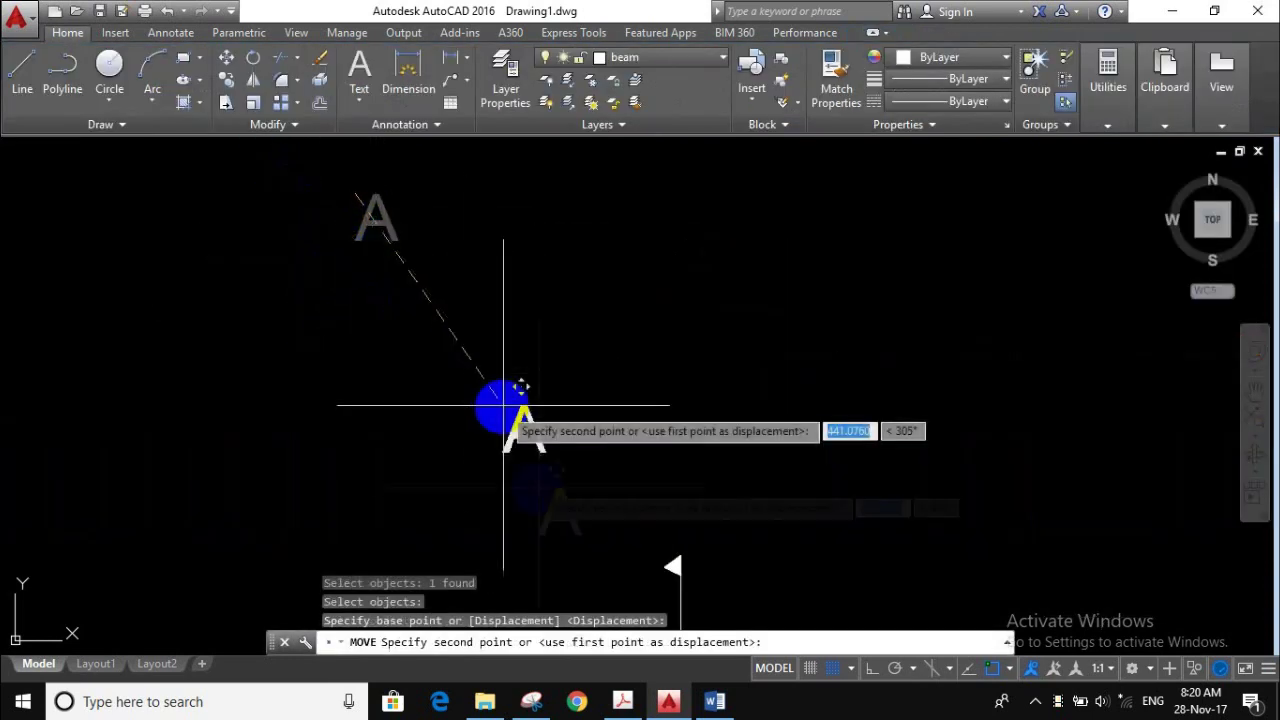
pyautogui.click(611, 531)
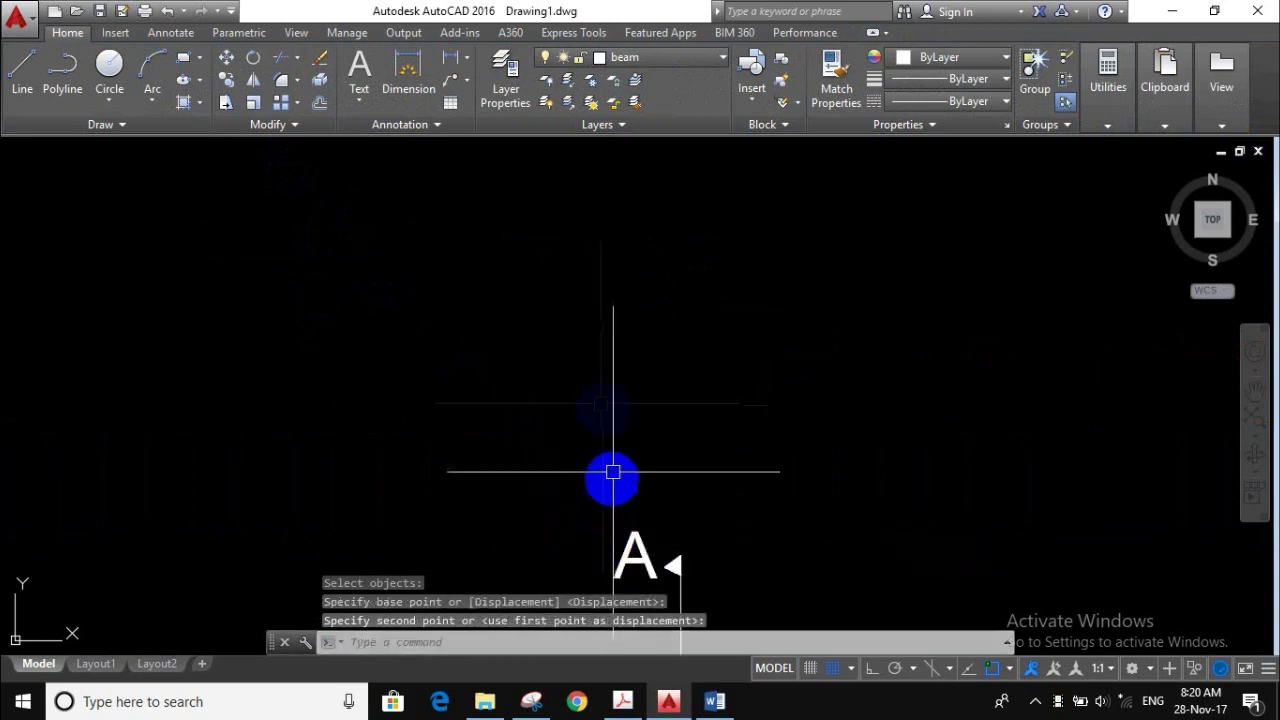
pyautogui.scroll(-5, 620, 380)
pyautogui.scroll(2, 627, 410)
pyautogui.moveTo(623, 409); pyautogui.dragTo(607, 303, button='middle')
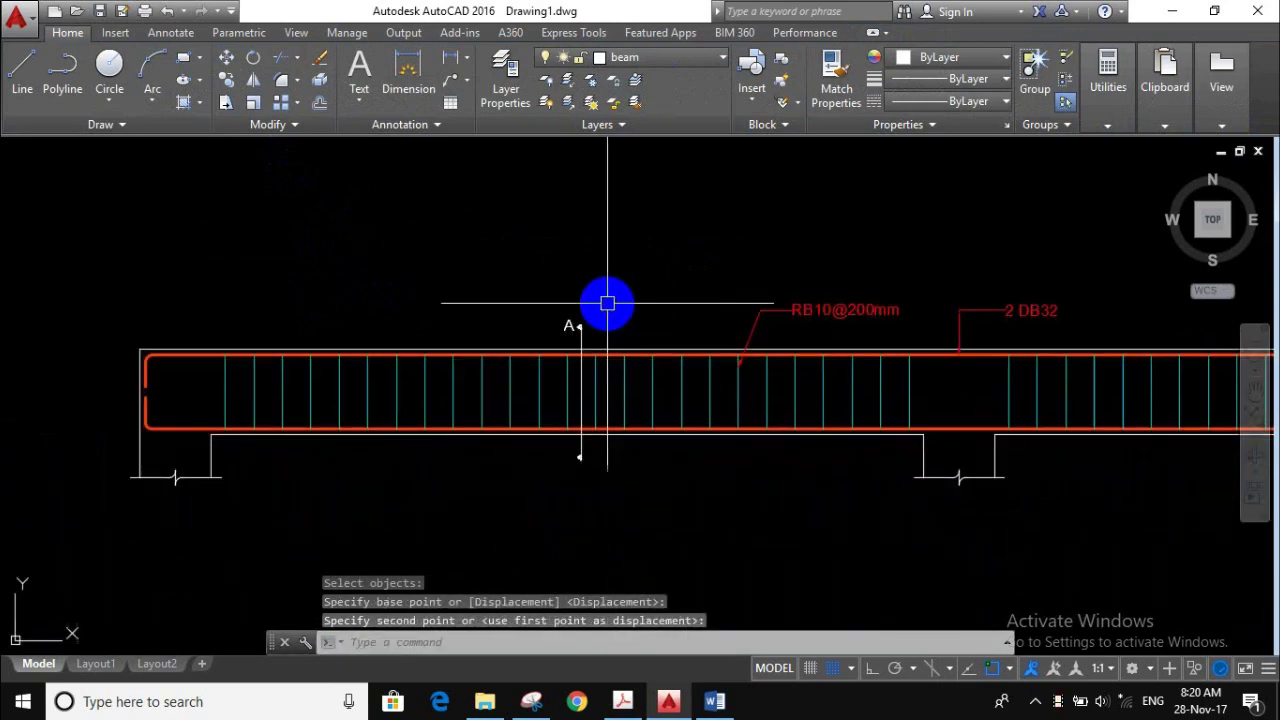
# - Copy the letter A down to sit beside the bottom arrowhead
pyautogui.write('co')
pyautogui.click(694, 350)
pyautogui.scroll(5, 580, 328)
pyautogui.press('Return')
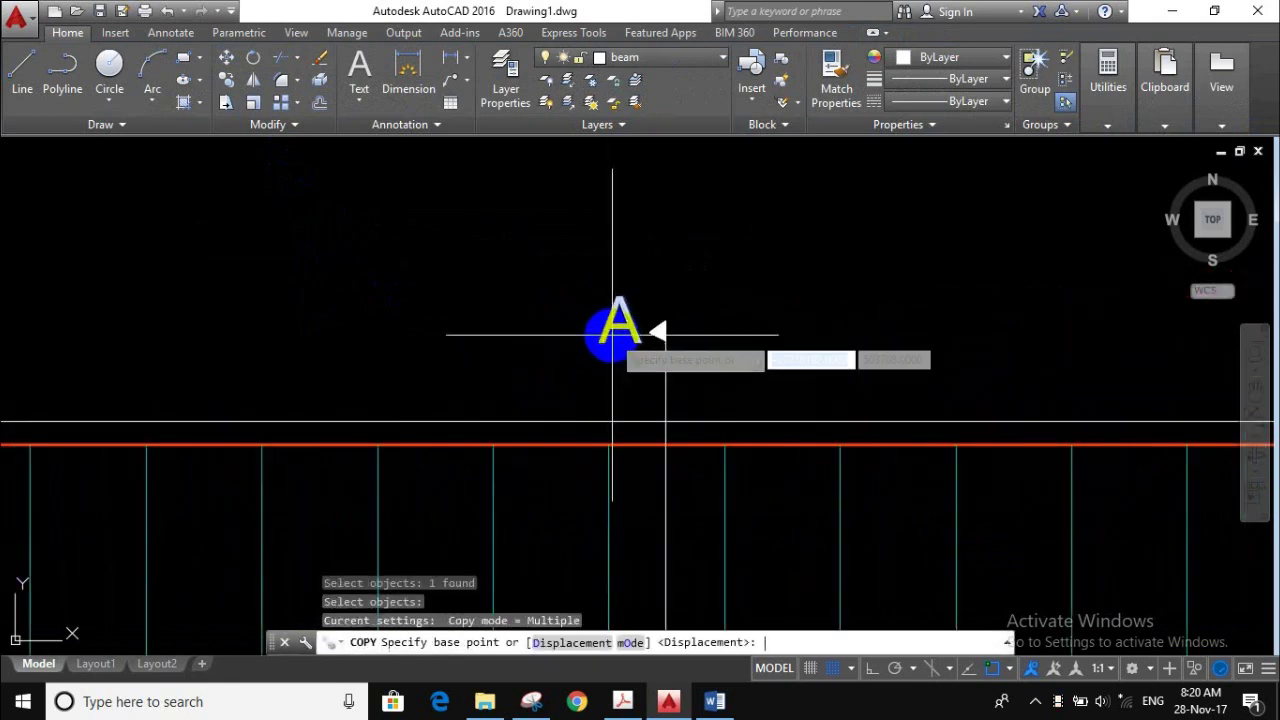
pyautogui.click(610, 325)
pyautogui.scroll(-5, 600, 324)
pyautogui.scroll(5, 603, 455)
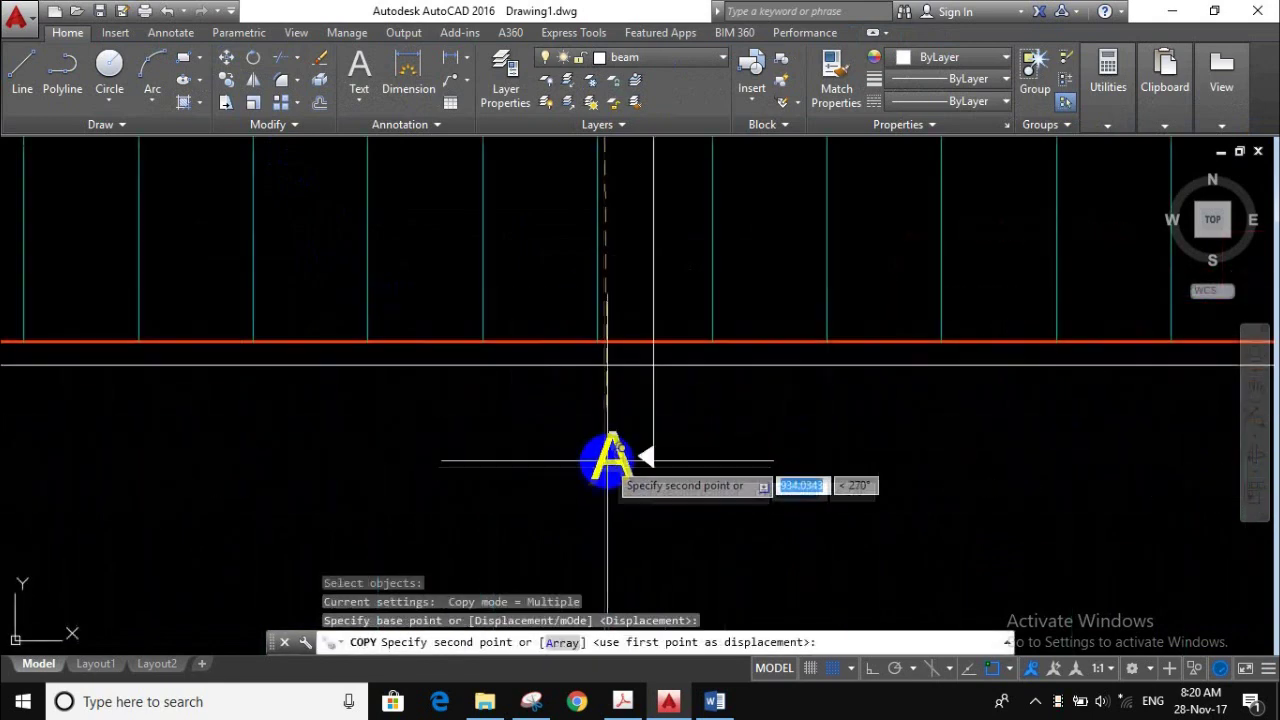
pyautogui.click(603, 452)
pyautogui.press('Return')
pyautogui.scroll(-5, 563, 427)
pyautogui.scroll(-1, 563, 427)
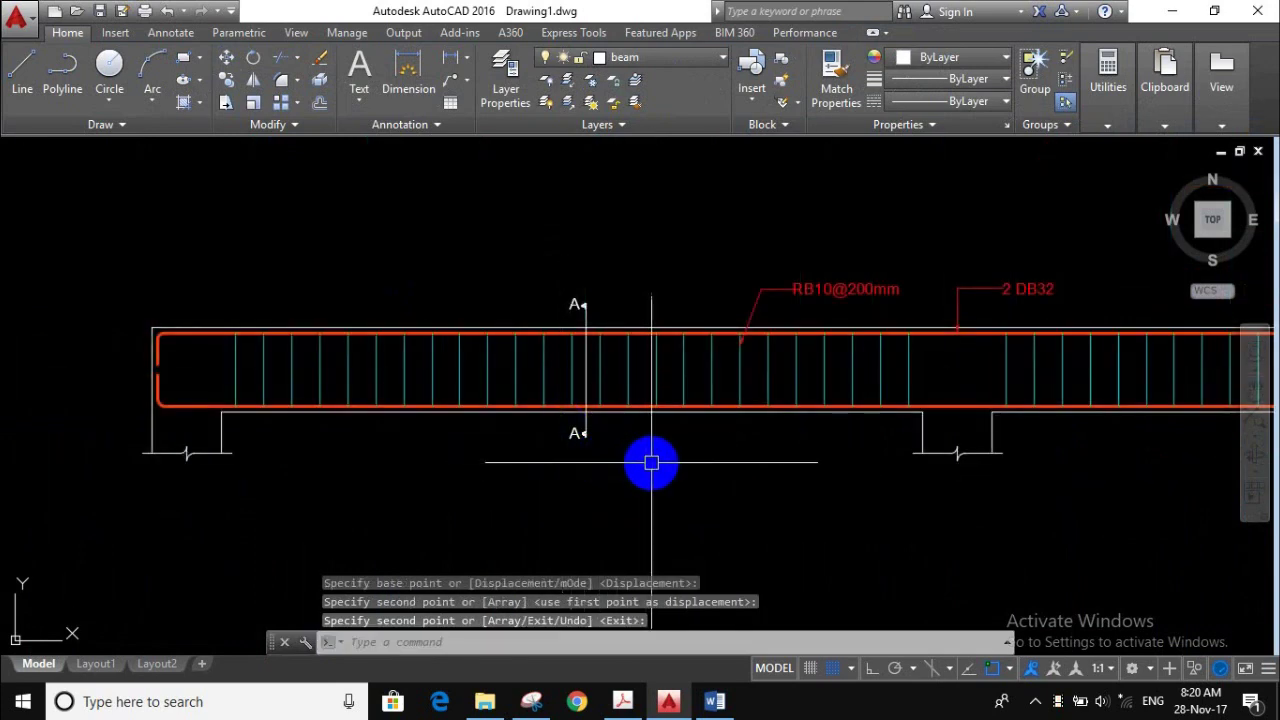
pyautogui.scroll(-1, 620, 450)
pyautogui.scroll(-3, 583, 440)
pyautogui.scroll(2, 588, 448)
pyautogui.scroll(2, 588, 448)
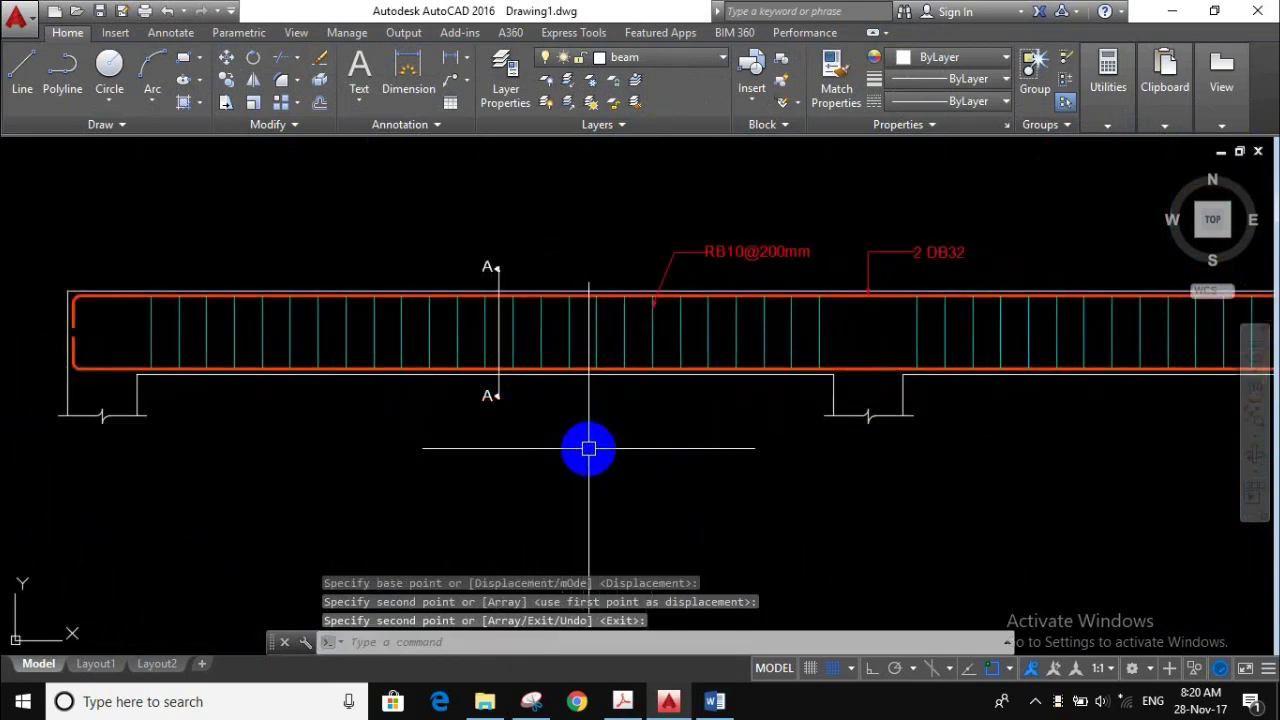
pyautogui.scroll(2, 517, 414)
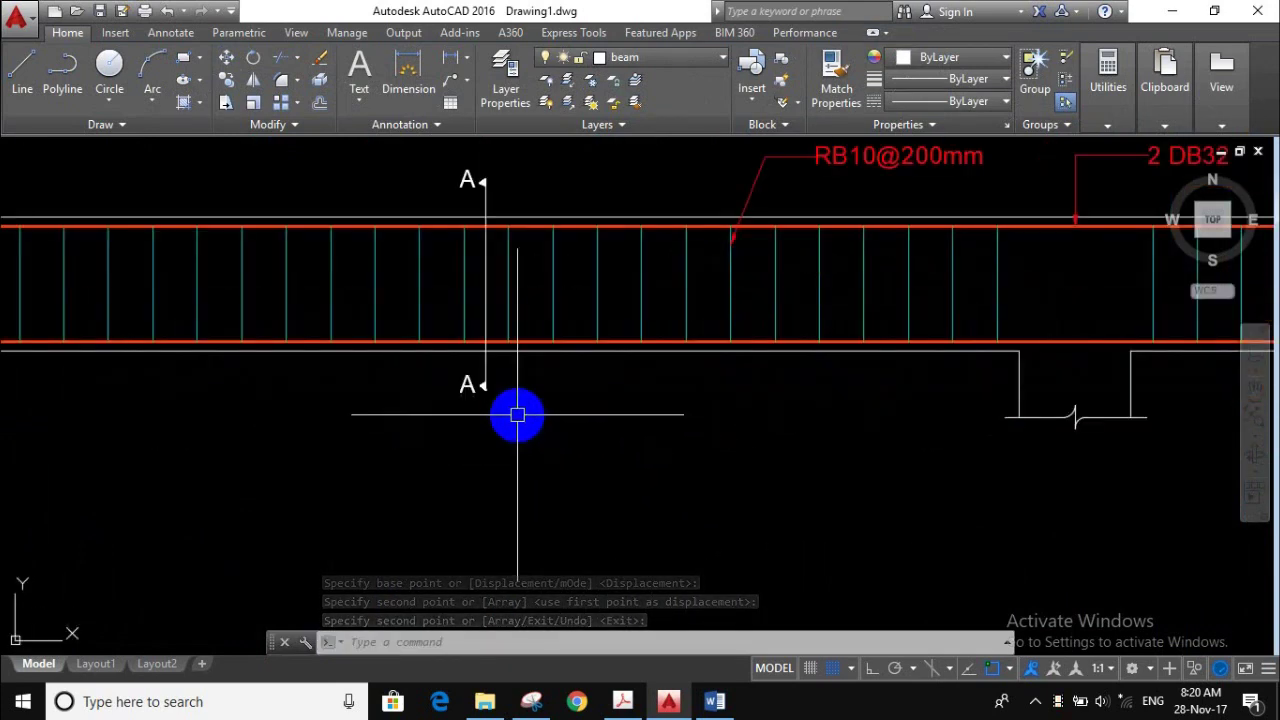
pyautogui.write('co')
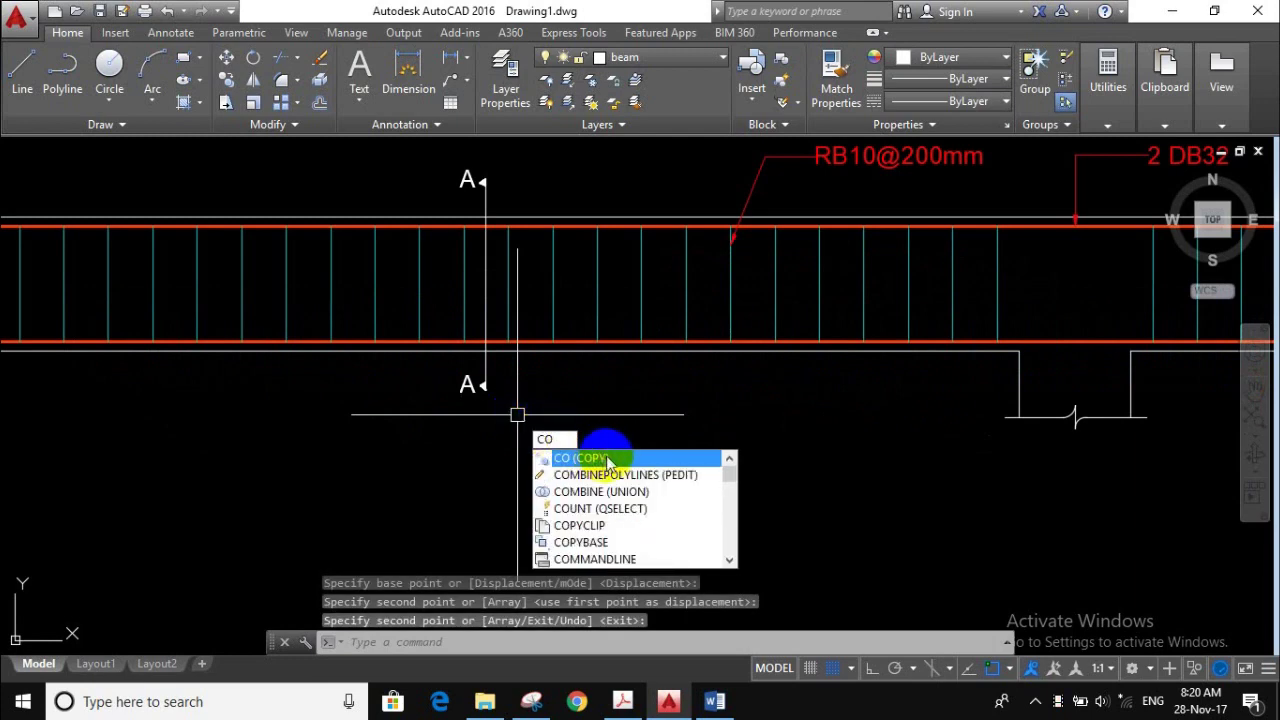
# - Copy both A labels and their arrowheads to a new position farther right along the beam
pyautogui.click(606, 458)
pyautogui.scroll(4, 466, 165)
pyautogui.click(519, 196)
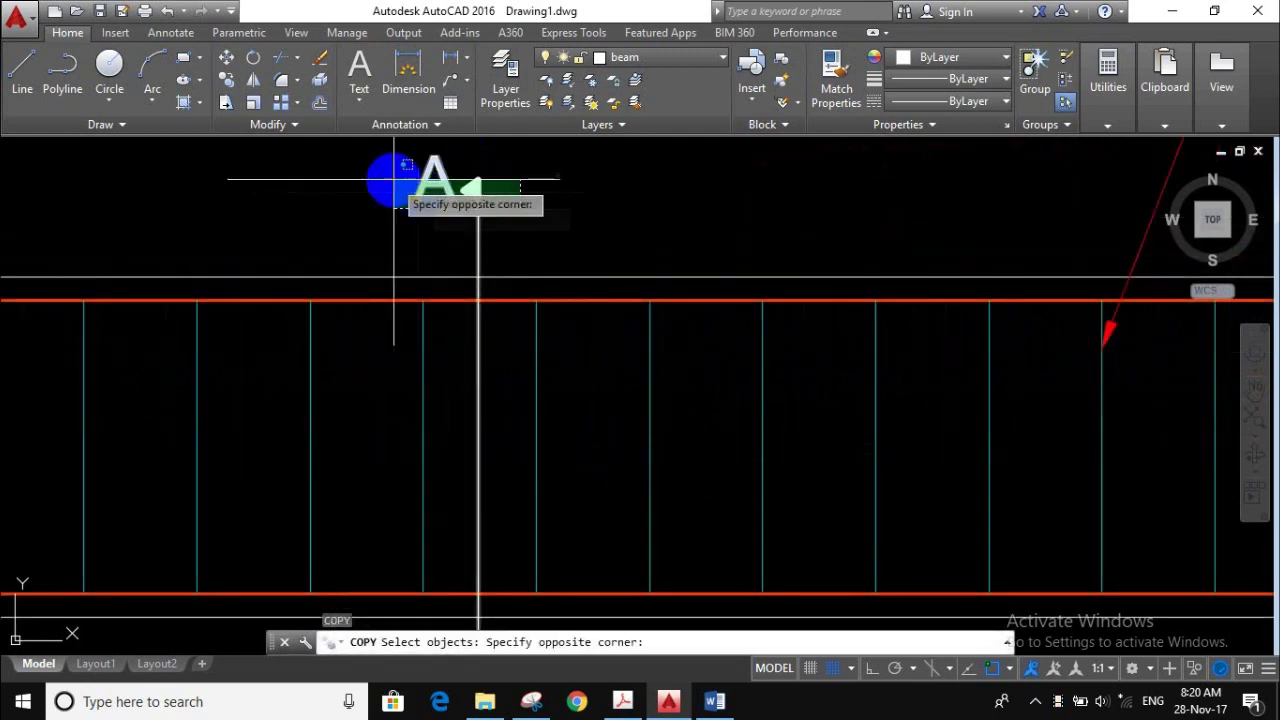
pyautogui.click(394, 180)
pyautogui.scroll(-5, 443, 300)
pyautogui.scroll(5, 466, 340)
pyautogui.click(470, 340)
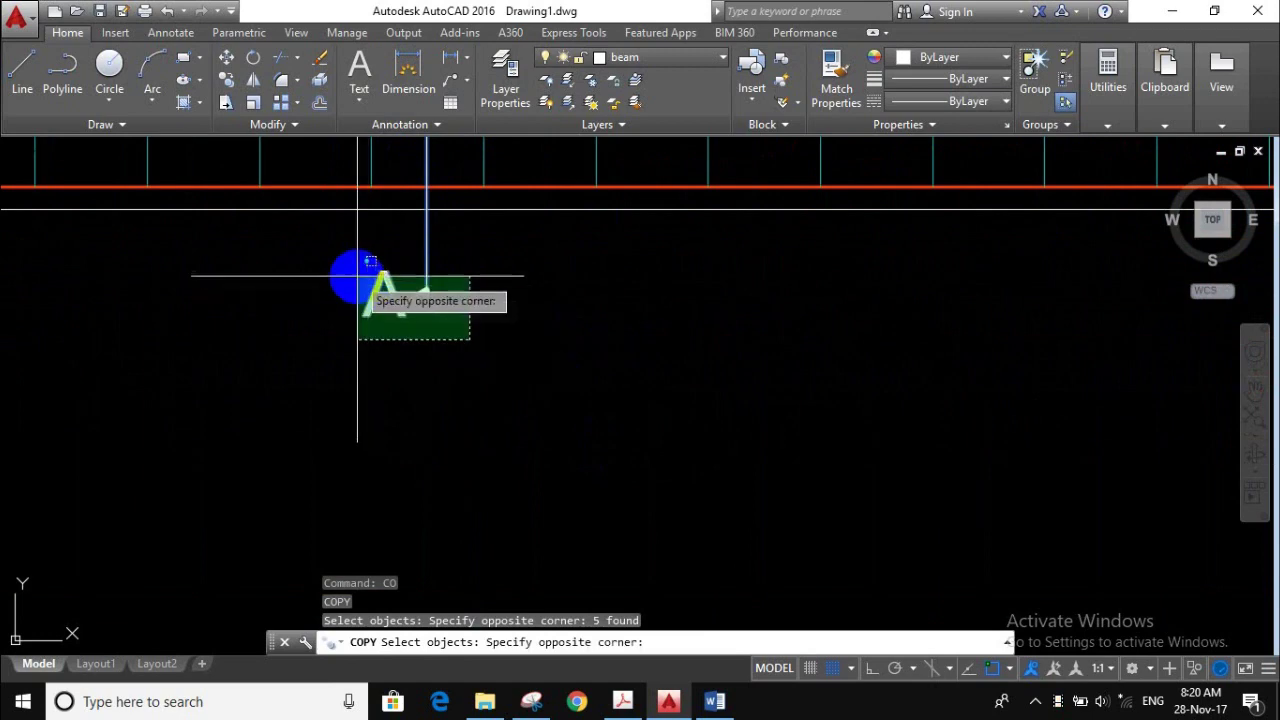
pyautogui.click(358, 276)
pyautogui.press('Return')
pyautogui.click(390, 293)
pyautogui.scroll(-3, 400, 312)
pyautogui.scroll(-2, 440, 322)
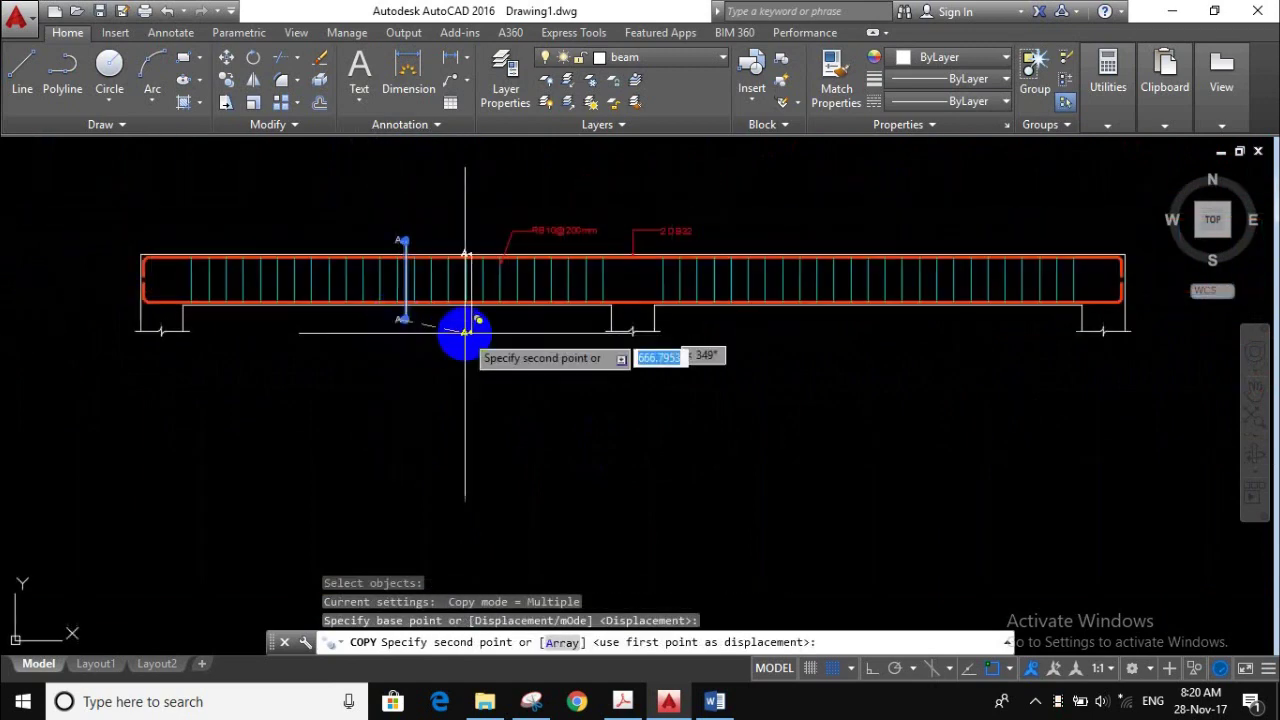
pyautogui.click(853, 320)
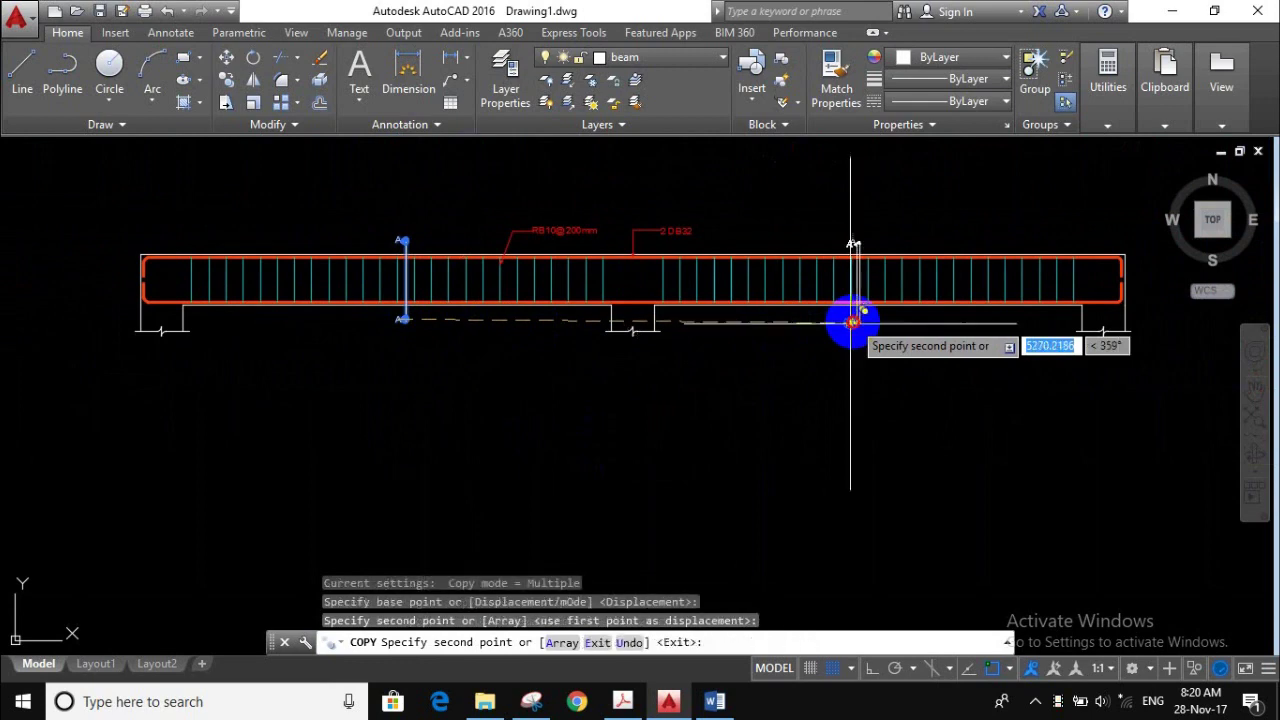
pyautogui.press('Return')
pyautogui.scroll(4, 870, 320)
pyautogui.moveTo(875, 321); pyautogui.dragTo(757, 291, button='middle')
pyautogui.scroll(3, 757, 291)
pyautogui.press('Return')
pyautogui.doubleClick(762, 305)
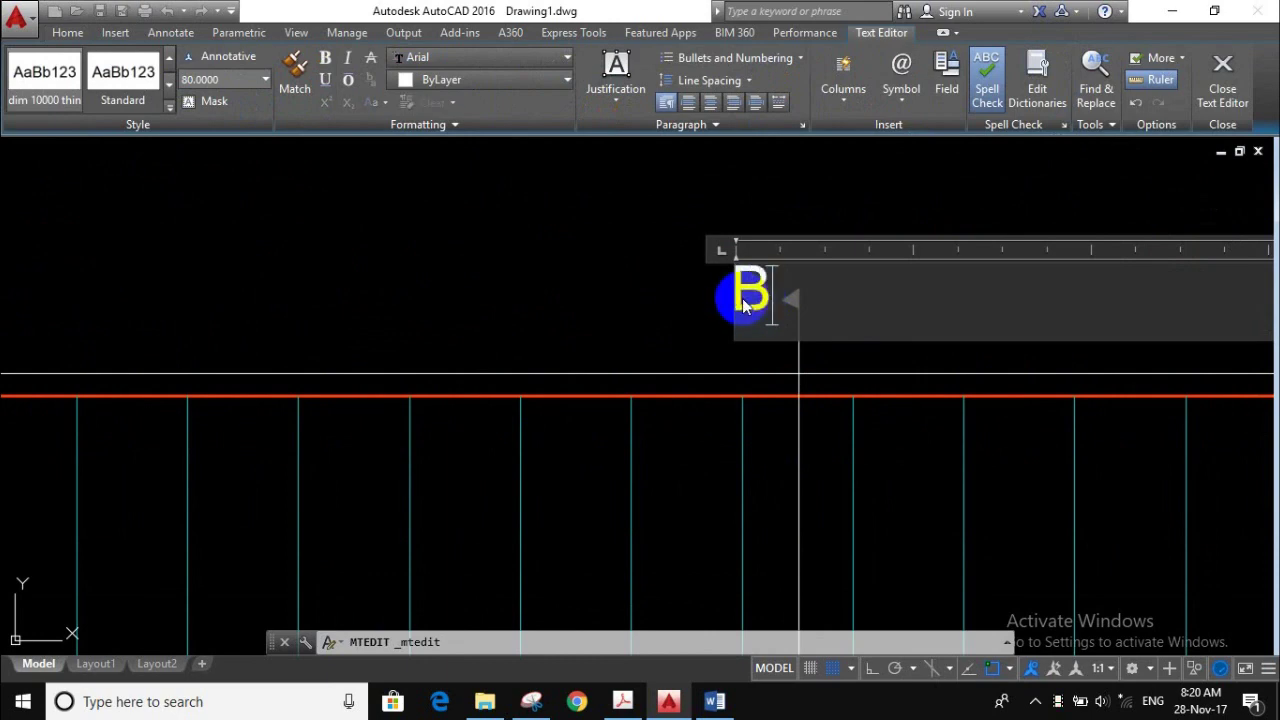
# - Change the top and bottom letters of the copied marker from A to B
pyautogui.click(580, 294)
pyautogui.scroll(-3, 651, 417)
pyautogui.moveTo(651, 417); pyautogui.dragTo(895, 420, button='middle')
pyautogui.scroll(2, 820, 391)
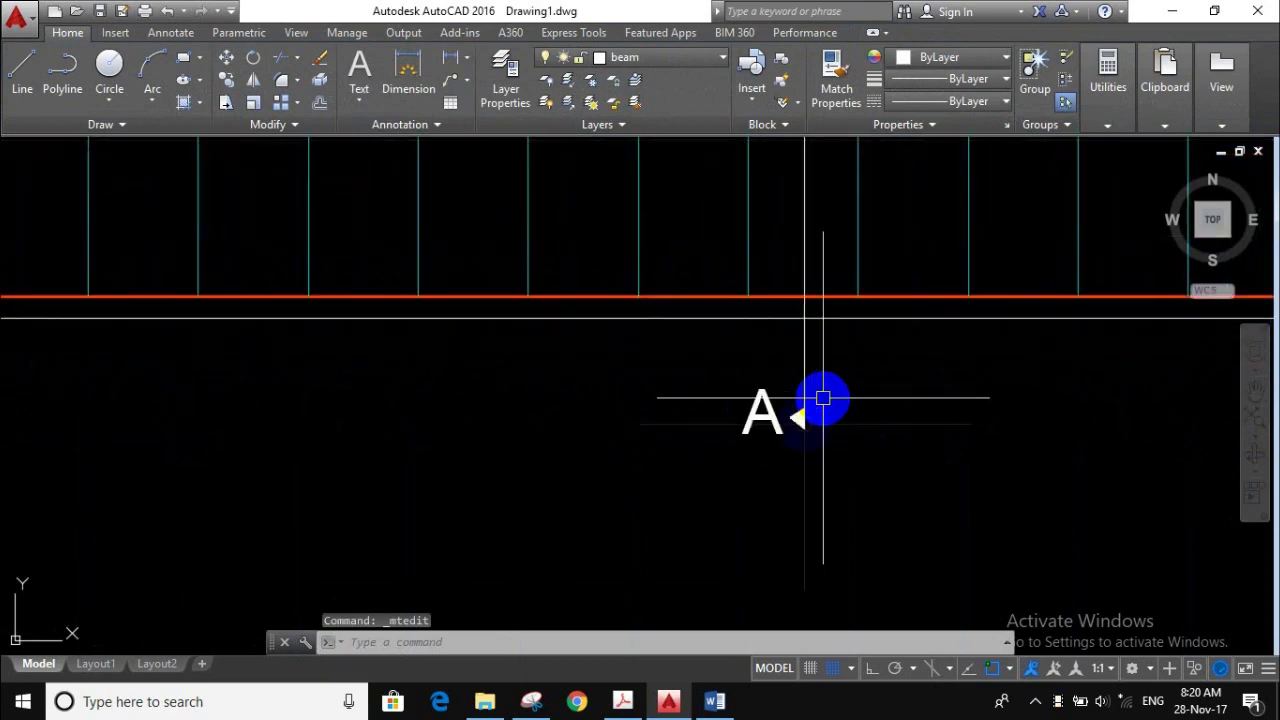
pyautogui.scroll(2, 823, 397)
pyautogui.scroll(1, 749, 429)
pyautogui.click(748, 427)
pyautogui.doubleClick(750, 425)
pyautogui.write('B')
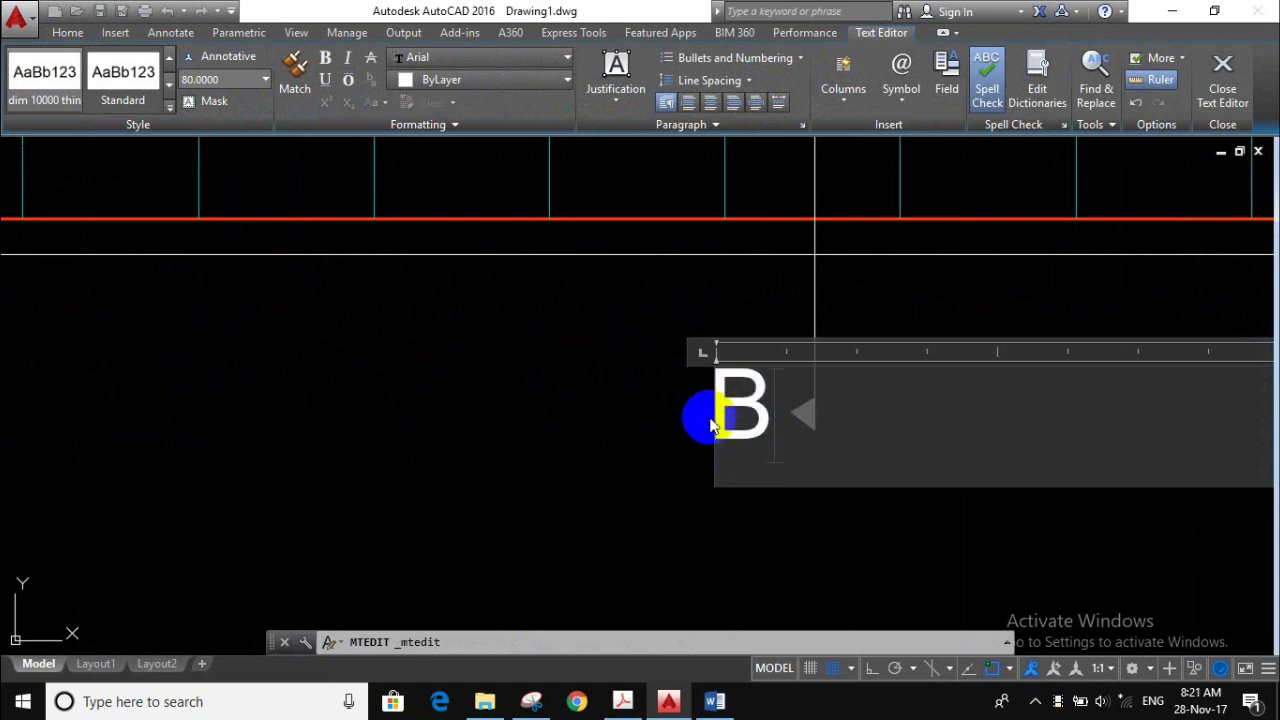
pyautogui.click(706, 418)
pyautogui.scroll(-3, 686, 463)
pyautogui.scroll(-2, 686, 463)
pyautogui.moveTo(843, 509)
pyautogui.mouseDown(button='middle')
pyautogui.moveTo(808, 471)
pyautogui.moveTo(820, 477)
pyautogui.moveTo(766, 472)
pyautogui.mouseUp(button='middle')
pyautogui.scroll(-2, 805, 485)
pyautogui.scroll(2, 800, 484)
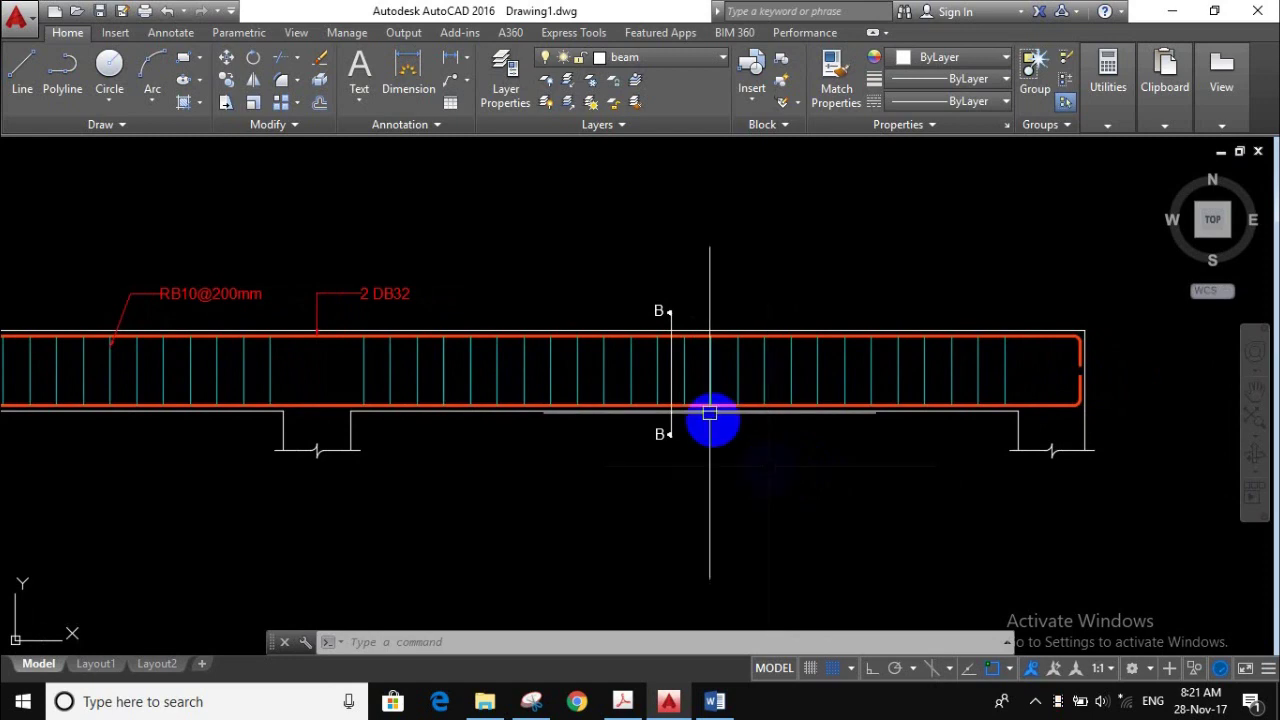
pyautogui.click(453, 85)
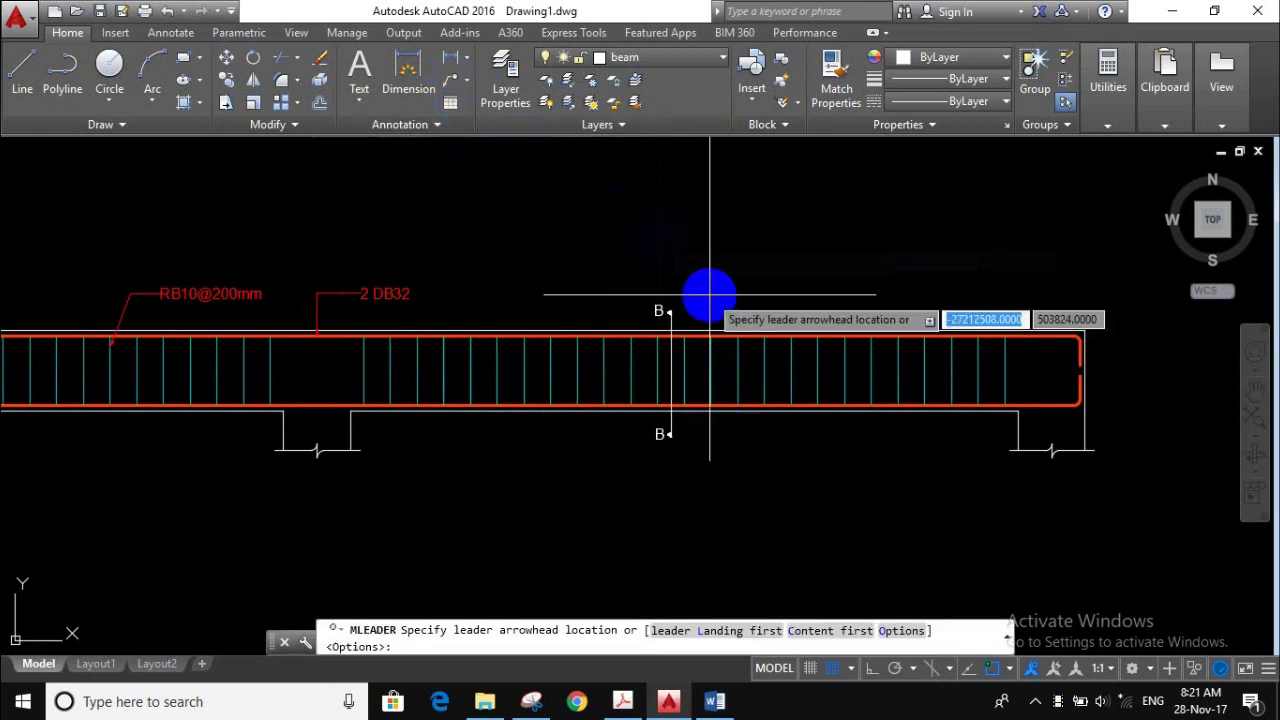
# - Abandon the started leader and make the Description layer current
pyautogui.scroll(2, 885, 372)
pyautogui.click(780, 342)
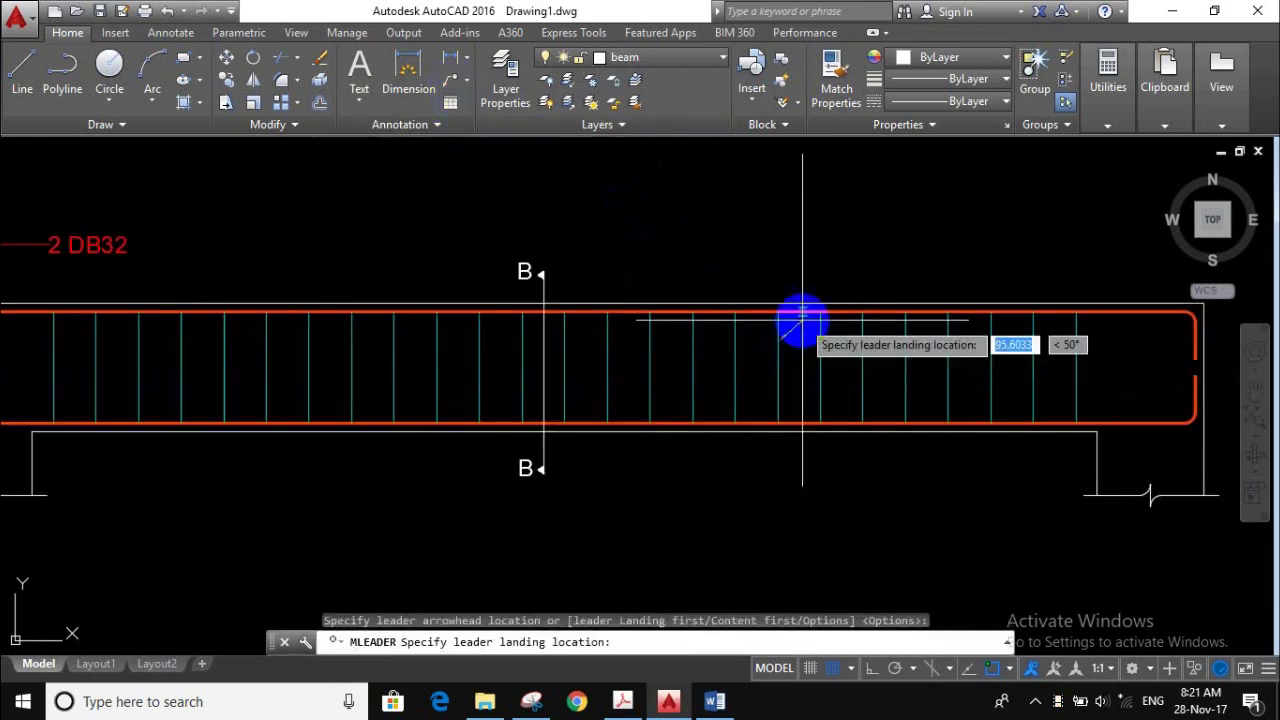
pyautogui.scroll(2, 798, 252)
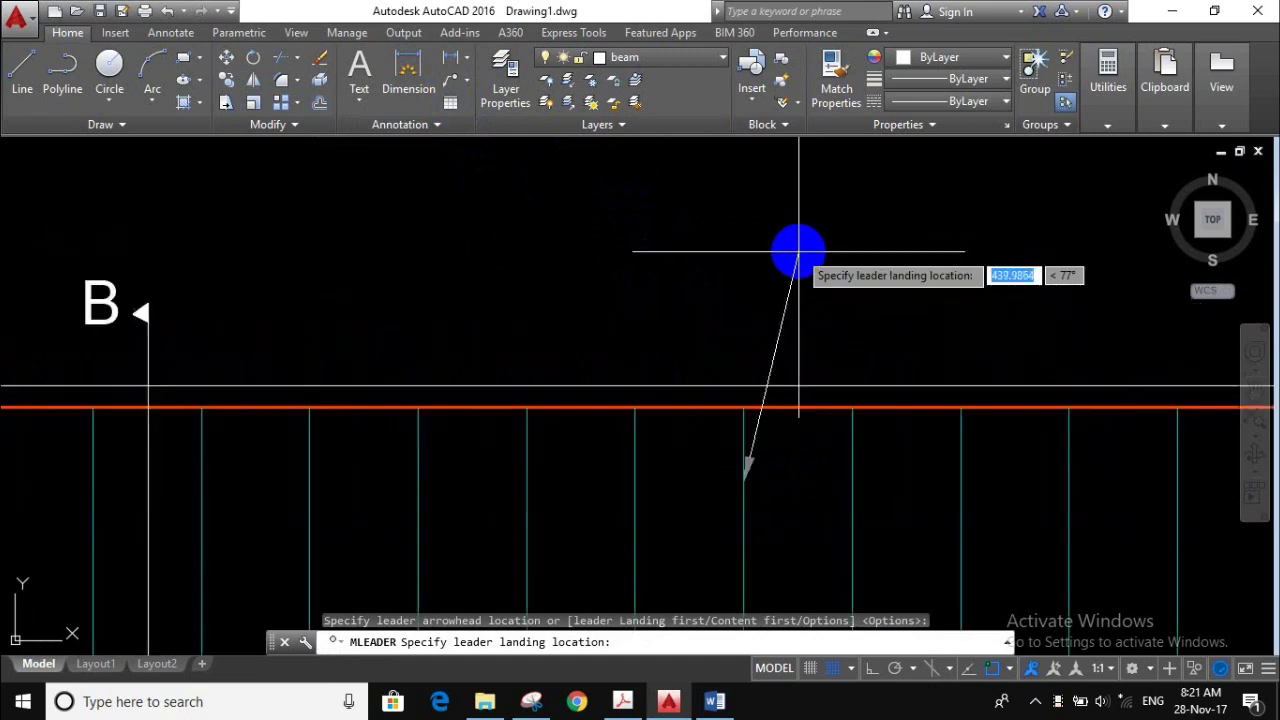
pyautogui.press('Escape')
pyautogui.click(650, 57)
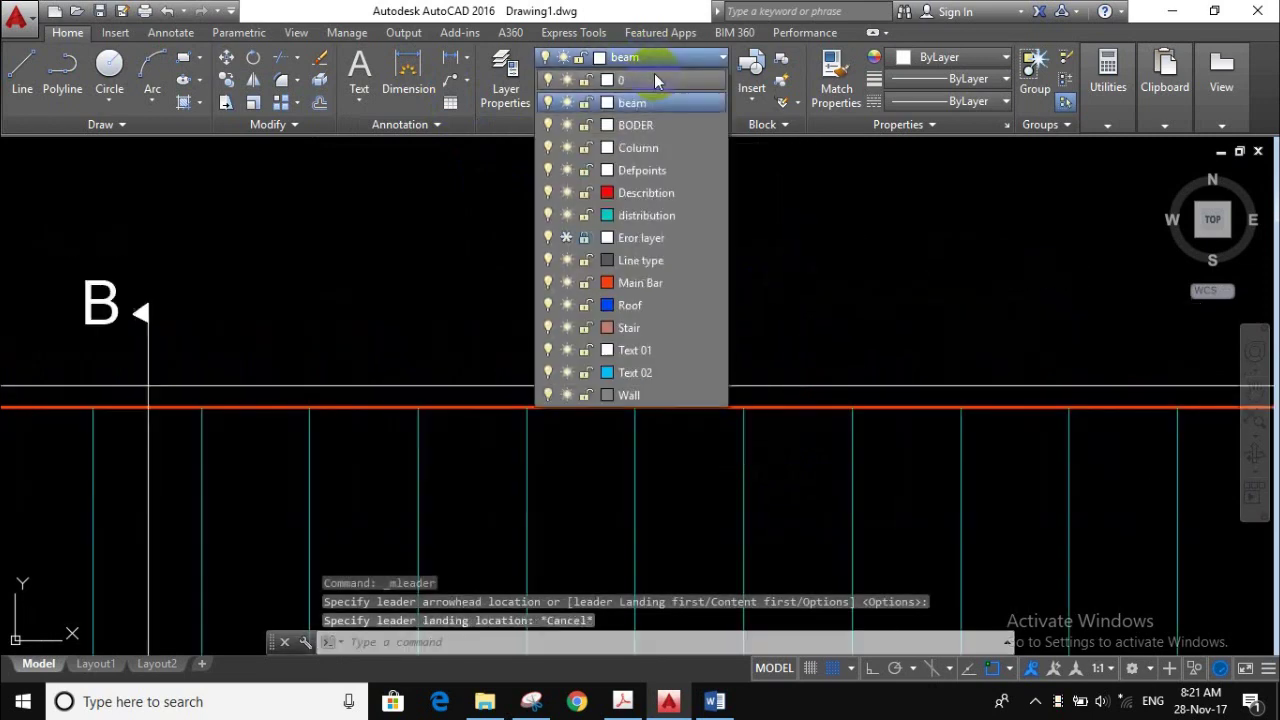
pyautogui.click(660, 192)
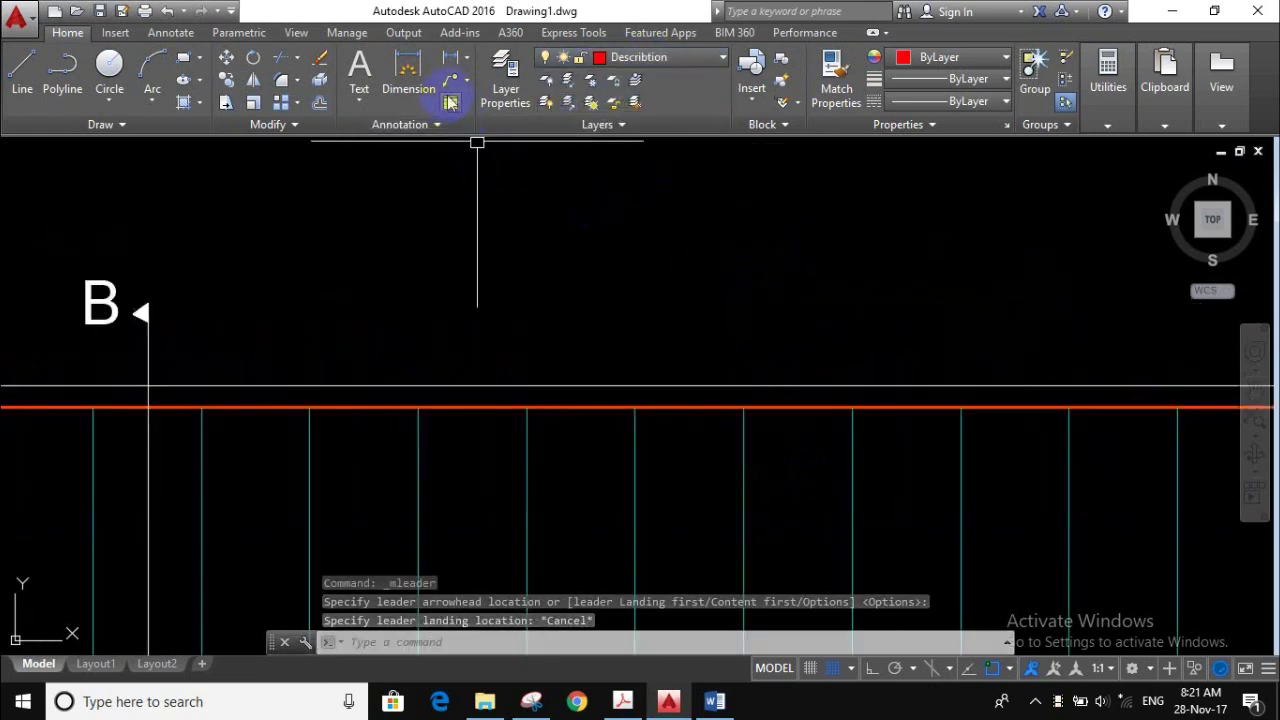
# - Add an RB10@200mm multileader pointing at a stirrup on the right span
pyautogui.click(449, 87)
pyautogui.scroll(-2, 630, 240)
pyautogui.scroll(2, 650, 280)
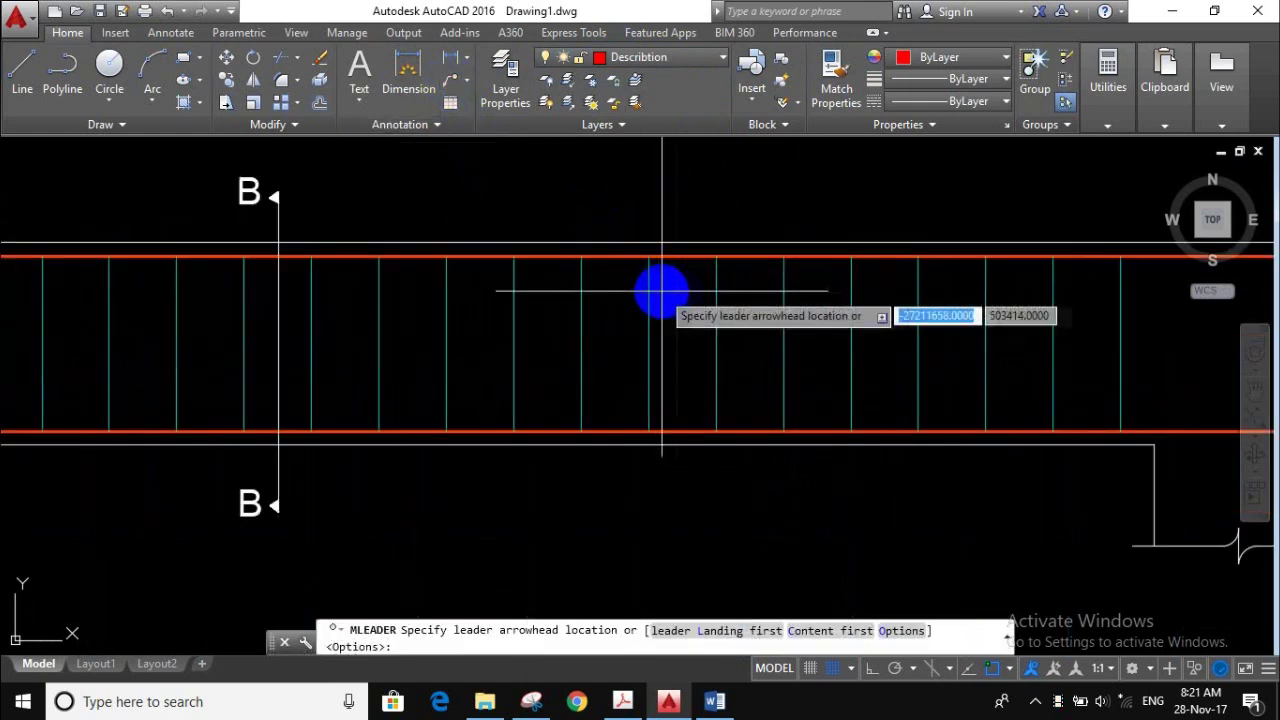
pyautogui.click(716, 352)
pyautogui.scroll(-4, 740, 300)
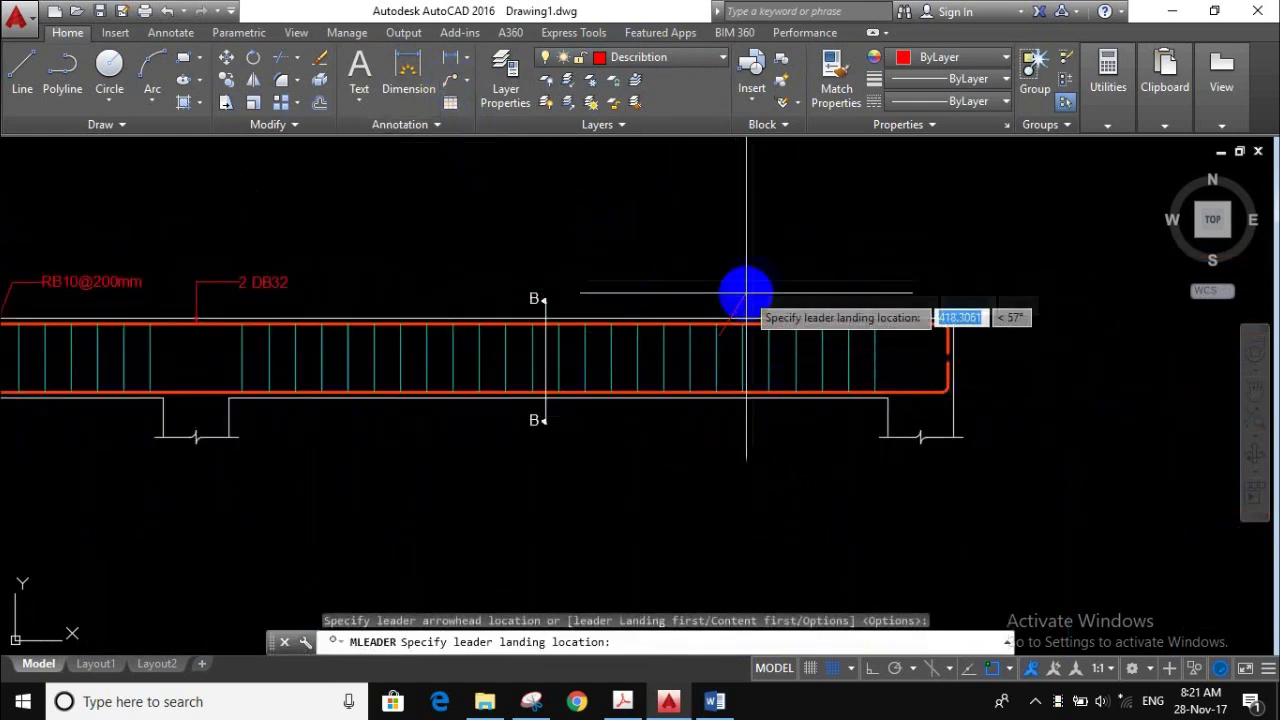
pyautogui.scroll(2, 740, 285)
pyautogui.click(740, 285)
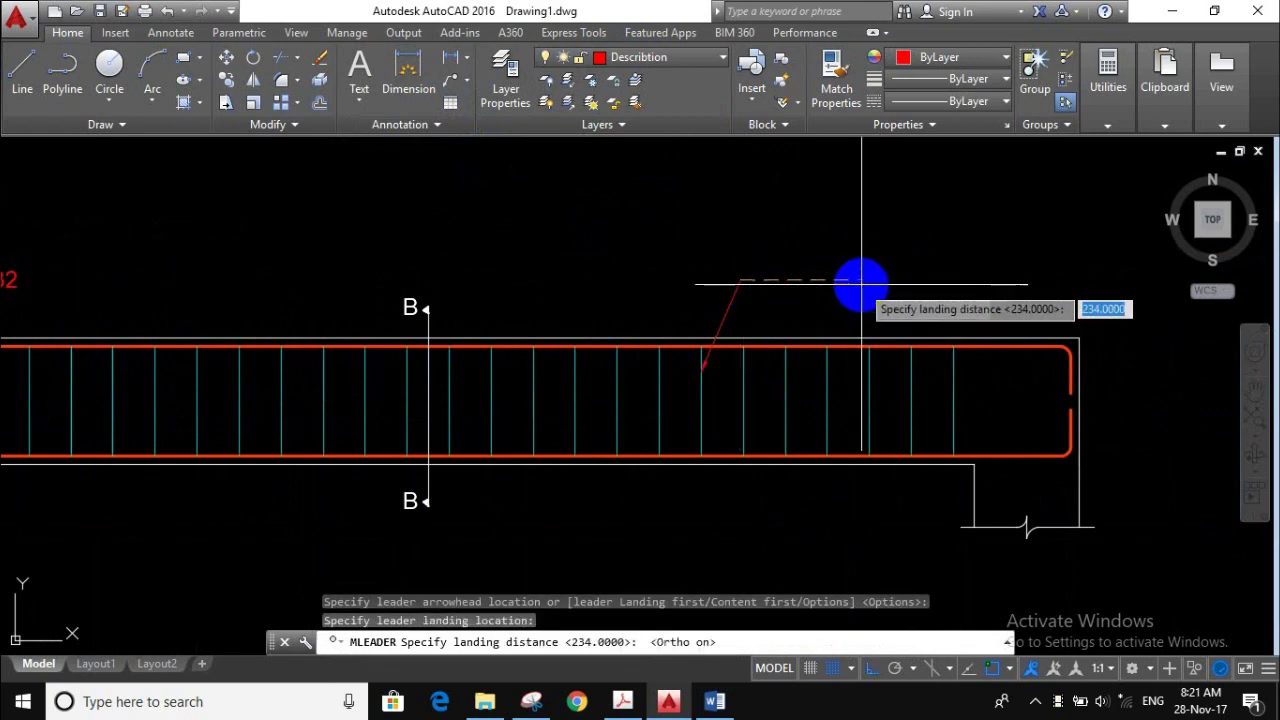
pyautogui.scroll(2, 824, 282)
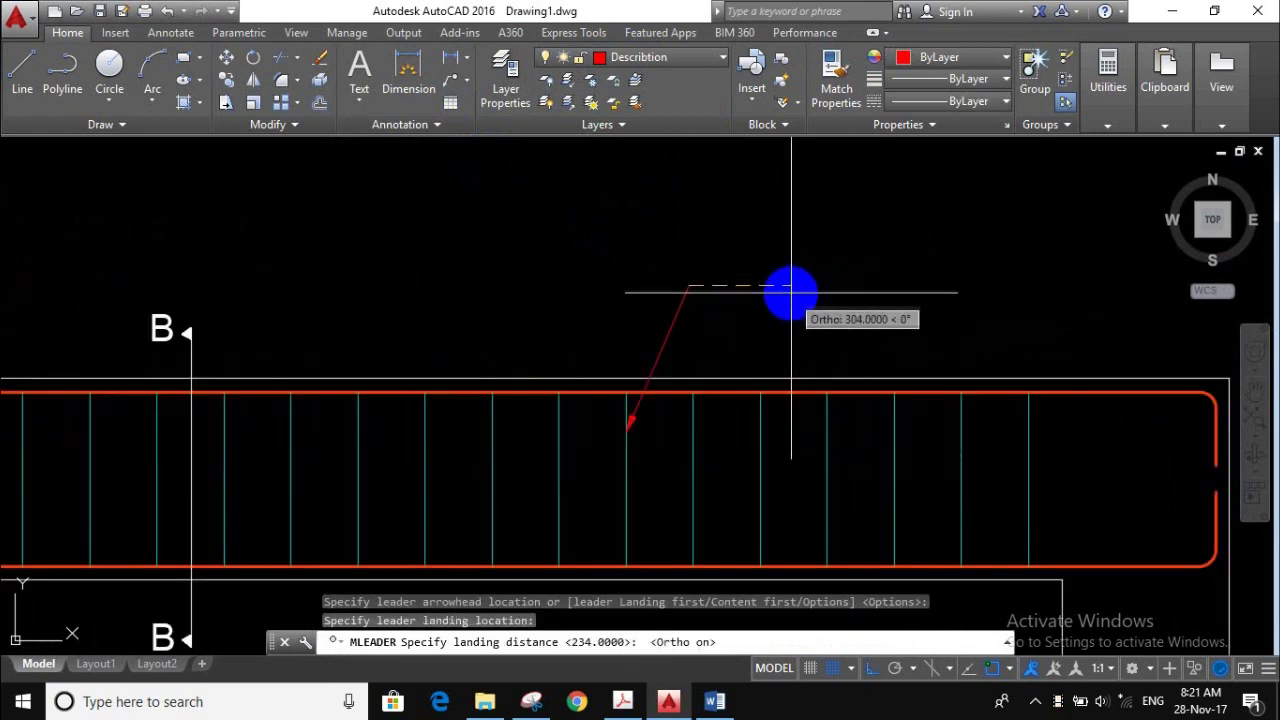
pyautogui.click(791, 297)
pyautogui.write('RB10@200mm')
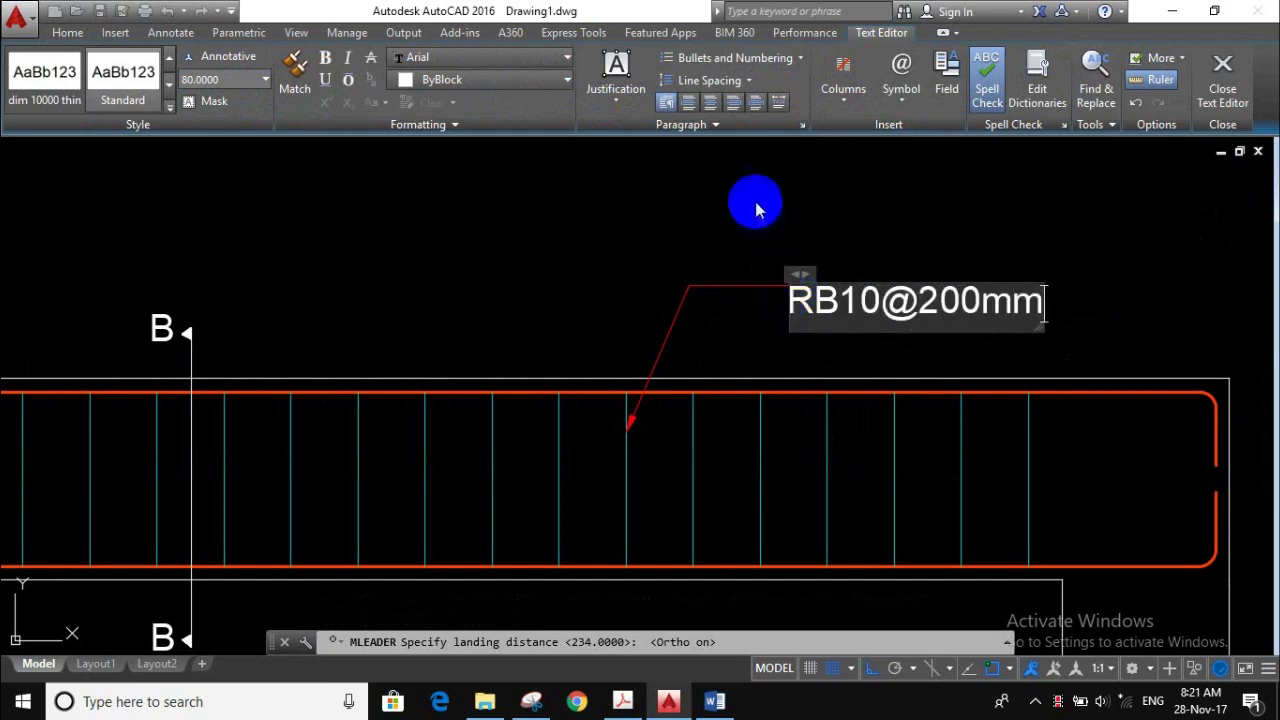
pyautogui.click(755, 207)
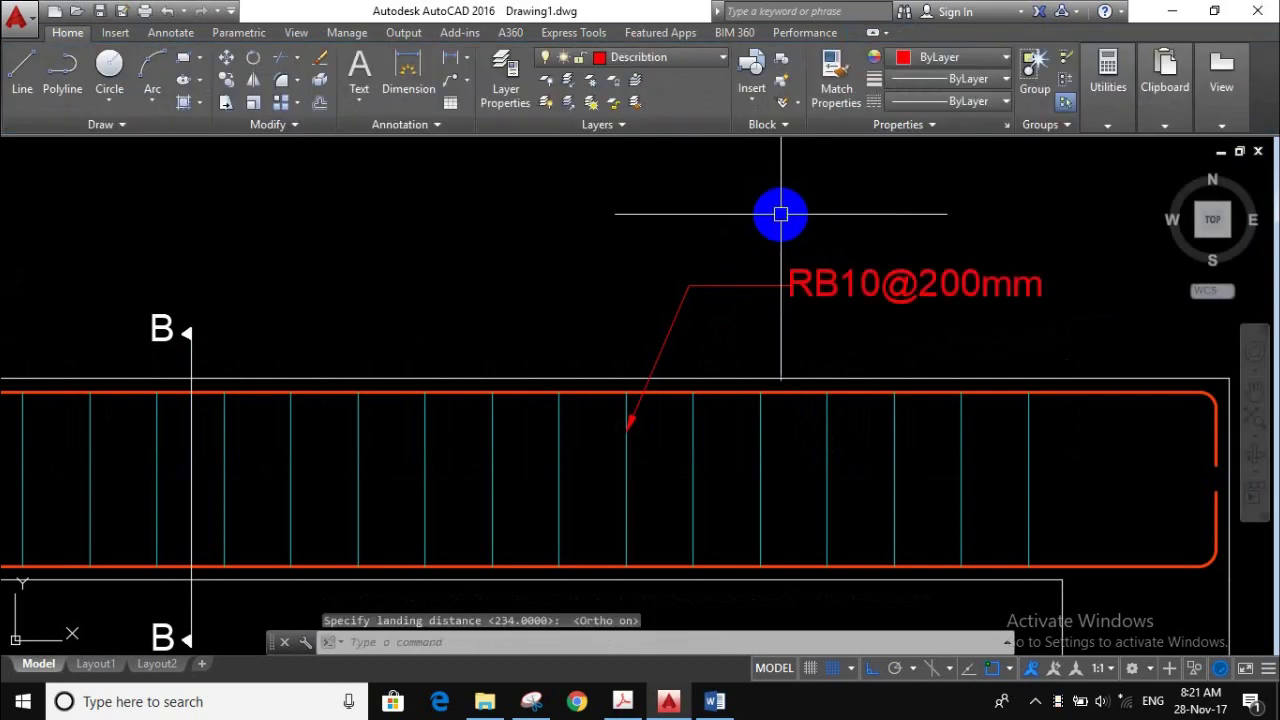
# - Pan and zoom along the beam to show the new leader and both section markers
pyautogui.scroll(-2, 857, 271)
pyautogui.scroll(-2, 500, 286)
pyautogui.scroll(2, 408, 273)
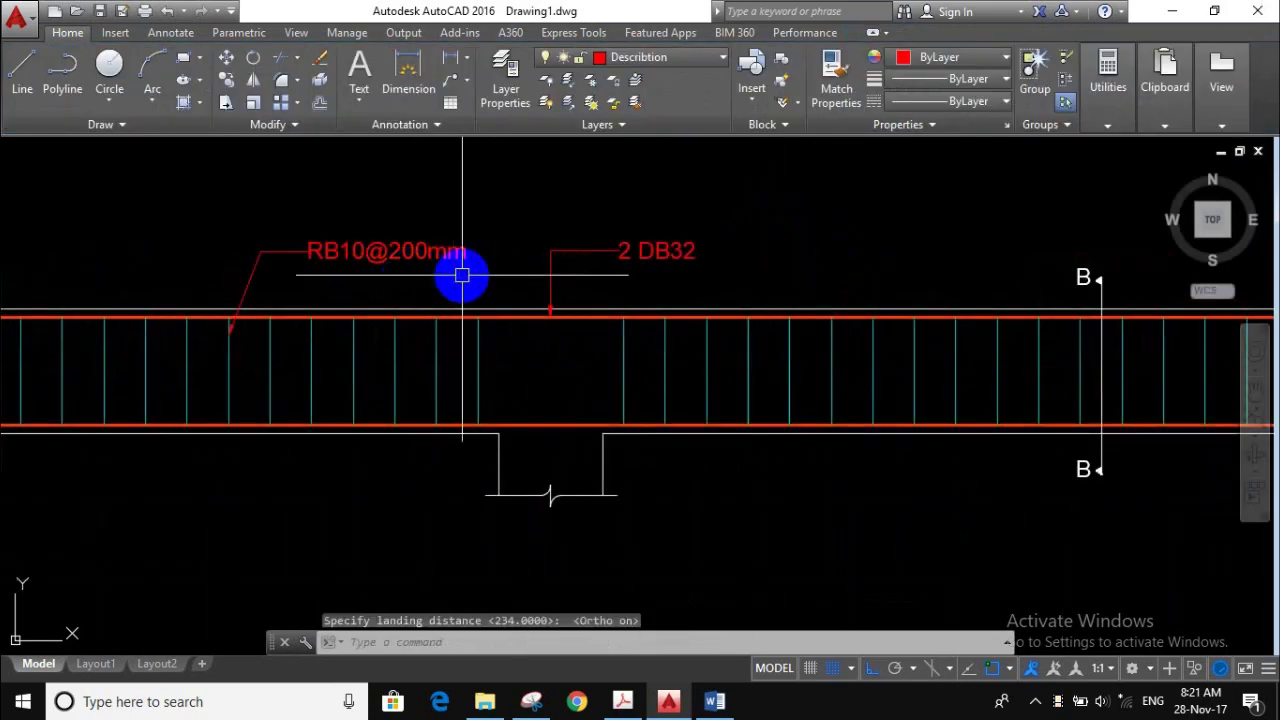
pyautogui.moveTo(462, 275); pyautogui.dragTo(180, 277, button='middle')
pyautogui.scroll(-2, 180, 275)
pyautogui.scroll(4, 802, 258)
pyautogui.scroll(-4, 802, 258)
pyautogui.scroll(1, 823, 251)
pyautogui.scroll(1, 886, 243)
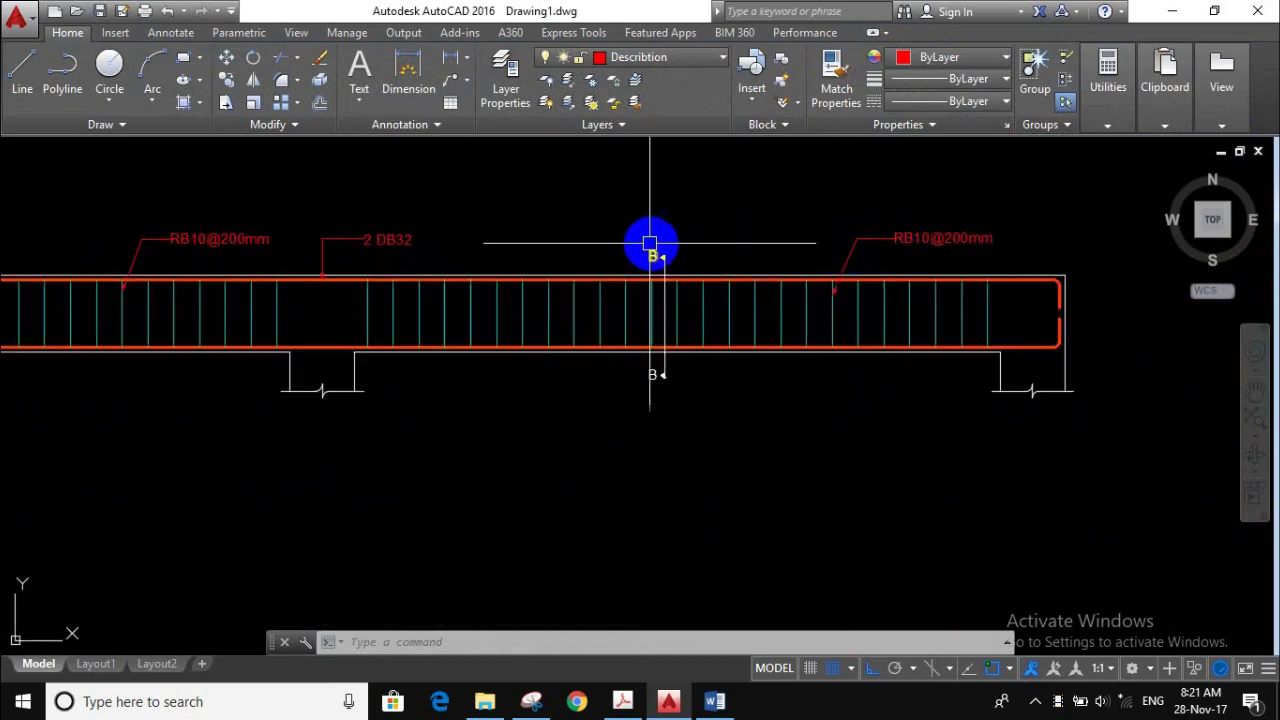
pyautogui.moveTo(650, 243); pyautogui.dragTo(786, 249, button='middle')
pyautogui.scroll(-1, 740, 220)
pyautogui.scroll(1, 726, 222)
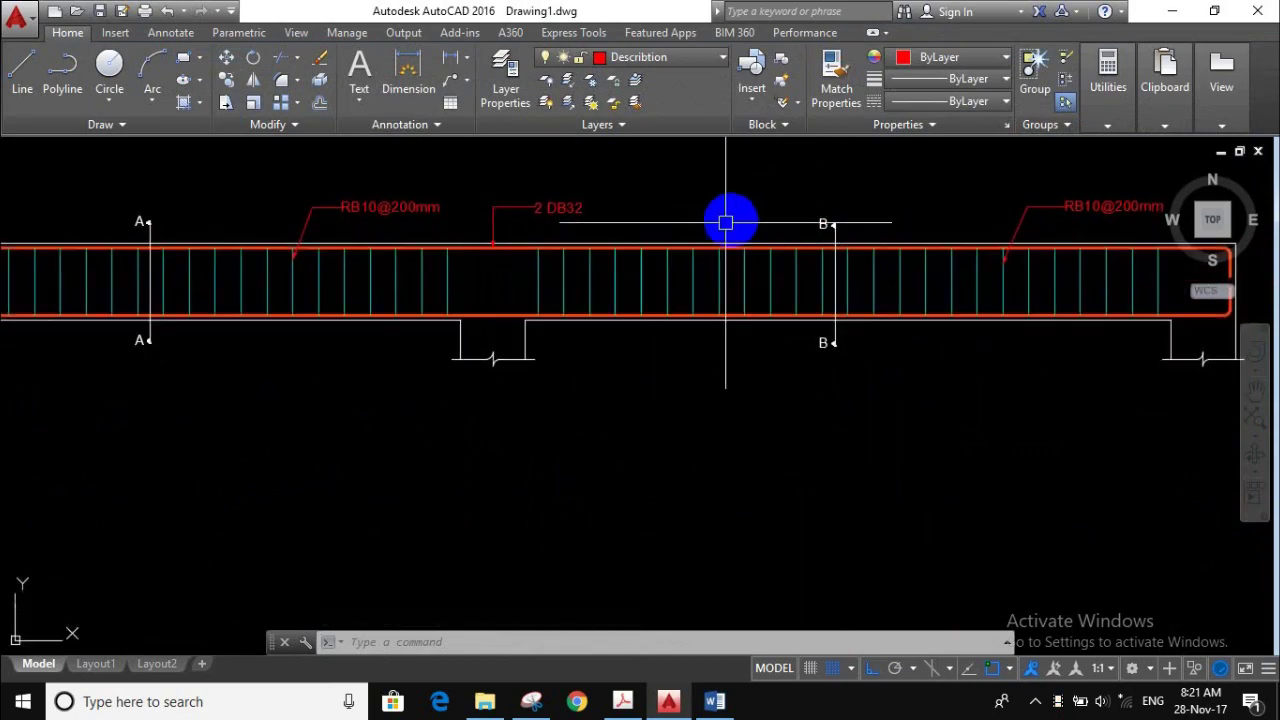
pyautogui.moveTo(614, 346); pyautogui.dragTo(566, 346, button='middle')
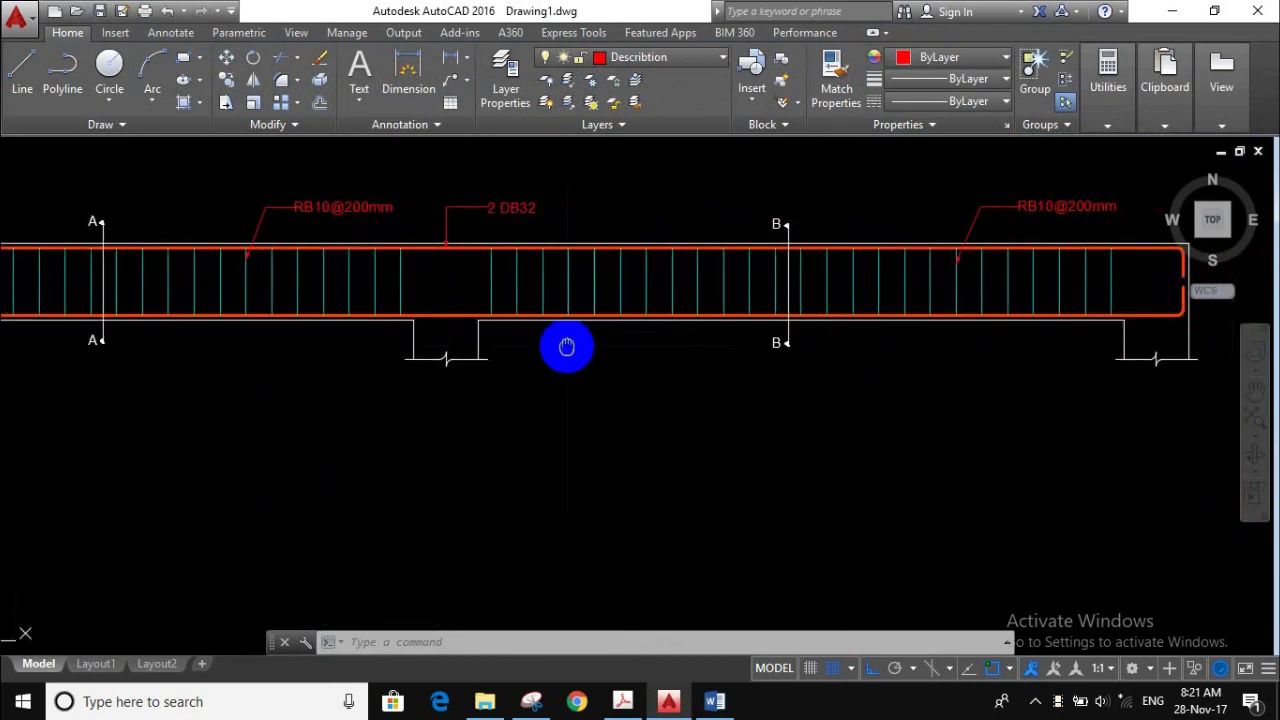
pyautogui.scroll(2, 566, 346)
pyautogui.click(455, 80)
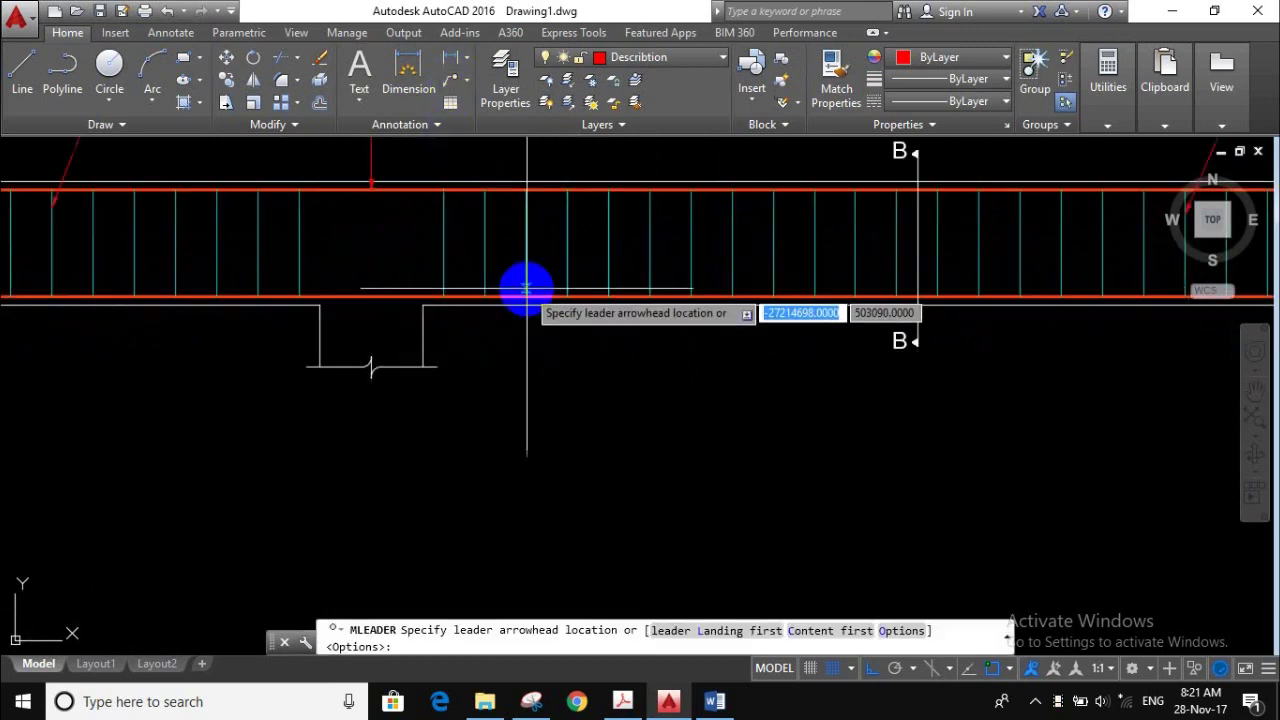
# - Add a 3DB32 multileader pointing at the bottom bar, with its landing below the beam
pyautogui.scroll(3, 527, 289)
pyautogui.click(540, 292)
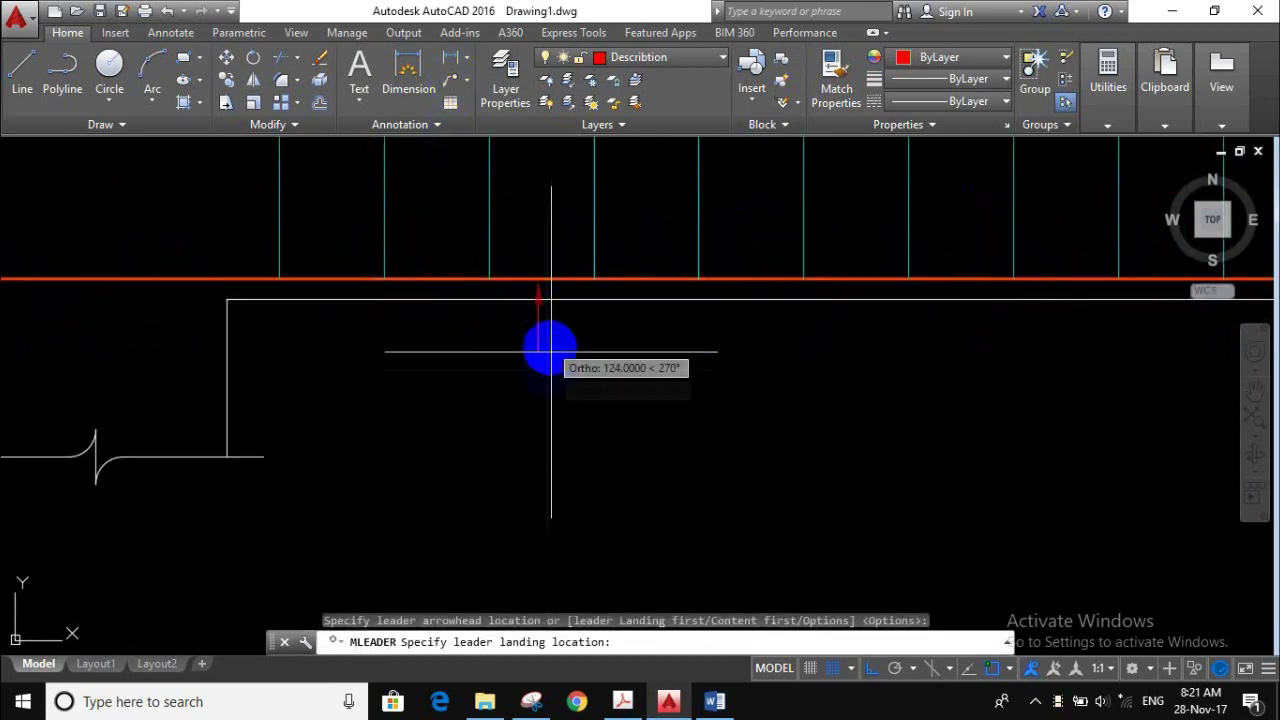
pyautogui.click(541, 433)
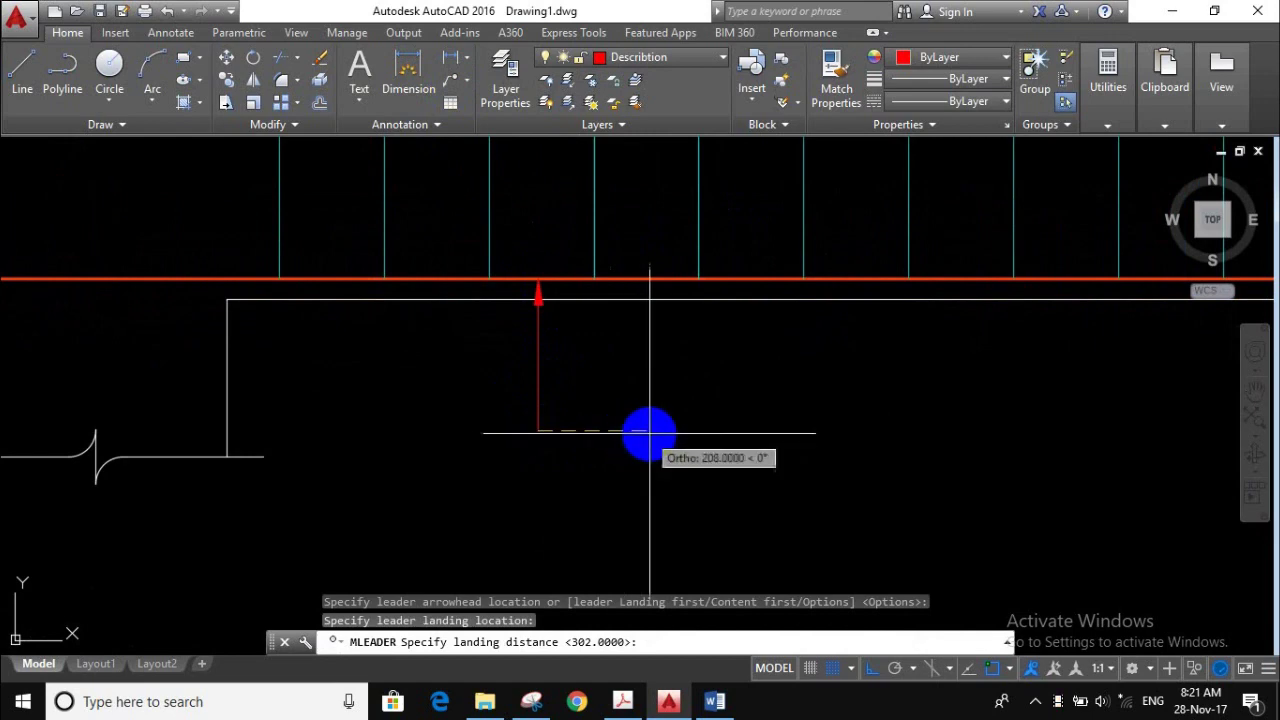
pyautogui.click(649, 433)
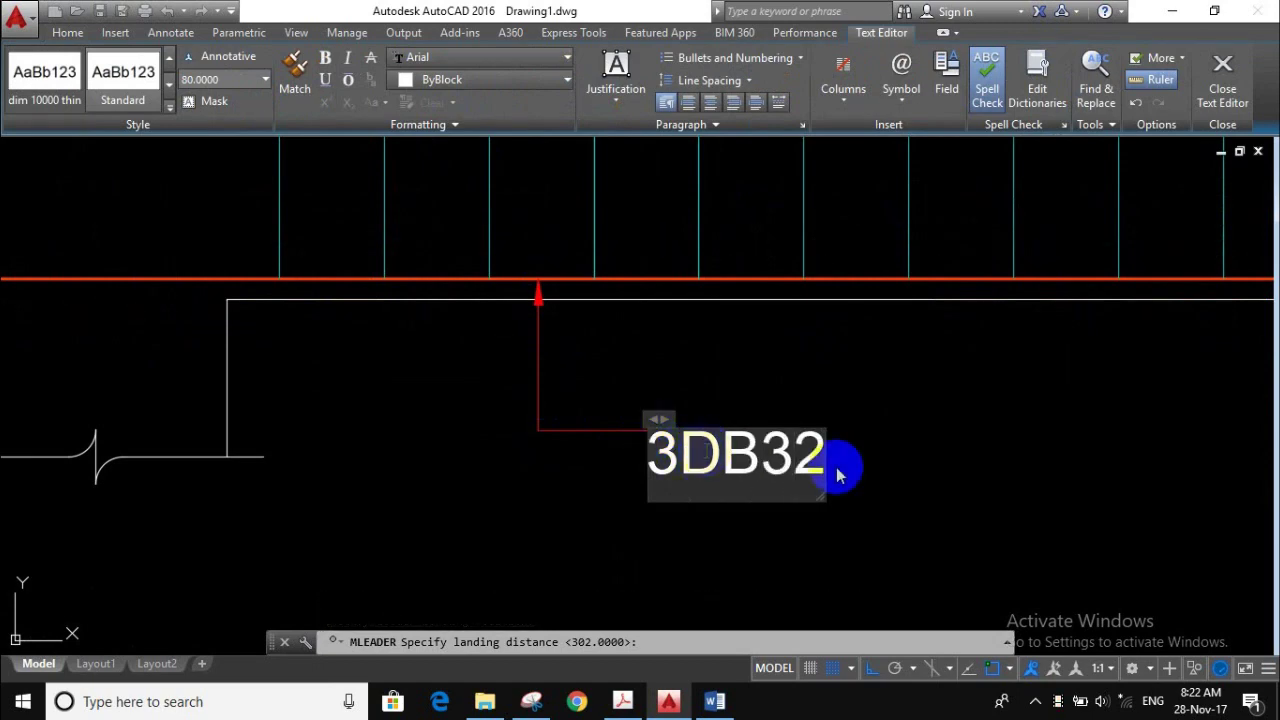
pyautogui.click(894, 466)
# - Bring the 3DB32 label into view and reopen its text for editing
pyautogui.scroll(-5, 895, 468)
pyautogui.moveTo(895, 468); pyautogui.dragTo(851, 460, button='middle')
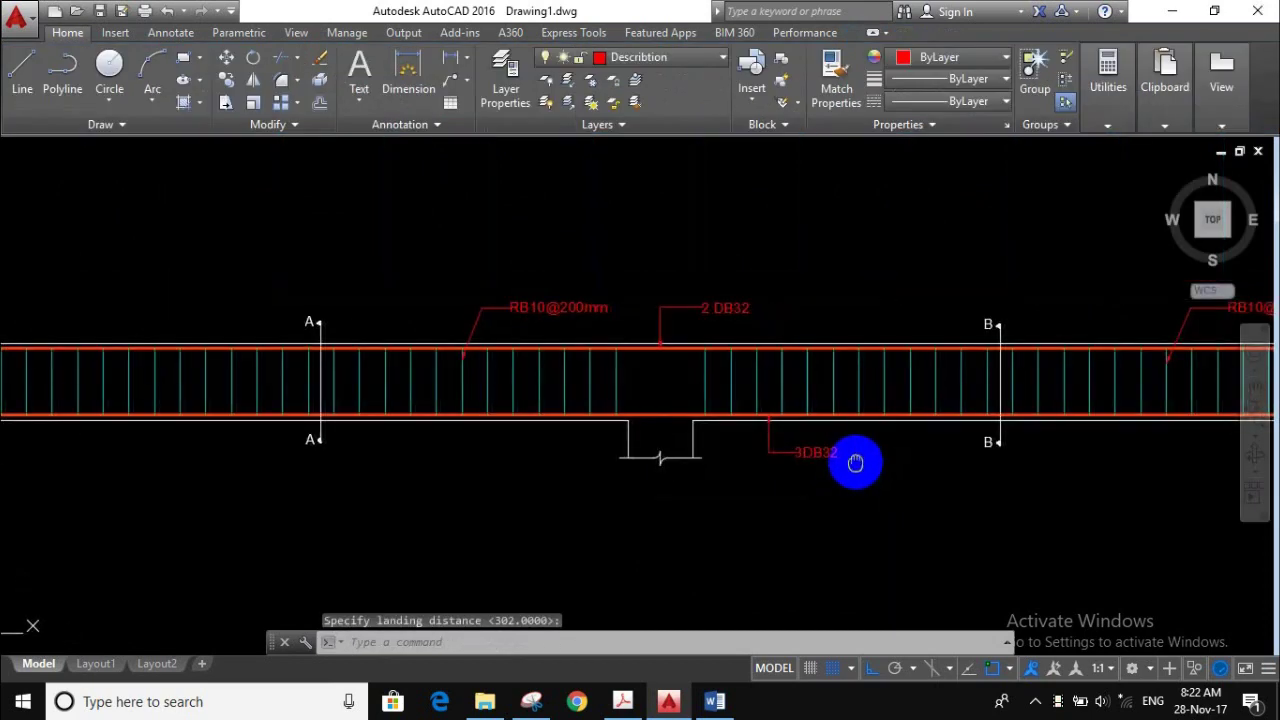
pyautogui.scroll(3, 851, 460)
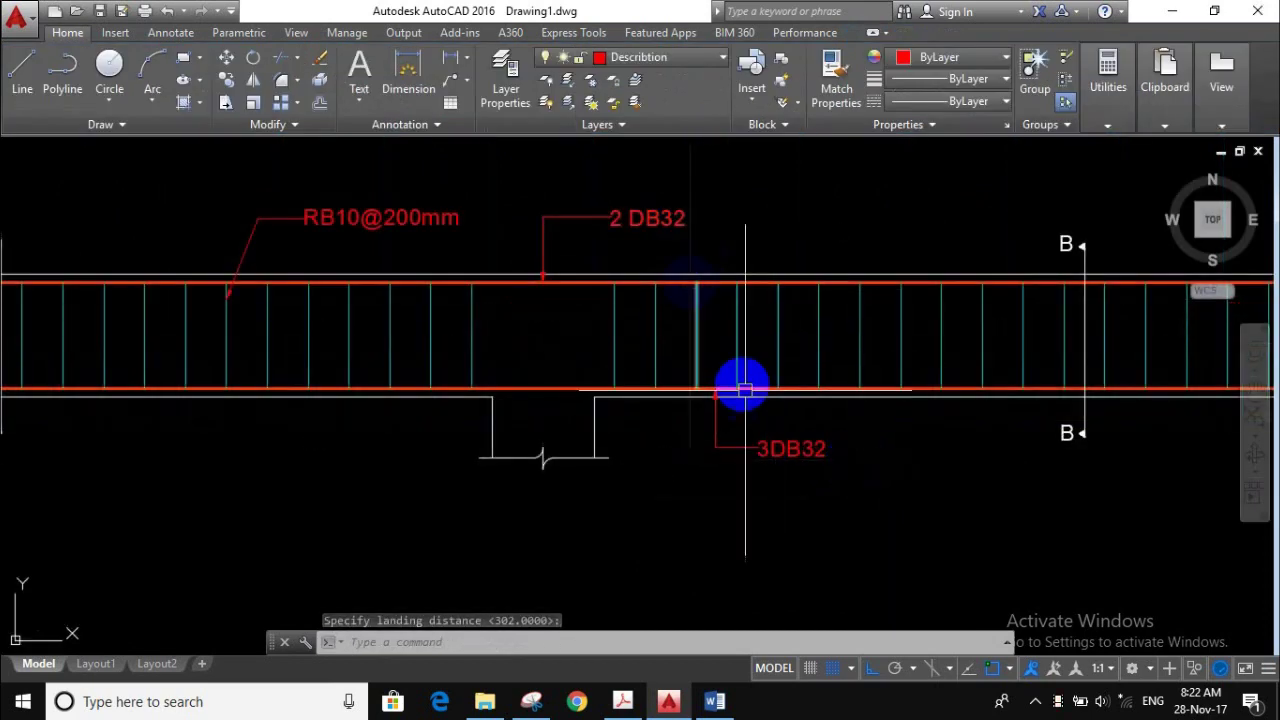
pyautogui.scroll(2, 771, 451)
pyautogui.scroll(2, 791, 449)
pyautogui.click(781, 455)
pyautogui.doubleClick(781, 455)
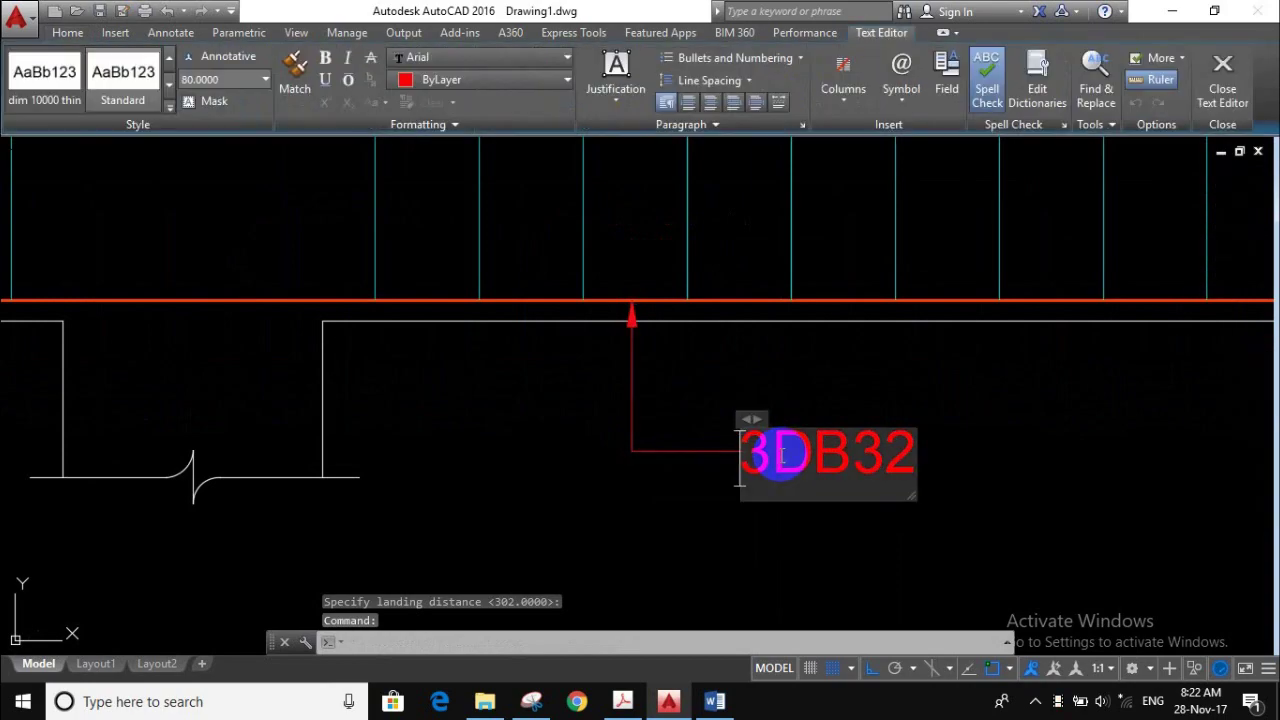